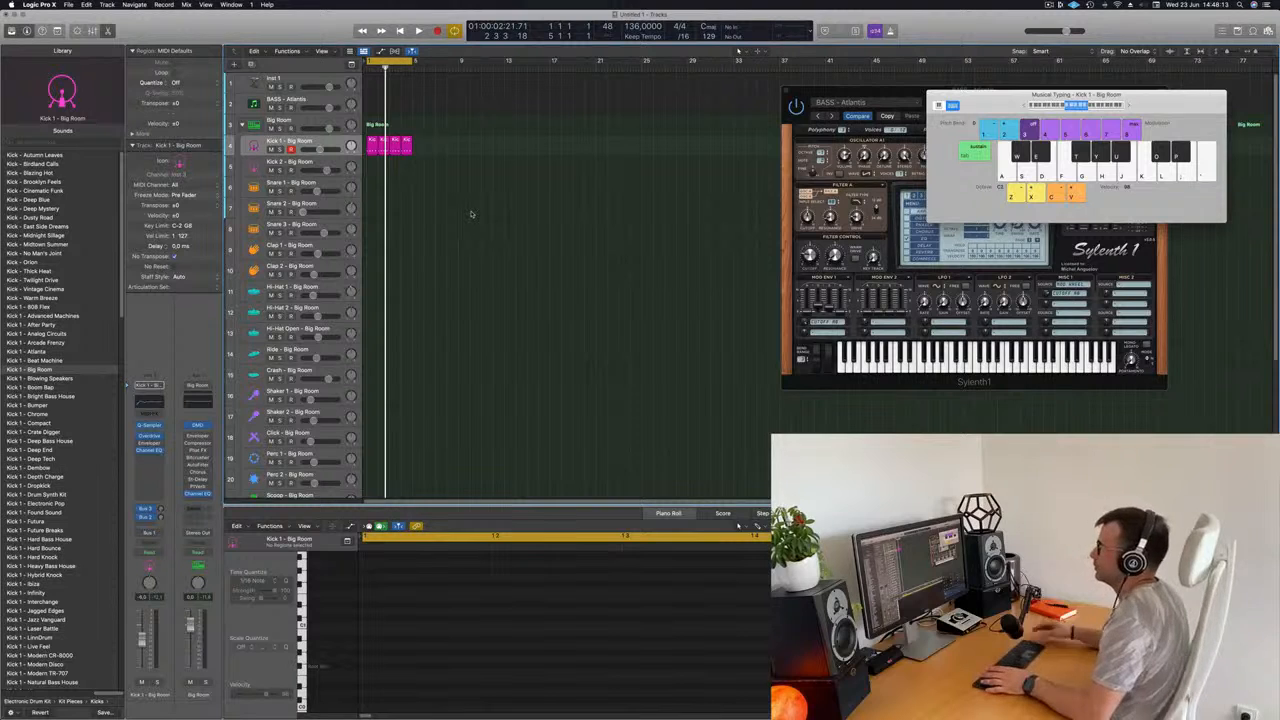
Play back the four-bar Kick 1 loop from its start, then stop playback
key(space)
key(space)
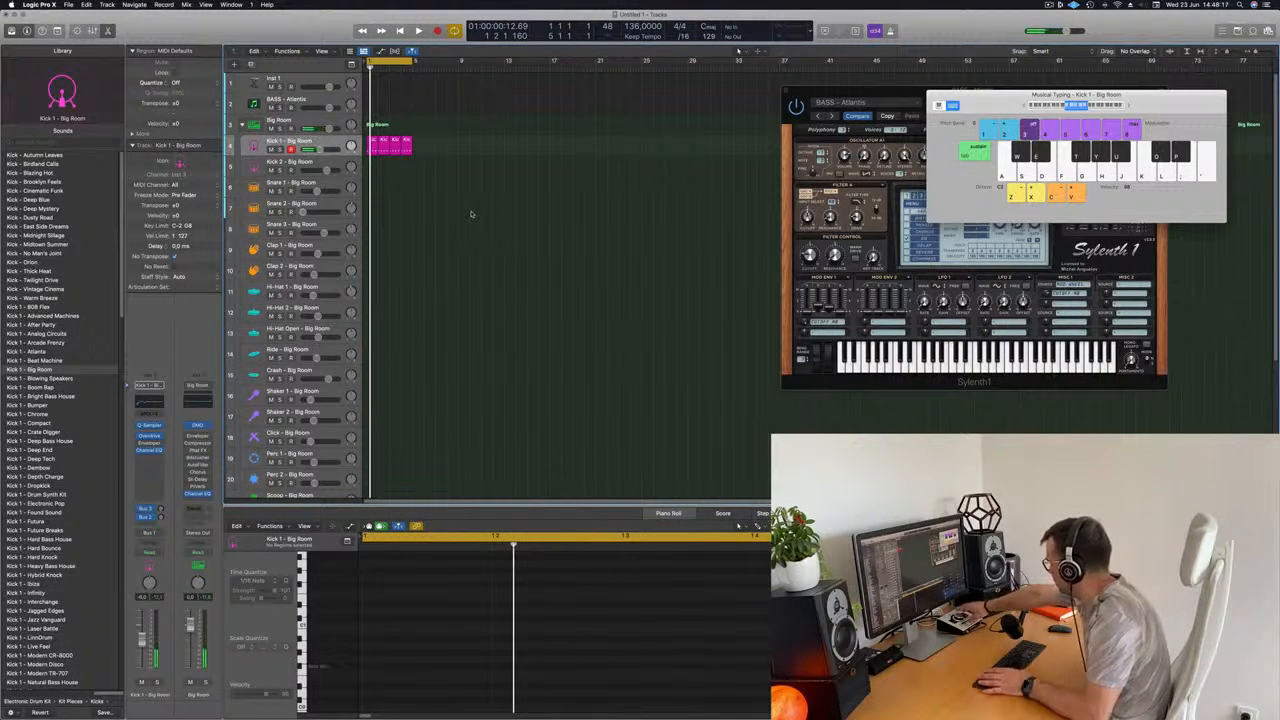
key(space)
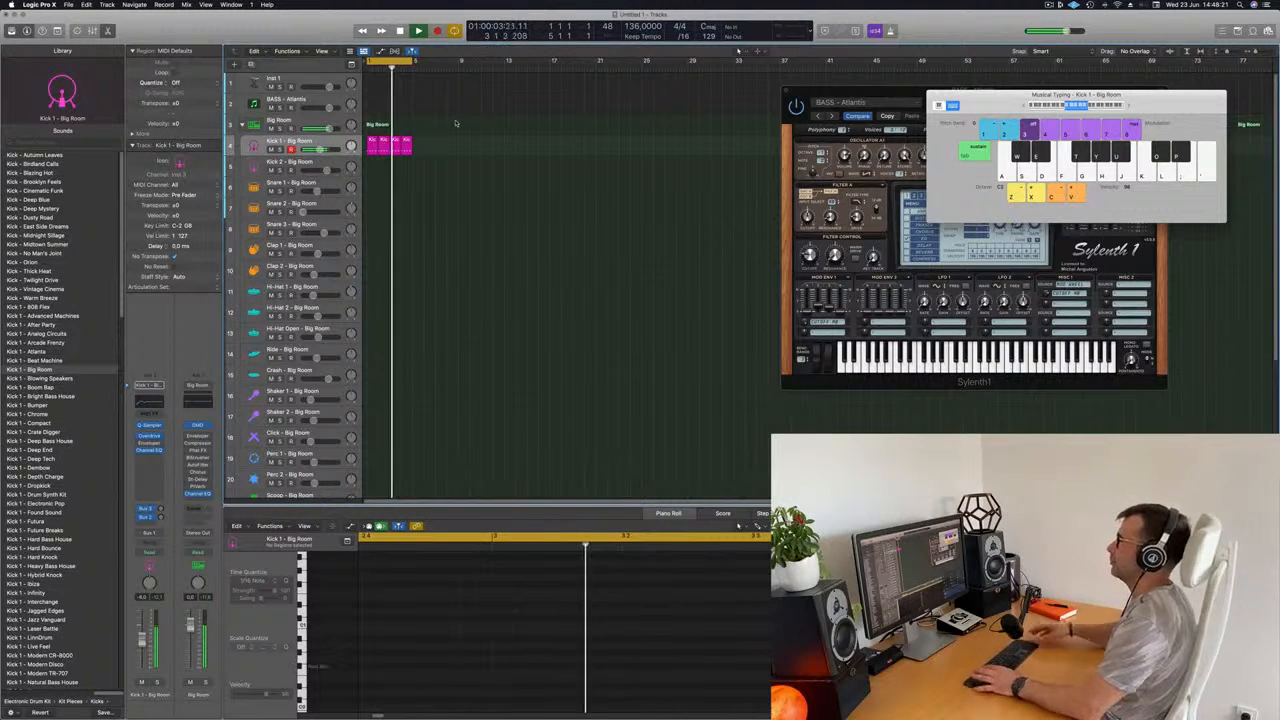
key(space)
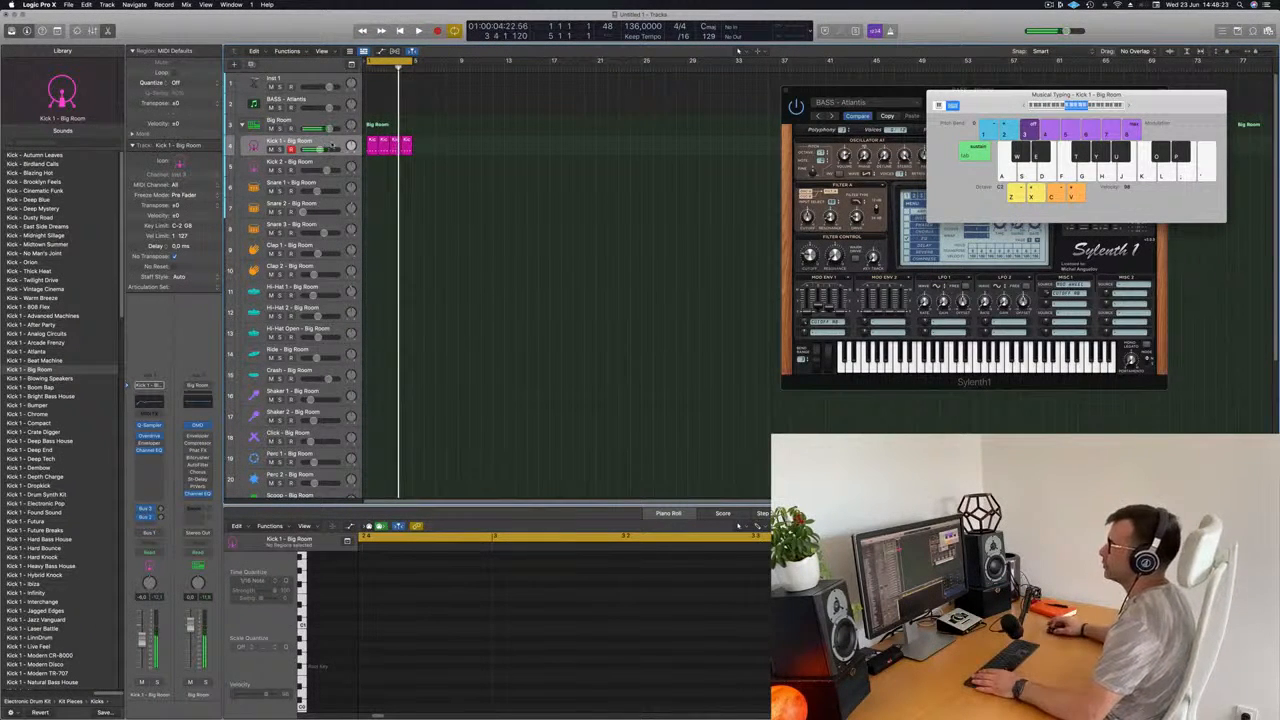
Copy the first-bar Kick 1 region to bar 1 of the Snare 1 track
click(331, 143)
click(514, 144)
click(372, 141)
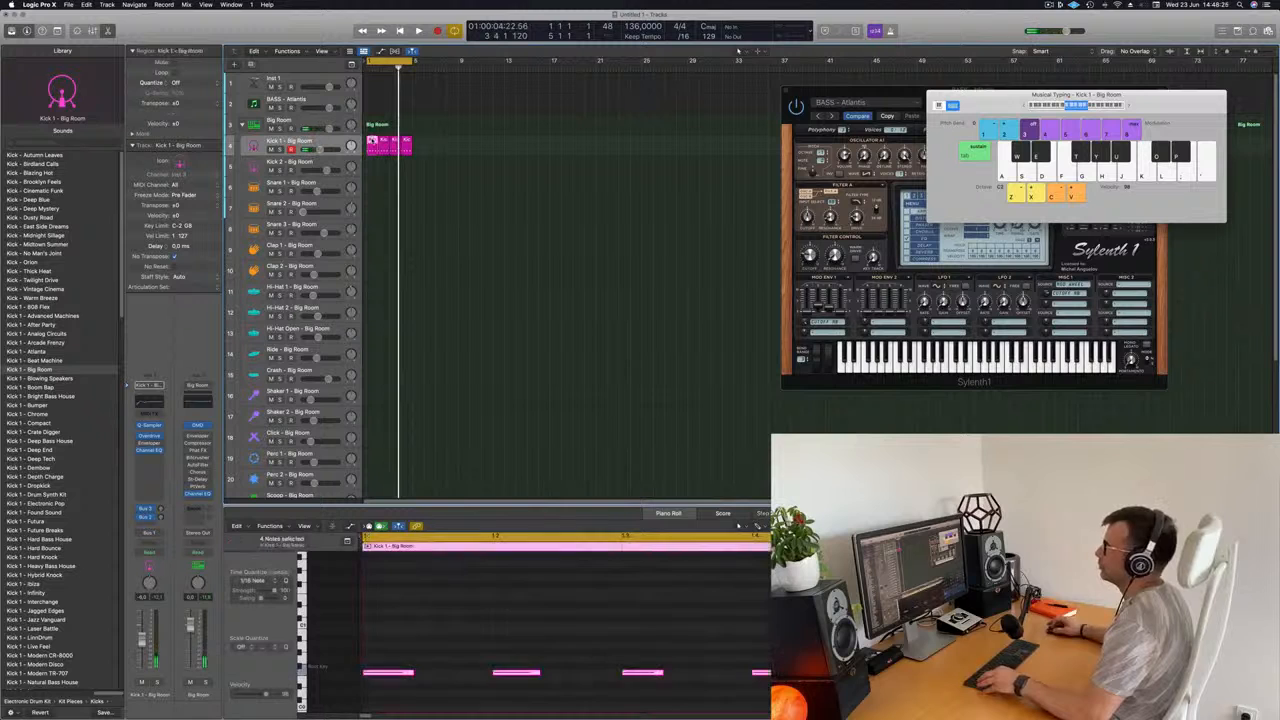
drag(372, 146, 373, 188)
In the Snare 1 region, delete the notes on beats 1 and 3 and transpose the remaining two up by whole octaves
click(393, 672)
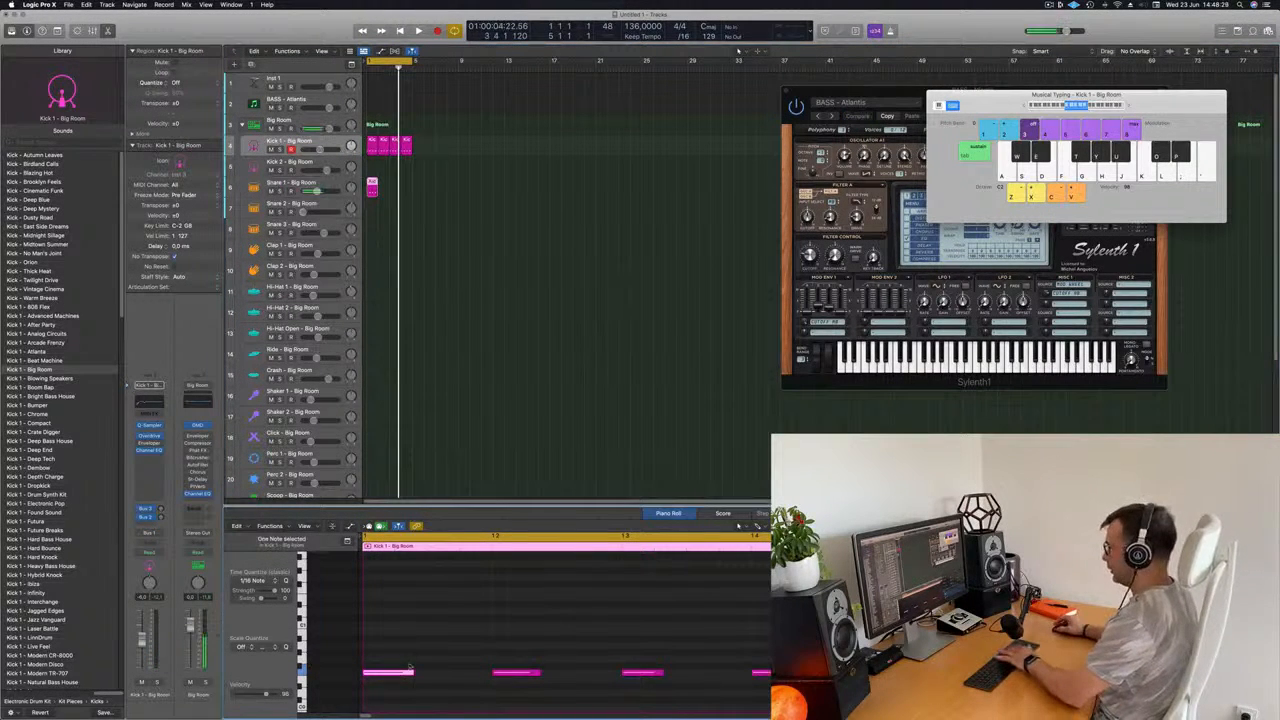
click(653, 670)
drag(490, 635, 800, 718)
key(alt+shift+Up)
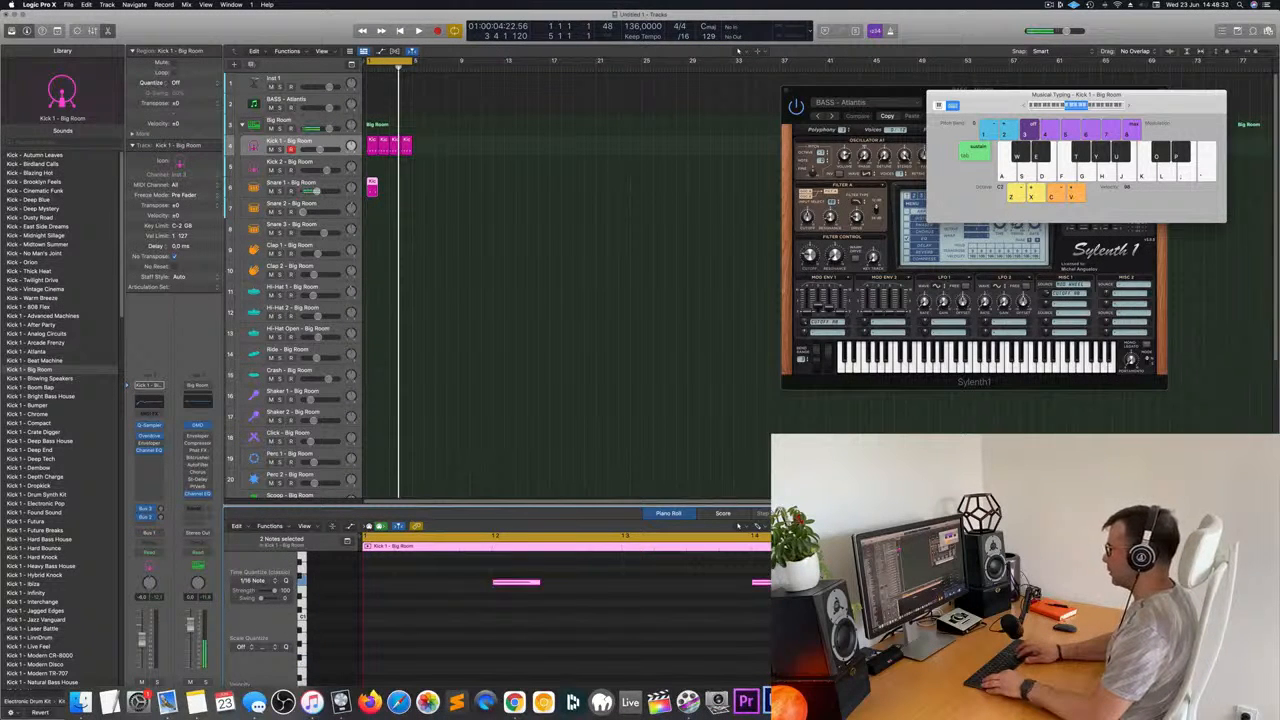
key(alt+shift+Down)
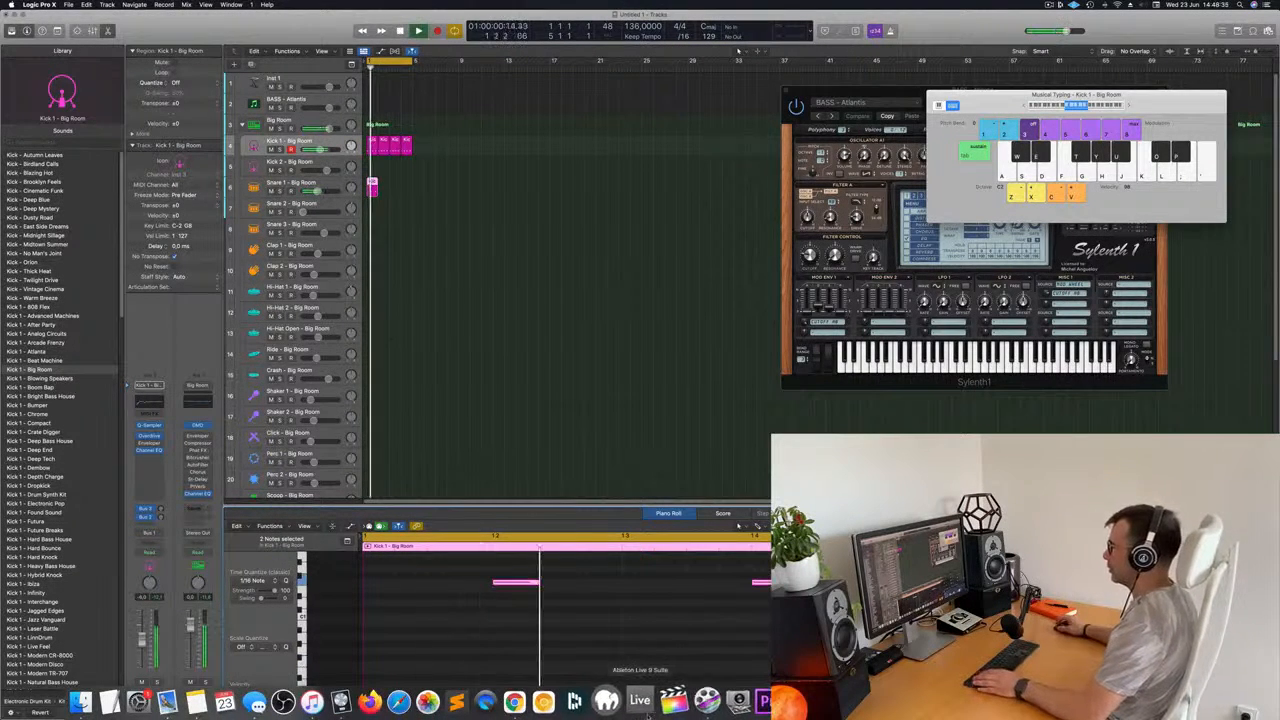
Repeat the Snare 1 region until it fills all four bars of the loop
scroll(680, 630, up, 4)
drag(426, 179, 342, 187)
key(super+r)
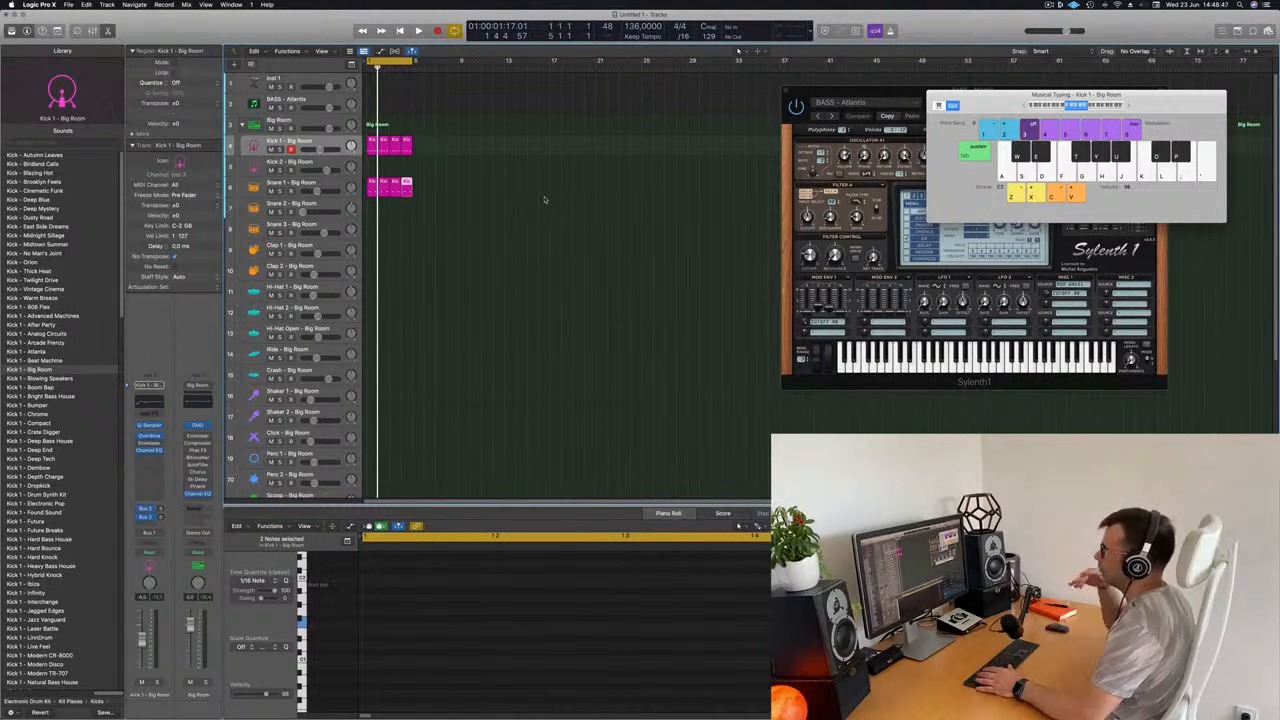
Play back the combined kick and snare loop
key(space)
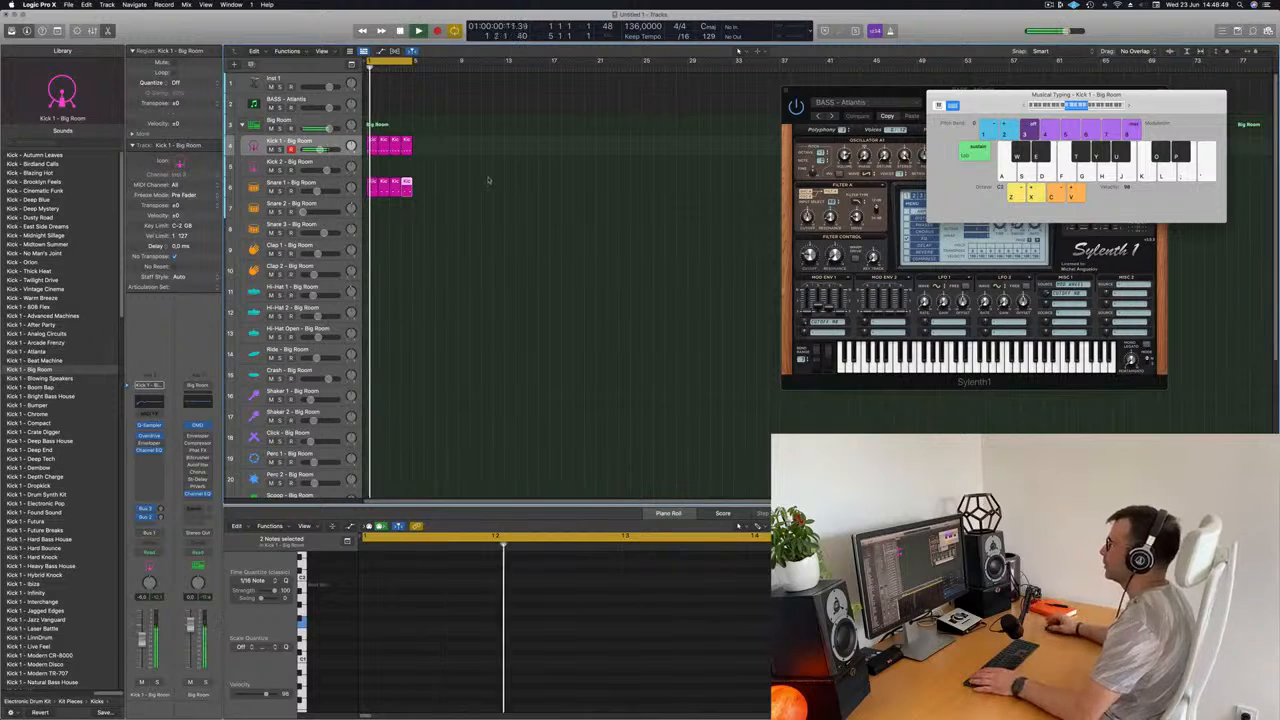
click(483, 208)
key(space)
key(space)
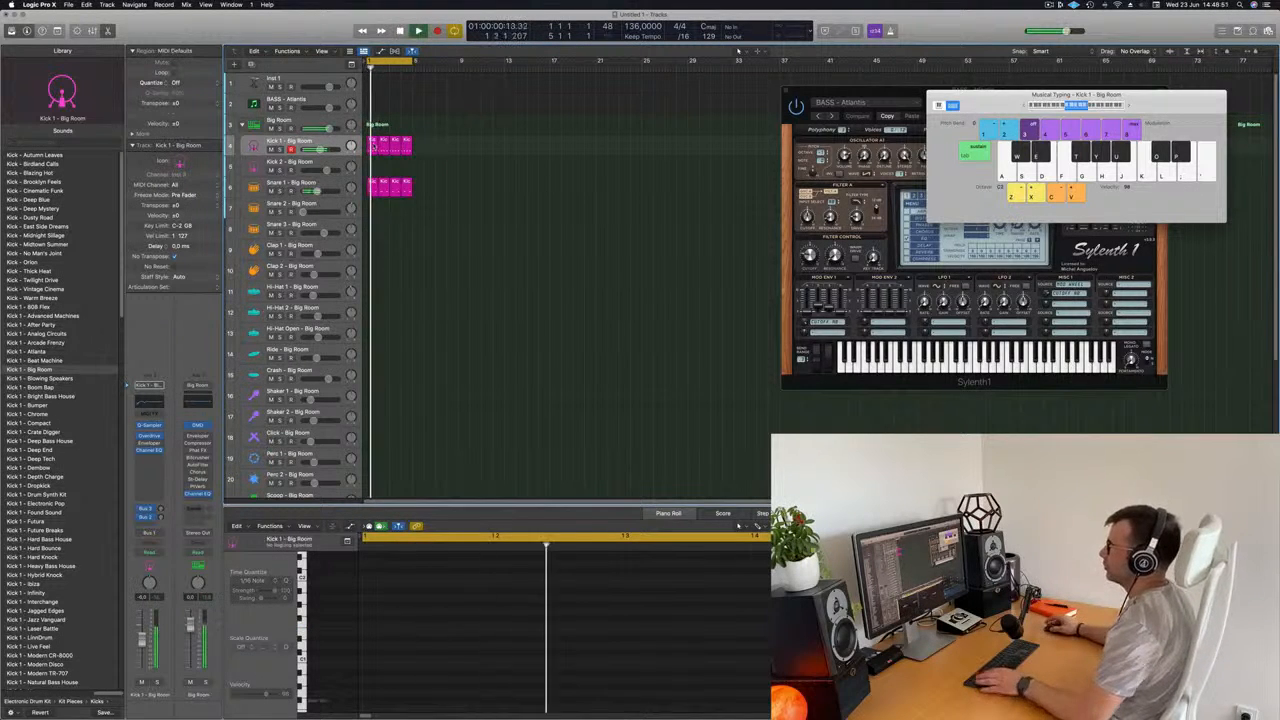
Move the first-bar Kick 1 region to bar 1 of the Hi-Hat 1 track
click(372, 146)
drag(372, 146, 372, 293)
key(space)
Shift all four Hi-Hat 1 notes half a beat later onto the offbeats and transpose them up by whole octaves
drag(790, 683, 378, 587)
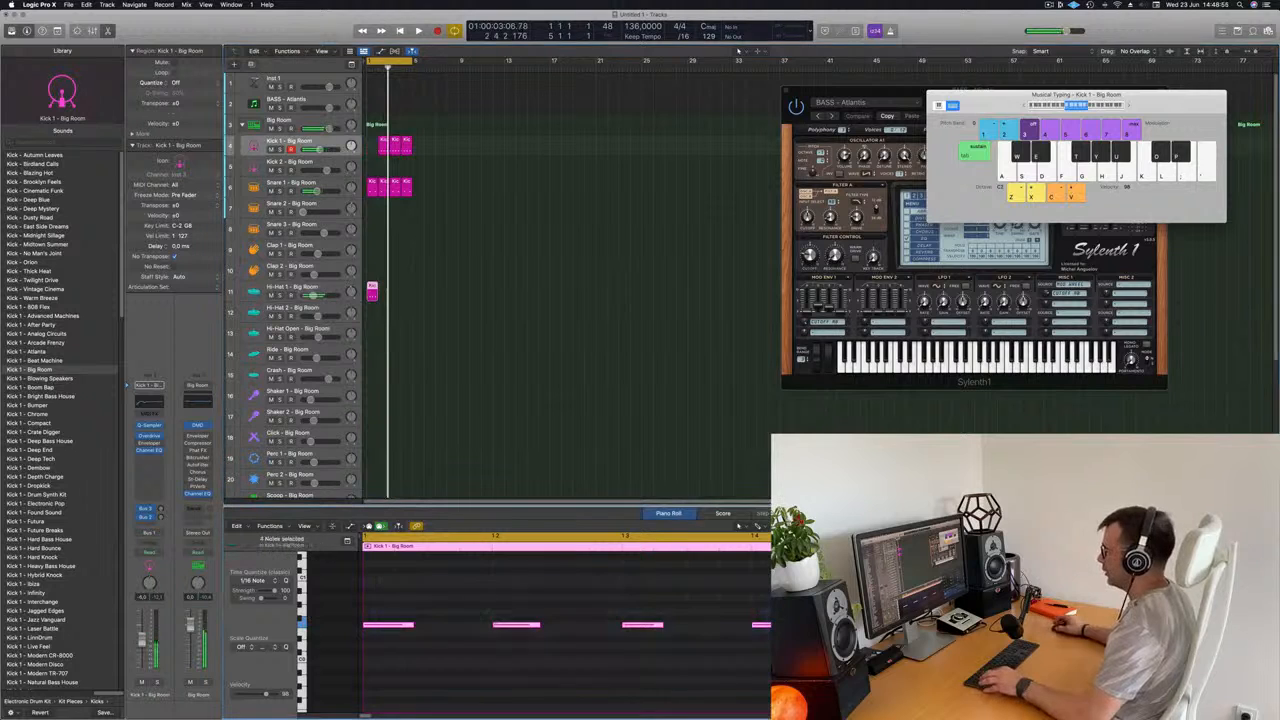
key(Delete)
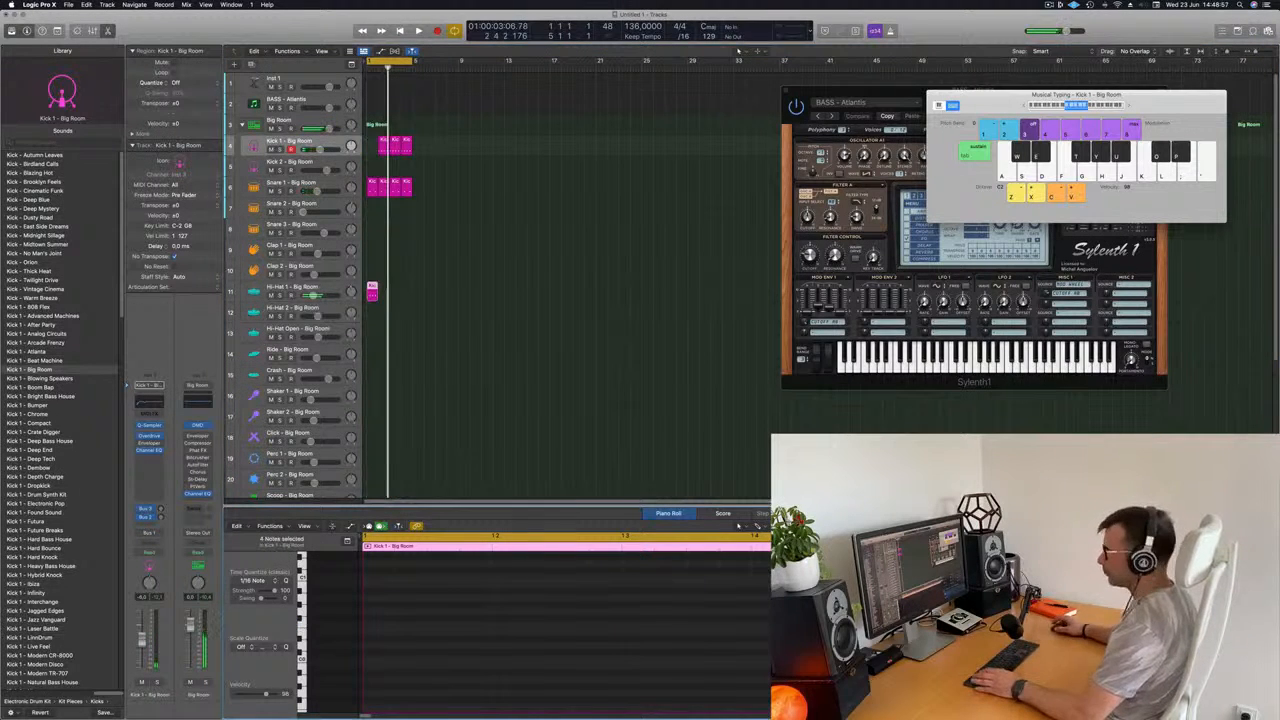
scroll(574, 651, up, 5)
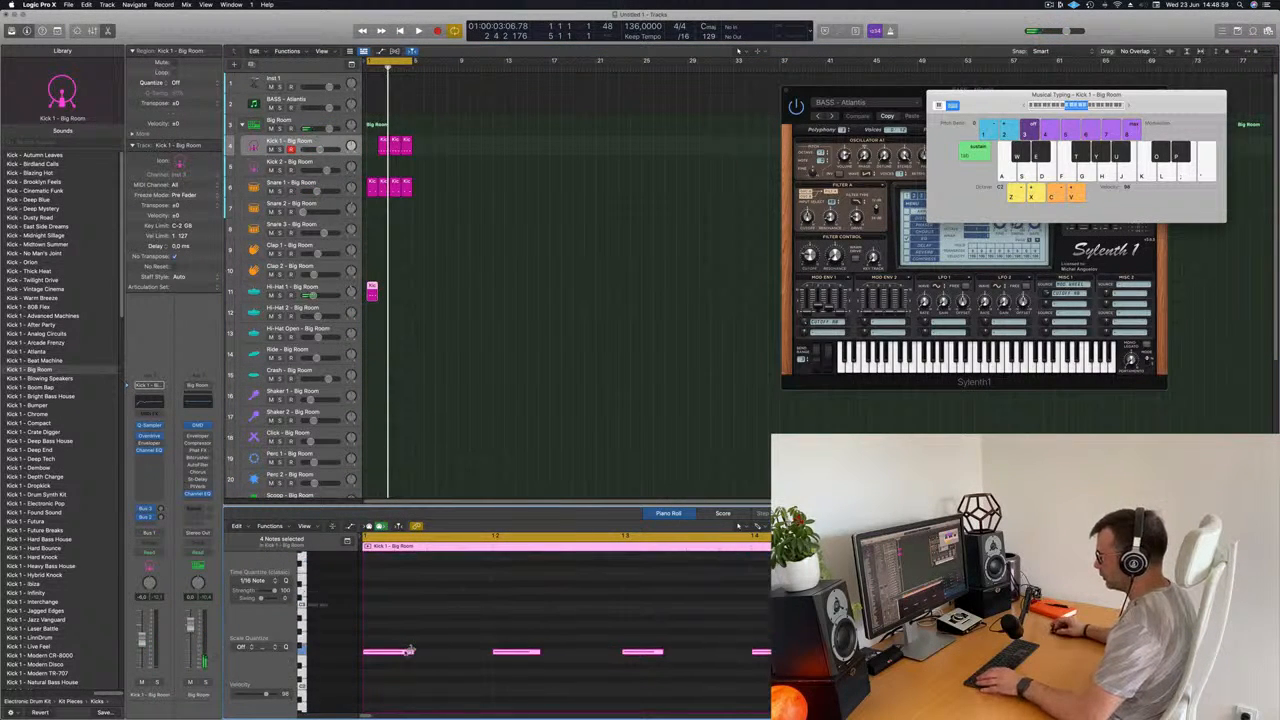
drag(403, 653, 468, 658)
key(alt+shift+Up)
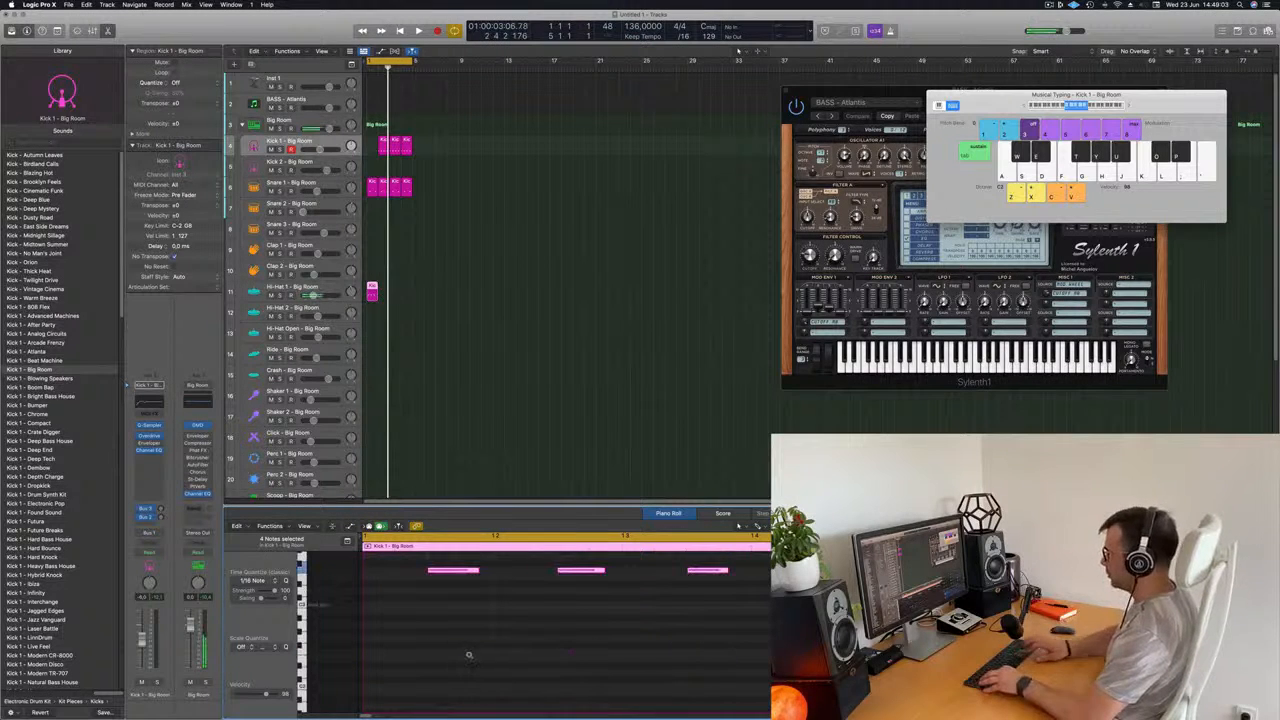
Copy a Kick 1 region back into bar 1 and repeat the Hi-Hat 1 region across all four bars
key(space)
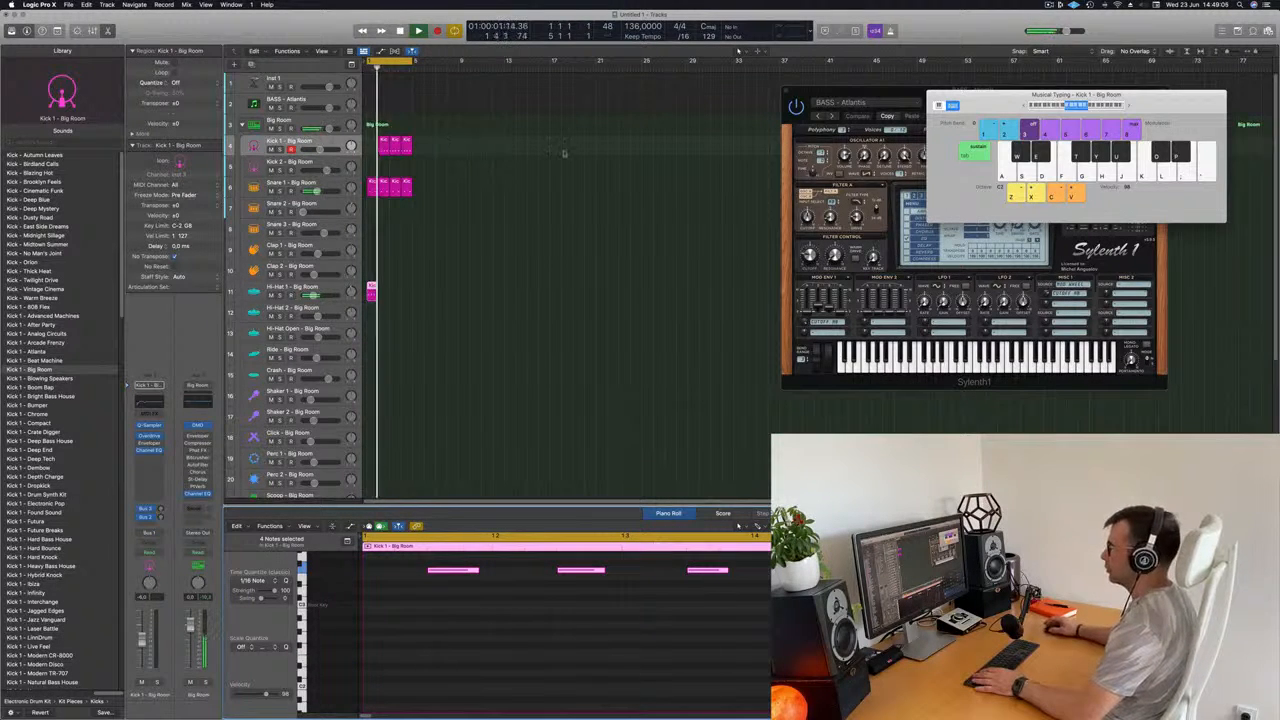
key(space)
drag(385, 146, 373, 147)
drag(372, 292, 397, 296)
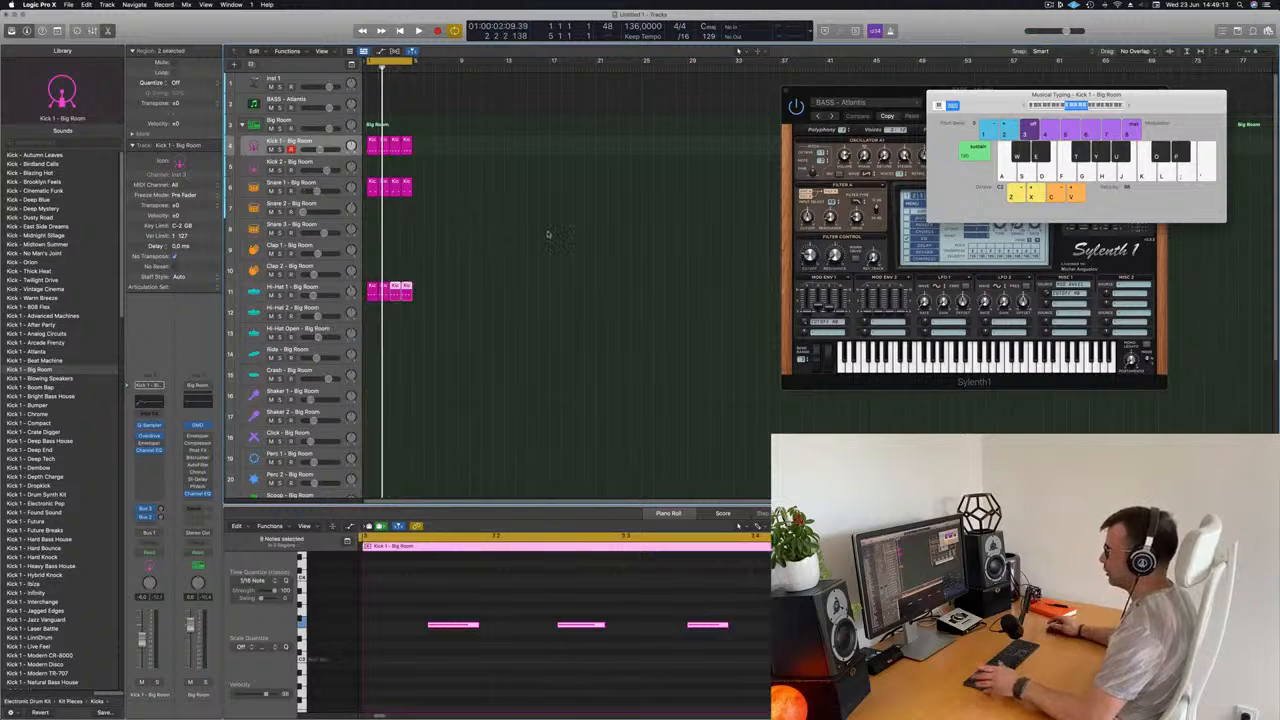
Name and color all regions by their tracks
key(super+a)
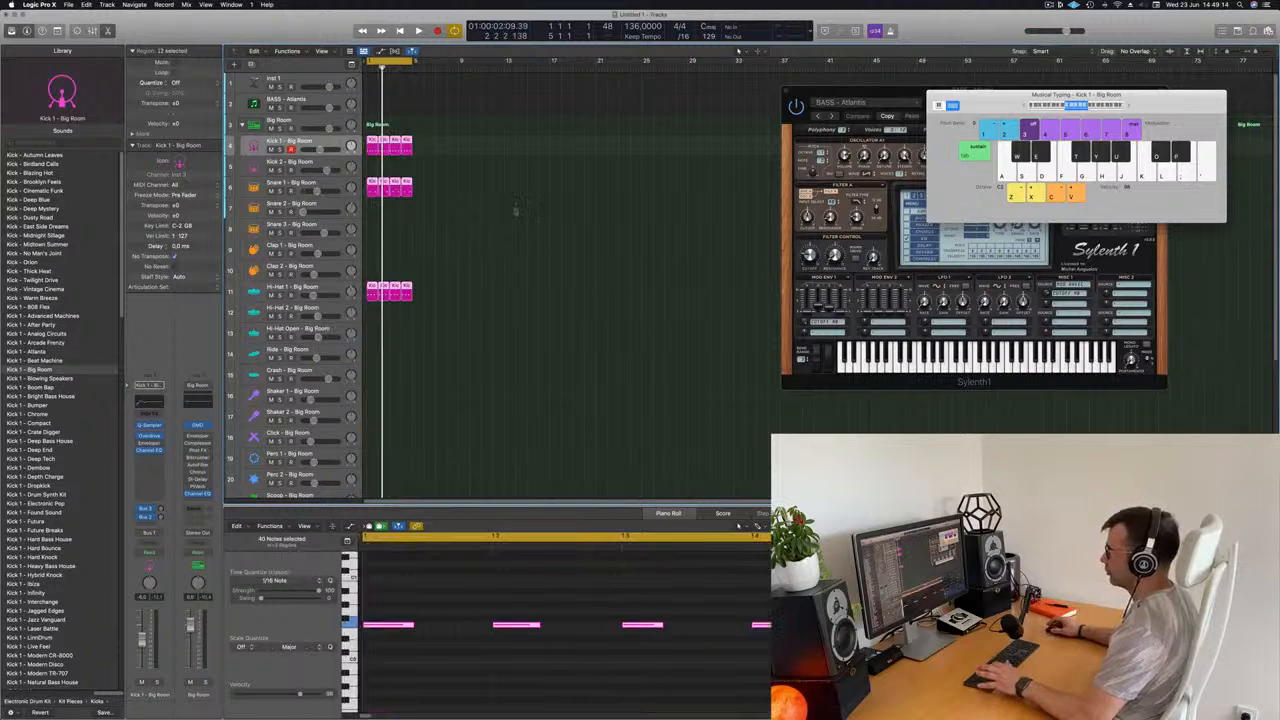
right_click(406, 188)
click(435, 189)
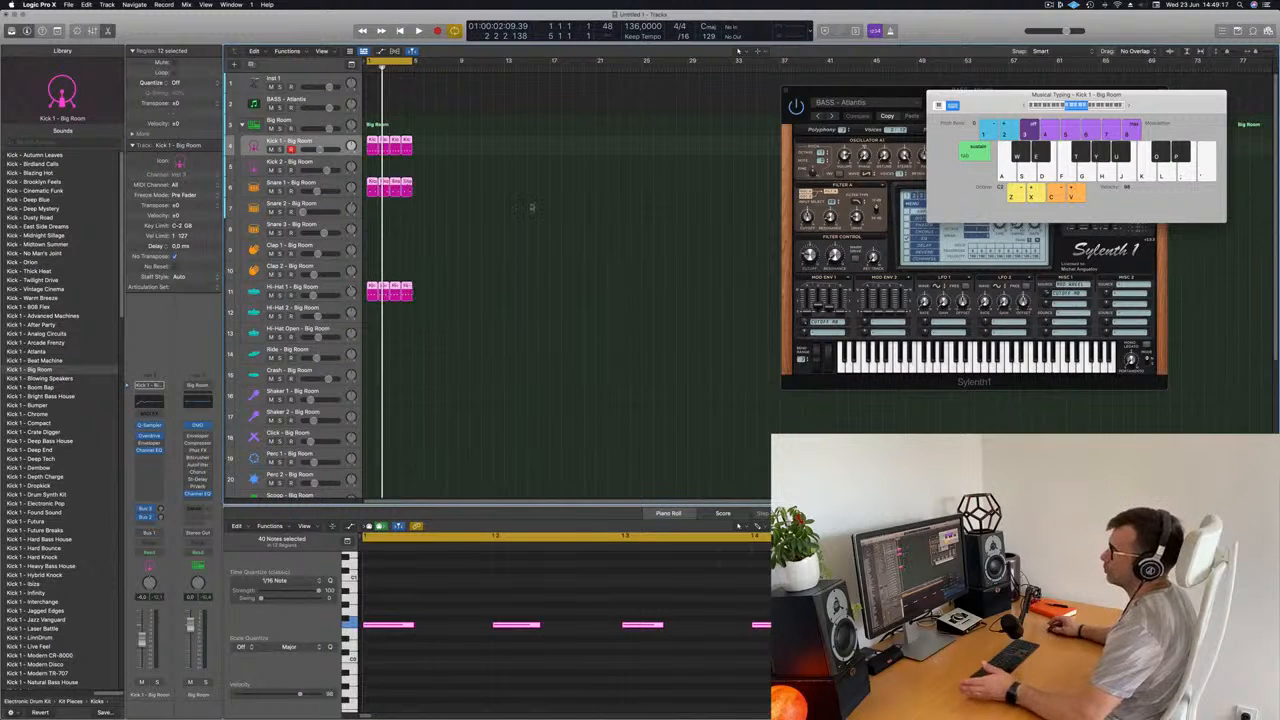
right_click(406, 188)
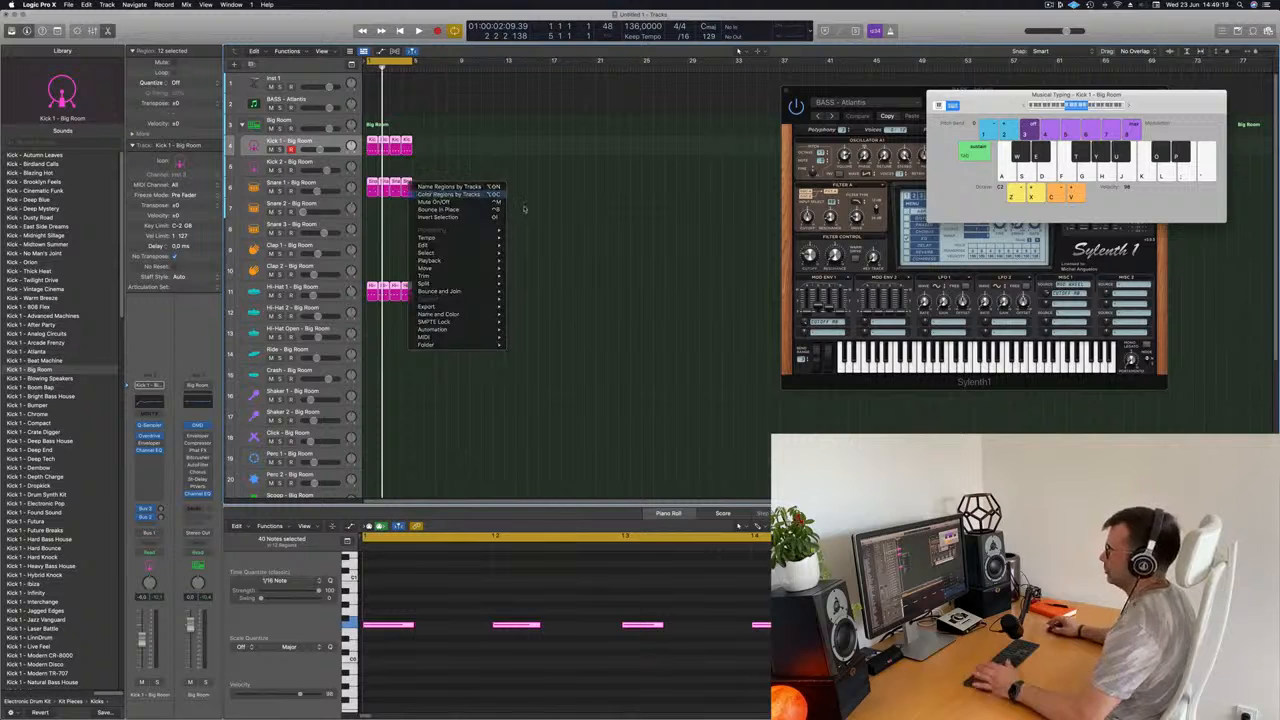
click(445, 197)
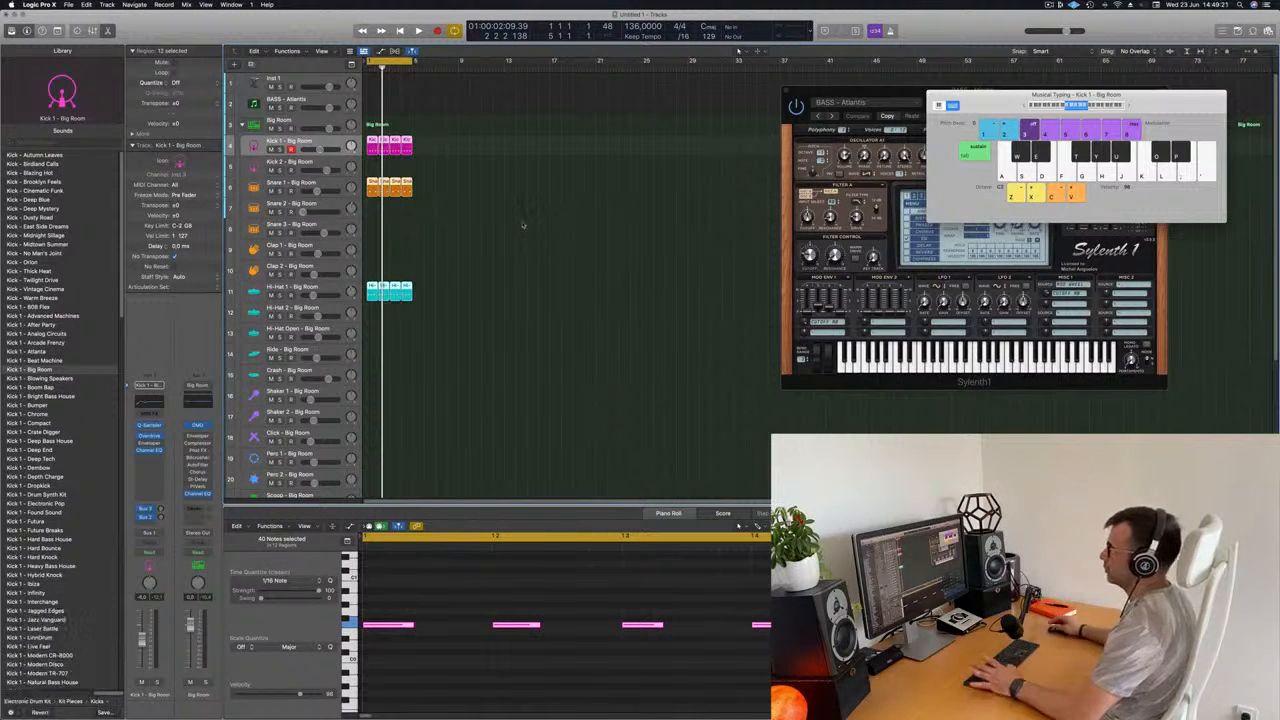
Play back the kick, snare and hi-hat loop with the four-bar arrangement enlarged
click(484, 227)
key(space)
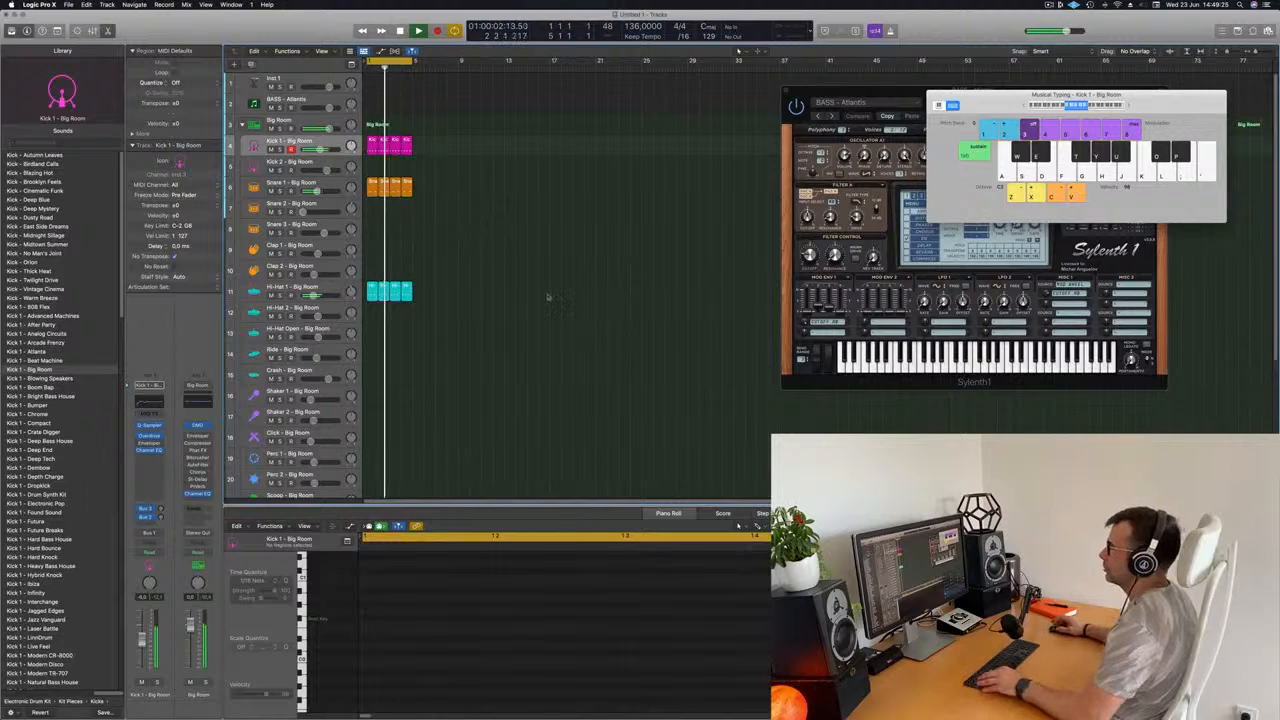
key(super+Right)
key(super+Right)
key(super+Right)
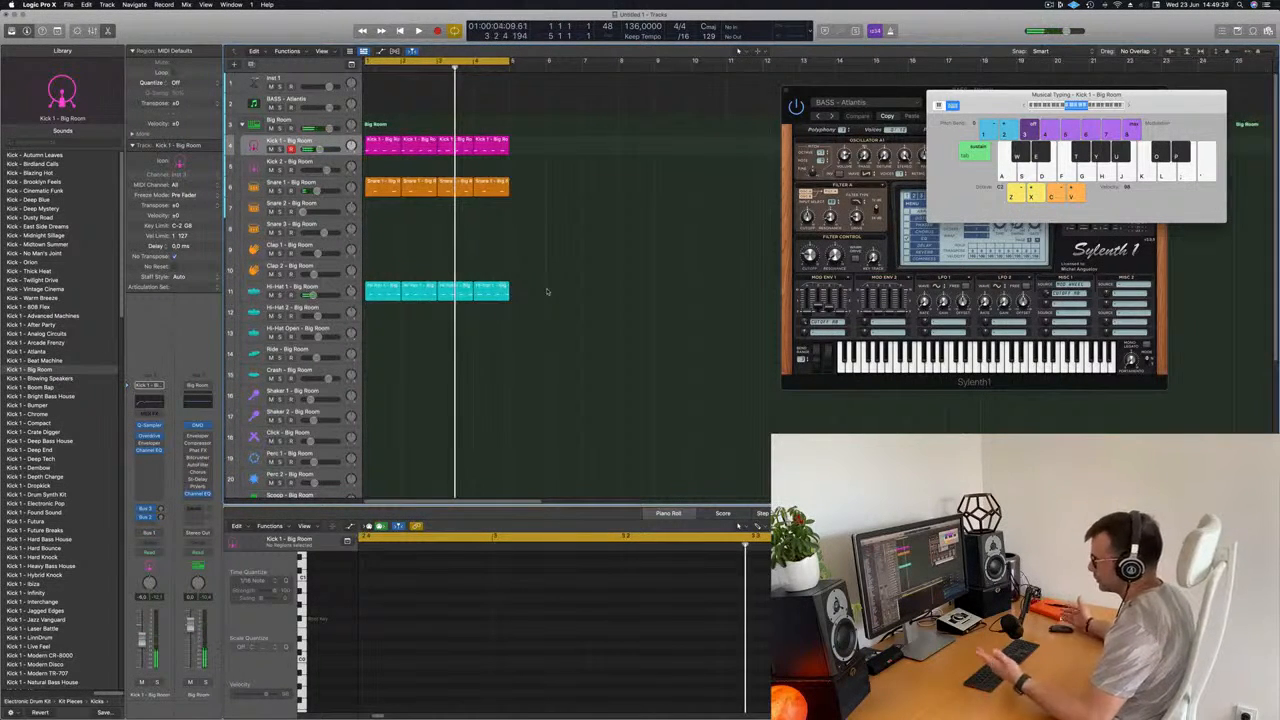
key(Return)
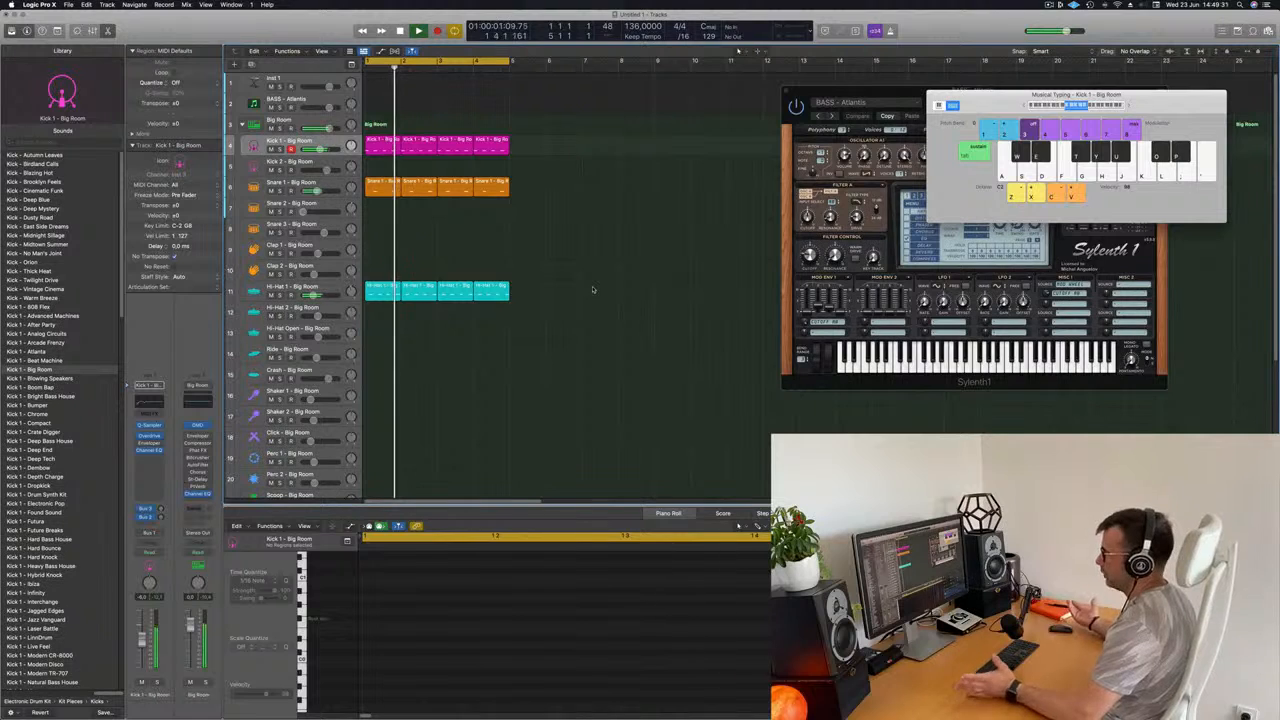
key(super+Up)
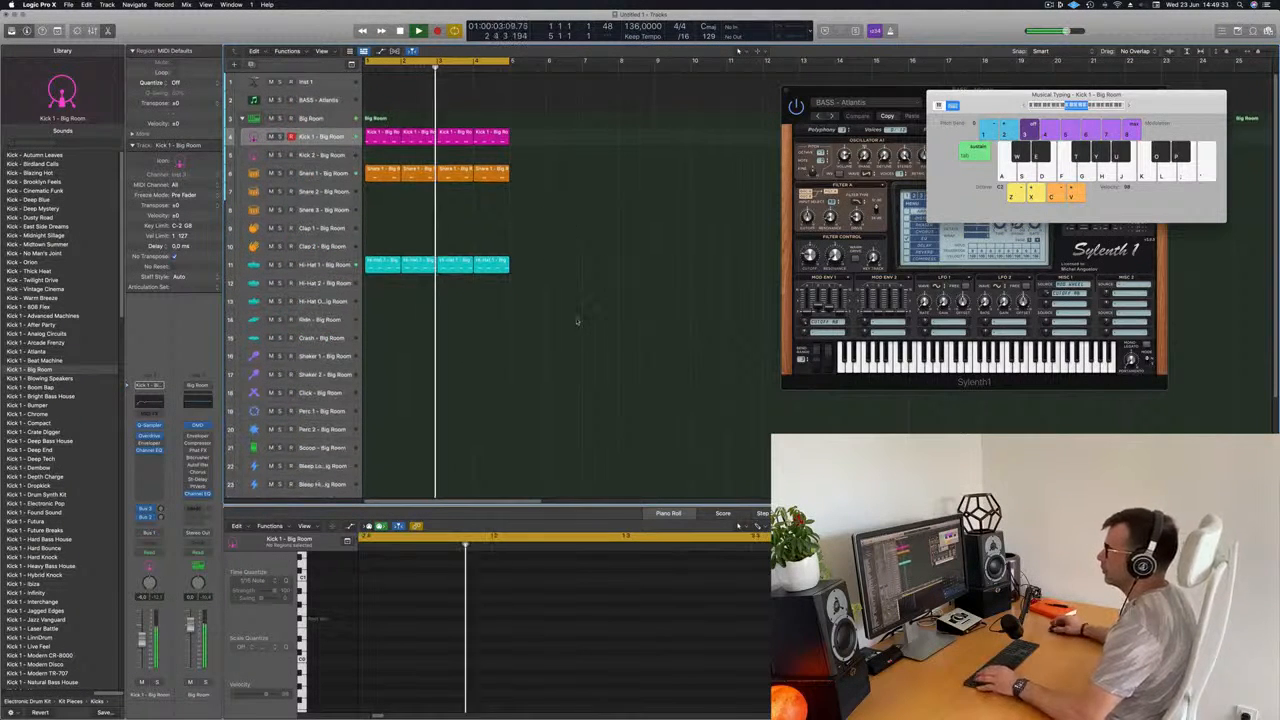
scroll(590, 300, down, 1)
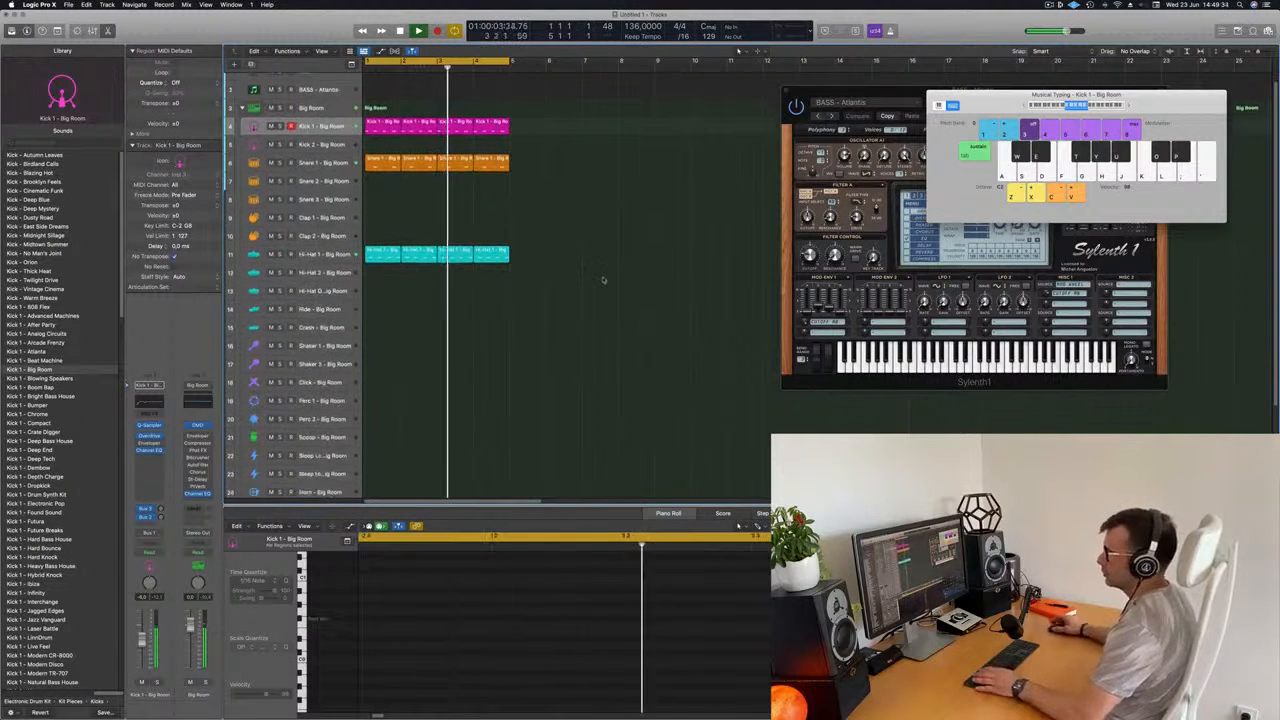
Copy the first-bar Hi-Hat 1 region to bar 1 of the Hi-Hat 2 track
click(387, 254)
scroll(383, 253, left, 1)
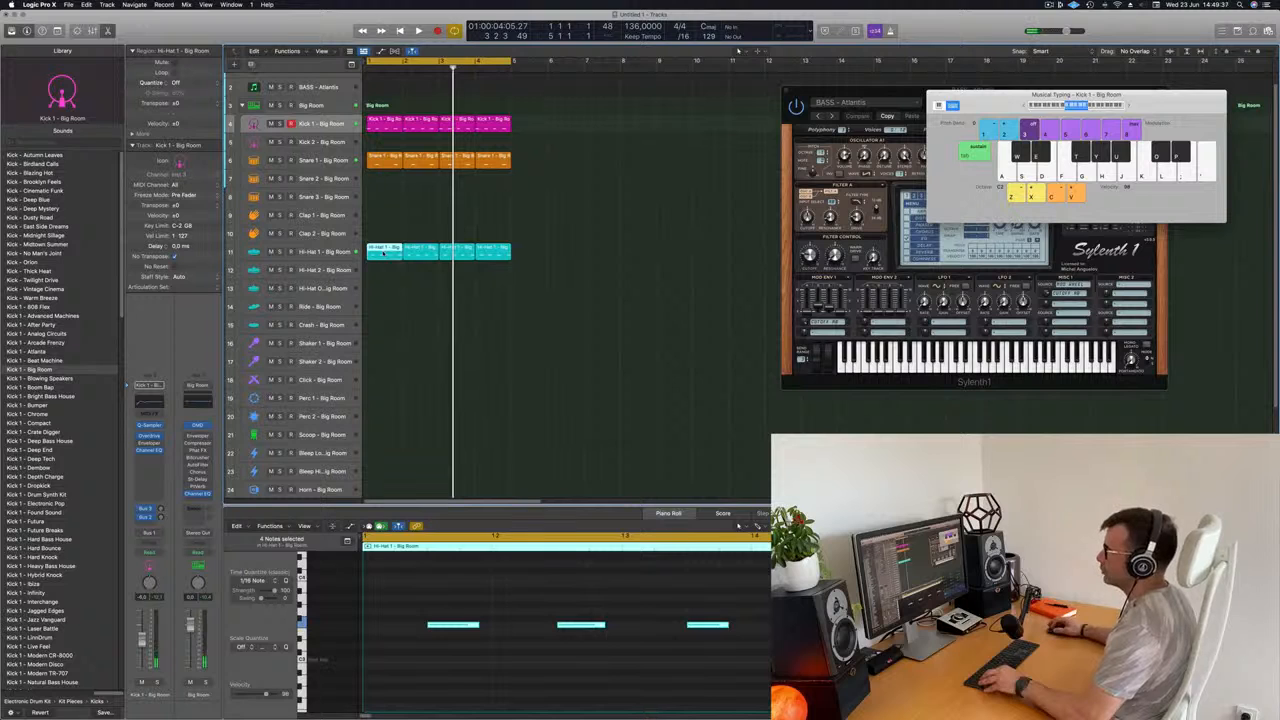
drag(383, 253, 383, 271)
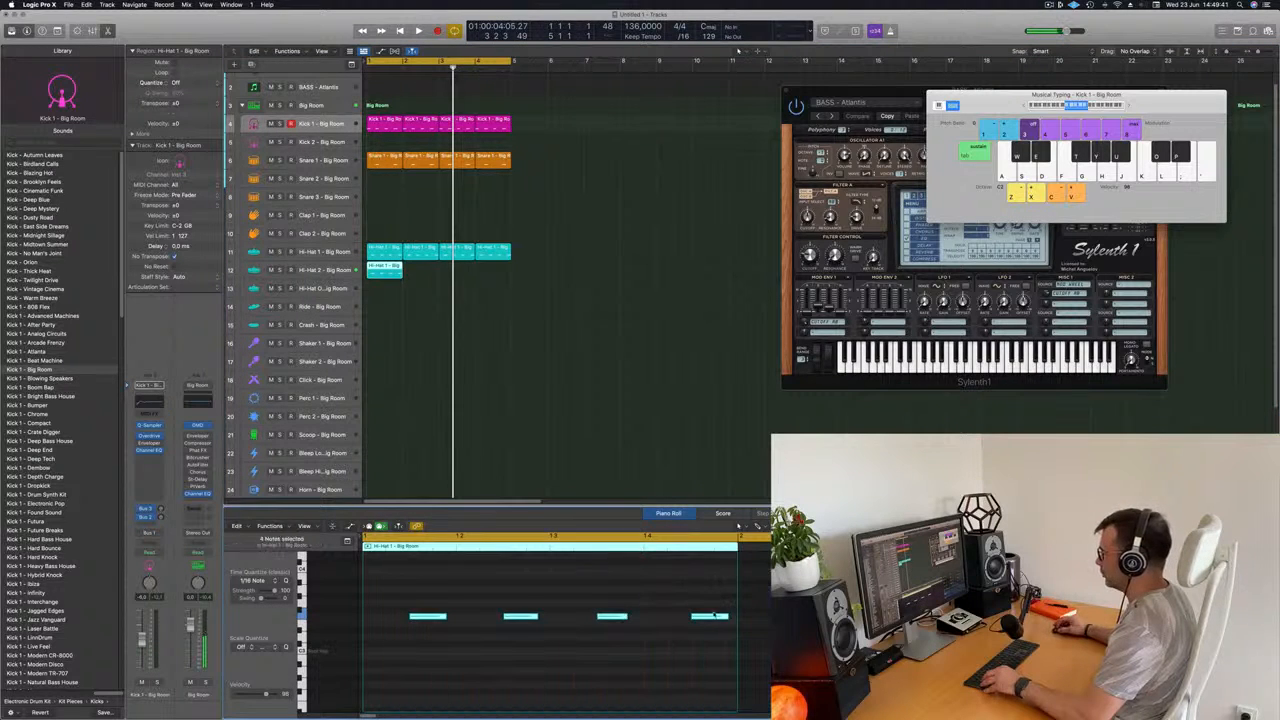
Shorten the four Hi-Hat 2 notes and duplicate them to fill the bar with sixteen evenly spaced sixteenth-note hits
drag(727, 617, 697, 617)
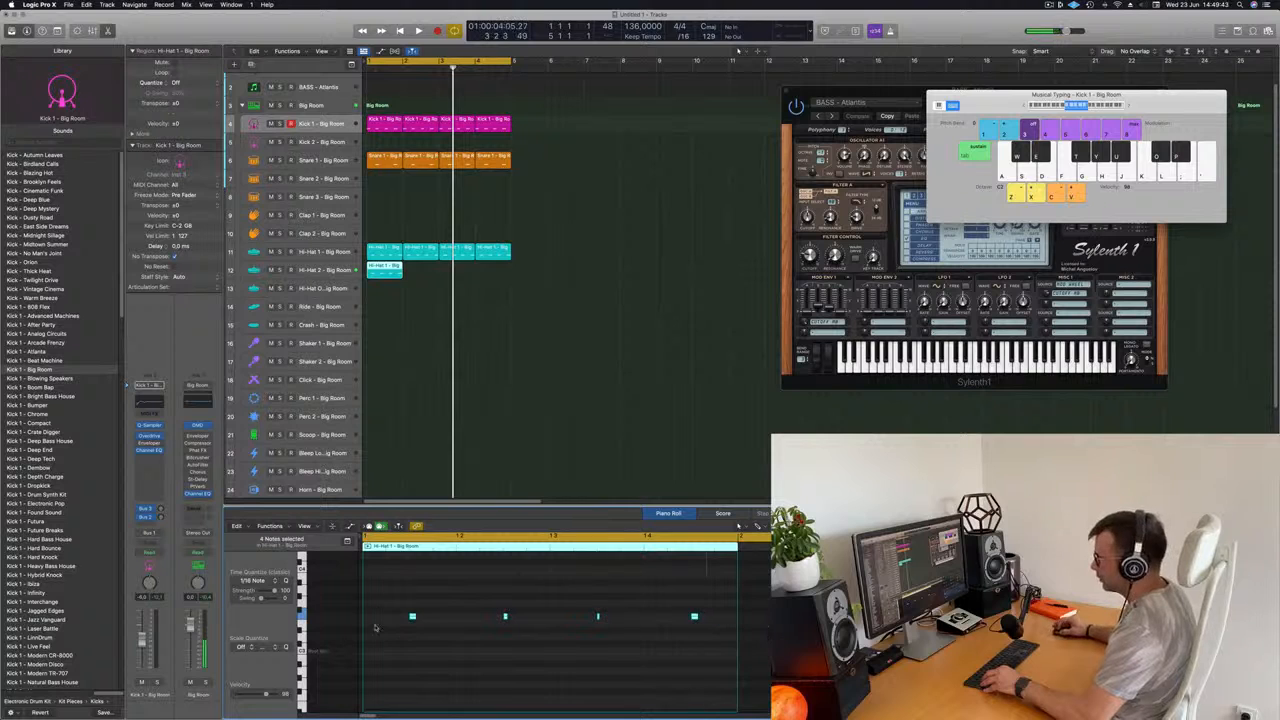
mouse_move(412, 617)
mouse_down()
mouse_move(365, 617)
mouse_move(389, 617)
mouse_up()
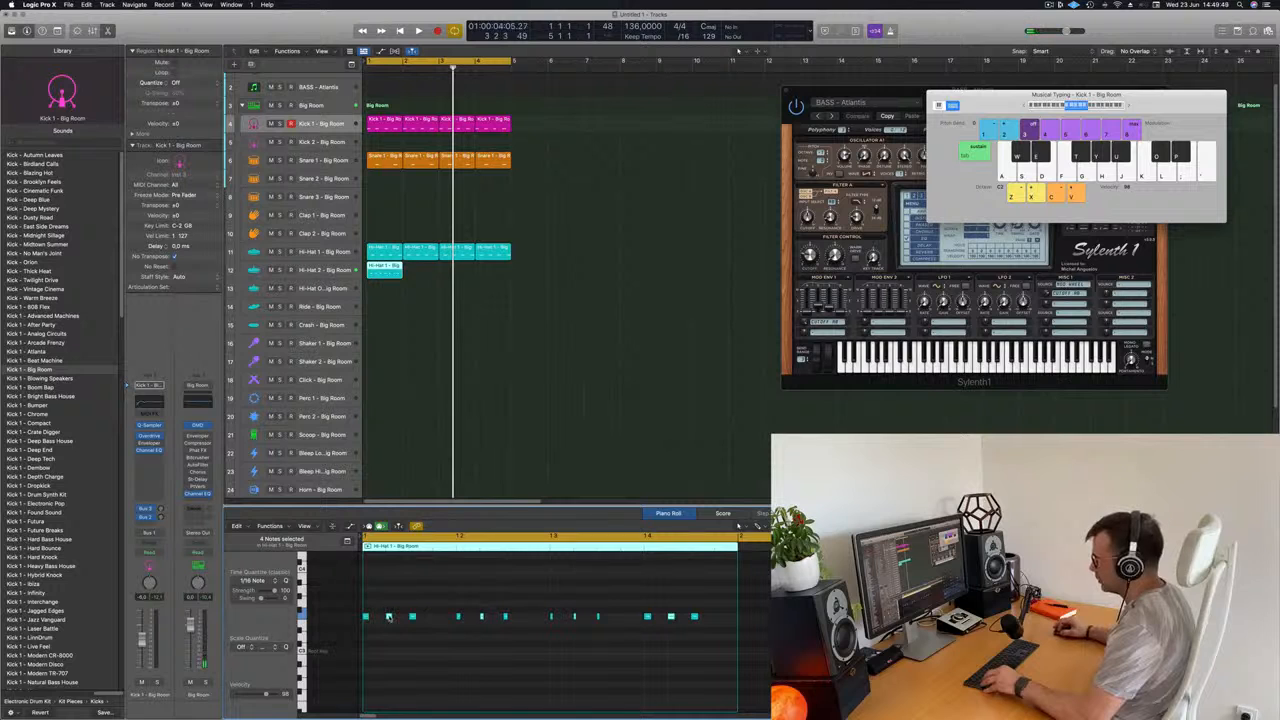
drag(389, 617, 436, 617)
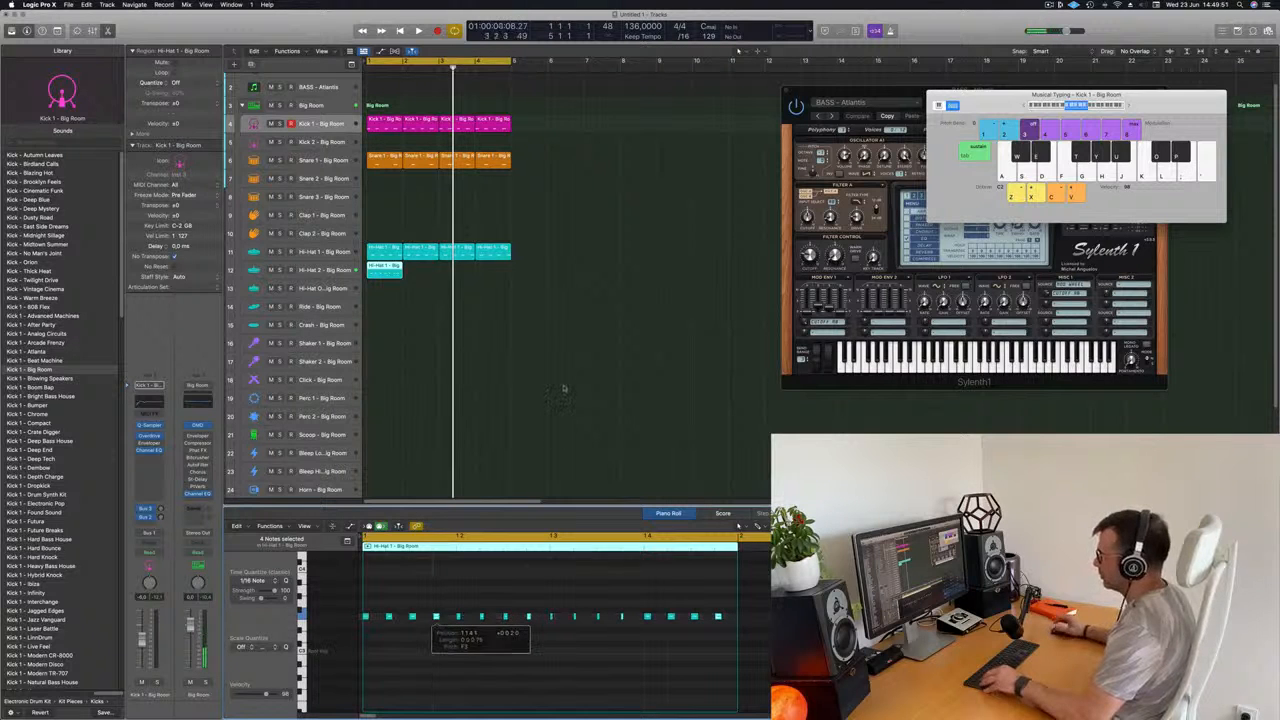
Repeat the Hi-Hat 2 region three times to fill the four-bar loop
click(388, 267)
key(super+r)
key(super+r)
key(super+r)
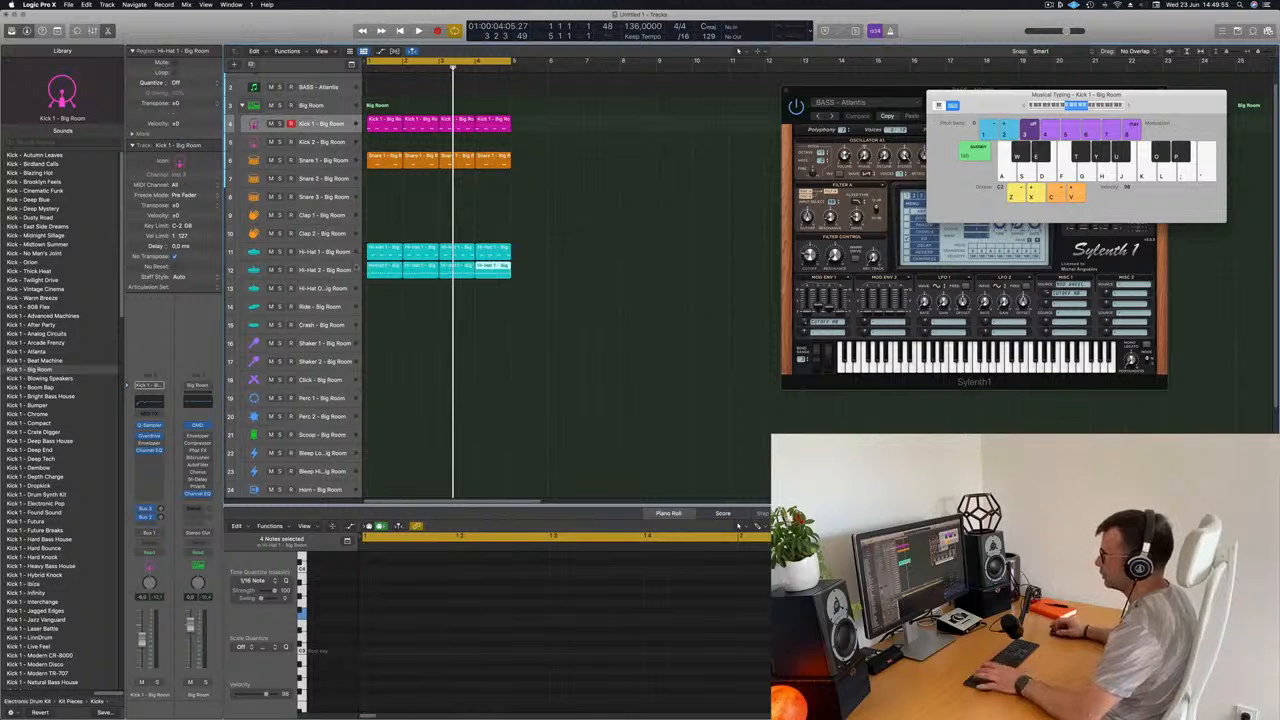
Select the Hi-Hat 2 track and play back the full drum loop
click(331, 273)
key(space)
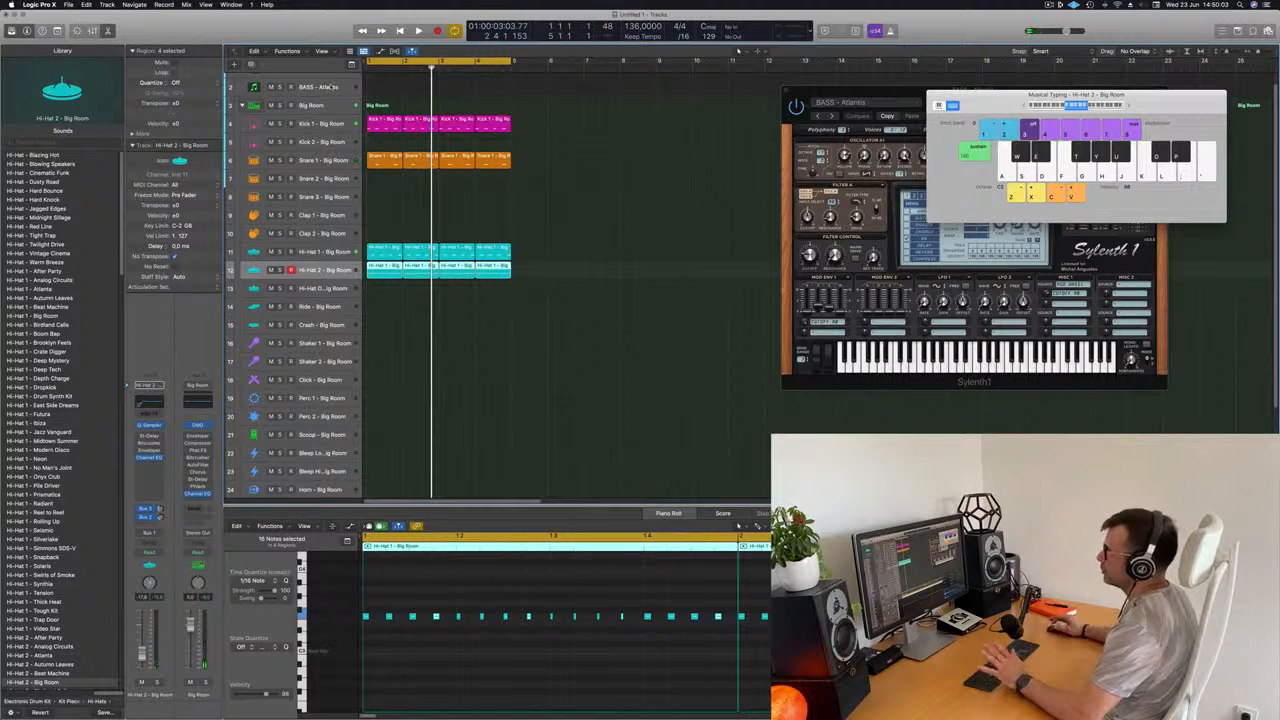
key(space)
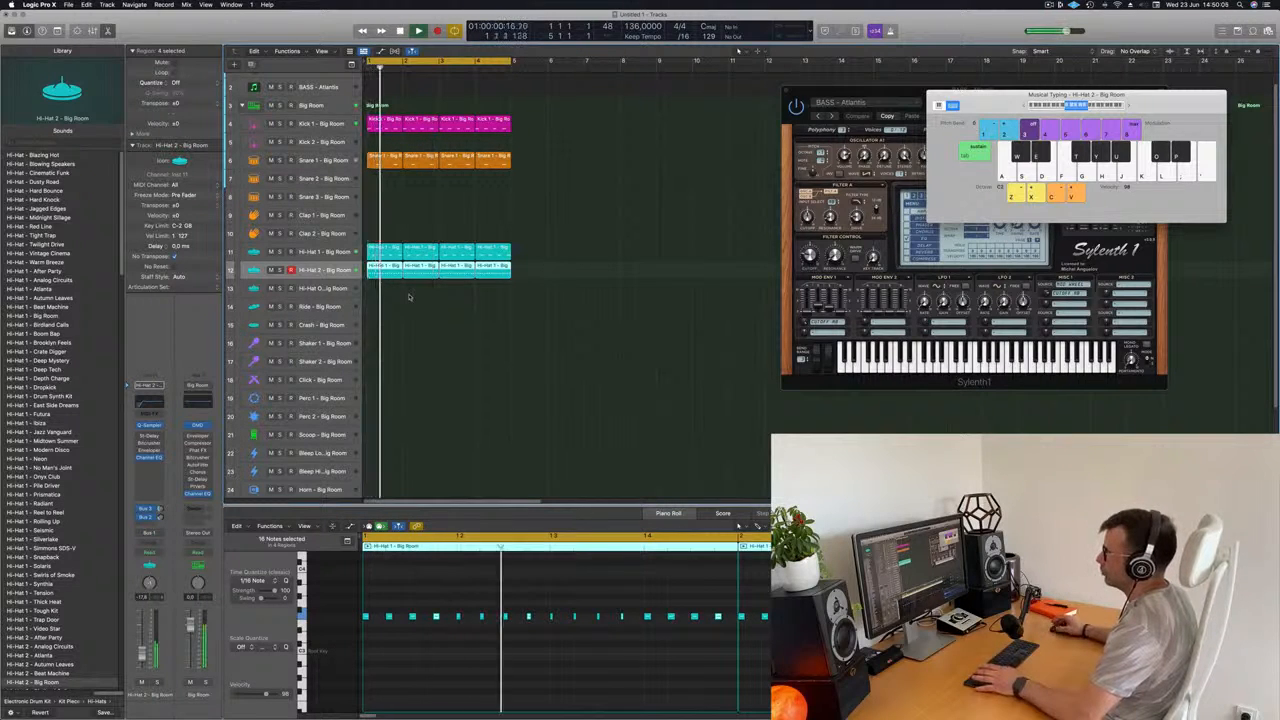
key(space)
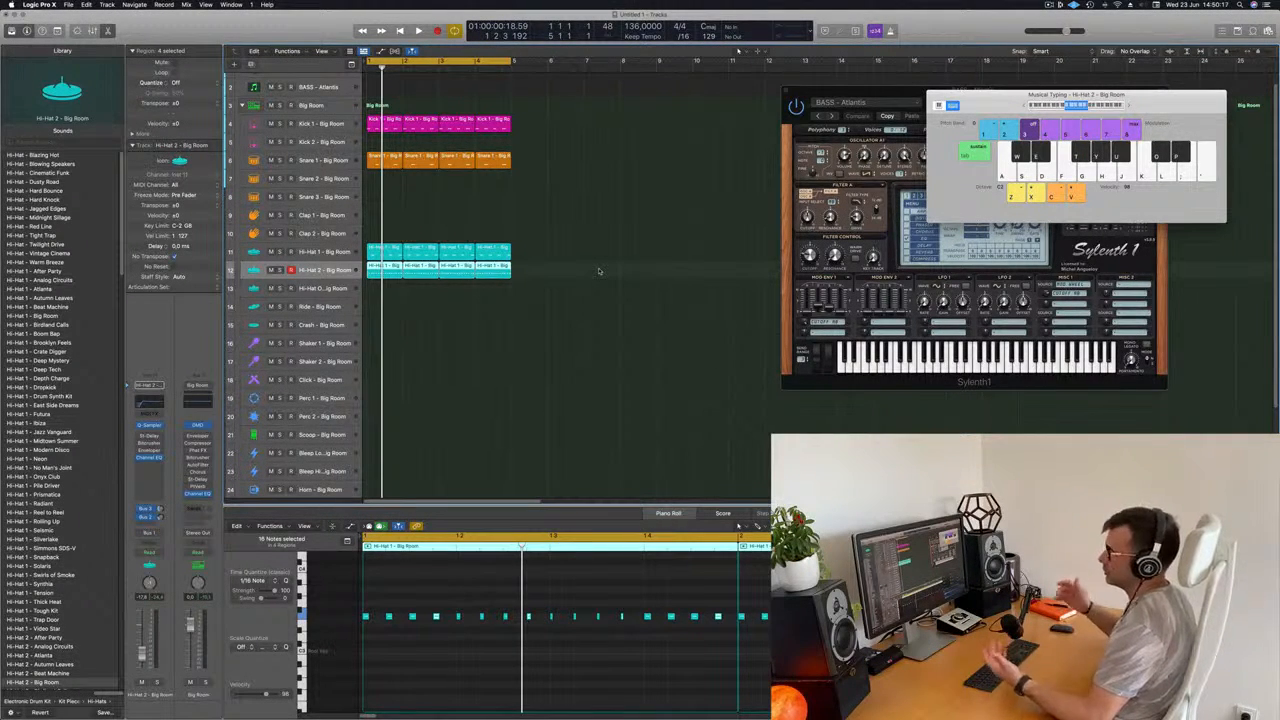
scroll(492, 309, down, 4)
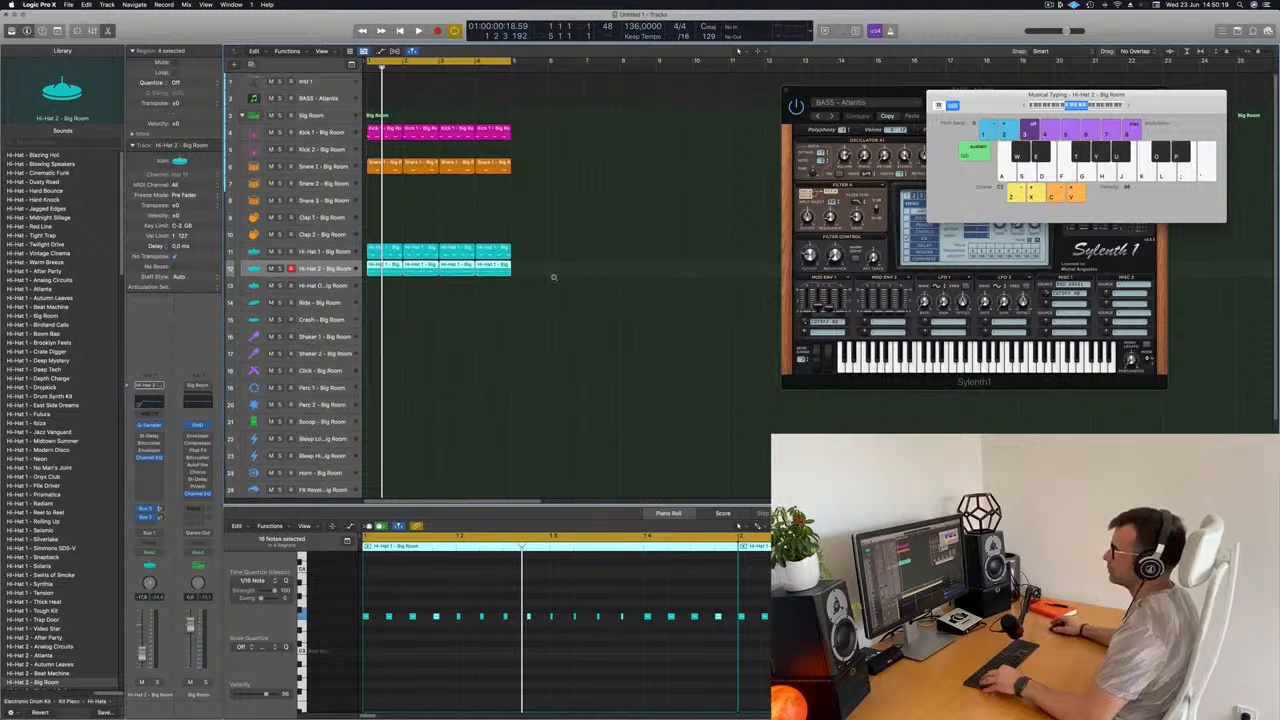
Duplicate the Big Room track stack and copy the four Hi-Hat 2 regions to the Hi-Hat 2 track in the new stack
click(324, 109)
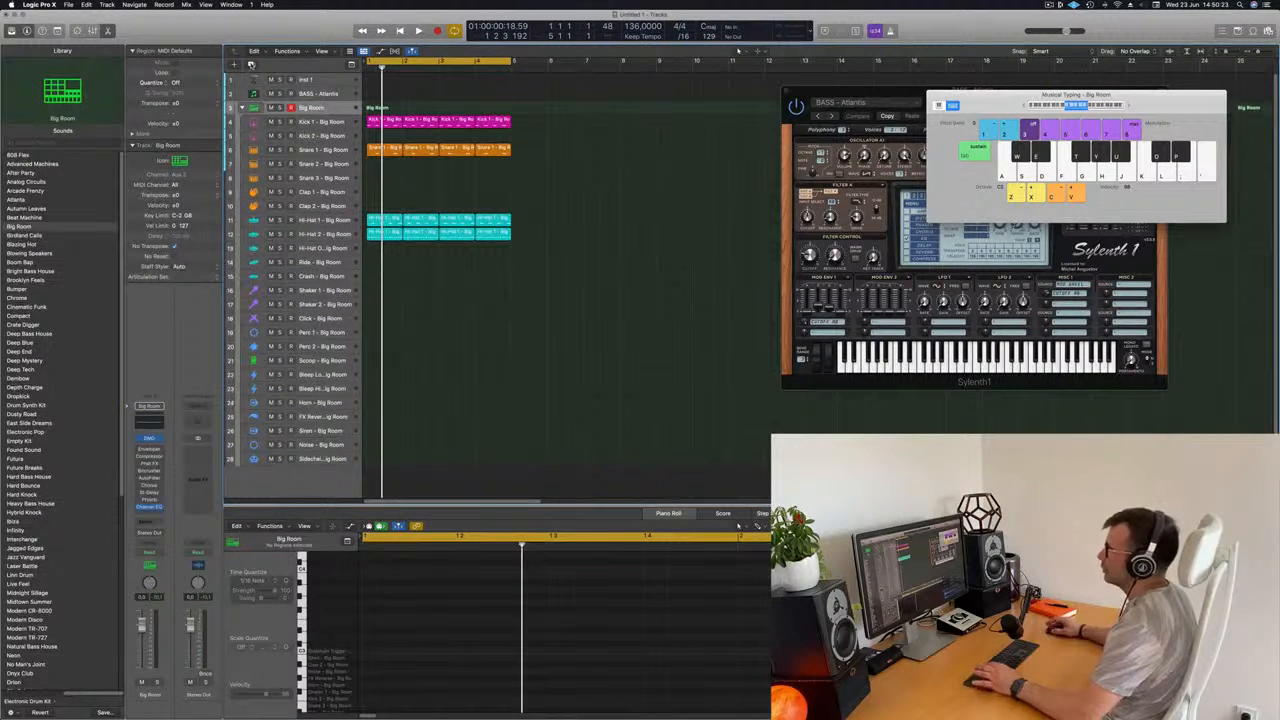
key(super+d)
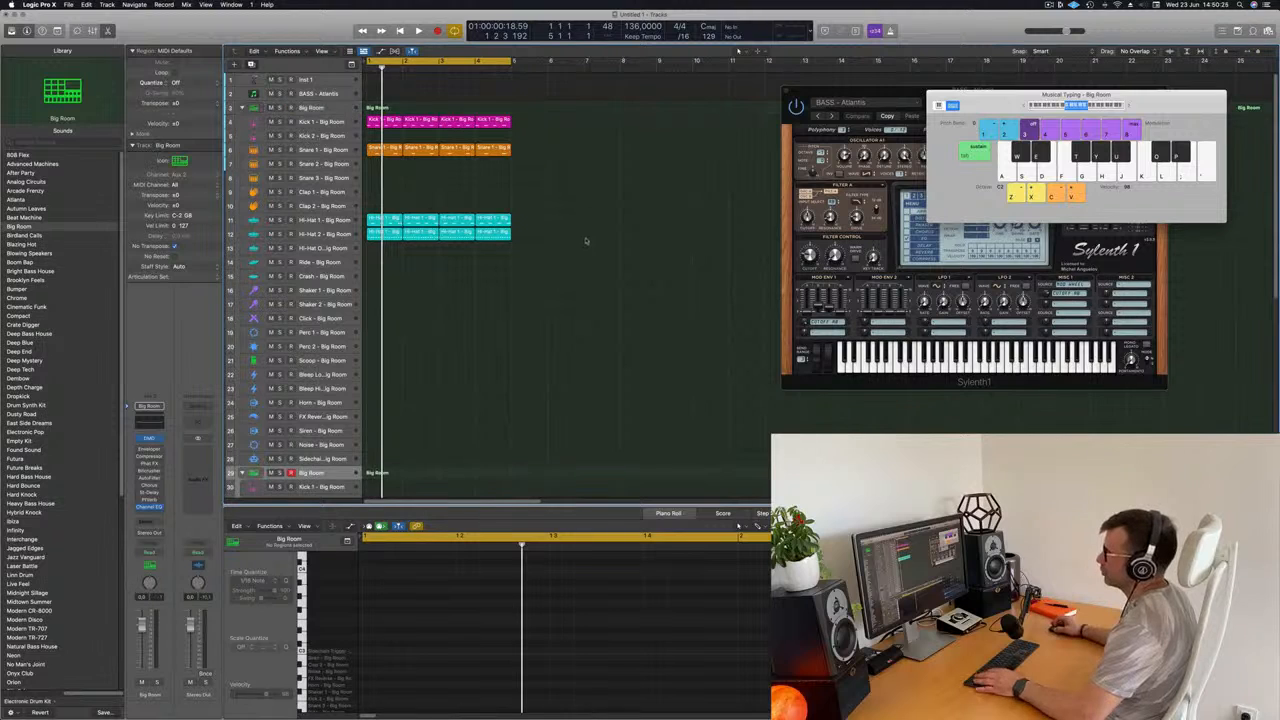
scroll(540, 188, down, 2)
drag(521, 166, 380, 445)
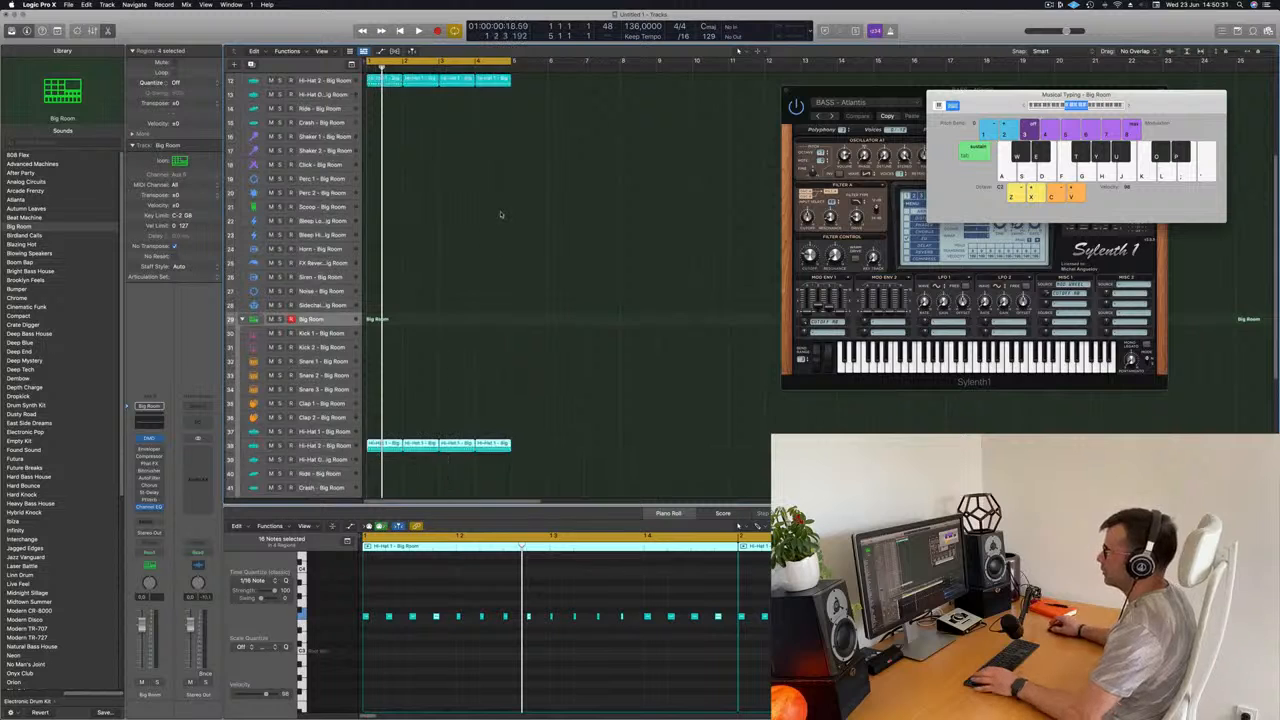
Delete the four original Hi-Hat 2 regions from the first Big Room stack and play back the loop
scroll(501, 215, up, 4)
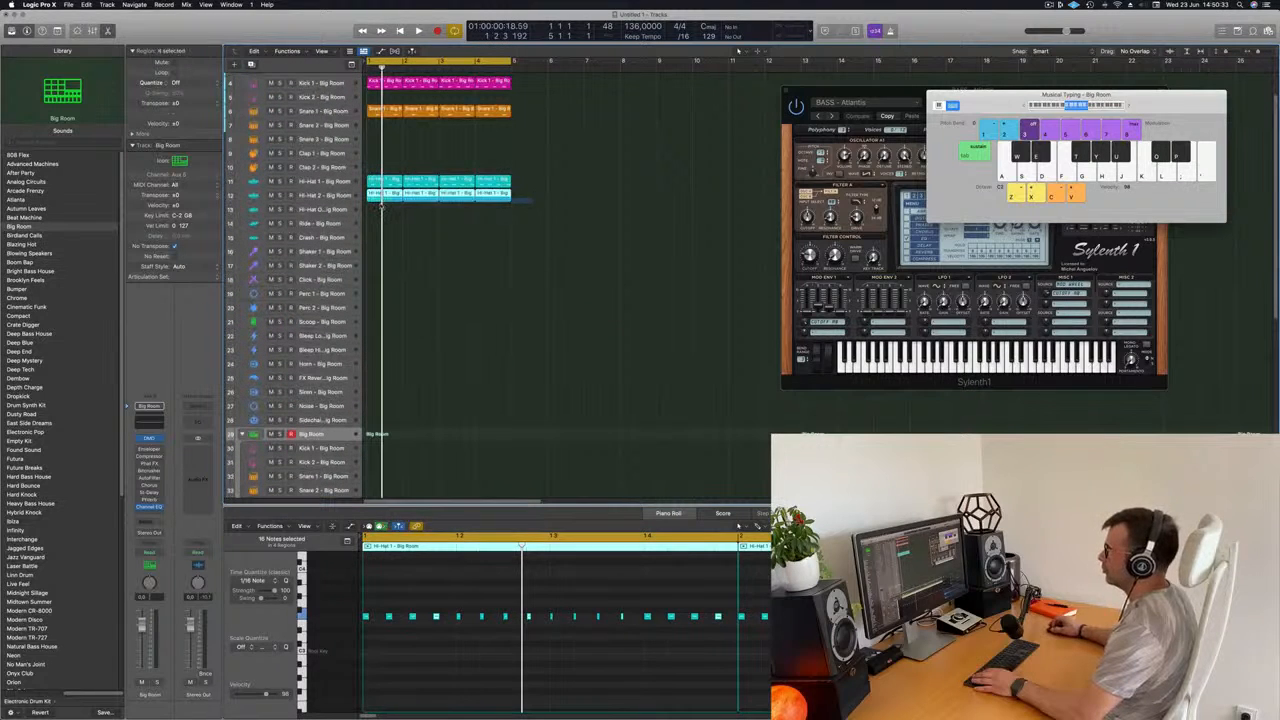
key(Delete)
key(space)
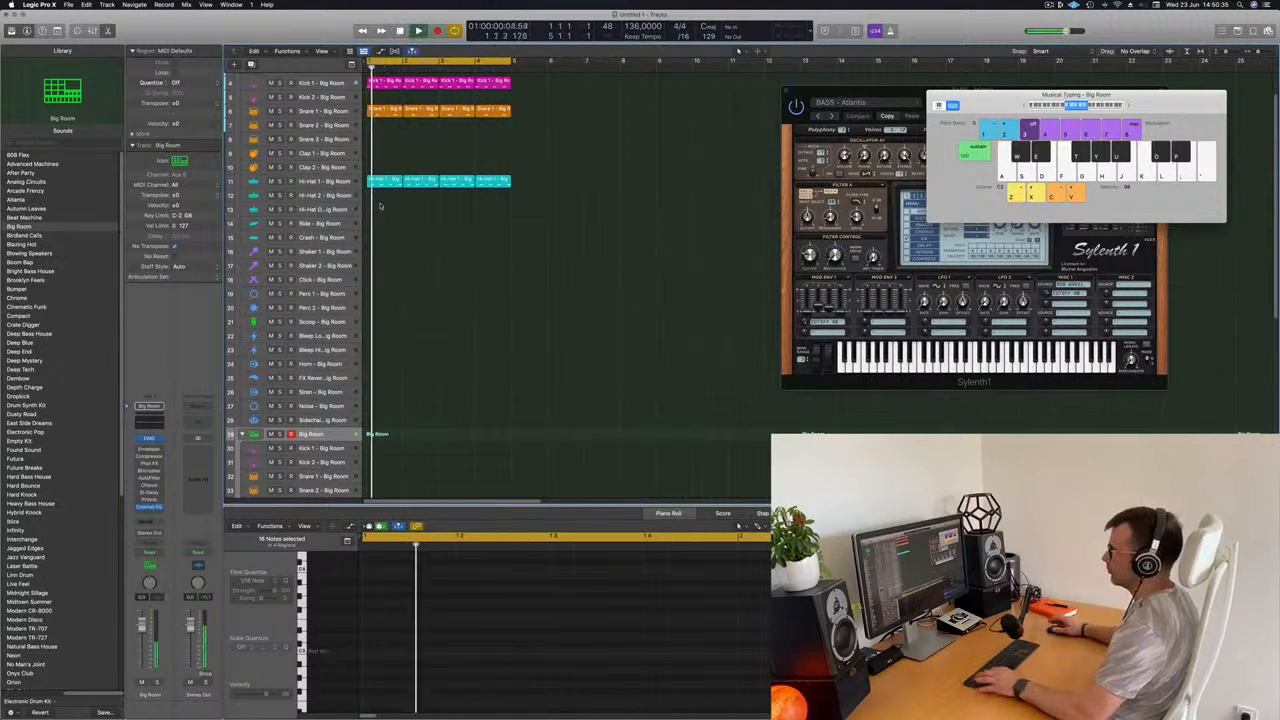
scroll(450, 224, up, 2)
scroll(452, 230, down, 1)
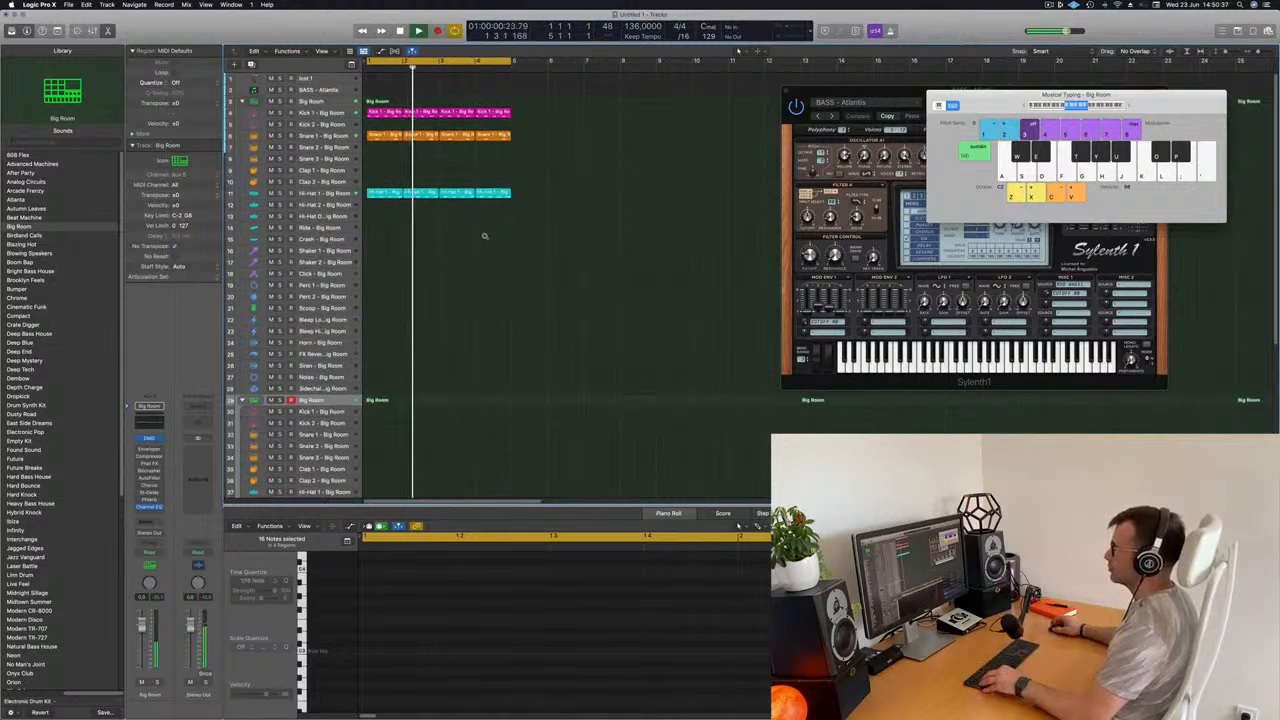
scroll(486, 237, down, 5)
scroll(508, 249, up, 3)
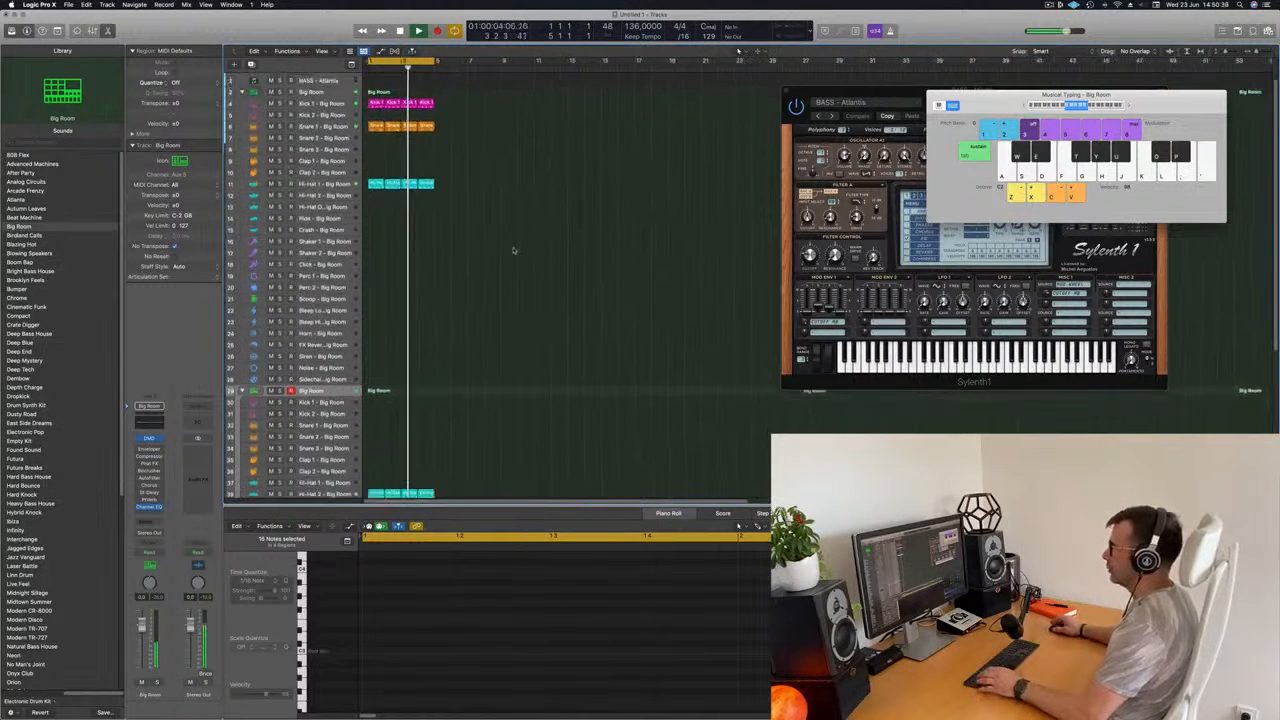
scroll(325, 370, down, 5)
Raise the Channel EQ low-cut frequency on the second stack's Hi-Hat 2 track to 800 Hz and fine-tune the track's volume
click(323, 354)
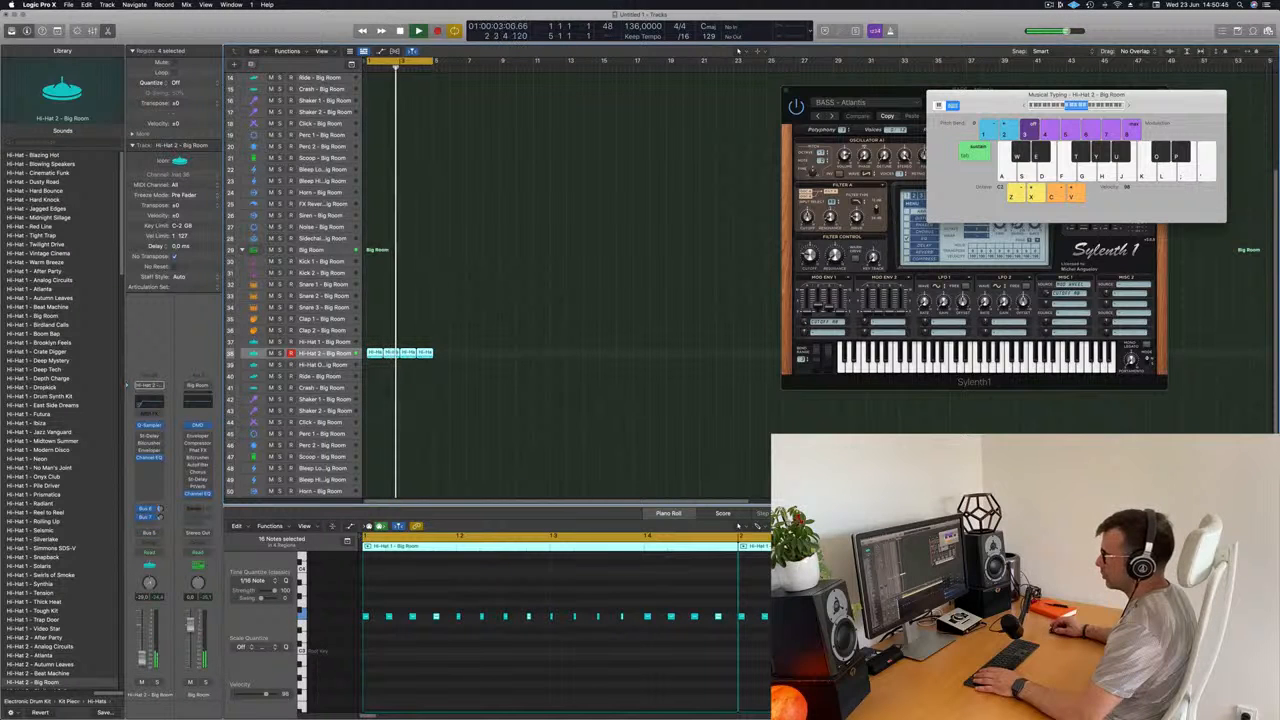
click(146, 401)
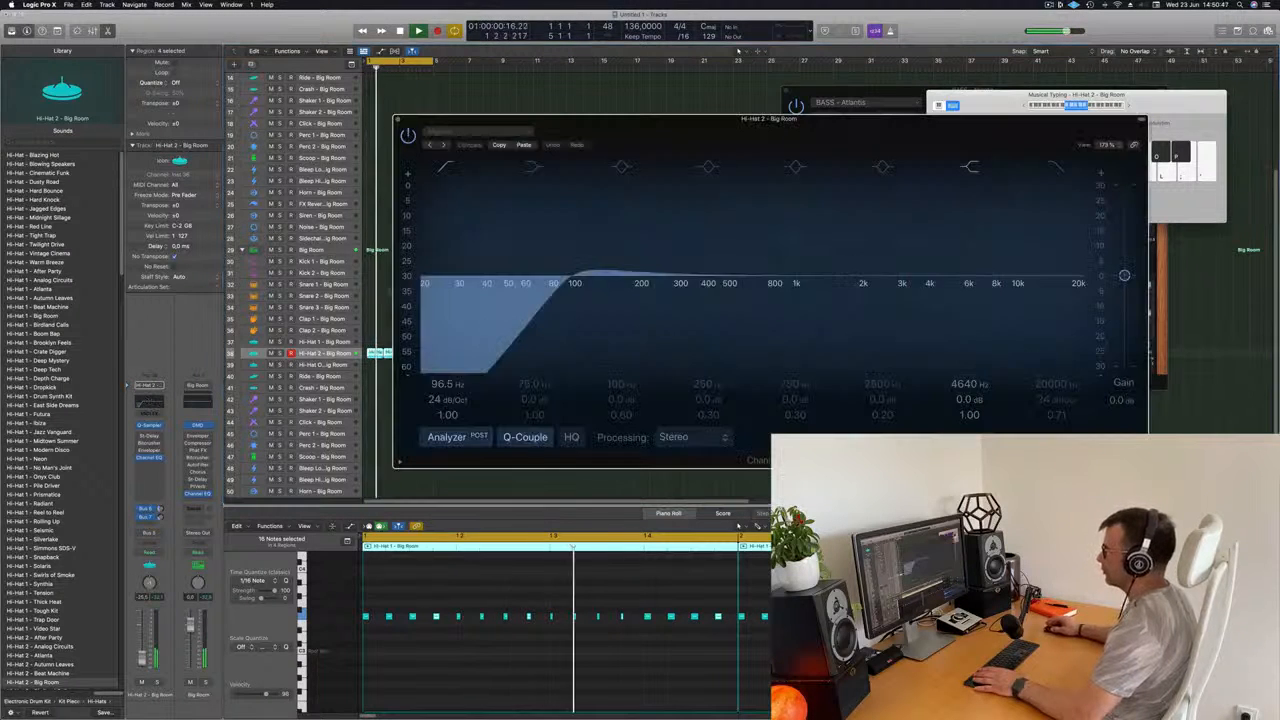
drag(576, 301, 763, 305)
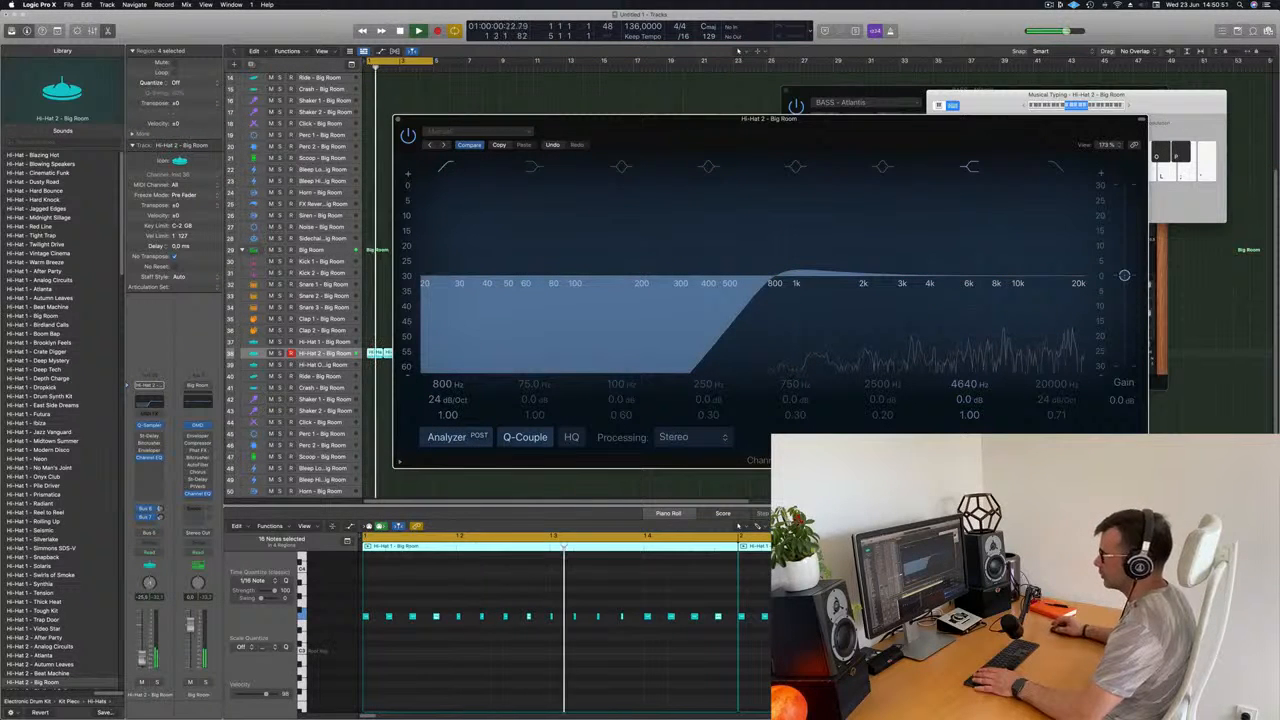
drag(142, 658, 142, 656)
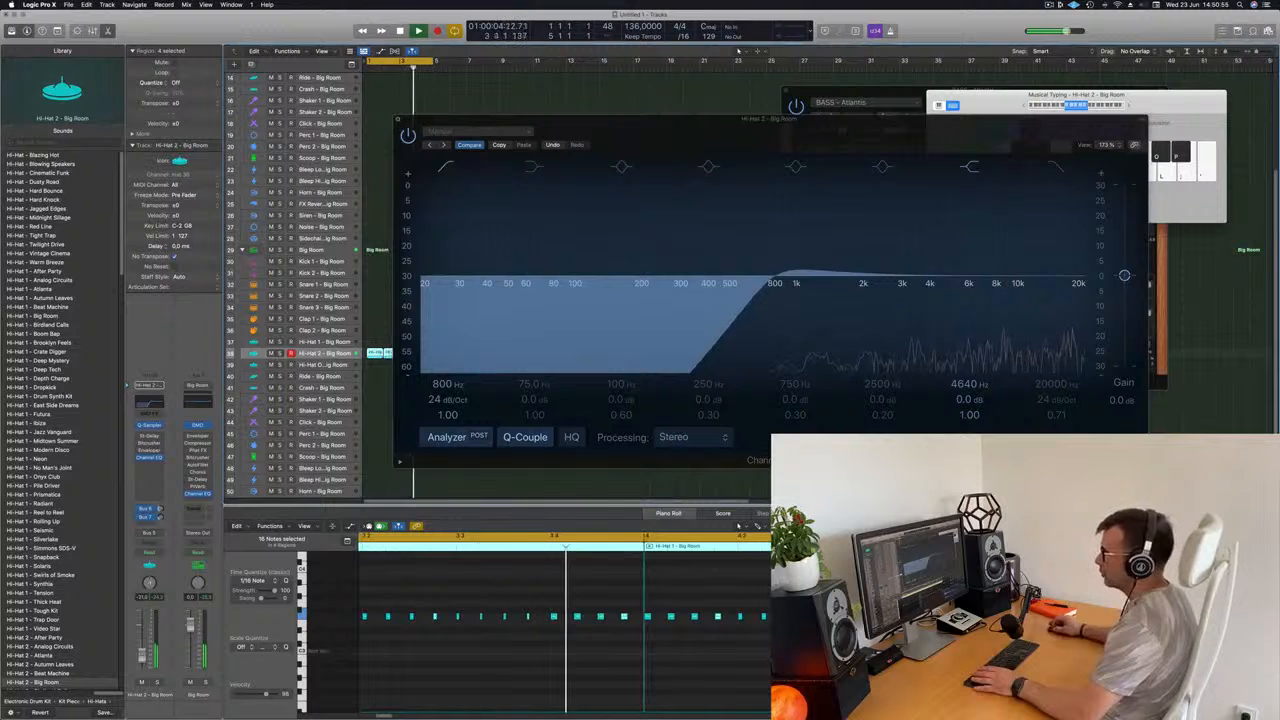
Enable the Stereo Delay on the Hi-Hat 2 track, set its output mix to 28% left and 22% right, and close the plug-in windows
click(152, 437)
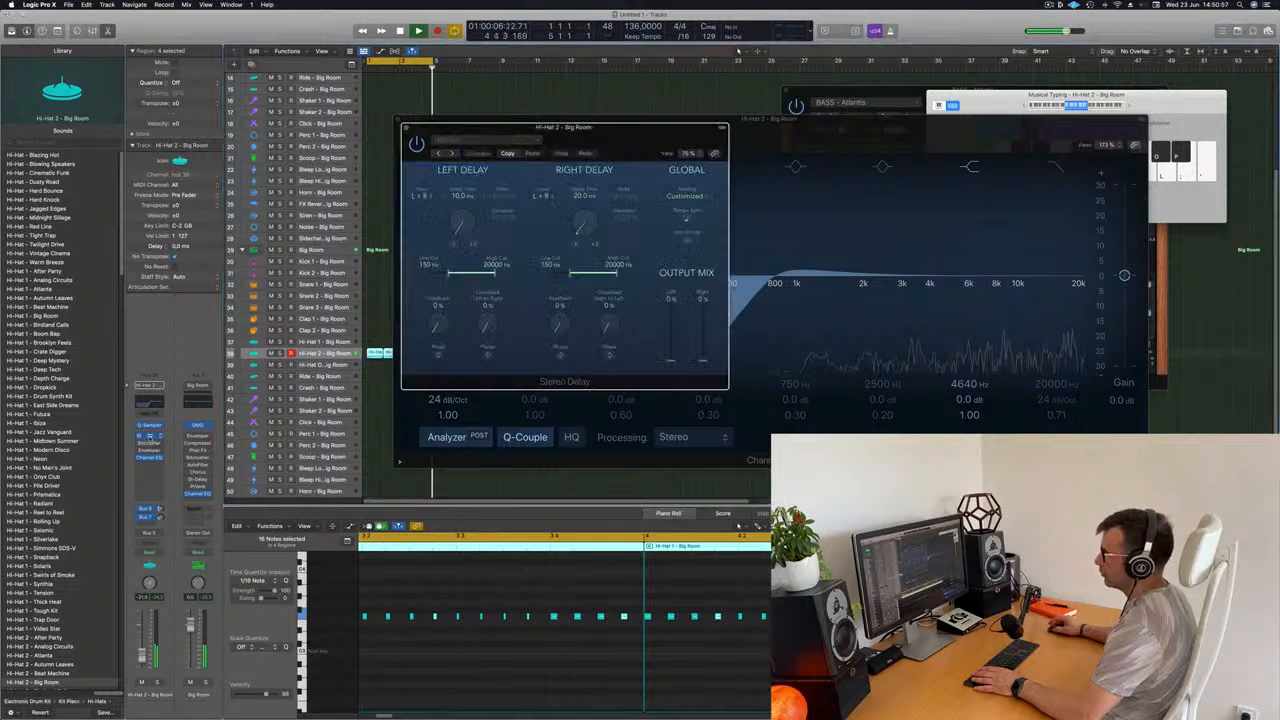
click(152, 437)
click(152, 437)
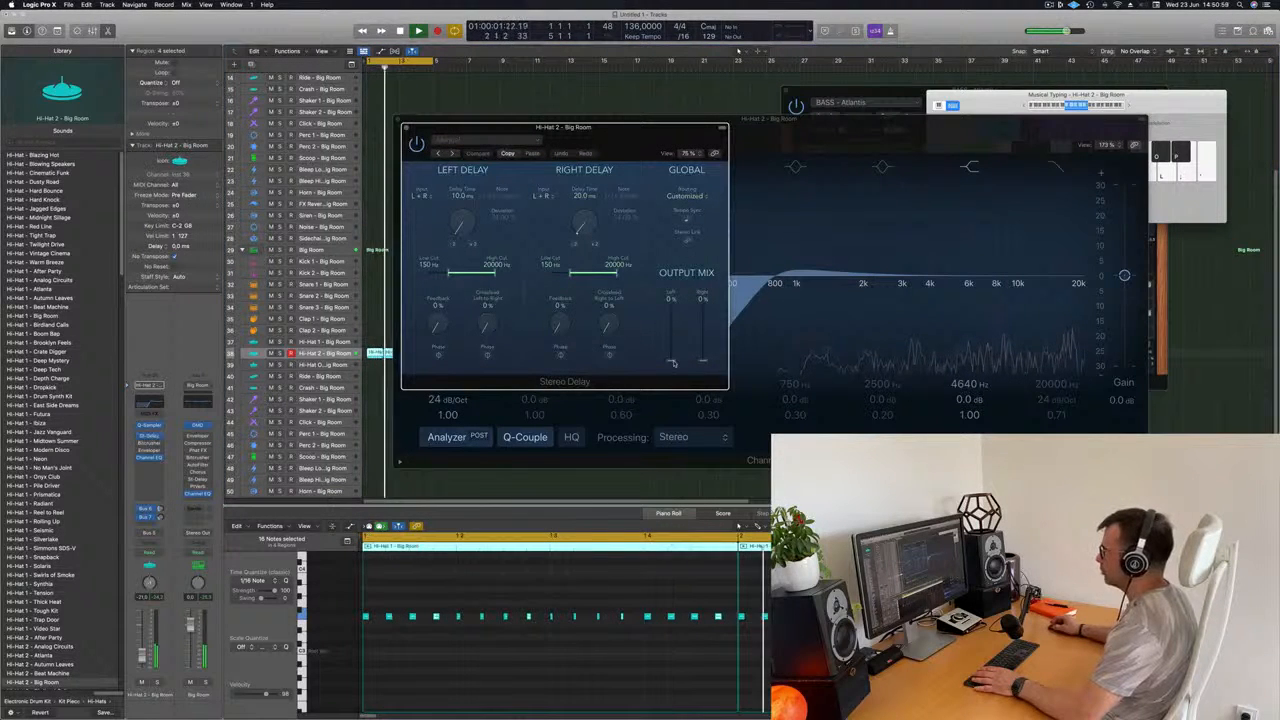
mouse_move(675, 371)
mouse_down()
mouse_move(673, 346)
mouse_move(705, 340)
mouse_move(672, 350)
mouse_up()
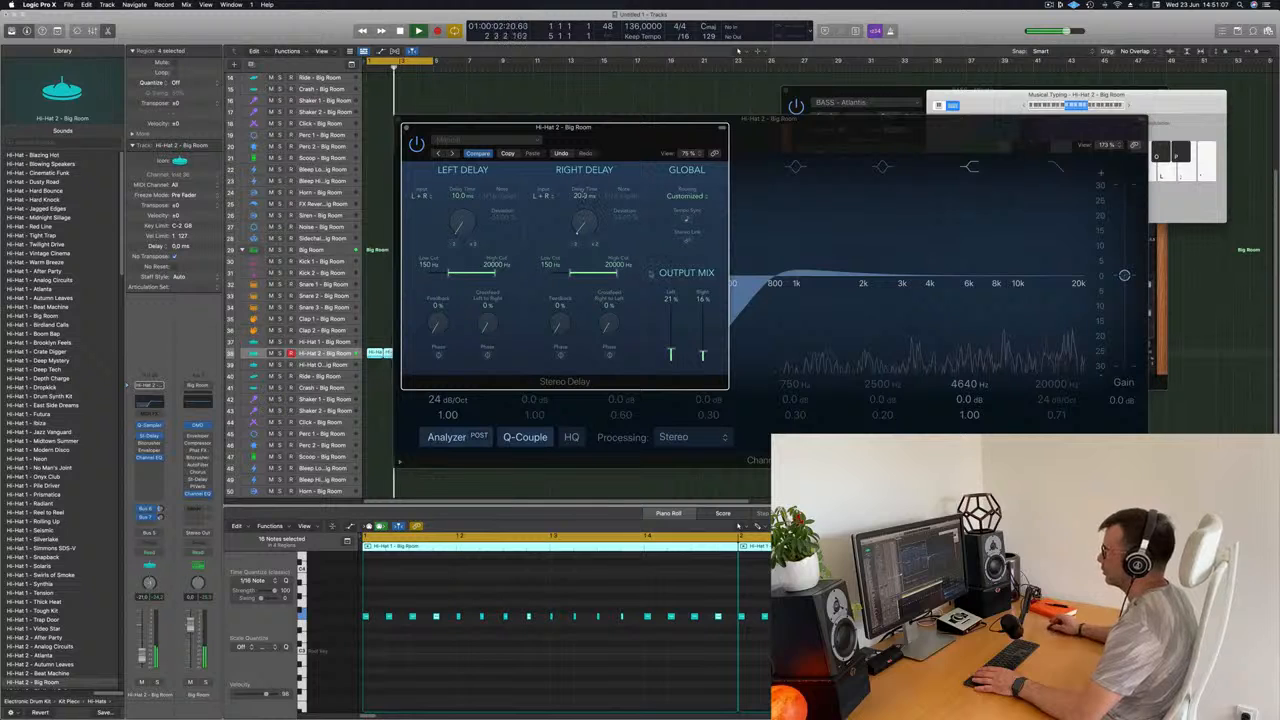
drag(703, 355, 673, 348)
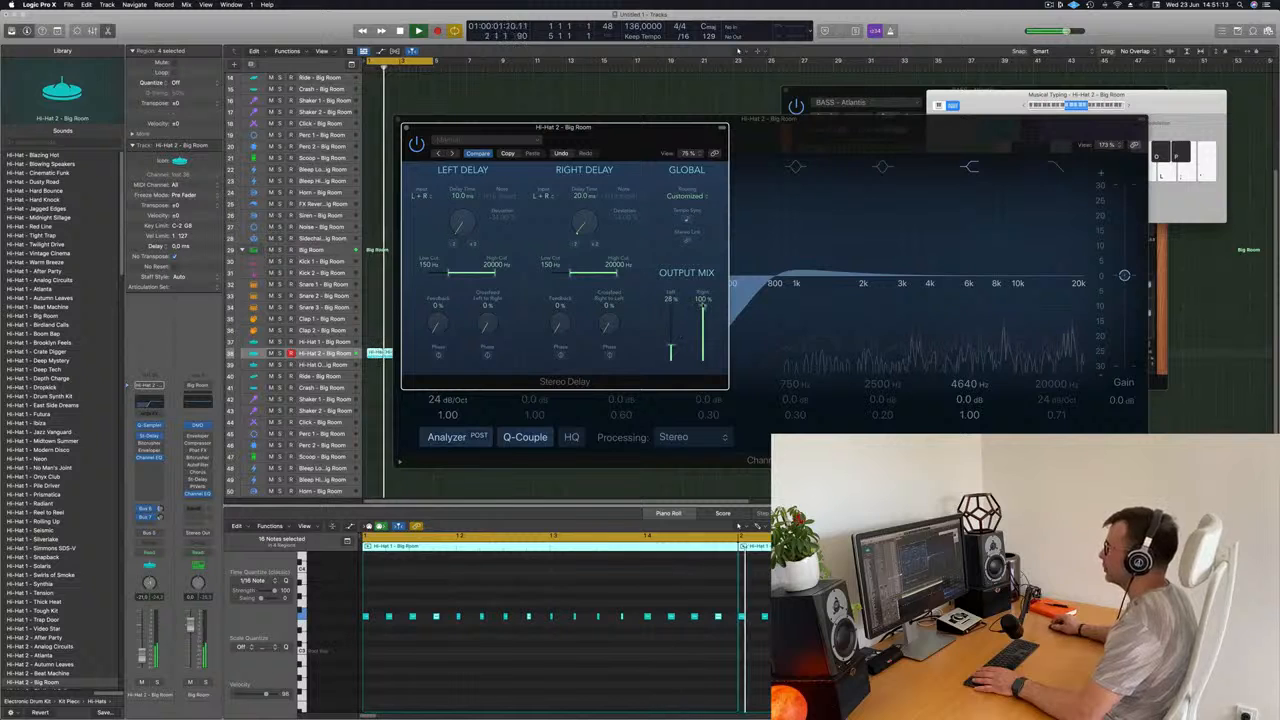
drag(703, 305, 703, 351)
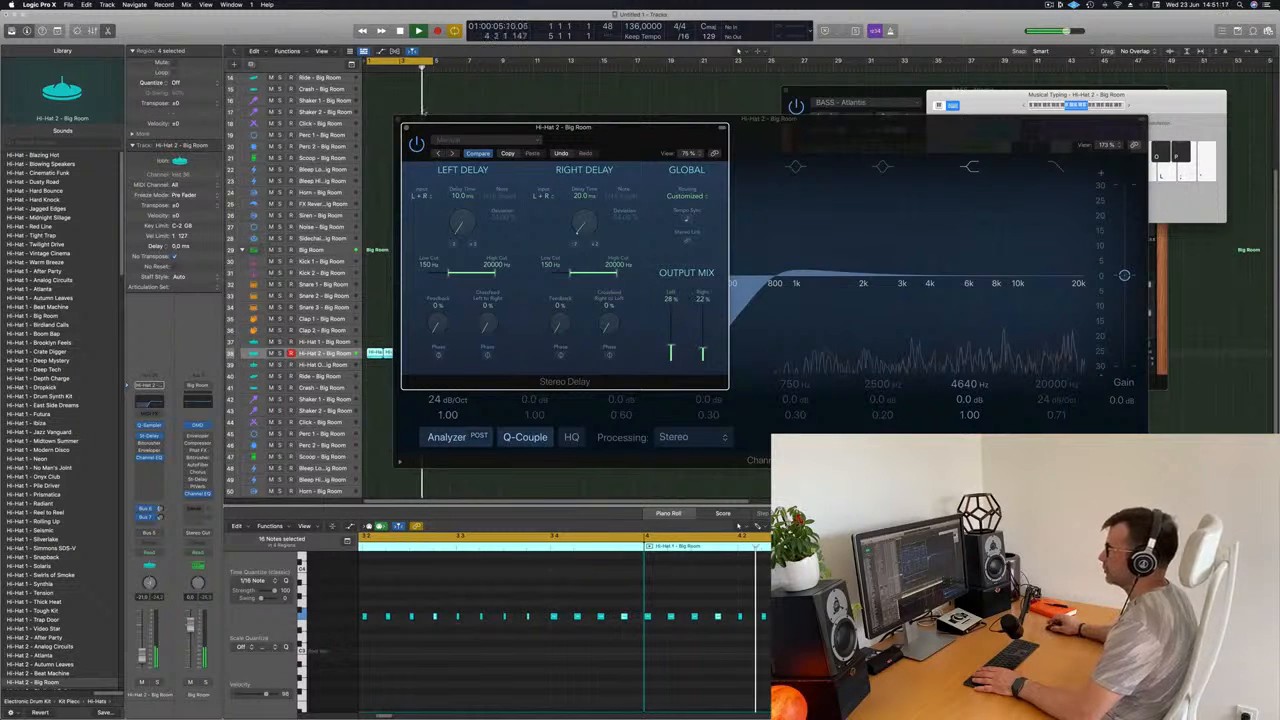
click(408, 127)
drag(459, 124, 572, 124)
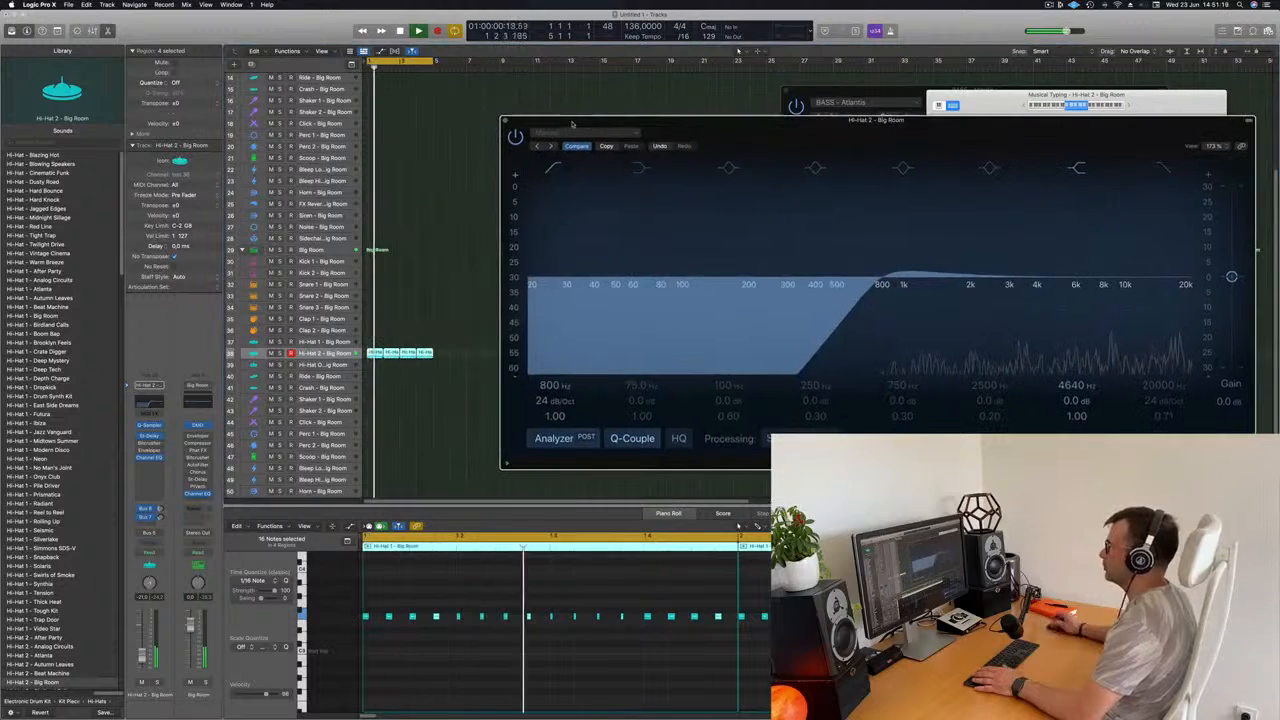
click(506, 123)
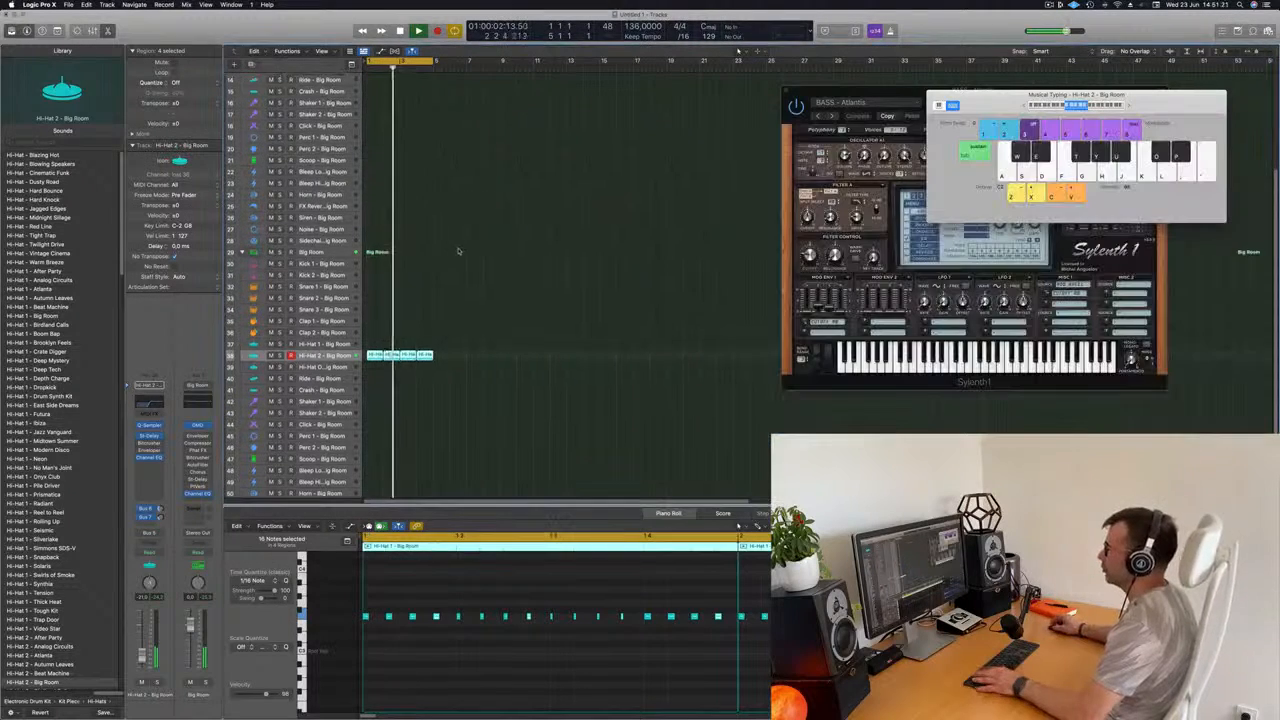
Deselect the regions and play back the drum loop to check the hi-hats against the kick and snare
scroll(458, 251, up, 5)
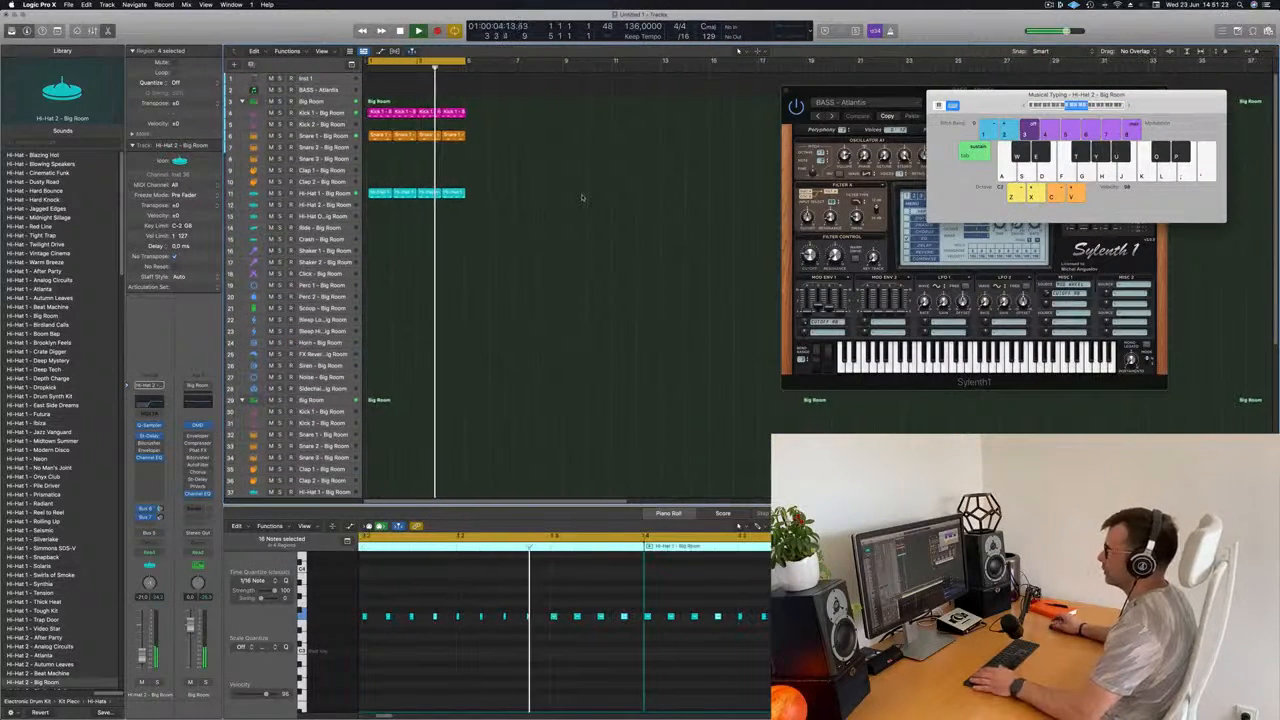
key(space)
key(space)
click(527, 173)
key(space)
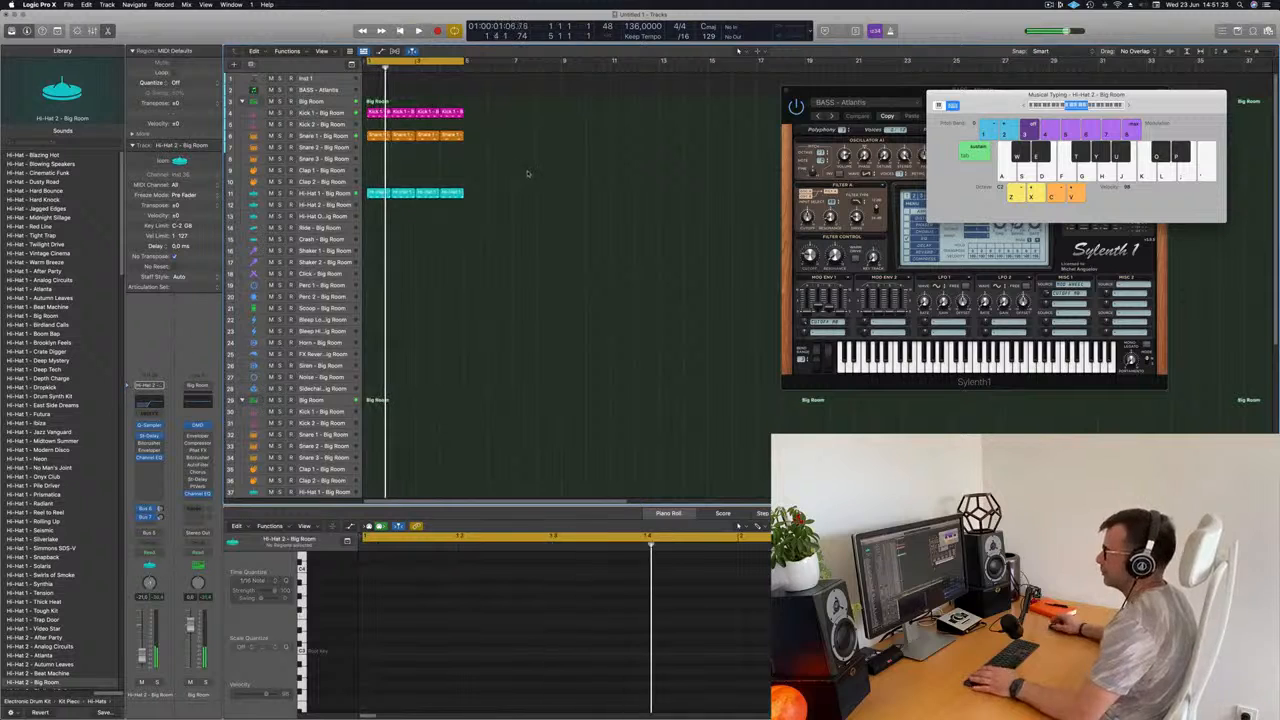
Copy the first-bar Hi-Hat 1 region to bar 1 of the Ride track
click(371, 192)
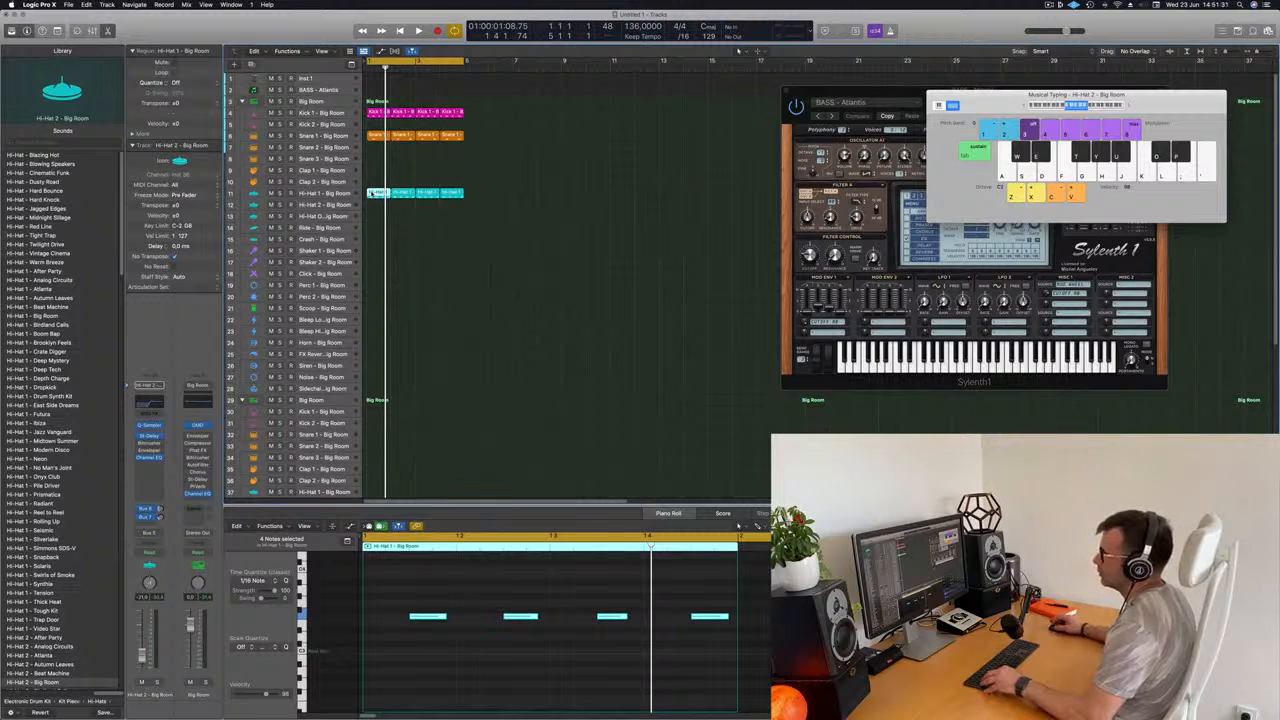
drag(371, 192, 373, 241)
drag(367, 236, 368, 234)
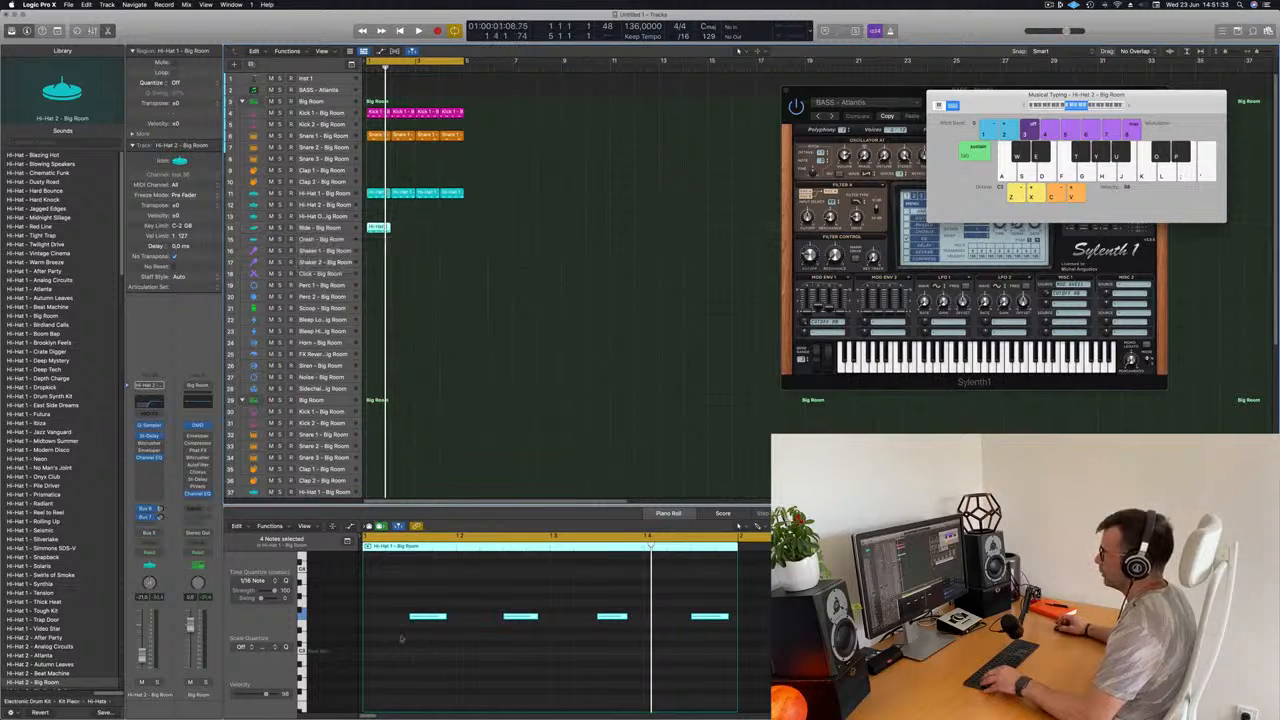
Shorten the four Ride notes, duplicate them to form eight evenly spaced eighth-note hits in the bar, and play the loop
drag(394, 642, 763, 610)
drag(446, 616, 387, 618)
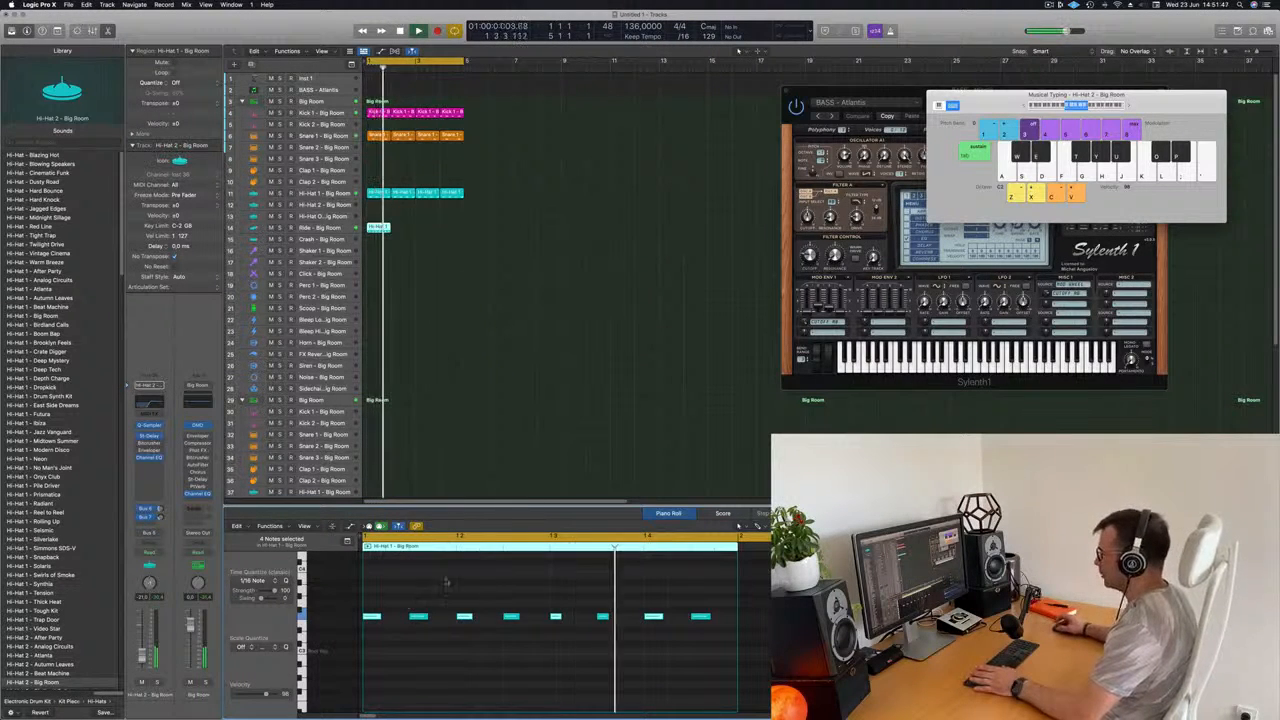
key(space)
key(space)
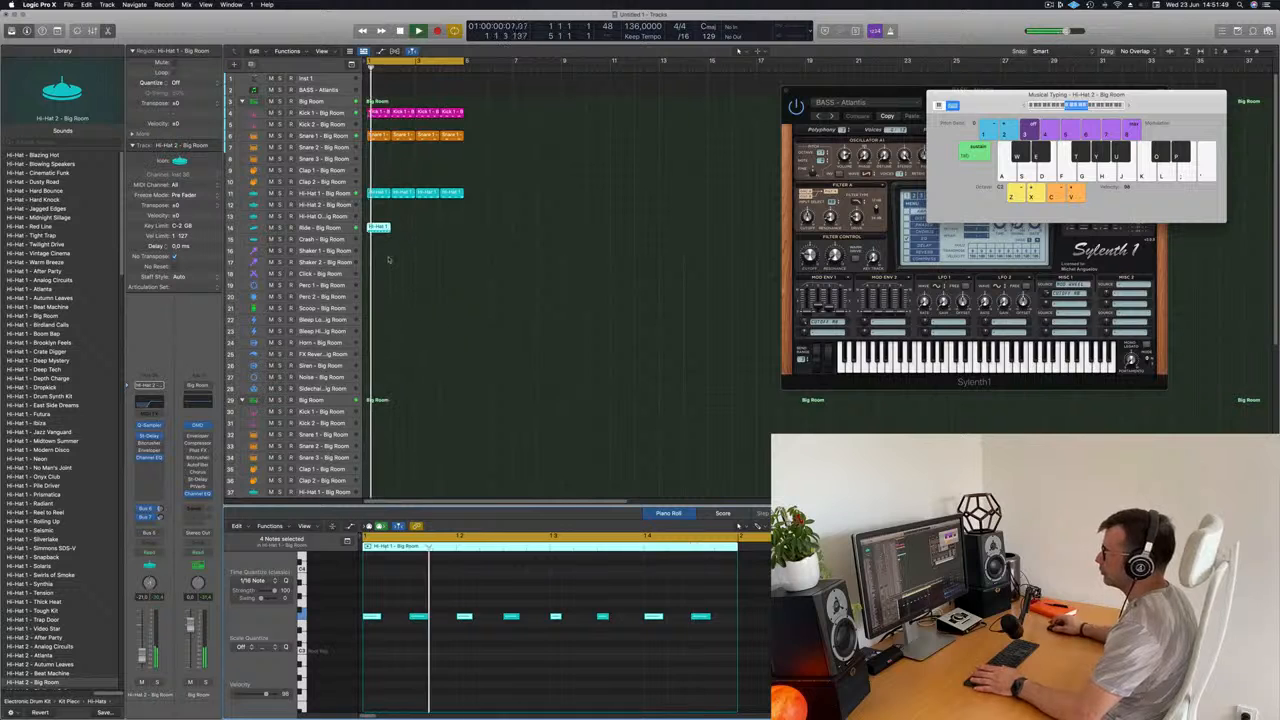
Select the Ride track and lower its volume while playing back the loop
click(334, 228)
key(space)
key(space)
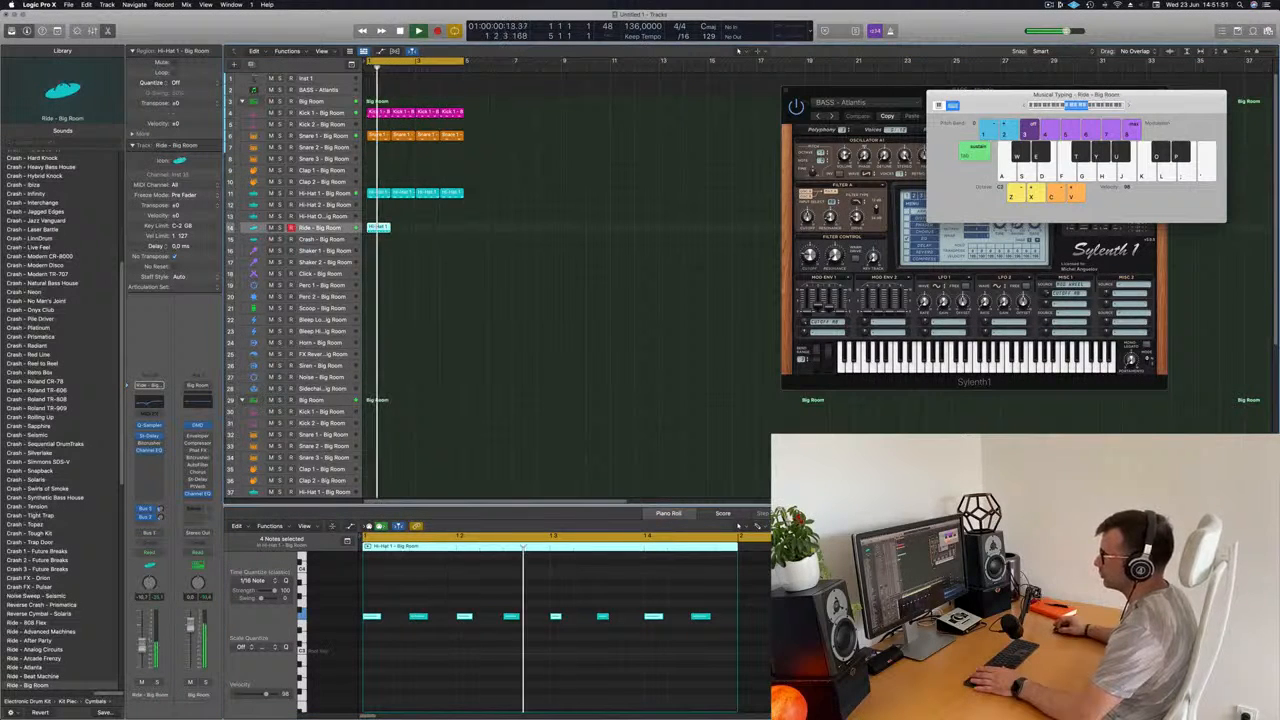
key(space)
key(space)
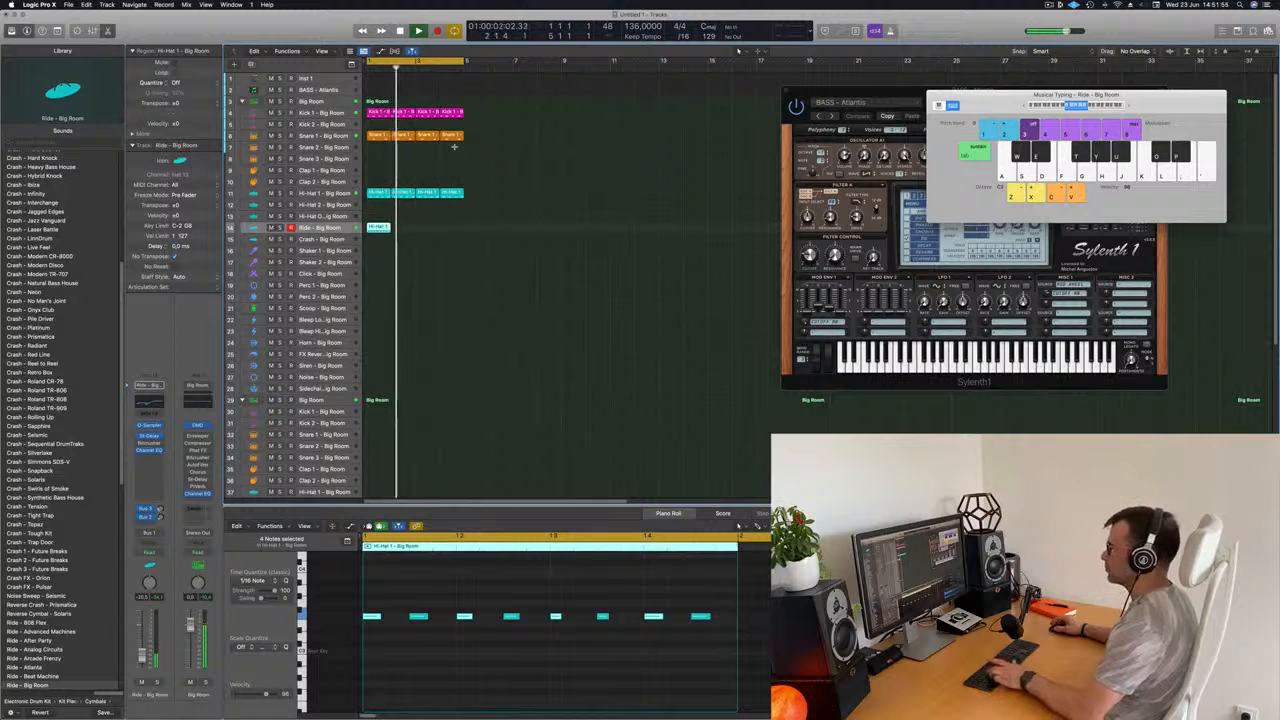
Repeat the Ride region three times to fill the four-bar loop and play it back
key(super+r)
key(super+r)
key(super+r)
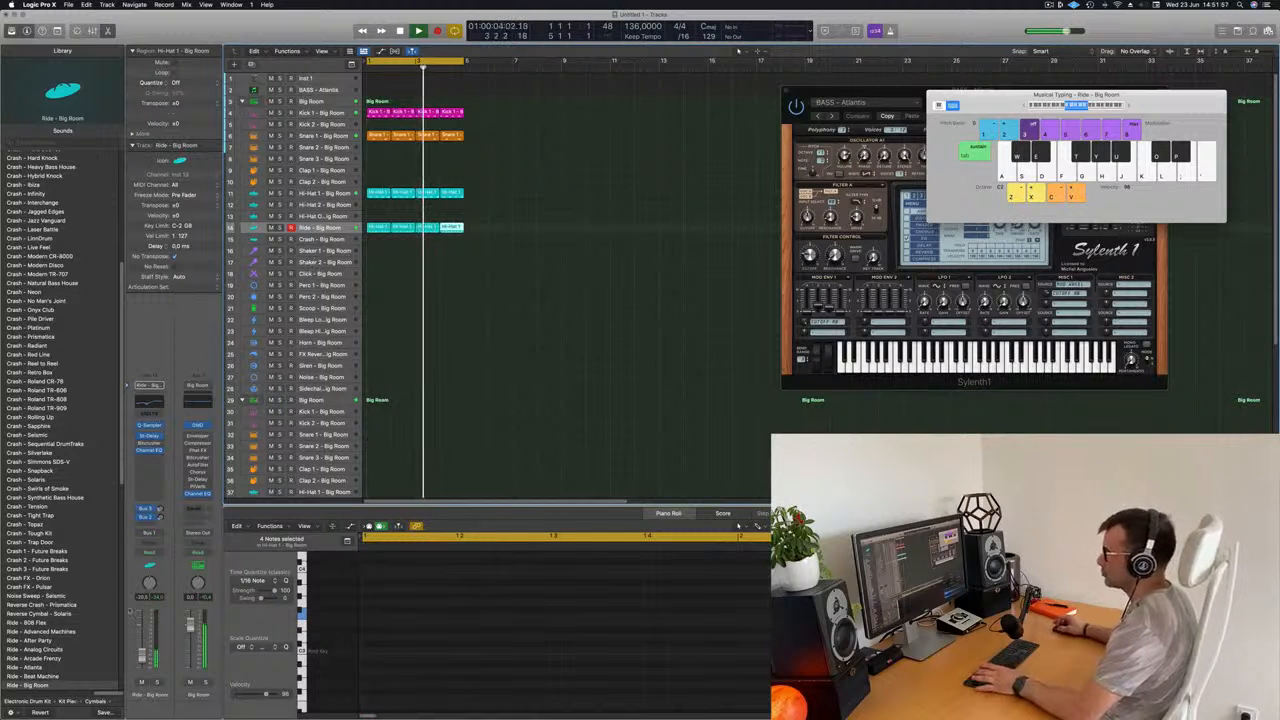
key(space)
key(space)
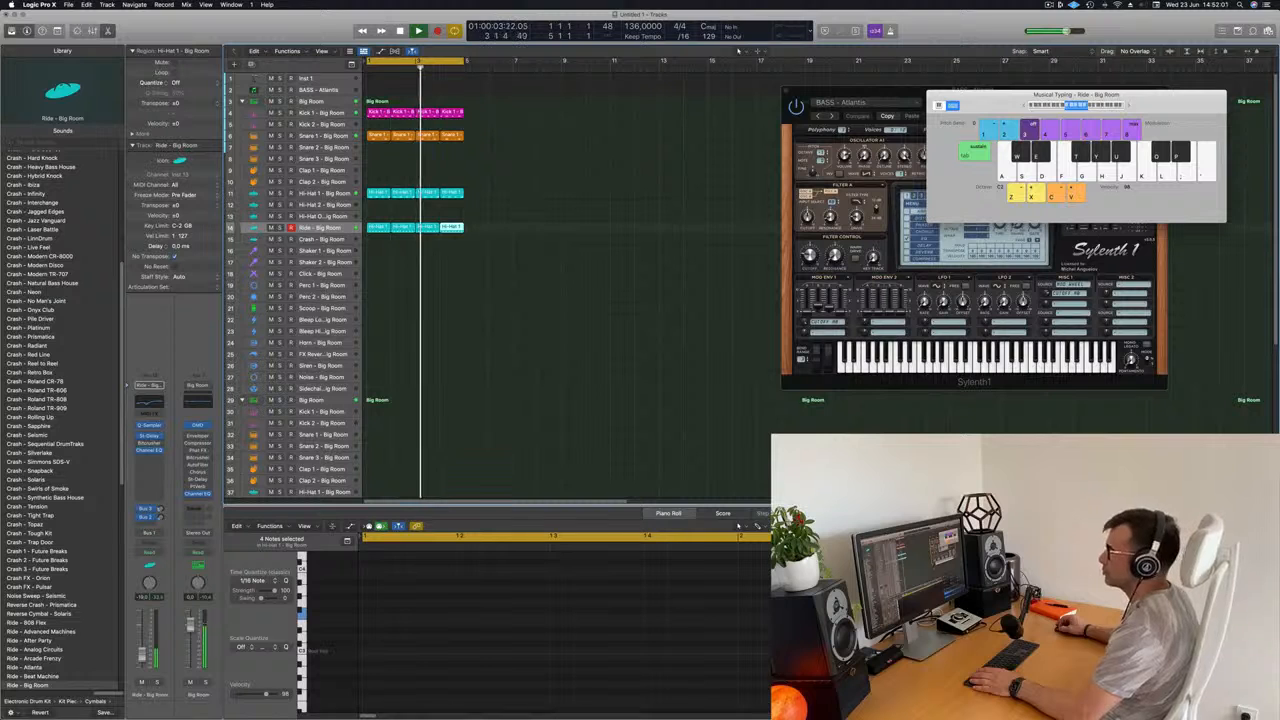
key(space)
key(space)
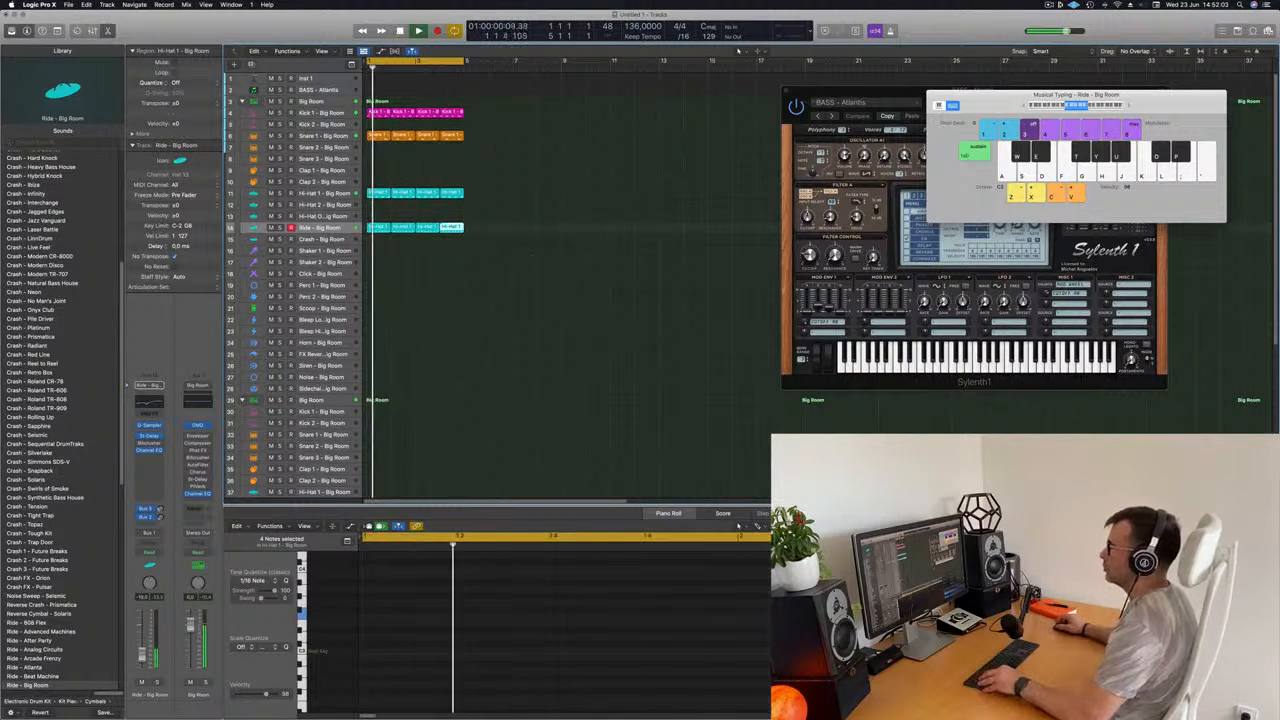
Move the first-bar Ride region to the Crash track and delete all its notes except the one on the first beat
scroll(514, 277, down, 4)
click(498, 207)
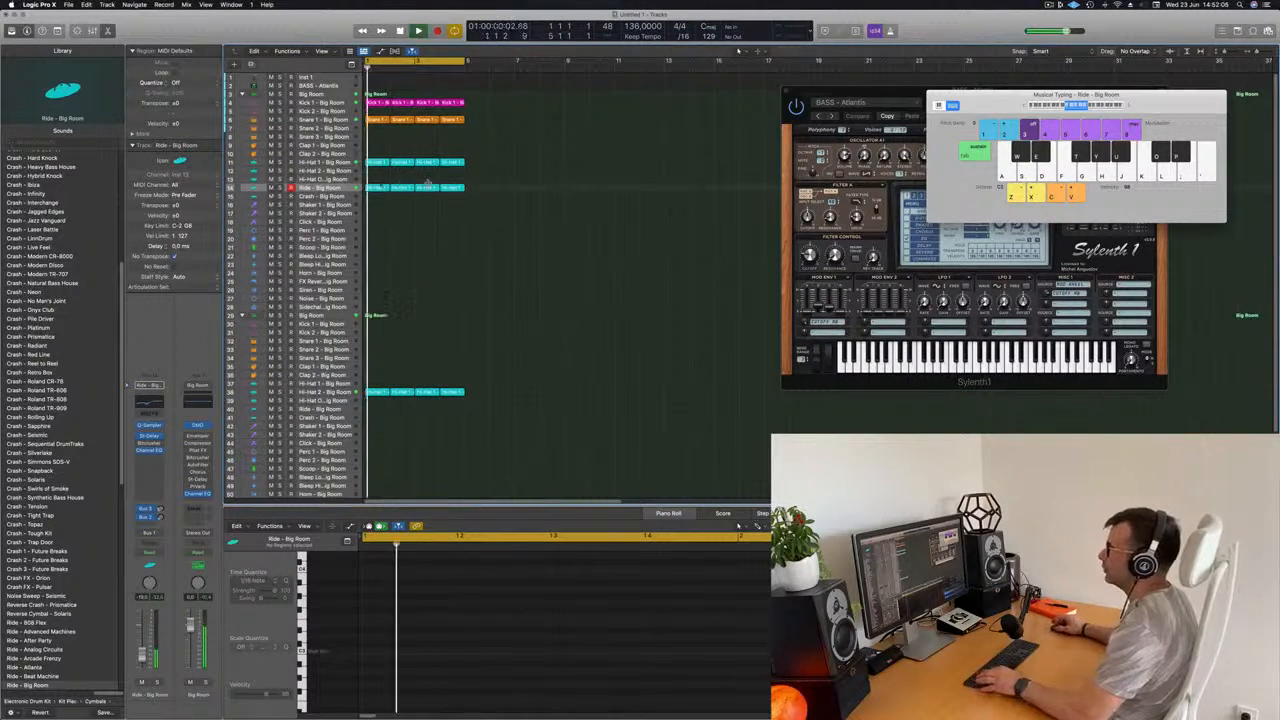
click(376, 187)
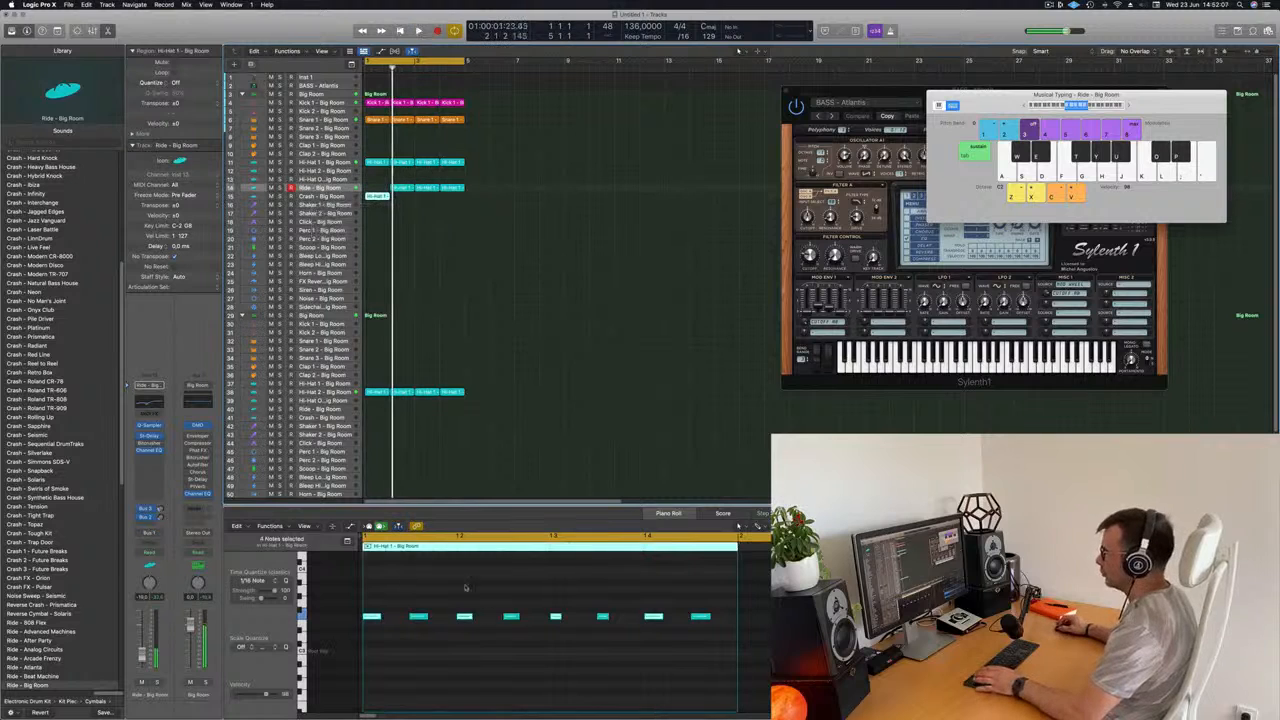
drag(410, 591, 772, 661)
key(Delete)
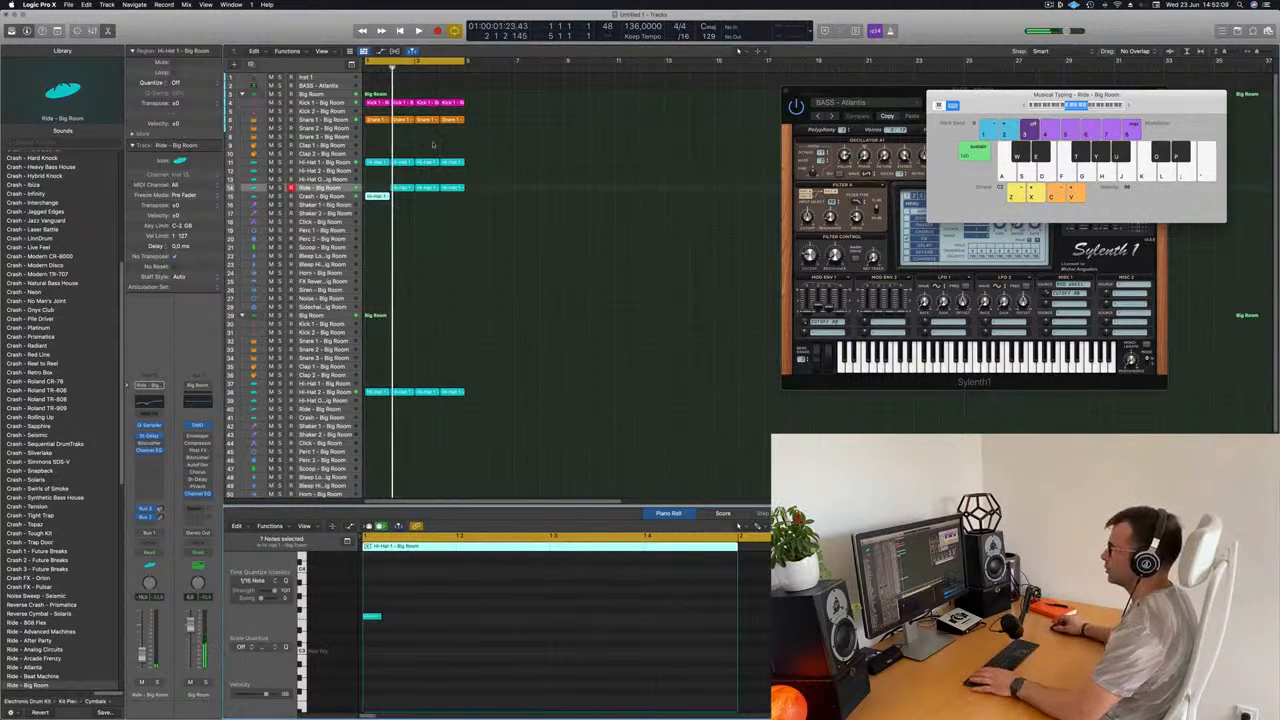
Copy the second-bar Ride region into bar 1 of the Ride track, then play the loop and select the Crash track
click(401, 188)
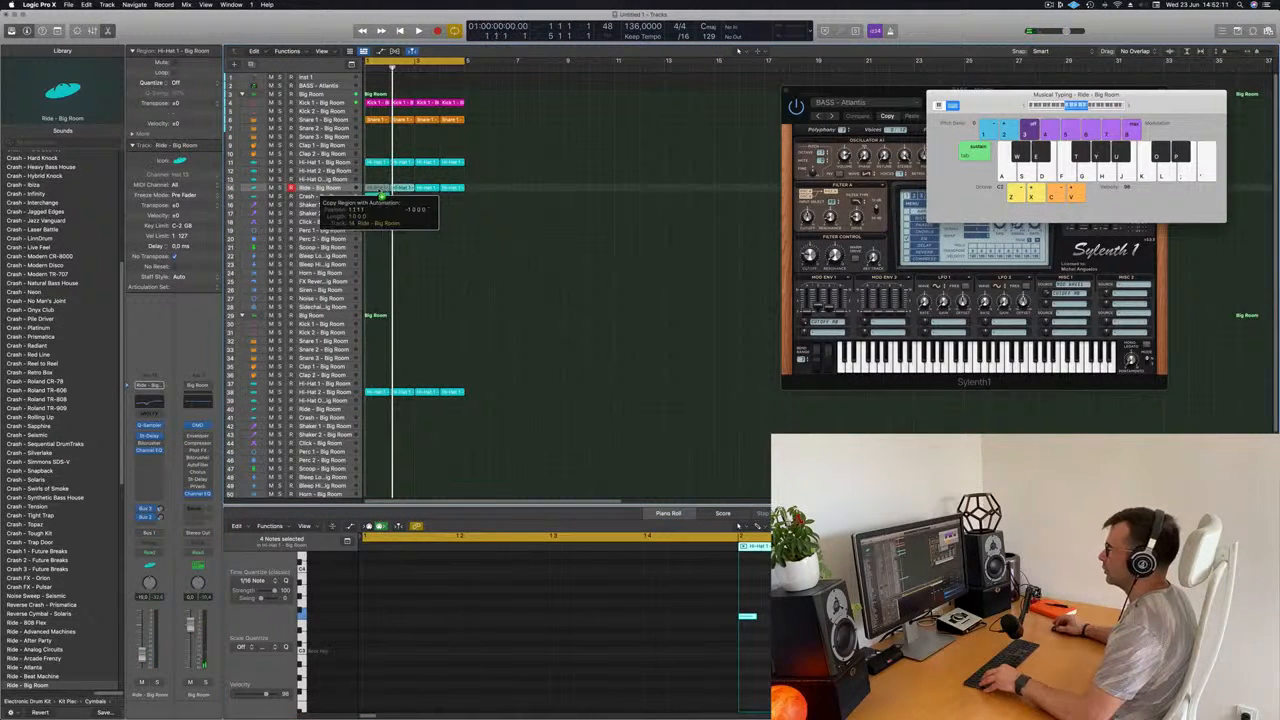
drag(381, 192, 377, 195)
key(space)
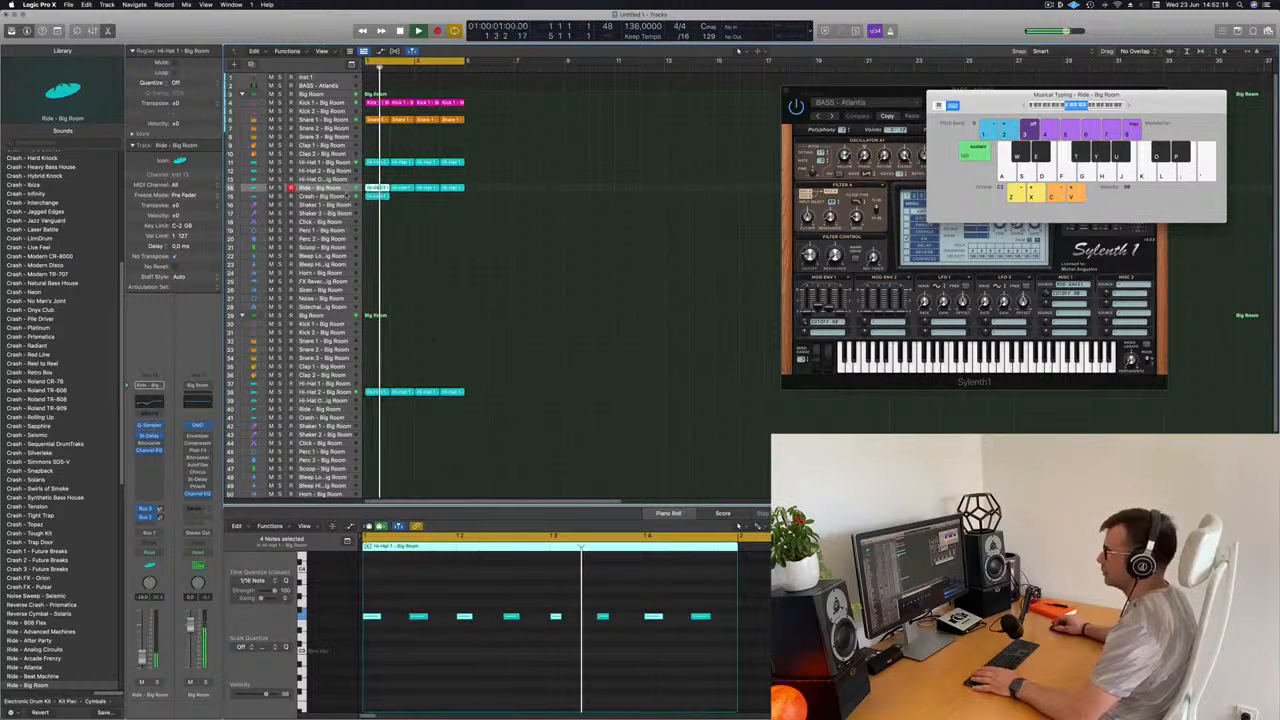
click(347, 195)
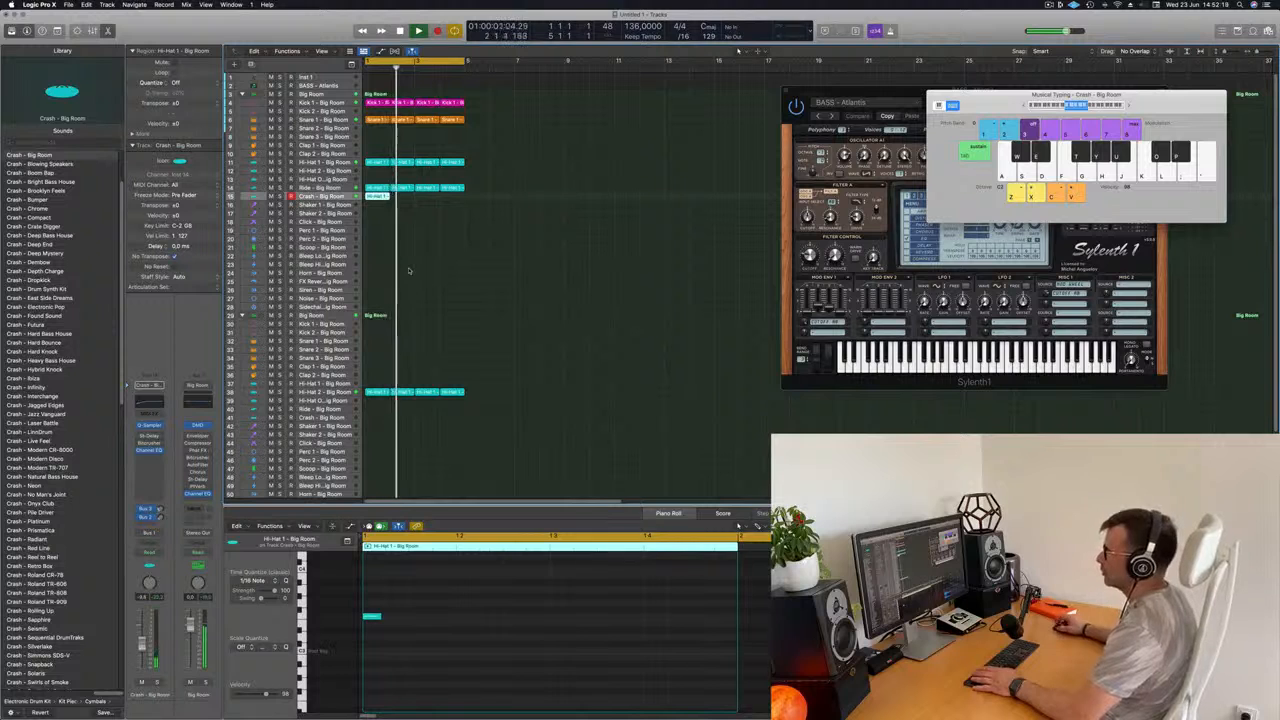
Copy the first-bar Crash region to bar 3 of the Crash track while the loop plays
drag(380, 196, 431, 203)
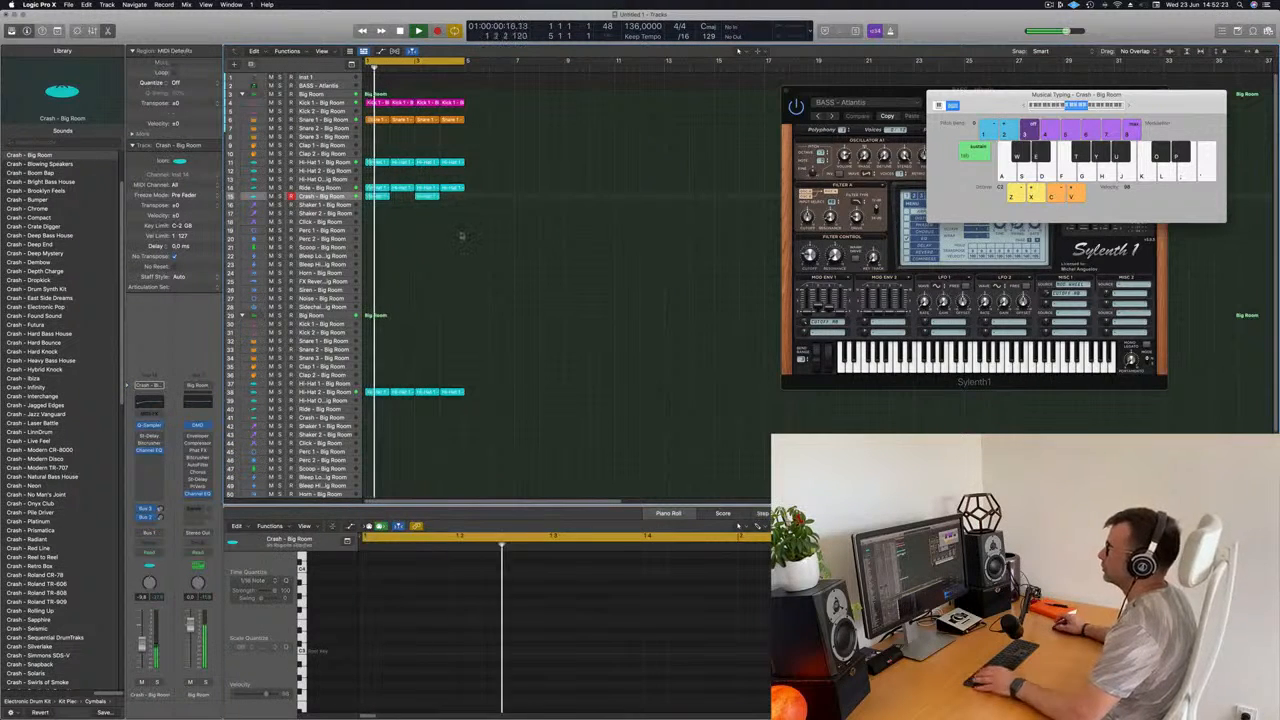
scroll(506, 243, up, 3)
scroll(517, 248, down, 1)
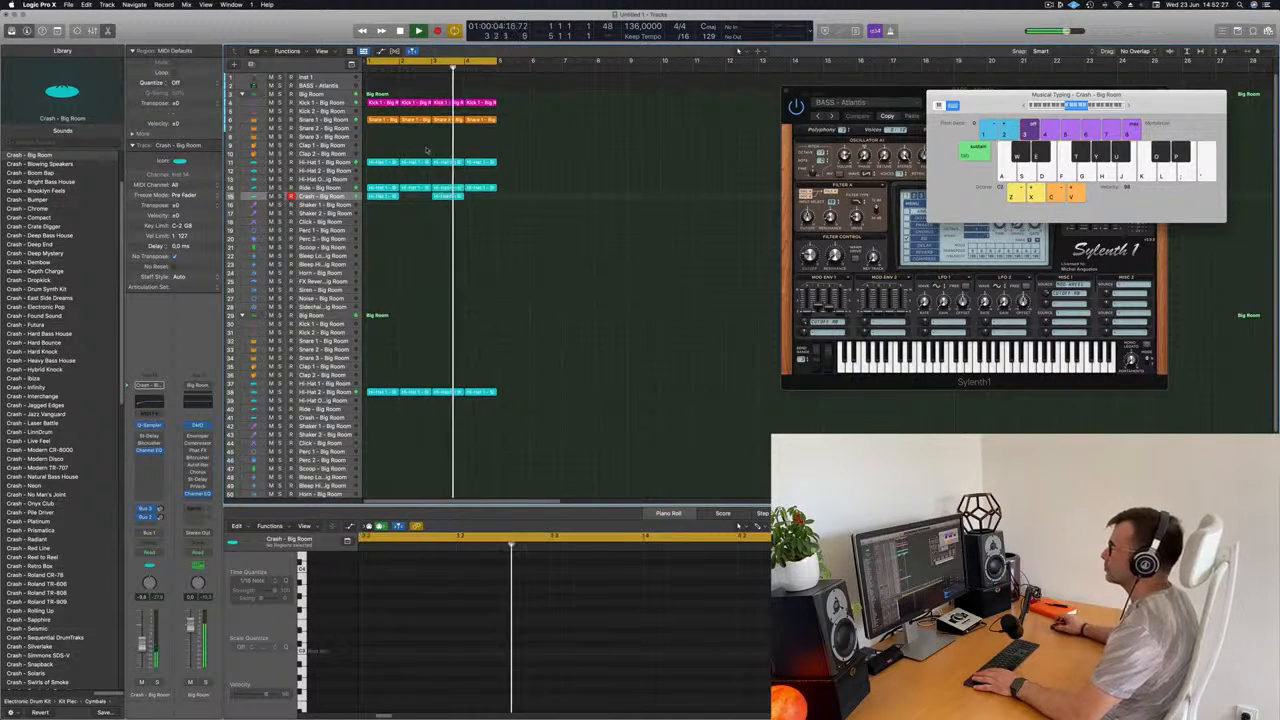
Copy the first-bar Snare 1 region to the Click track and transpose its two notes by octaves to audition the sound
click(381, 120)
drag(381, 120, 378, 226)
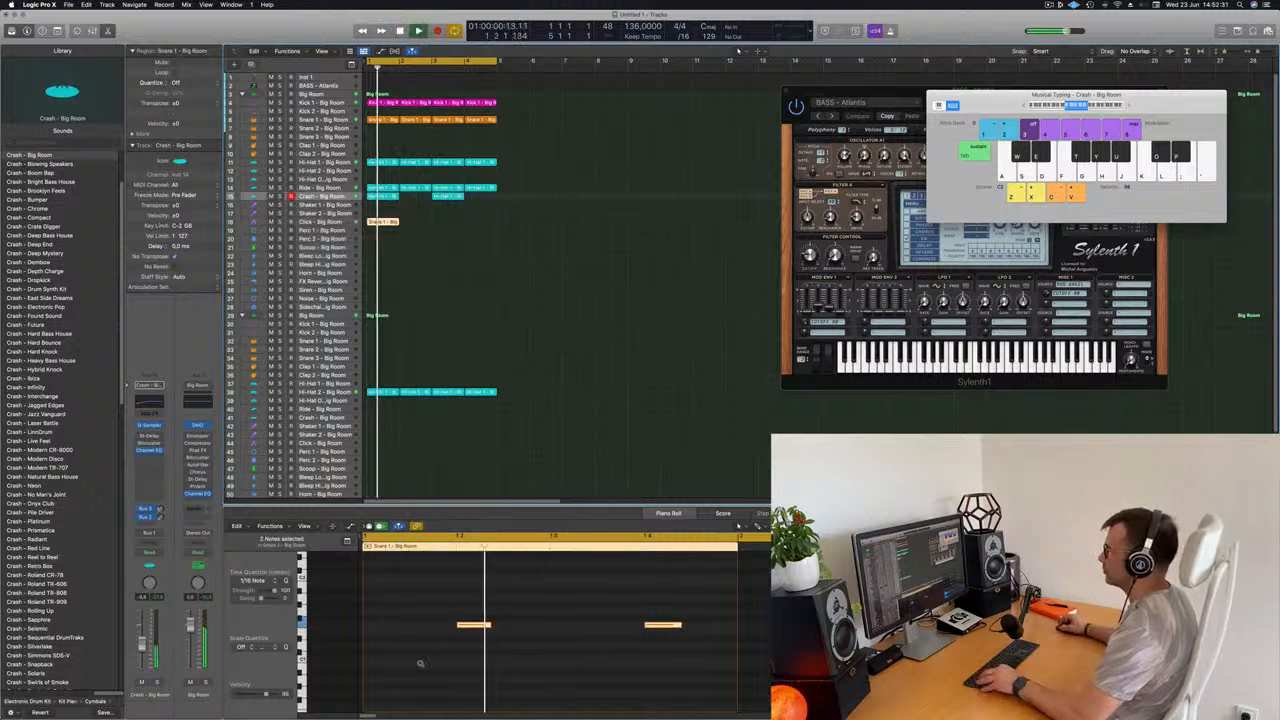
scroll(421, 663, down, 2)
drag(443, 596, 663, 688)
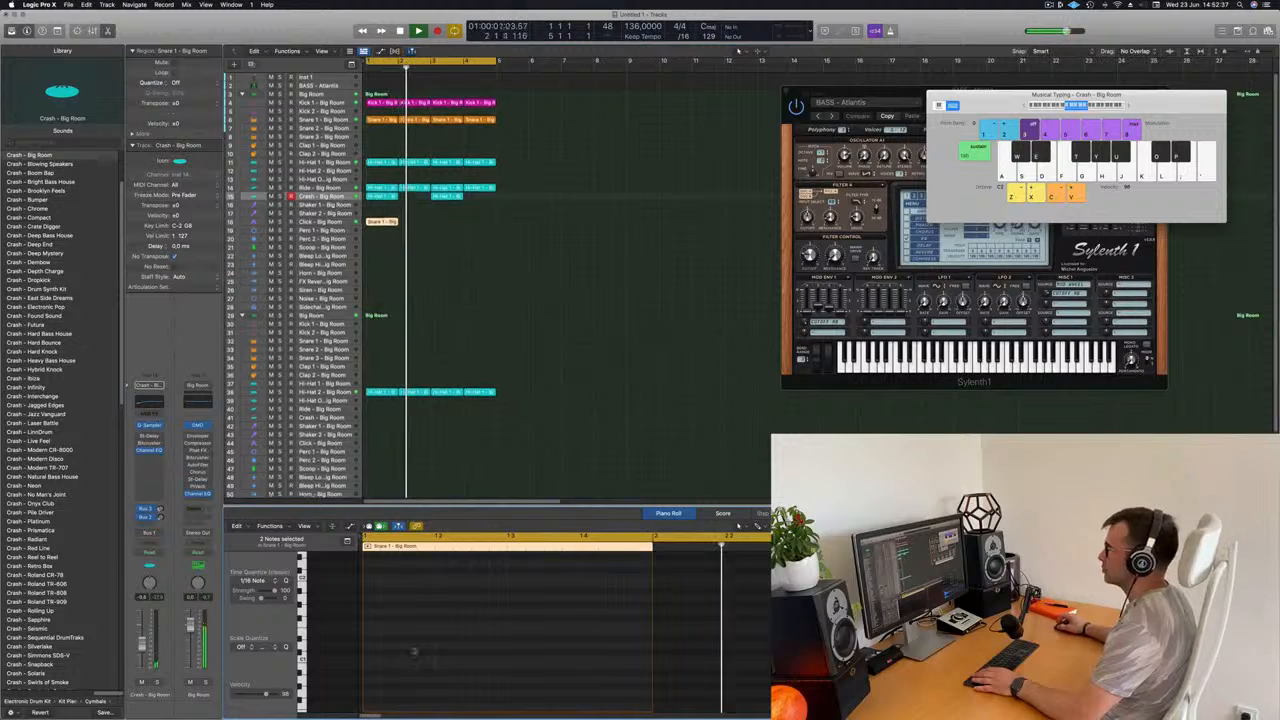
scroll(428, 653, up, 5)
scroll(428, 653, down, 2)
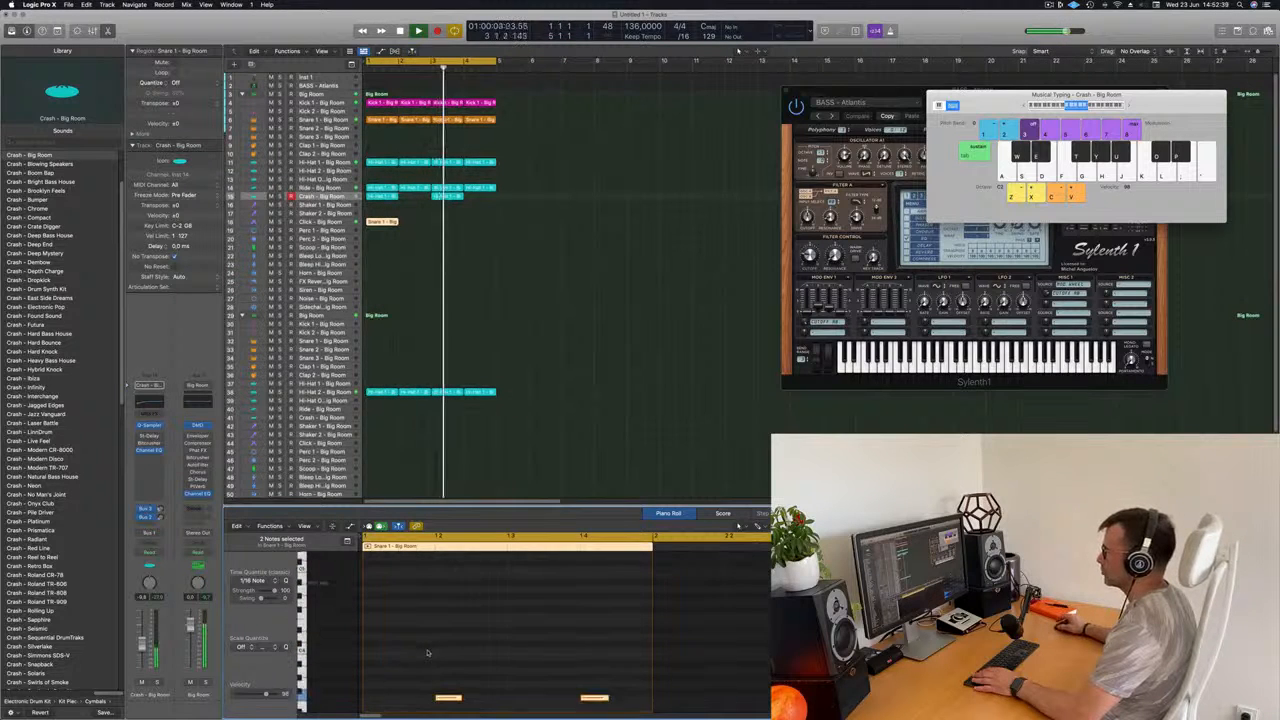
drag(420, 646, 624, 688)
key(alt+shift+Up)
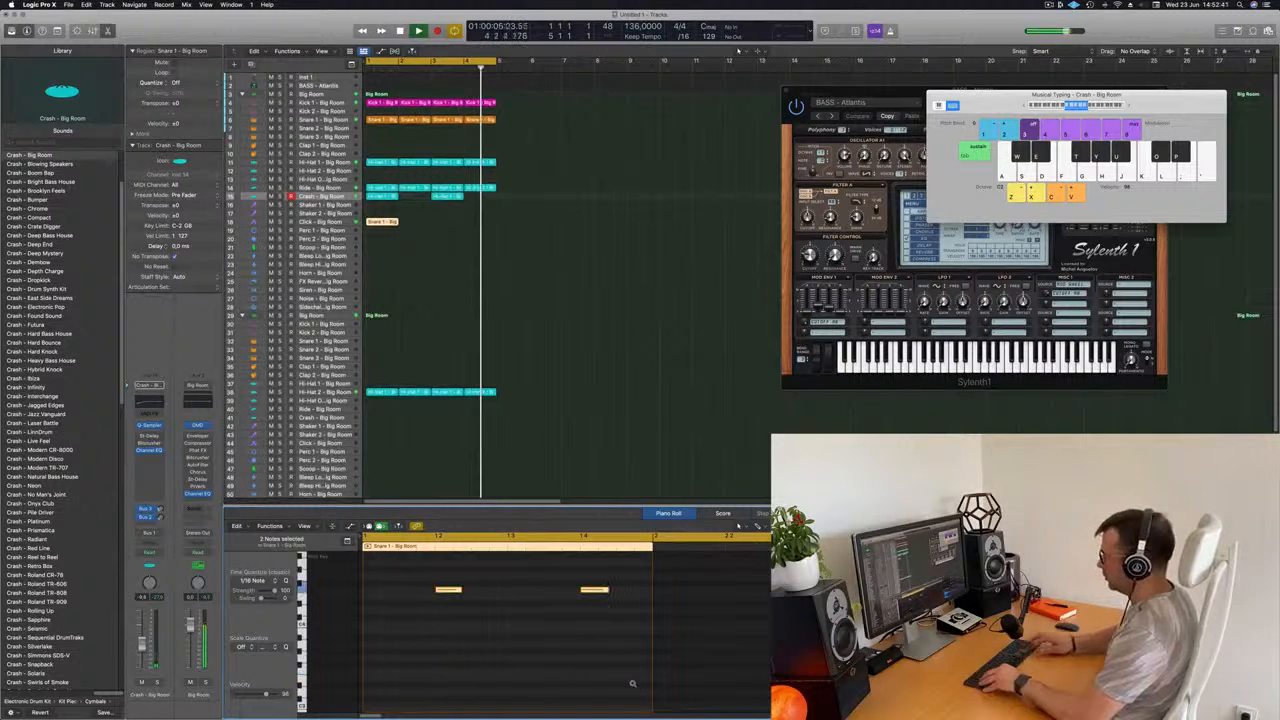
key(alt+shift+Up)
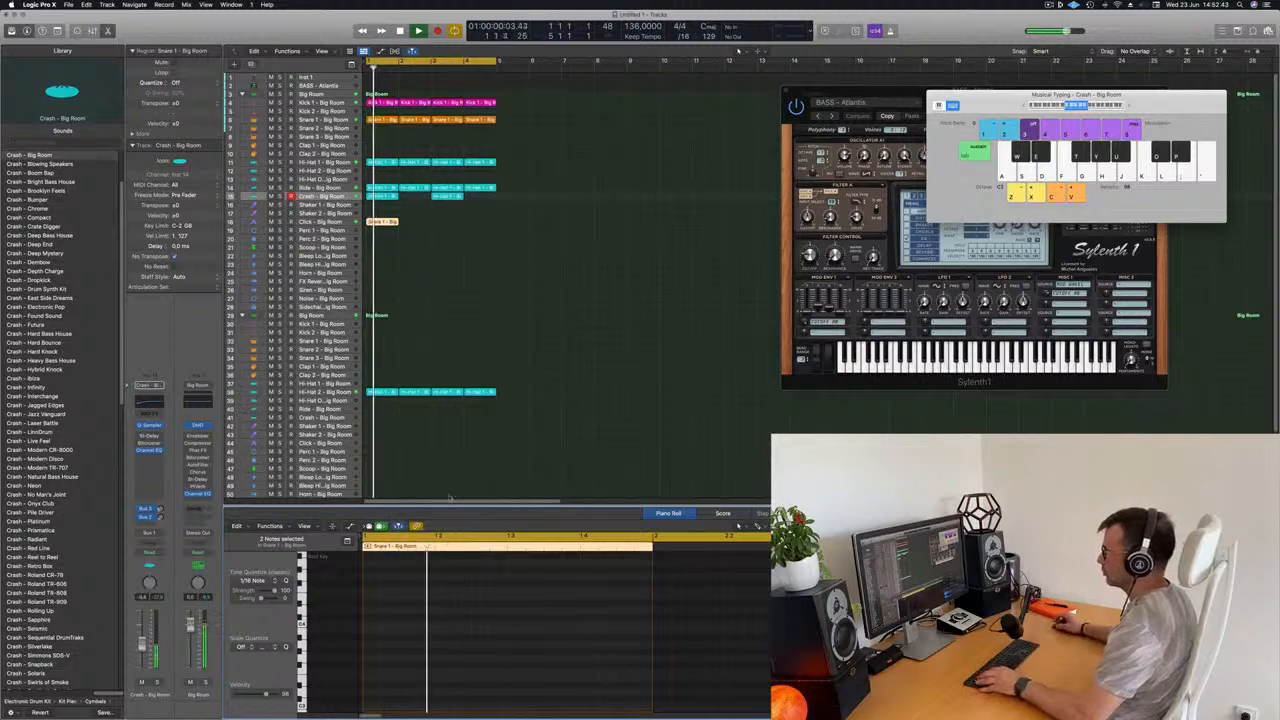
scroll(487, 624, up, 5)
drag(426, 636, 630, 672)
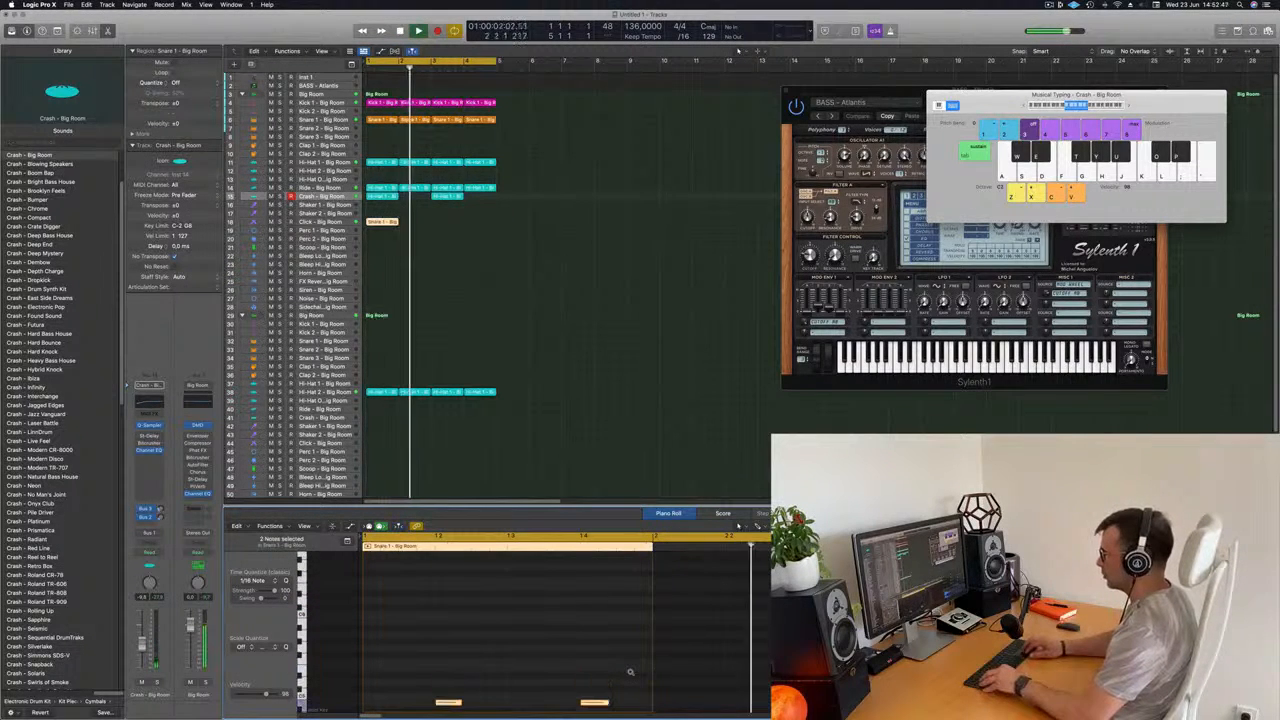
scroll(540, 670, down, 5)
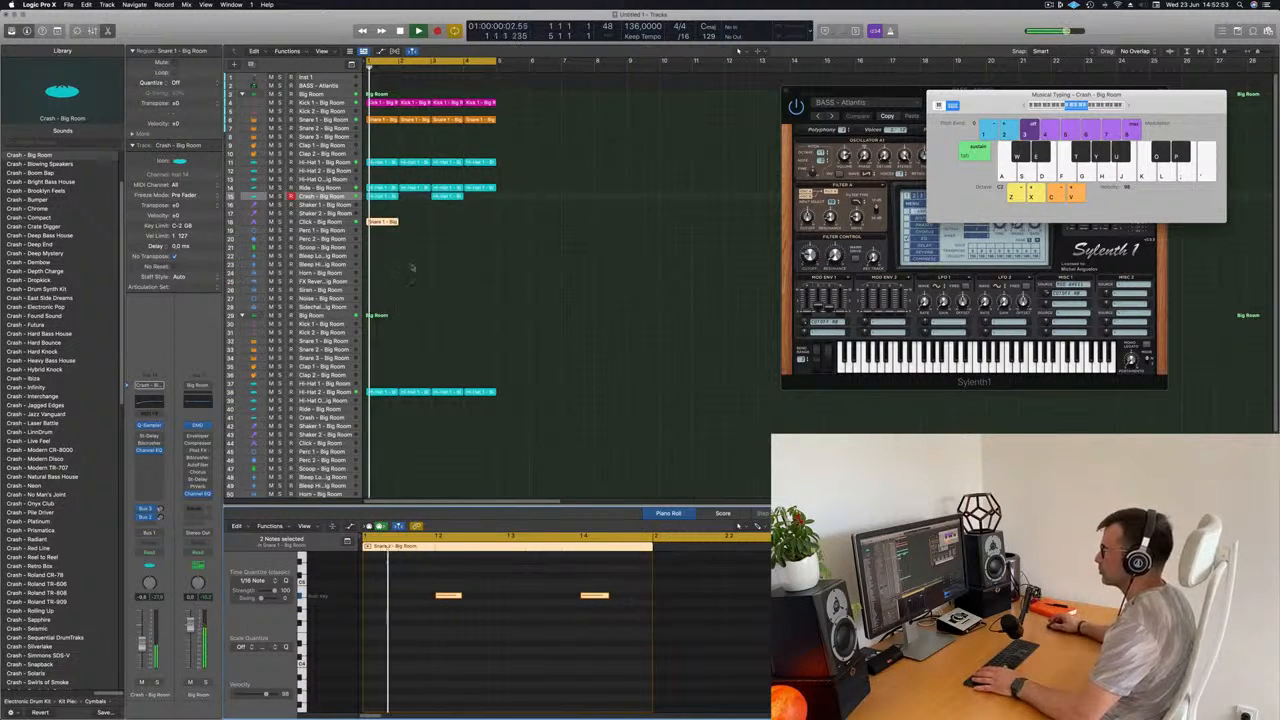
Move the copied Snare region from the Click track to the Perc 1 track and select its two notes for editing
click(343, 222)
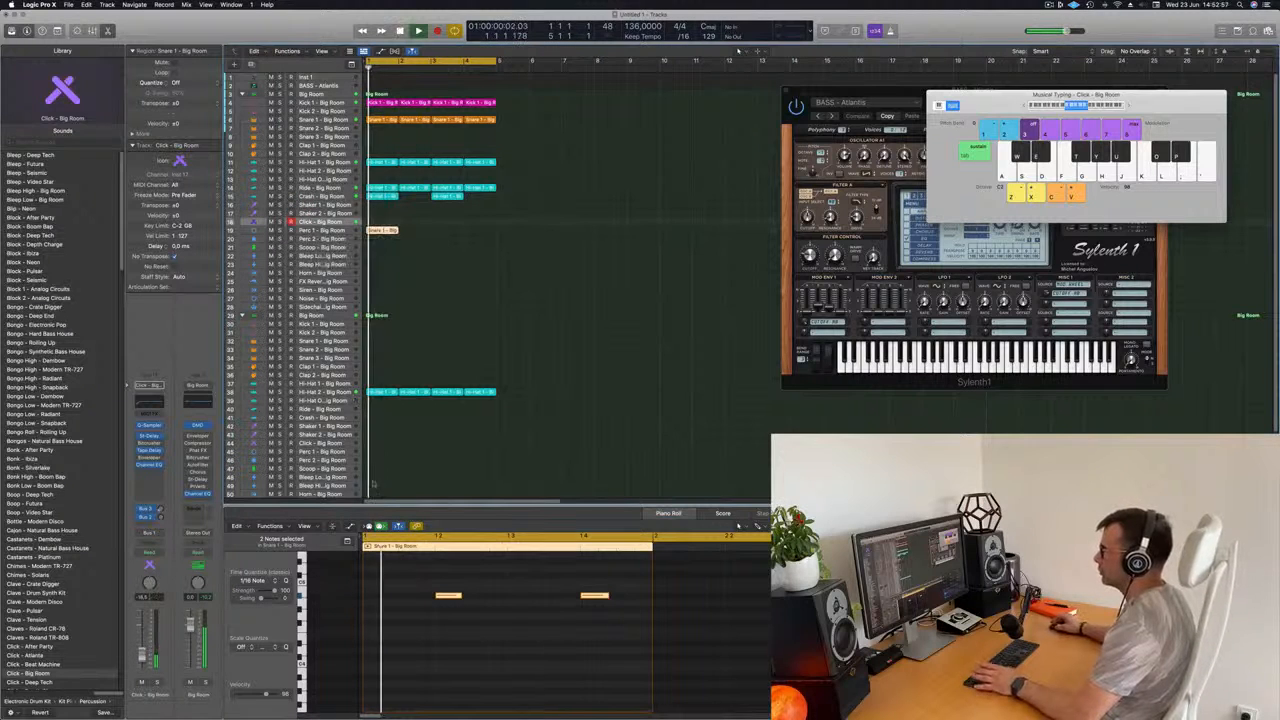
drag(420, 584, 617, 621)
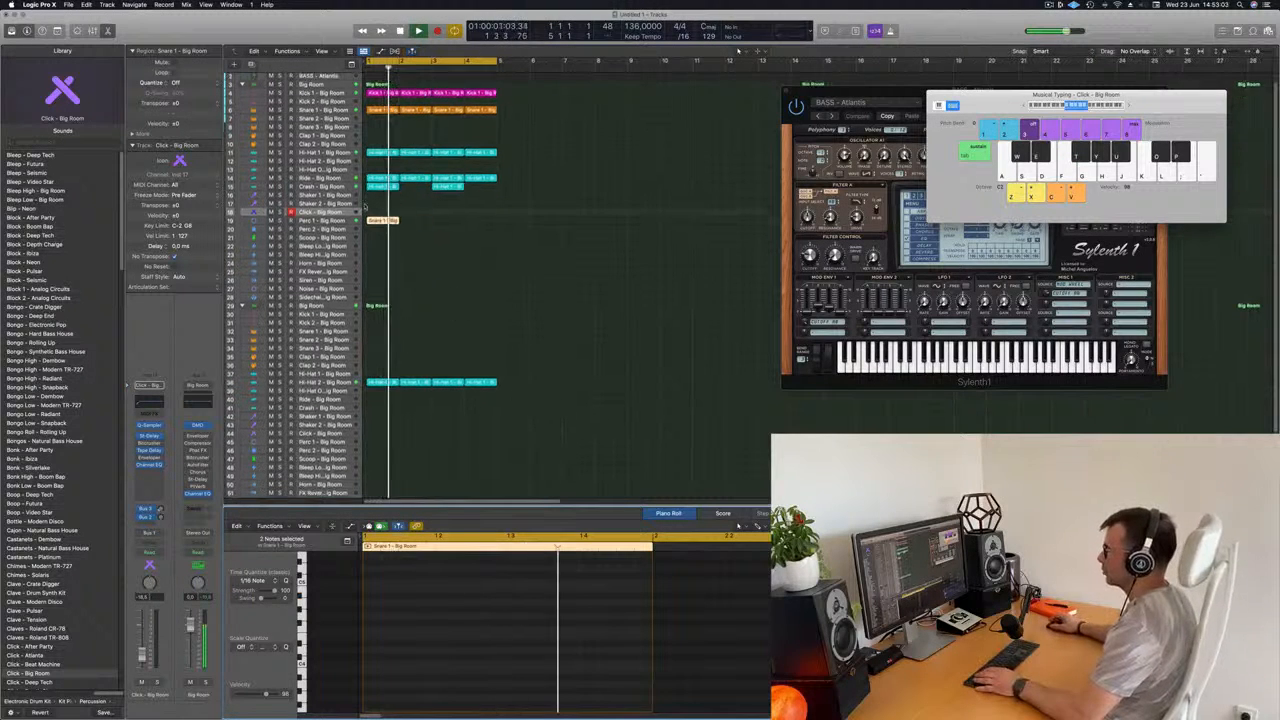
double_click(380, 230)
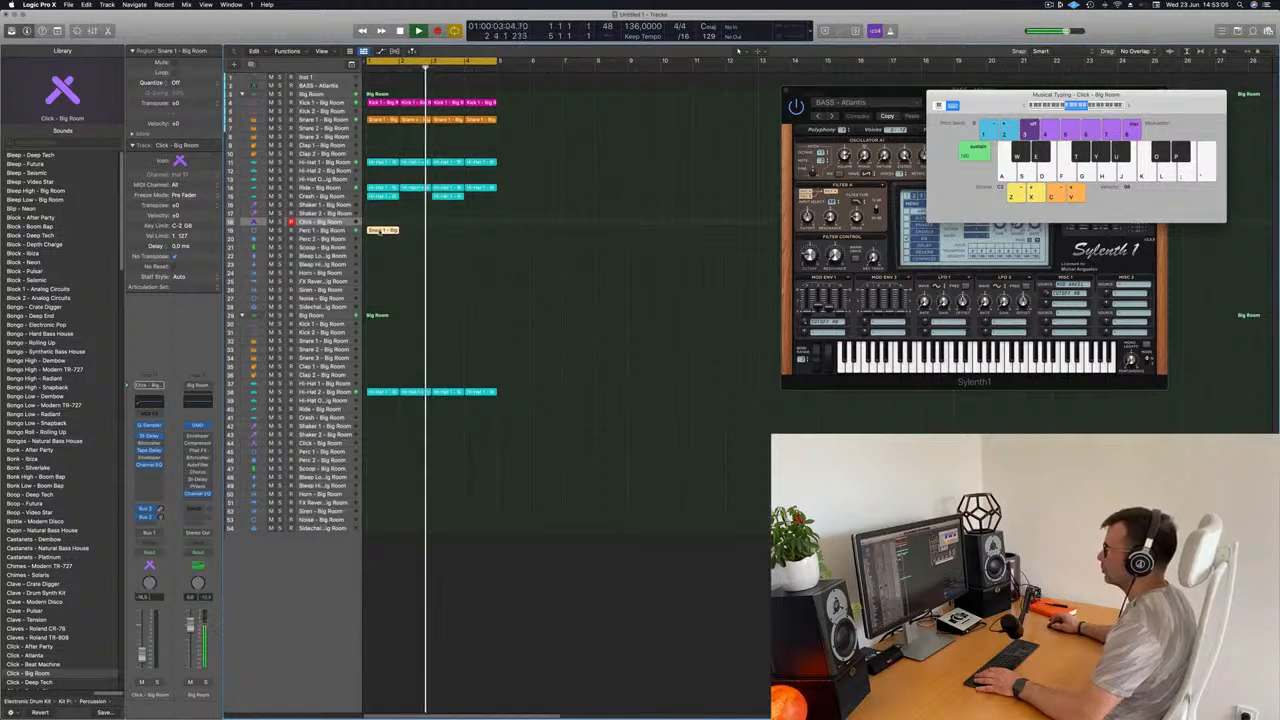
key(p)
key(super+a)
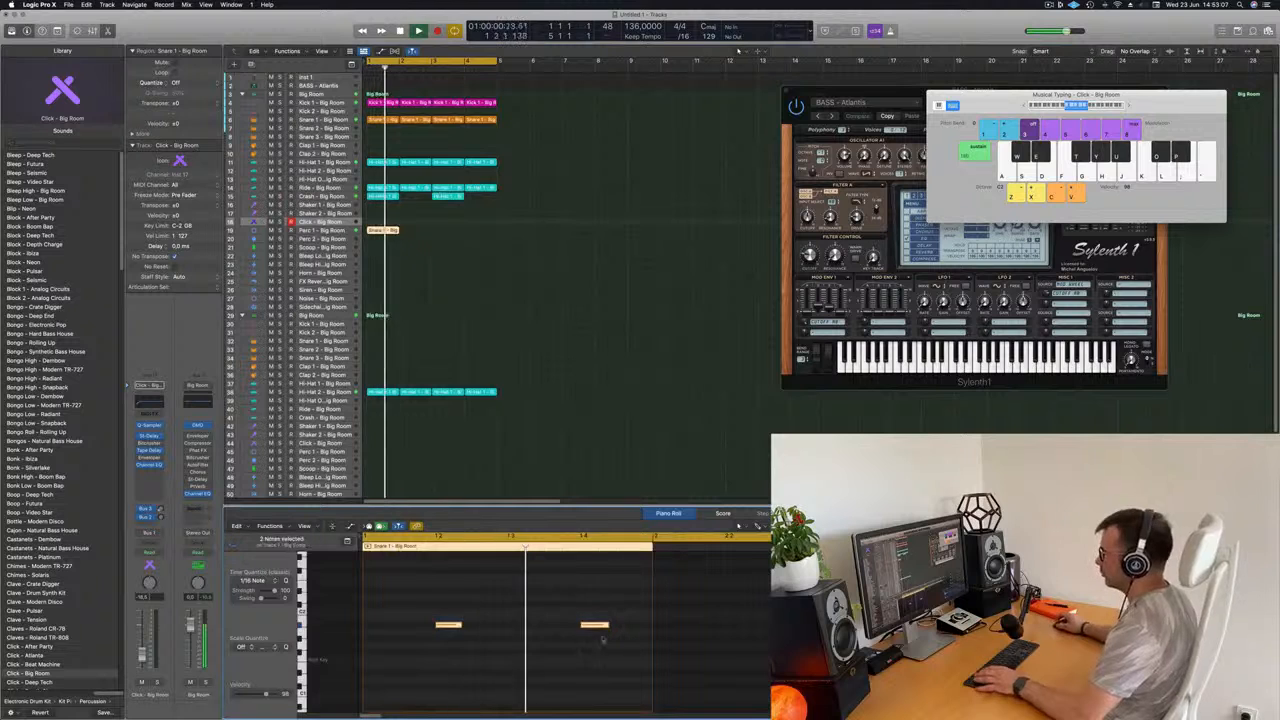
Duplicate both Perc 1 notes an eighth note later and shorten the last note to end at the bar line
drag(450, 628, 488, 627)
key(space)
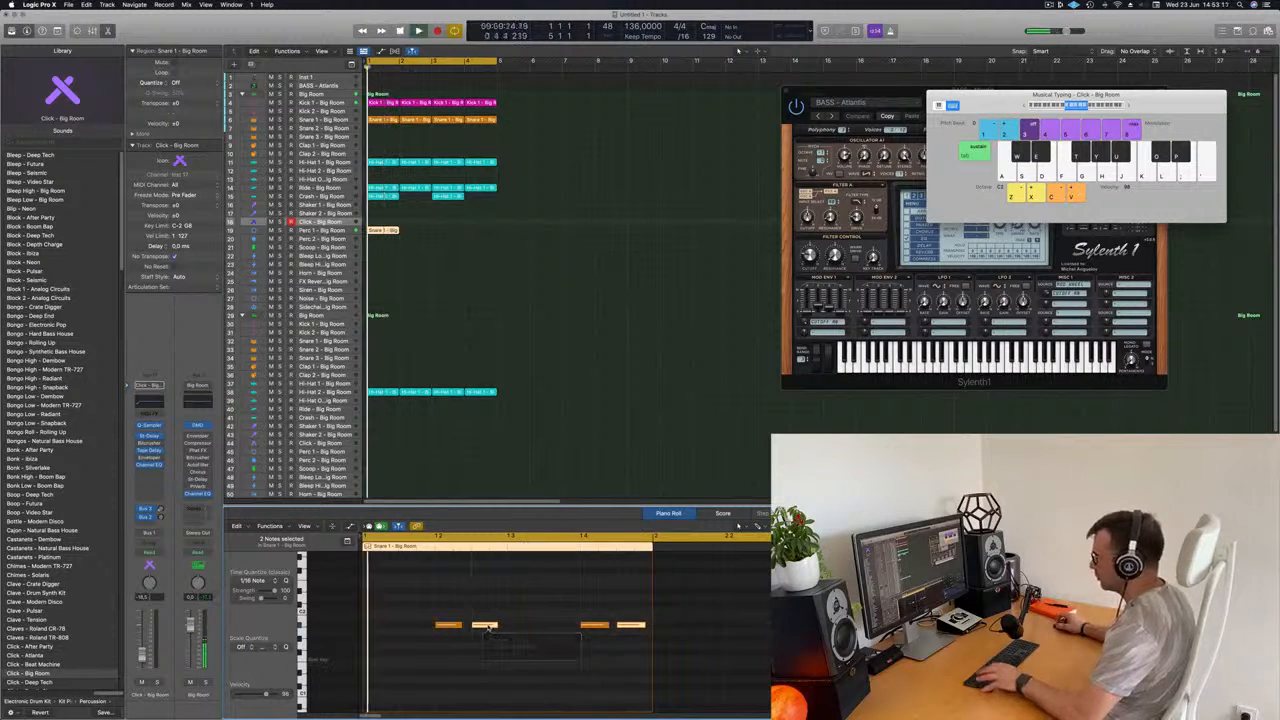
scroll(509, 614, down, 2)
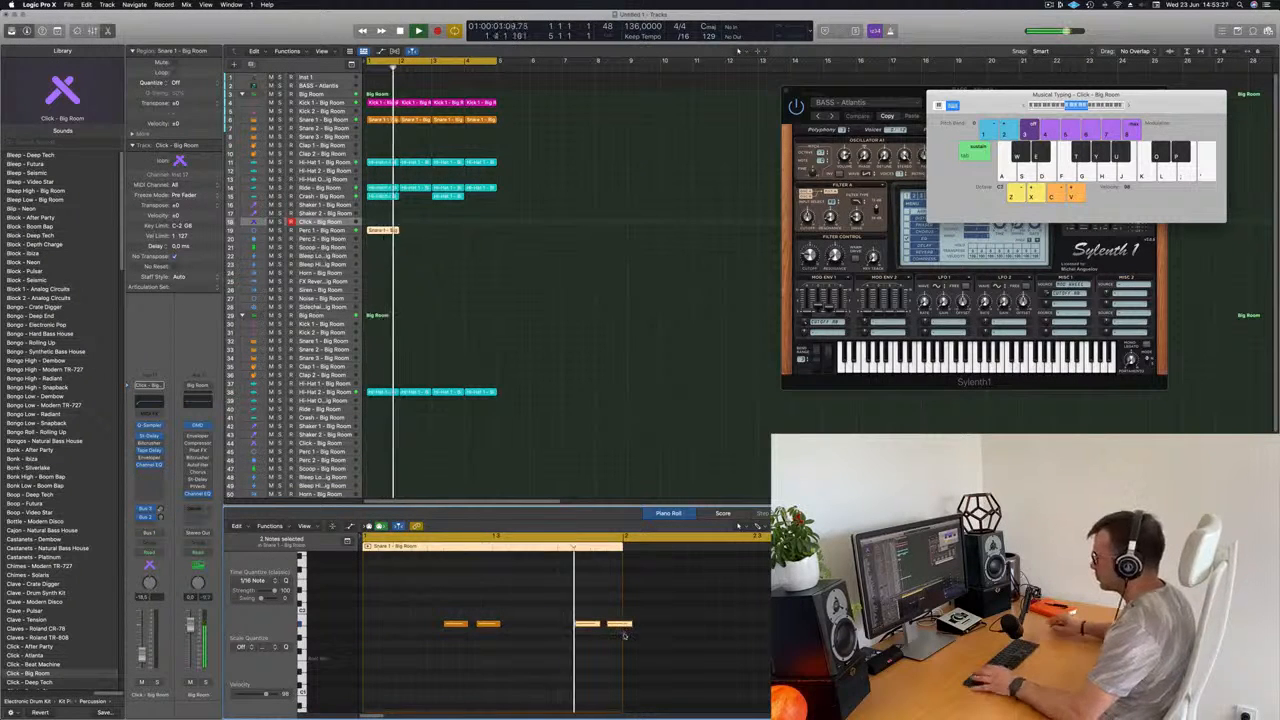
drag(631, 624, 628, 624)
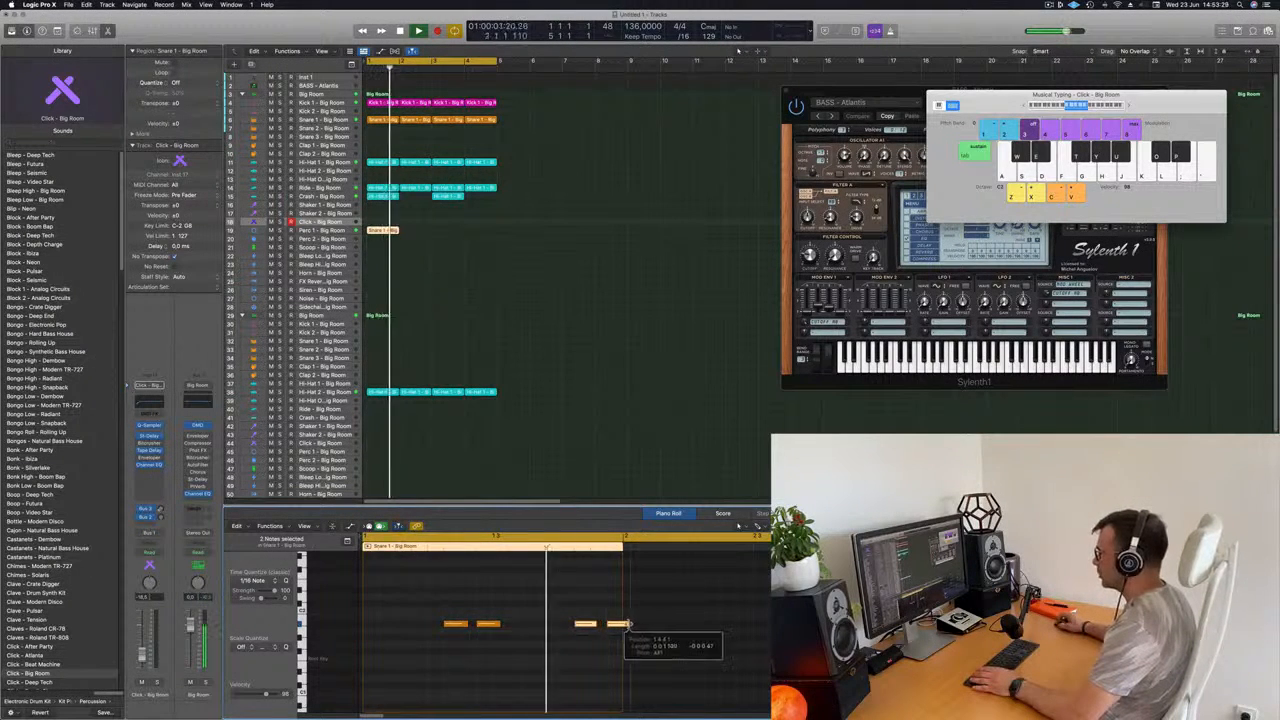
click(603, 613)
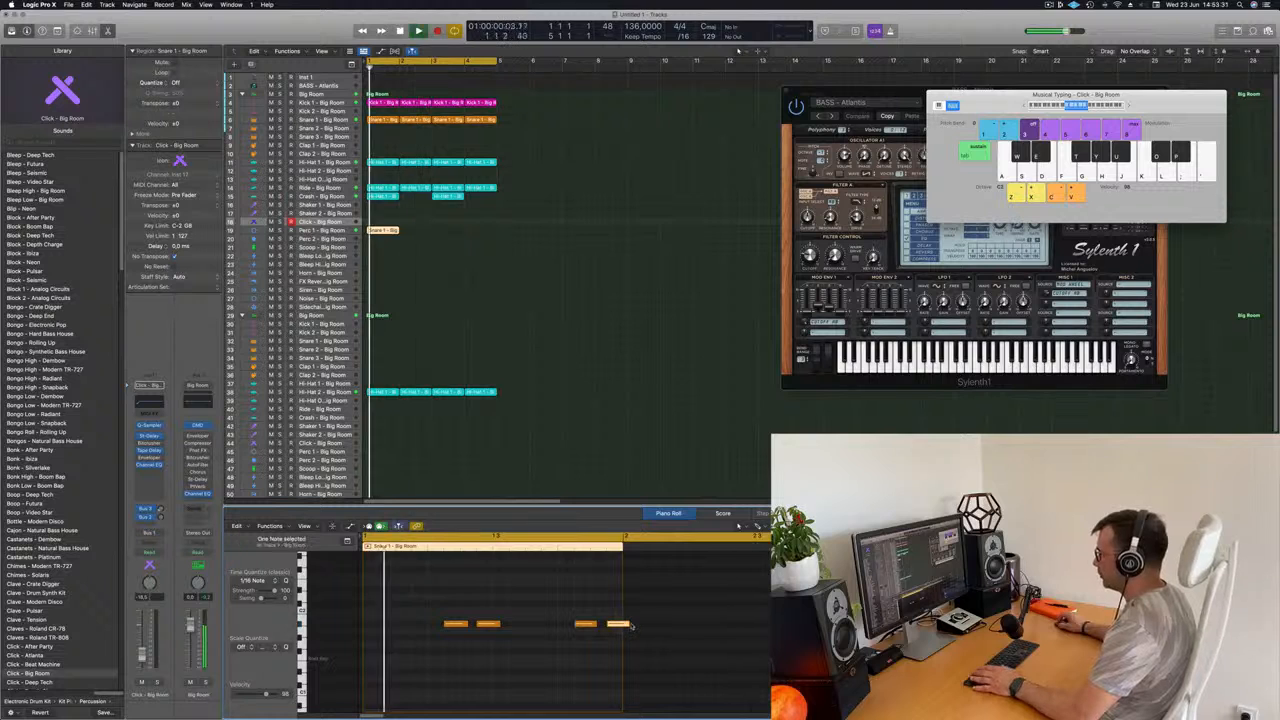
drag(625, 624, 619, 627)
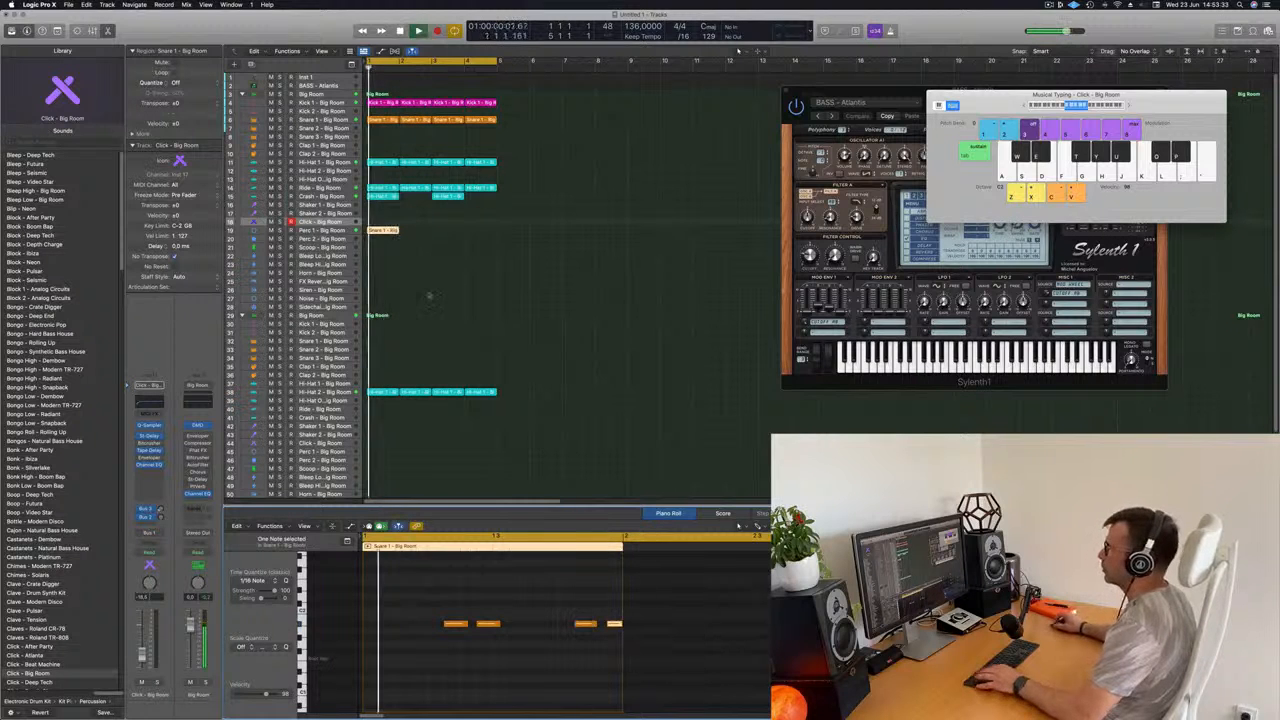
Repeat the Perc 1 region three times to fill the four-bar loop and select the Perc 1 track
click(392, 232)
key(super+r)
key(super+r)
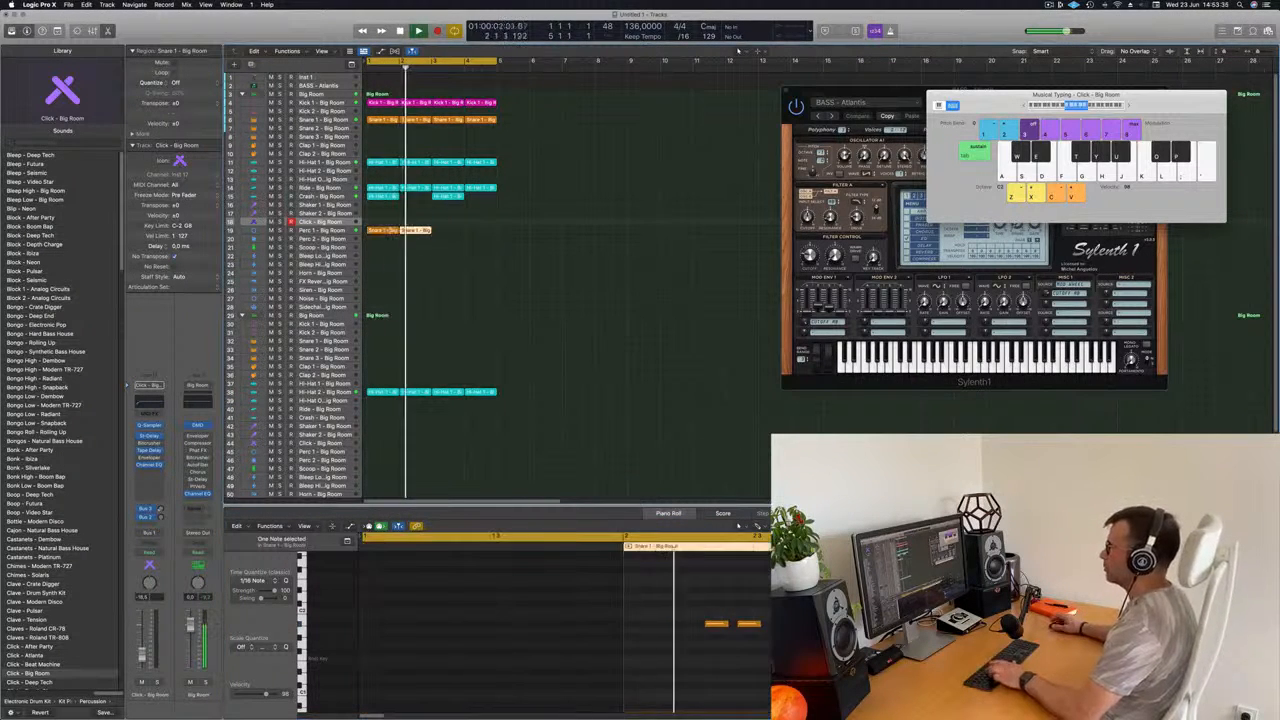
click(340, 231)
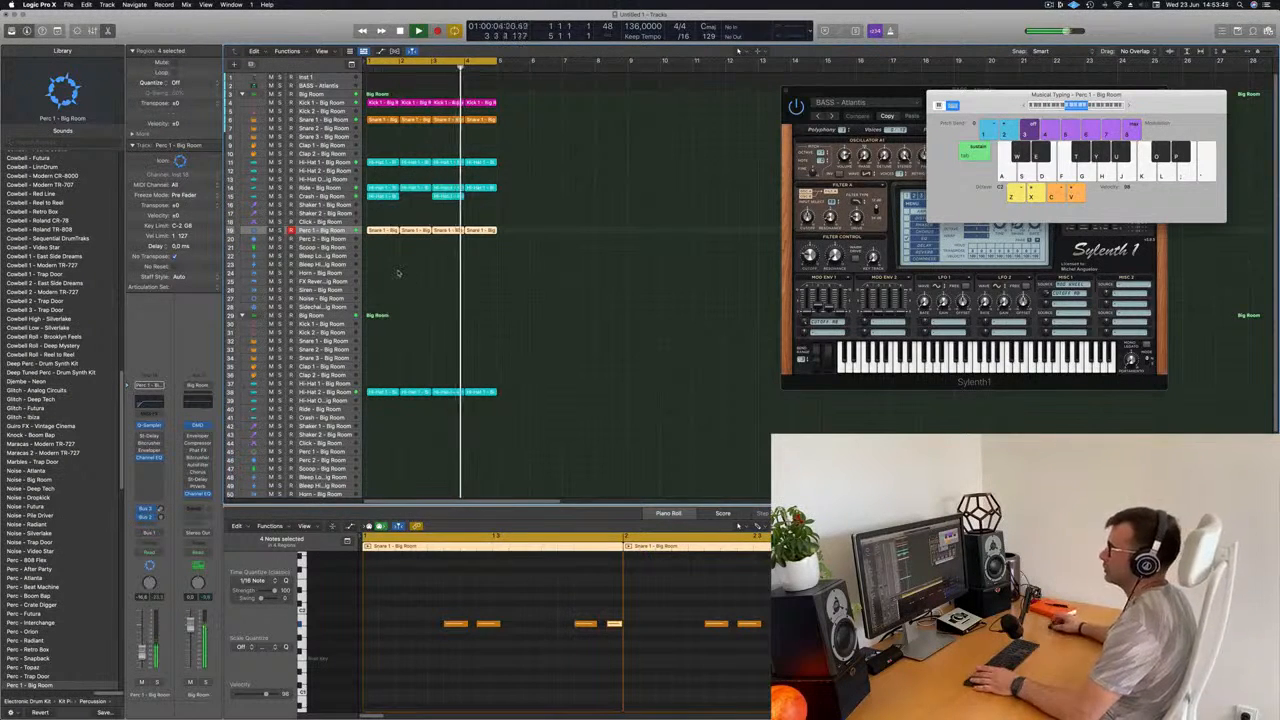
Copy the first-bar Perc 1 region to the Scoop track, keep only its second and fourth notes, and select the Scoop track
key(space)
key(space)
drag(378, 231, 386, 255)
drag(424, 604, 630, 671)
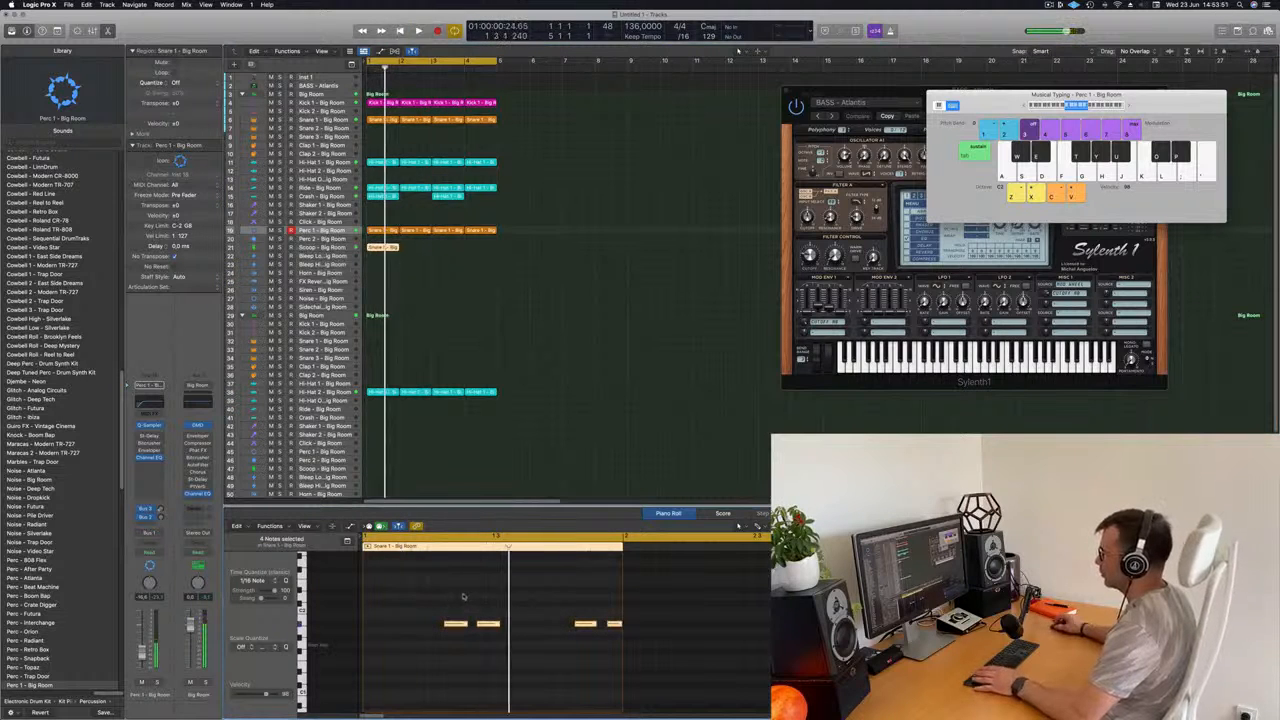
click(455, 624)
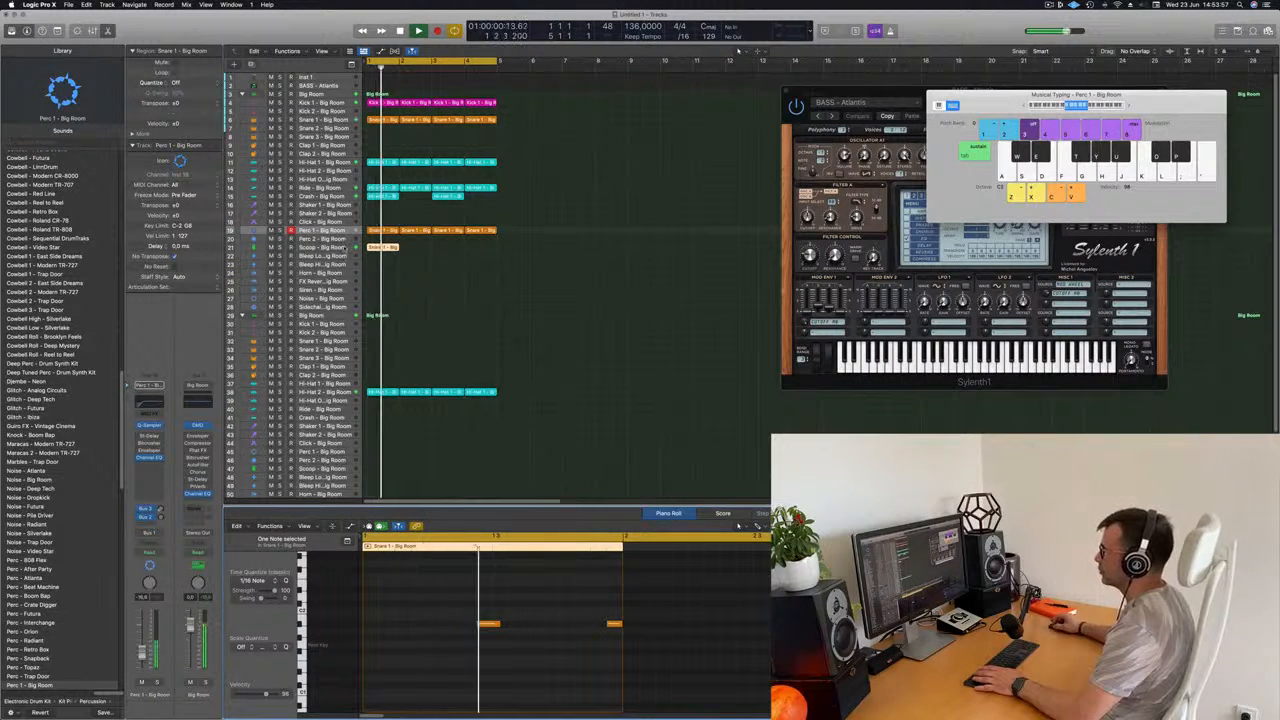
click(325, 247)
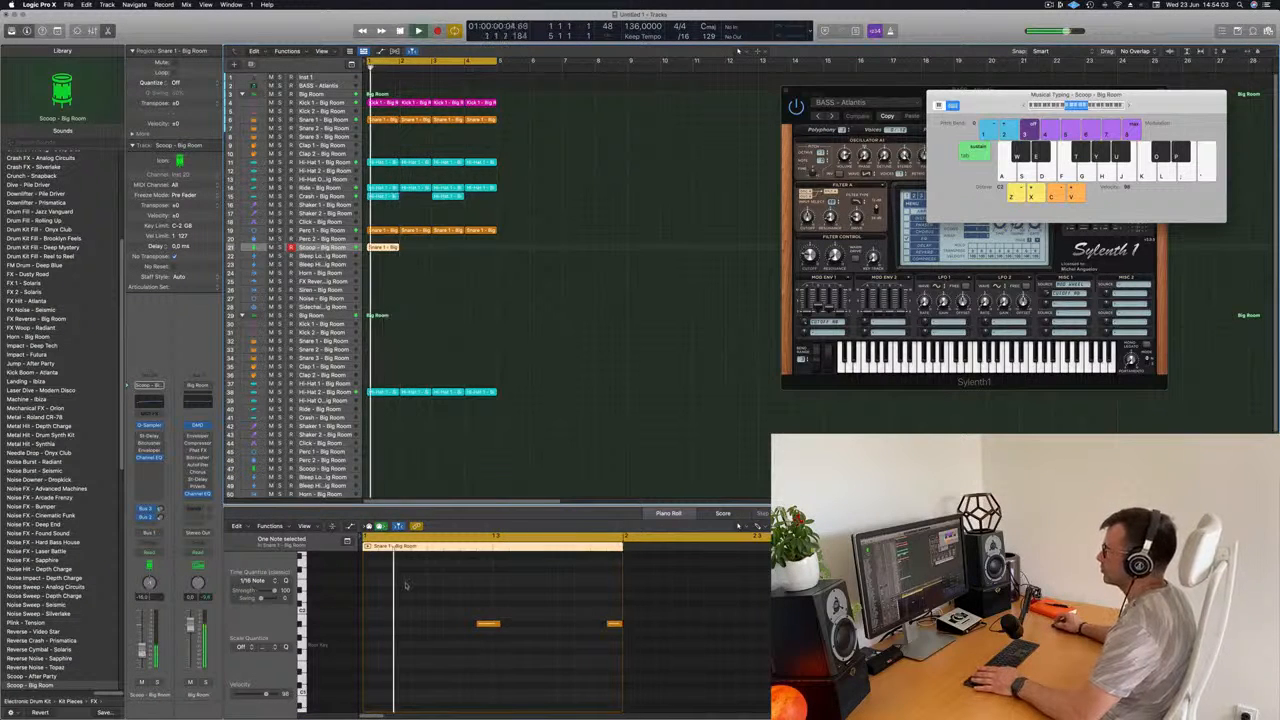
Try to transpose the two Scoop notes down an octave and repeat them across the loop, and undo the changes
drag(406, 586, 652, 683)
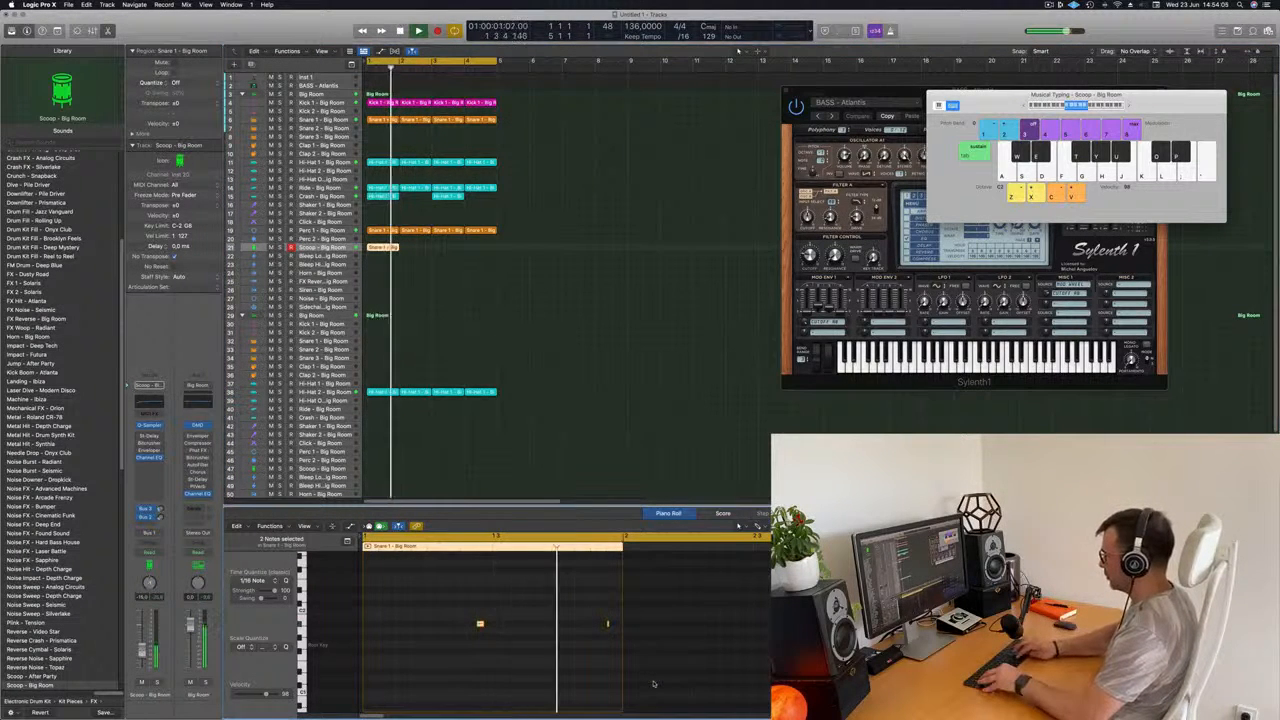
key(alt+shift+Down)
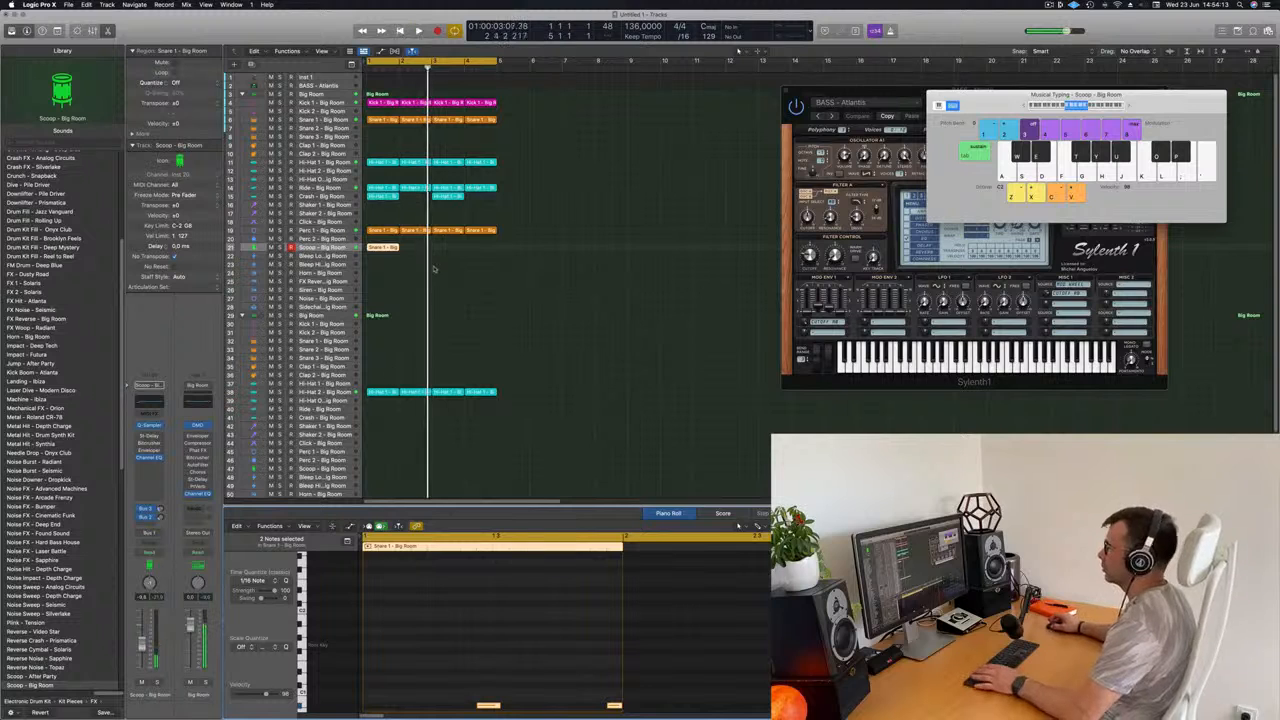
key(space)
key(super+r)
key(super+r)
key(super+r)
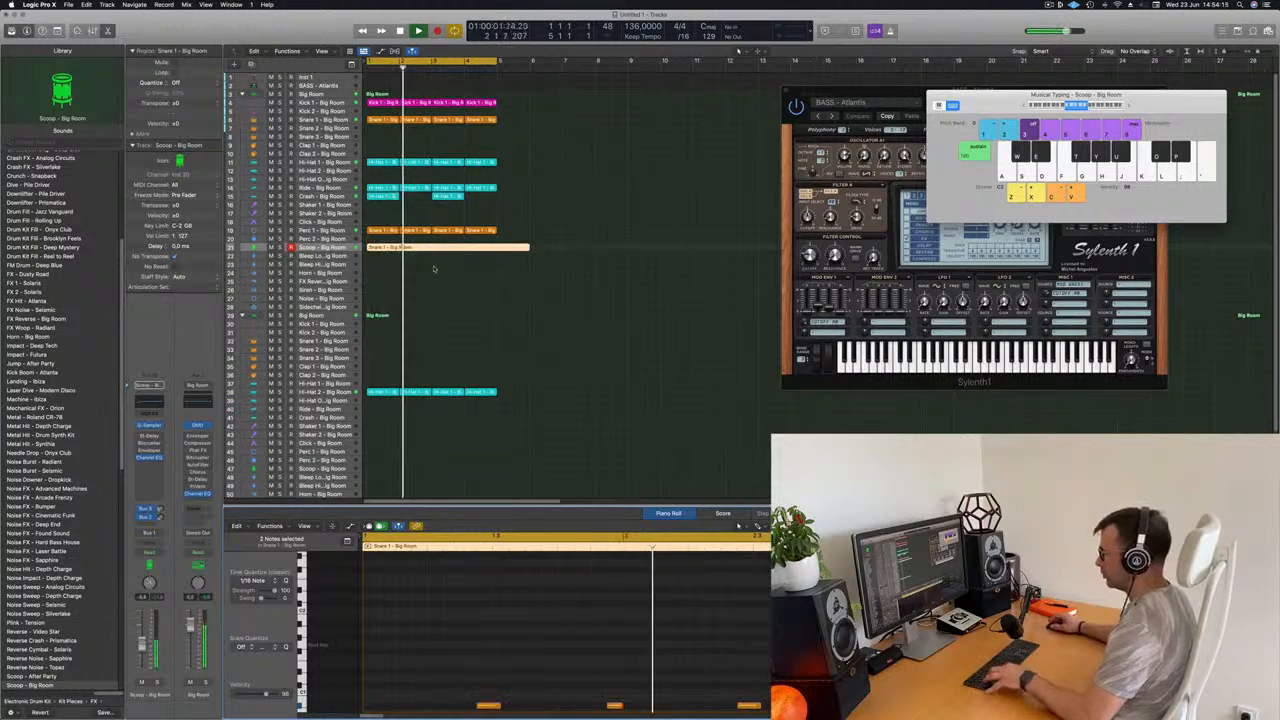
key(super+z)
click(411, 267)
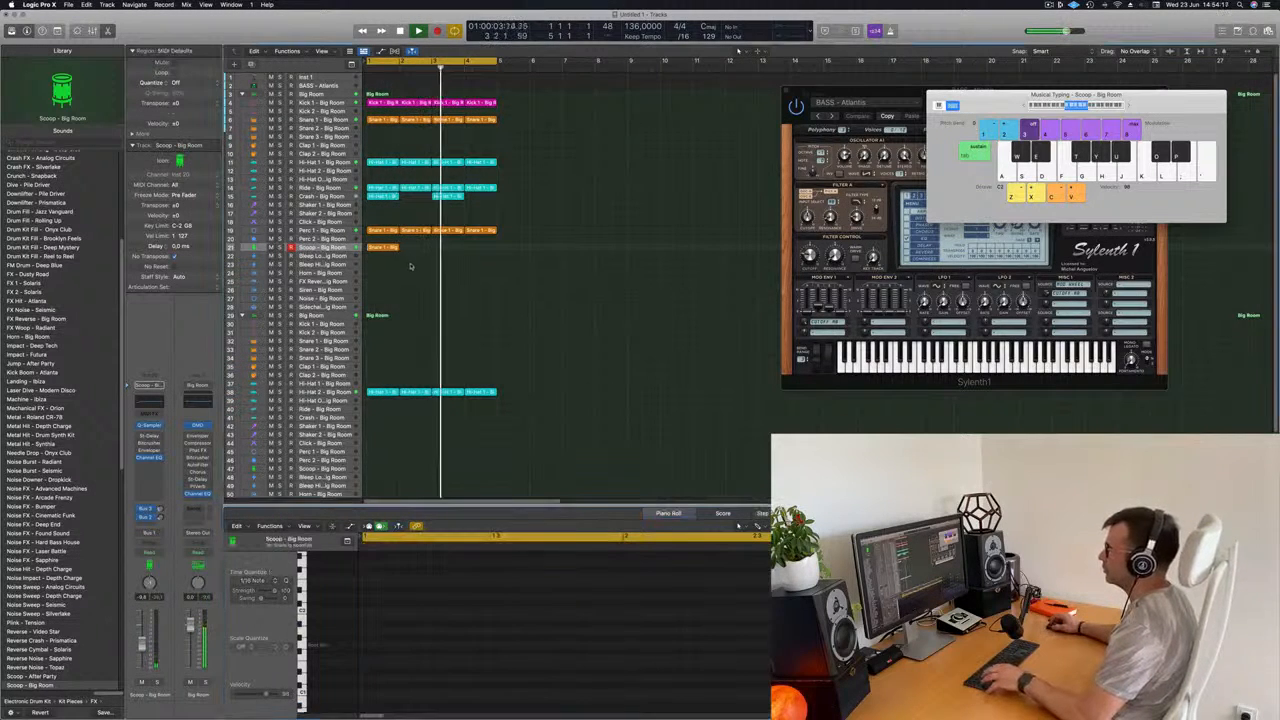
click(383, 246)
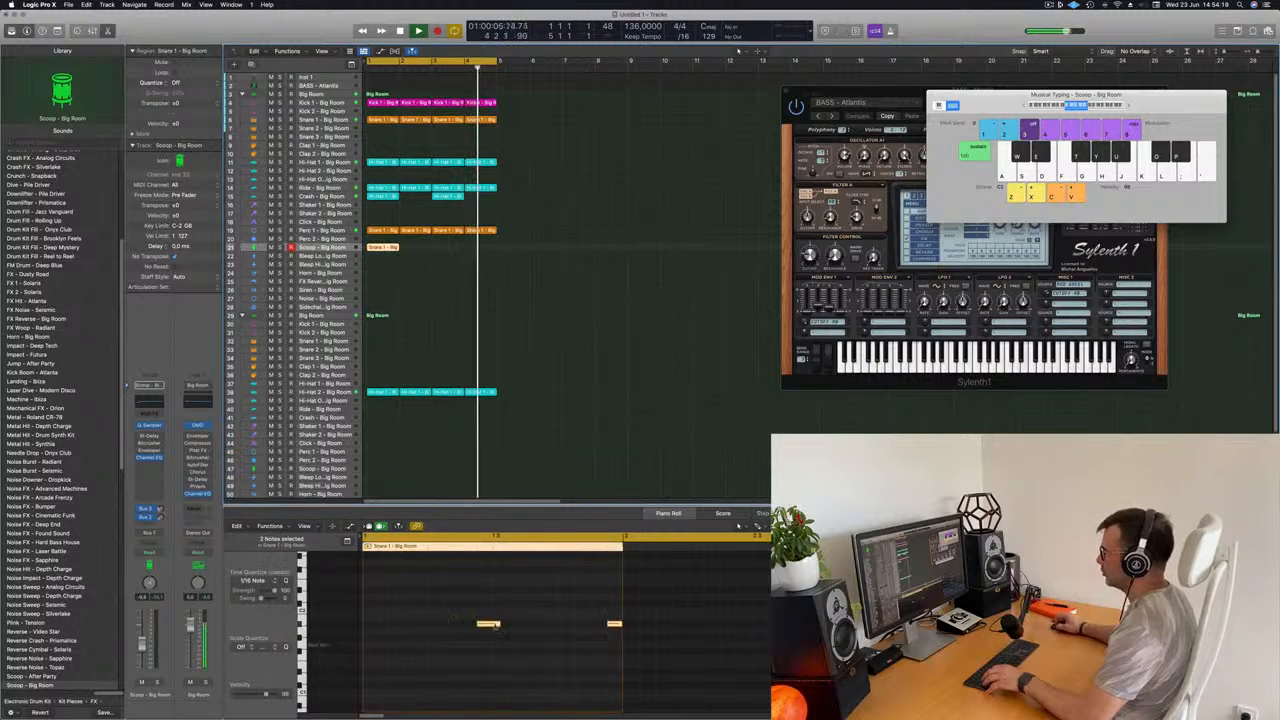
Transpose both notes in the Scoop region down an octave
drag(444, 616, 624, 666)
key(alt+shift+Down)
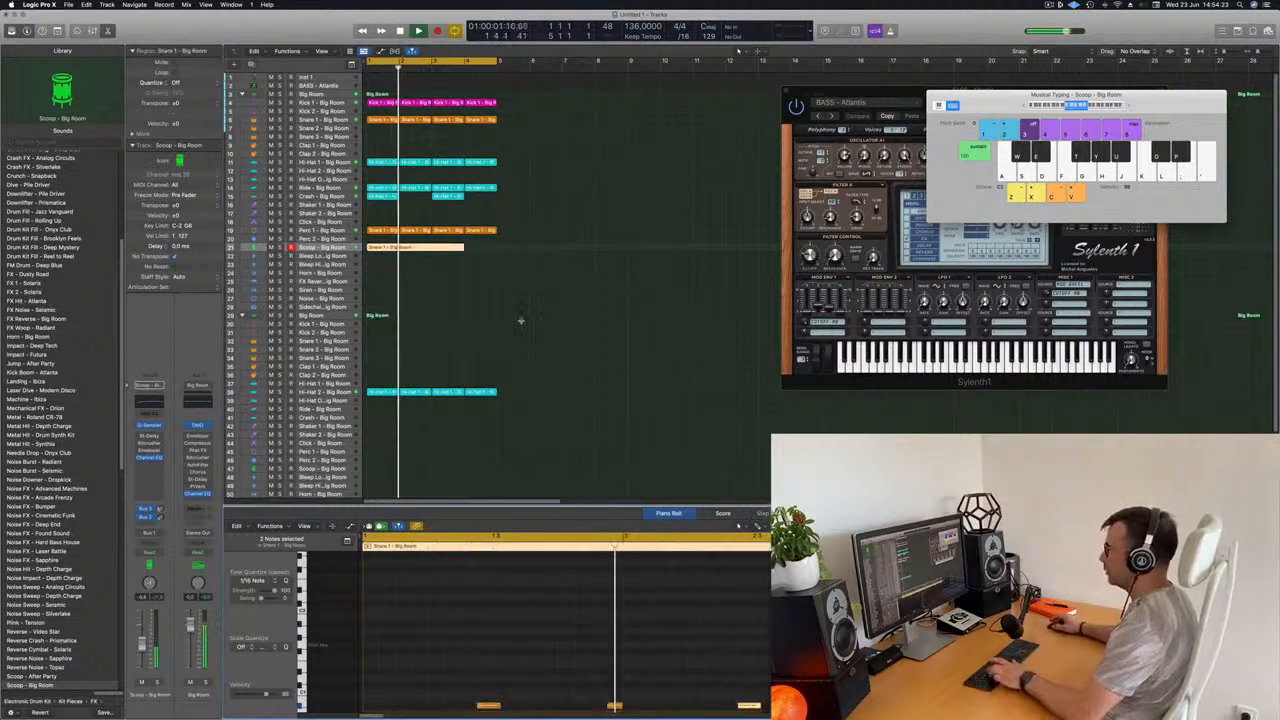
click(391, 246)
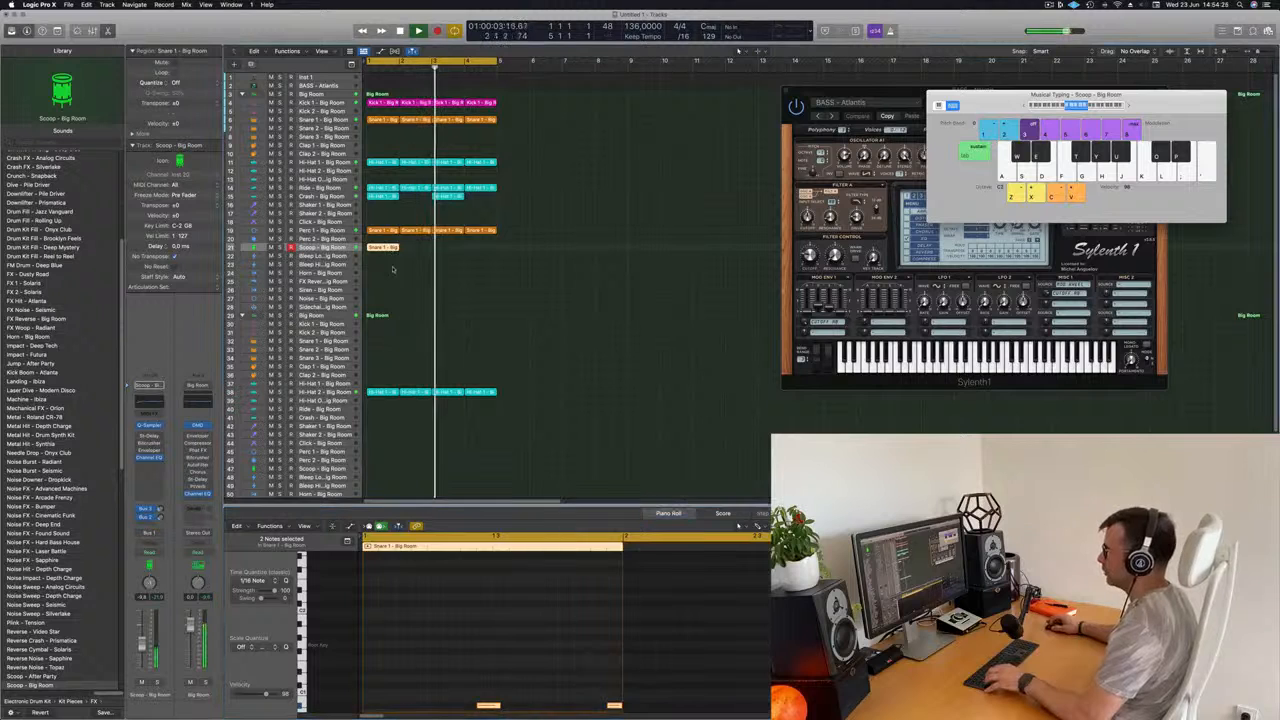
Repeat the first-bar Scoop region three times to fill the four-bar loop and play it back
click(394, 269)
click(388, 247)
key(super+r)
key(super+r)
key(super+r)
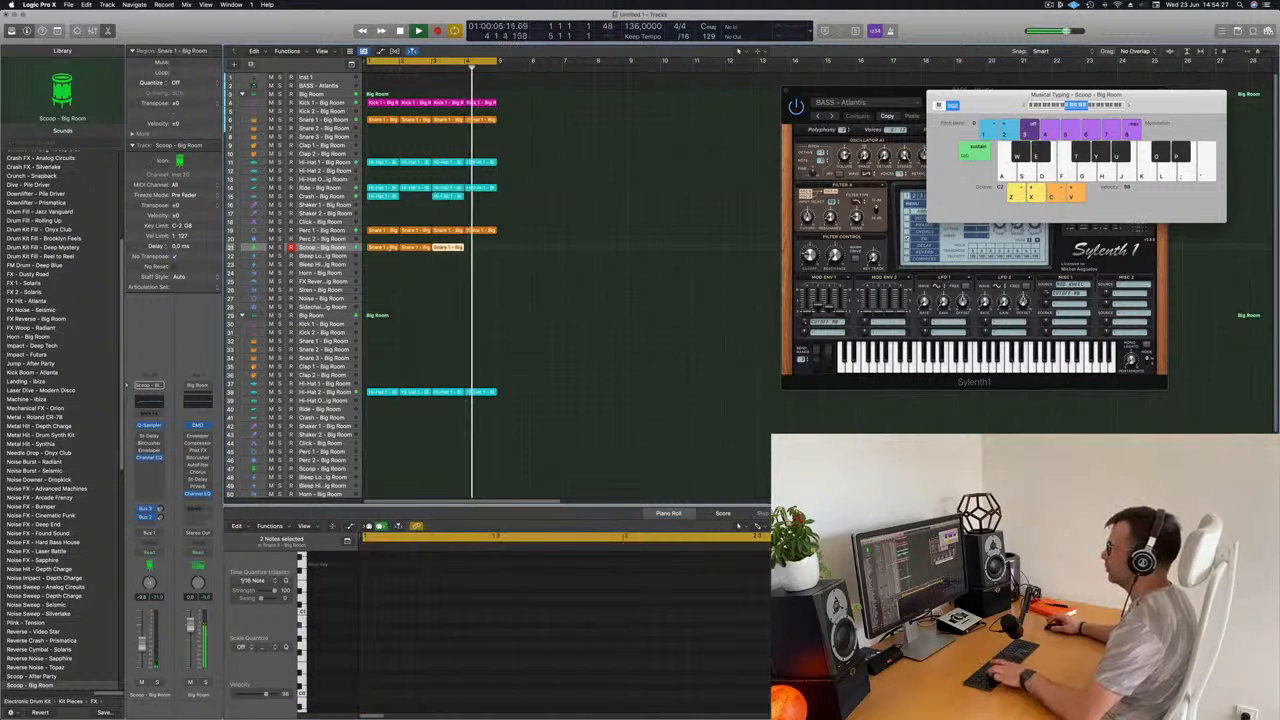
click(366, 270)
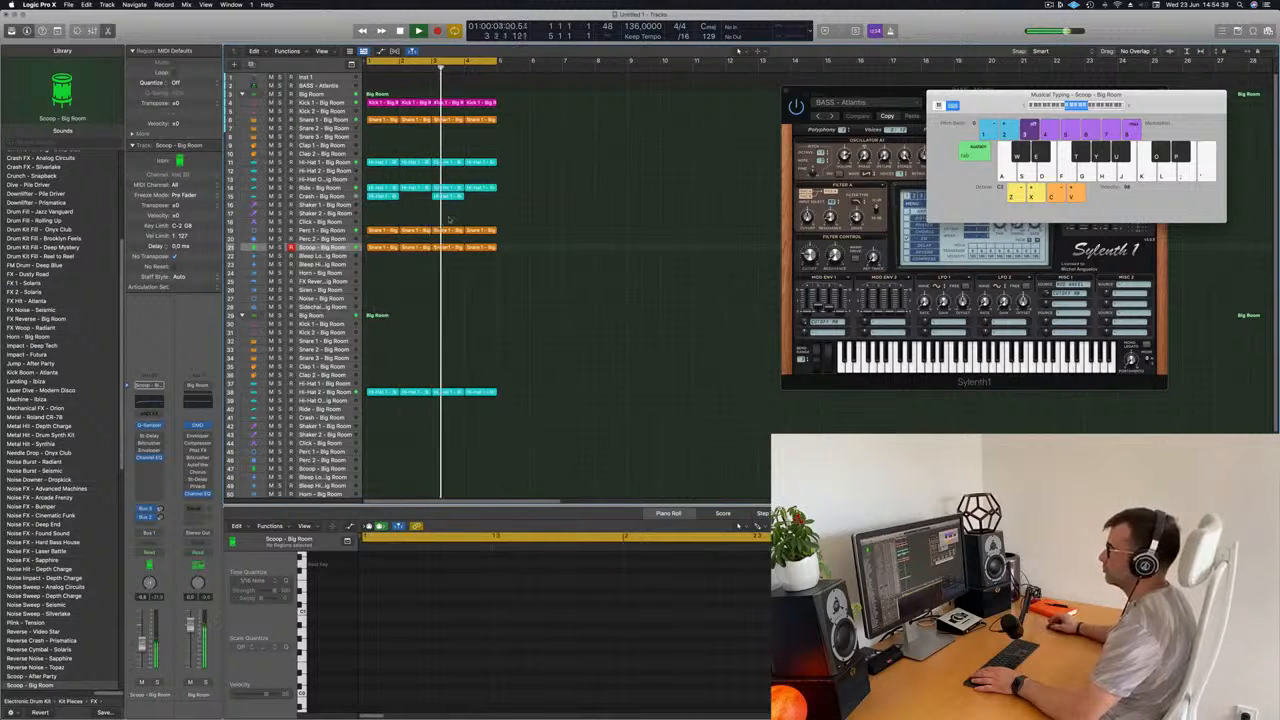
Copy the first-bar Perc 1 region to the Perc 2 track
click(374, 230)
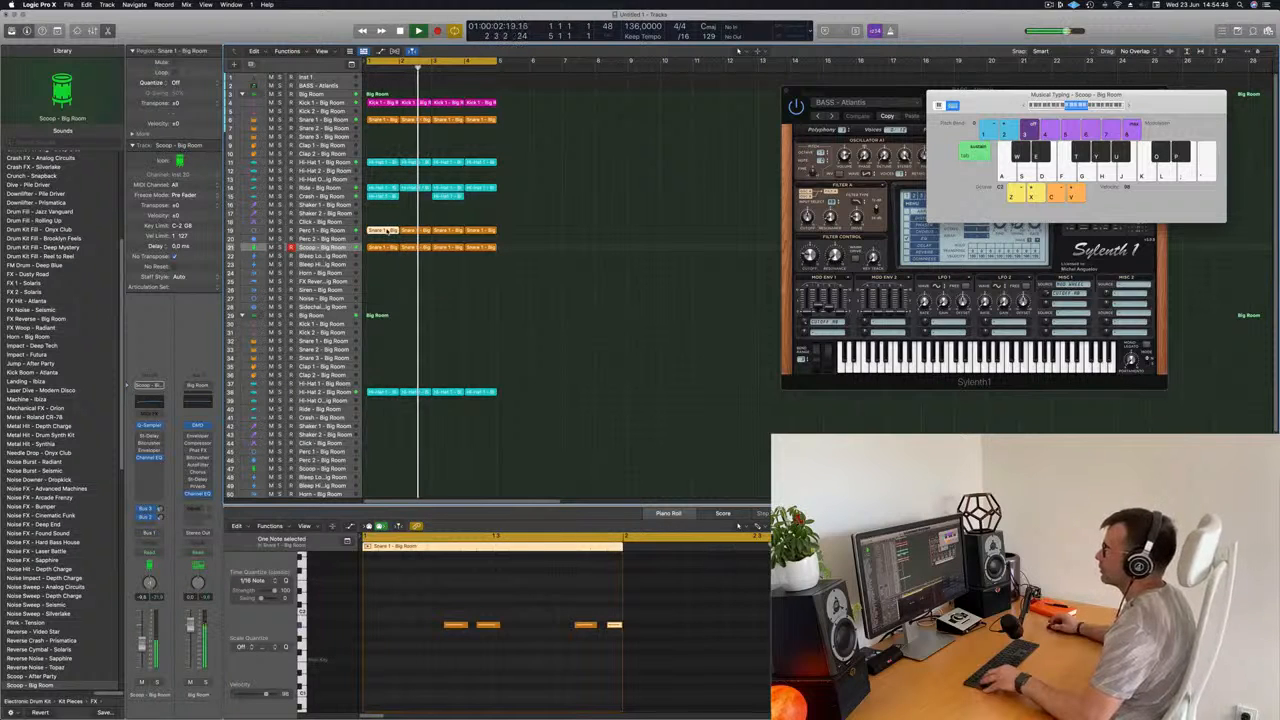
drag(380, 231, 389, 244)
Shift the four Perc 2 notes one beat earlier and duplicate them one beat later in the same bar
drag(444, 616, 668, 655)
key(alt+Left)
key(alt+Left)
key(alt+Left)
key(alt+Left)
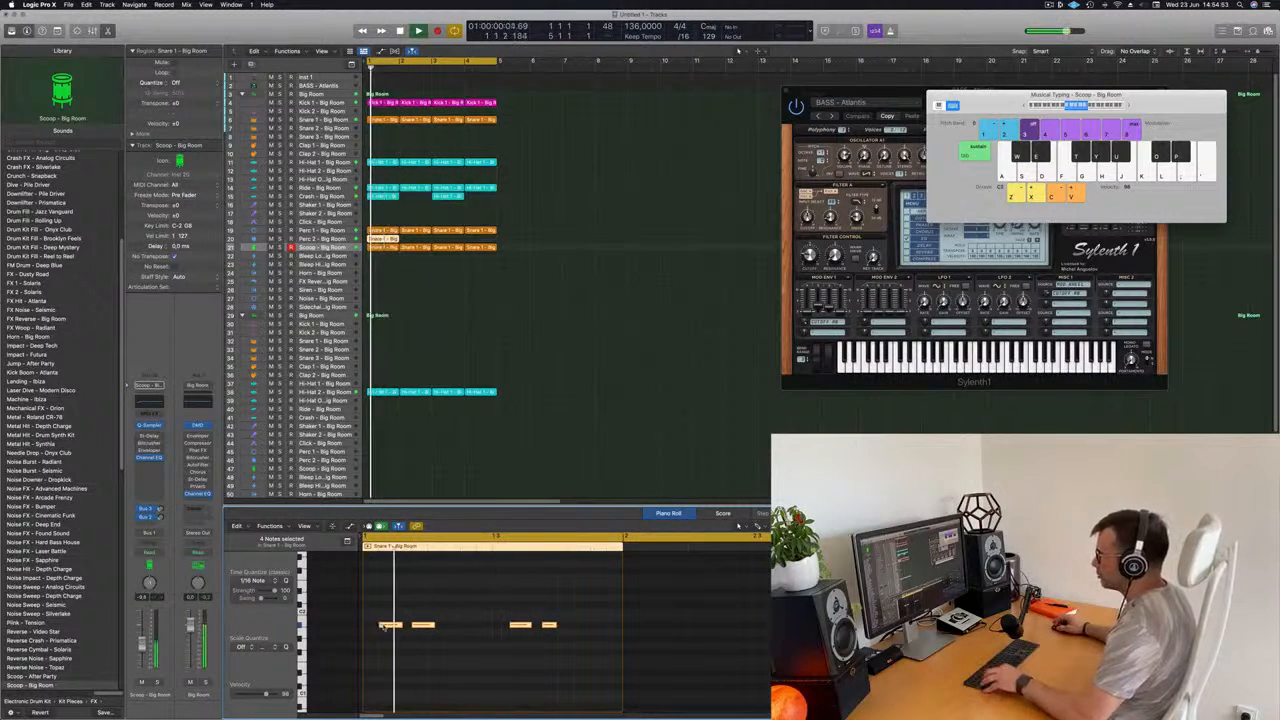
drag(383, 627, 455, 628)
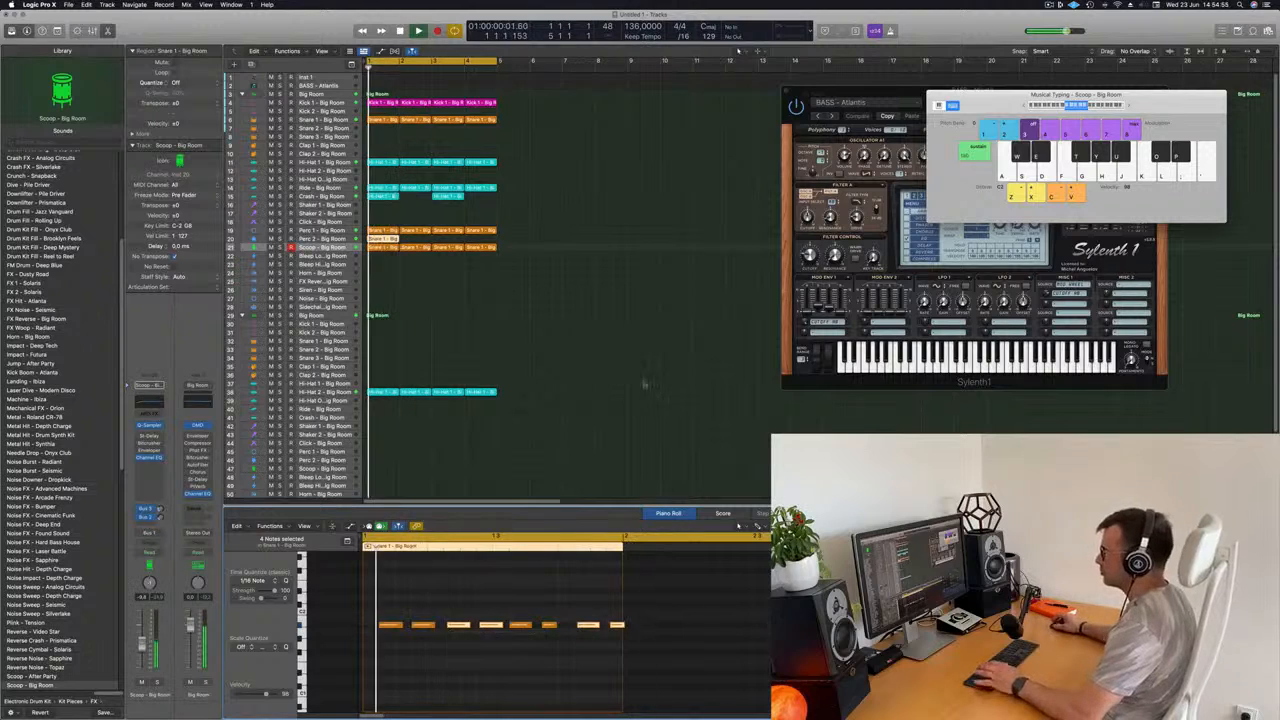
Transpose all eight notes in the first-bar Perc 2 region up nine semitones
scroll(618, 383, left, 2)
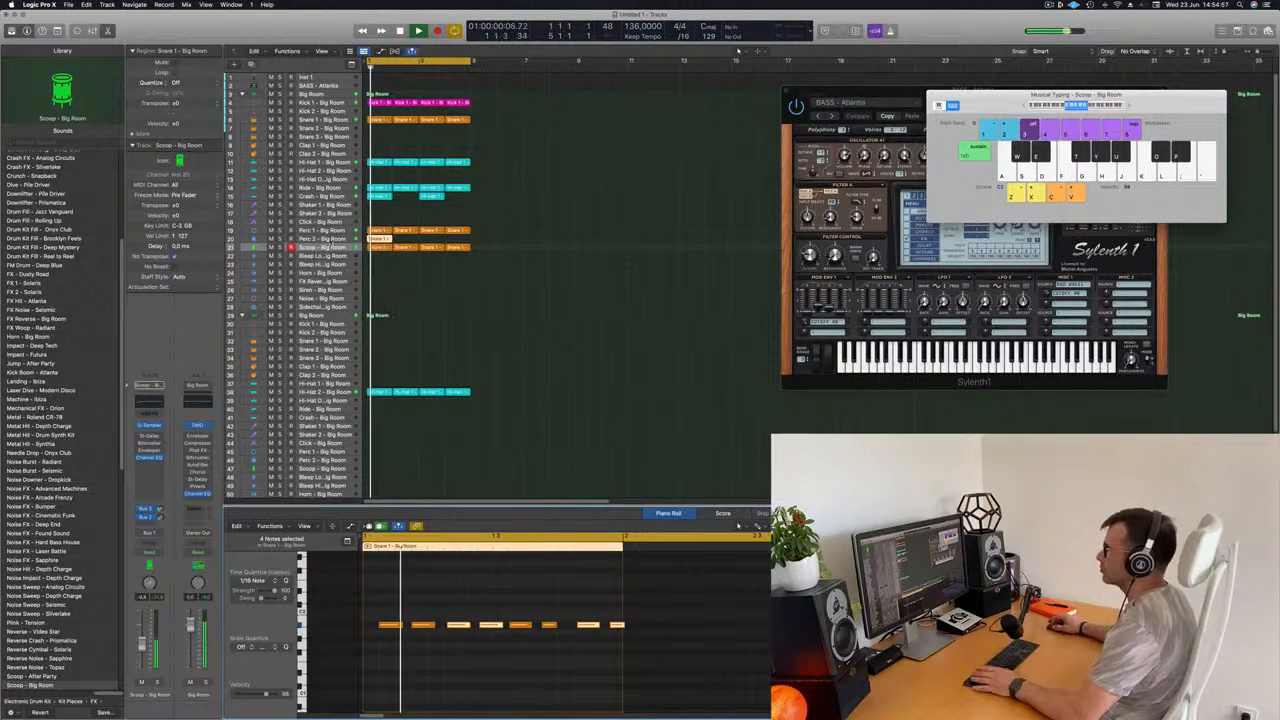
click(327, 240)
drag(373, 613, 728, 680)
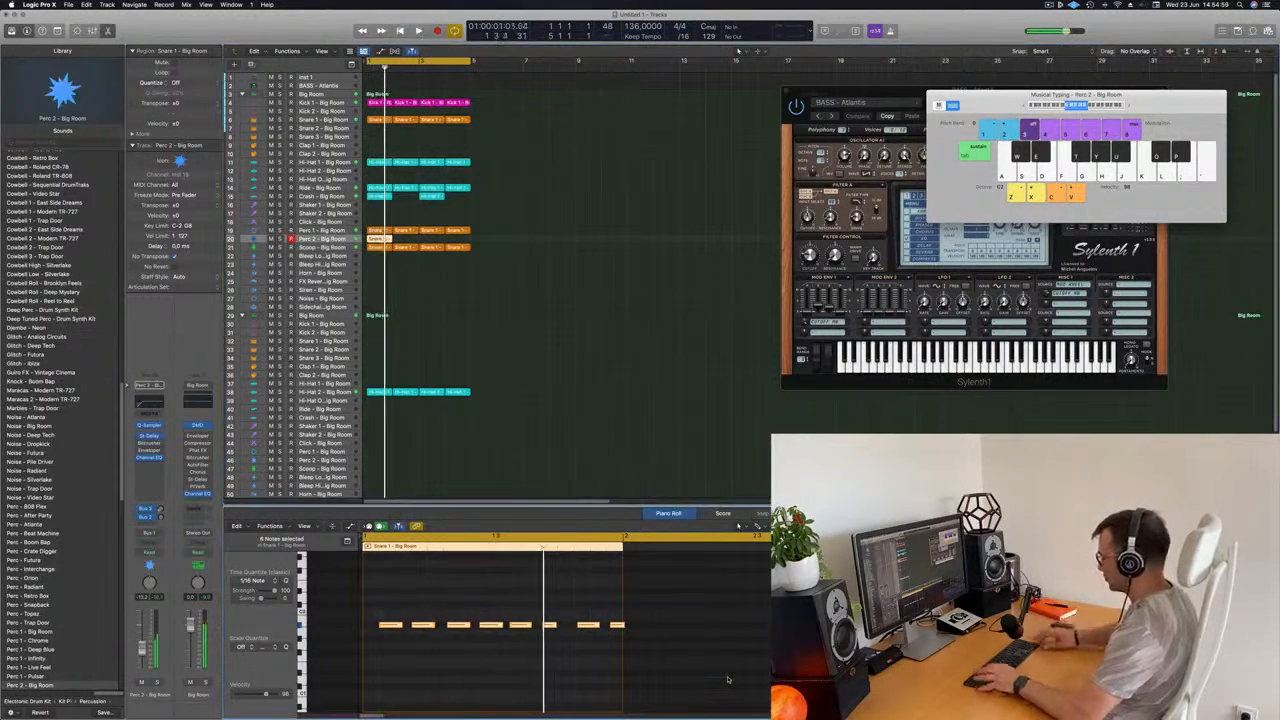
key(alt+Up)
key(alt+Up)
key(alt+Up)
key(alt+Up)
key(alt+Up)
key(alt+Up)
key(alt+Up)
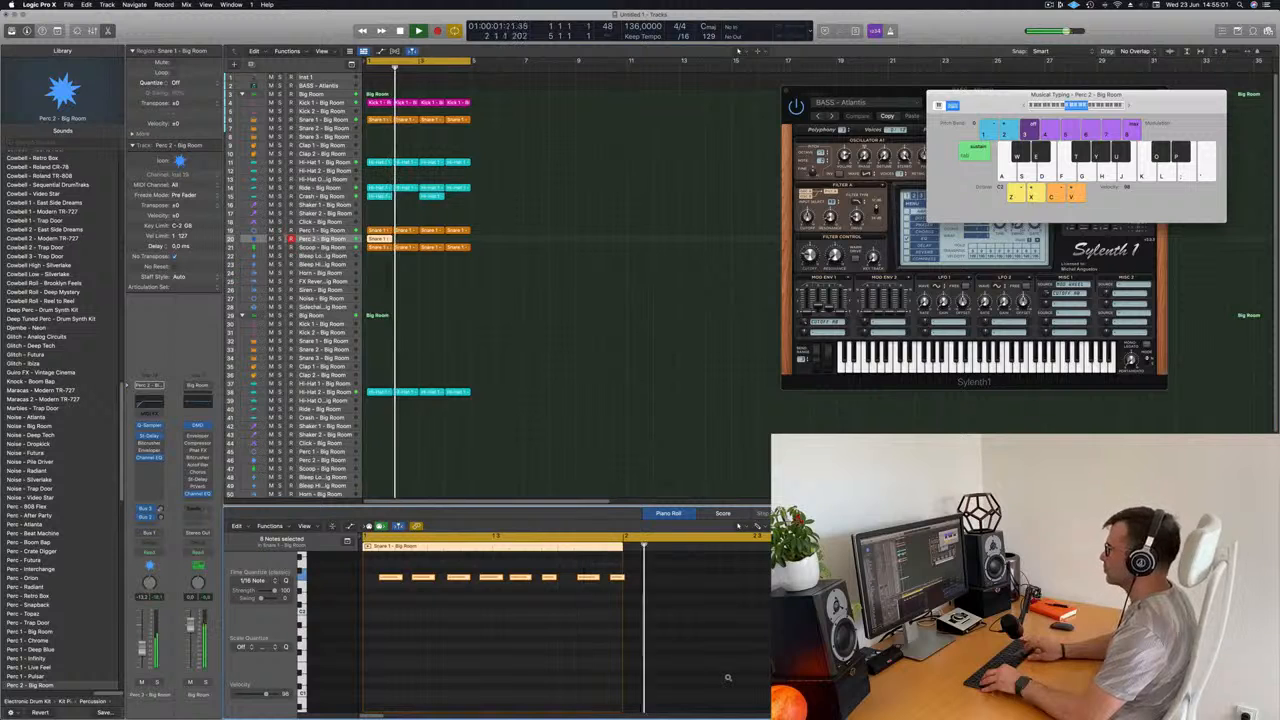
key(alt+Up)
key(alt+Up)
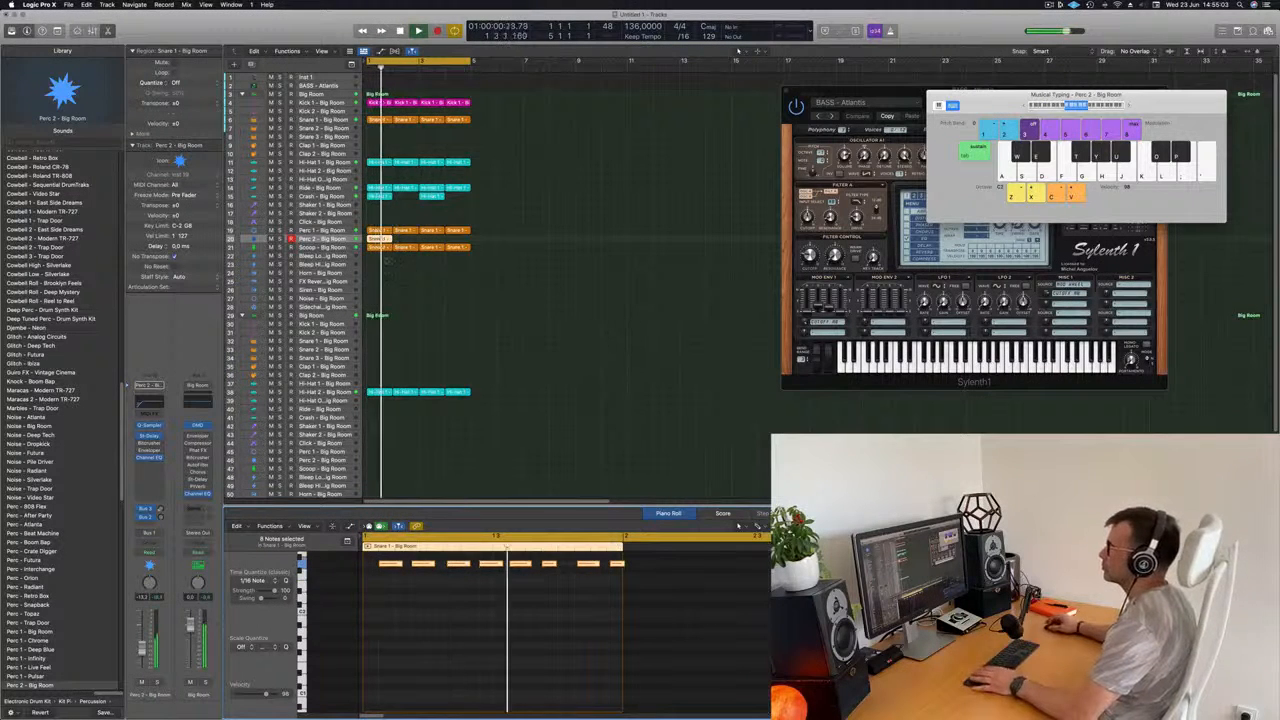
Delete the second Perc 2 note and transpose the remaining seven notes down an octave
click(397, 620)
scroll(406, 625, up, 5)
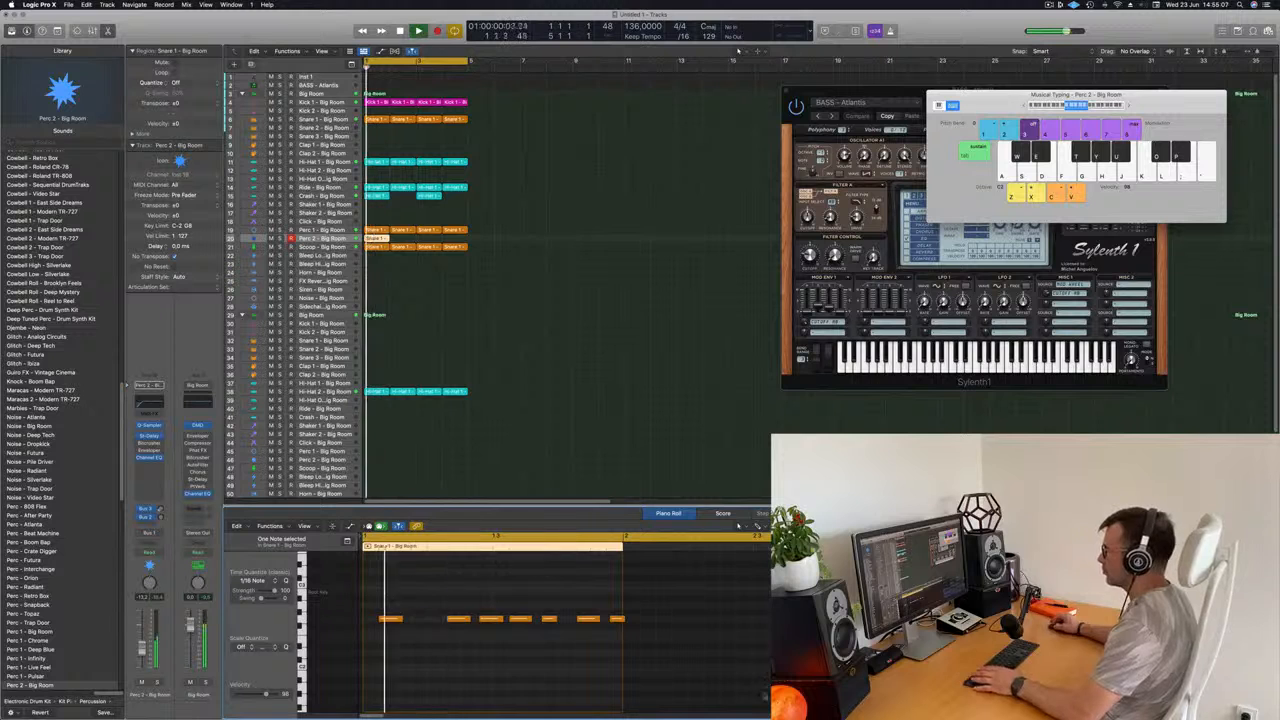
key(super+a)
key(space)
key(alt+shift+Down)
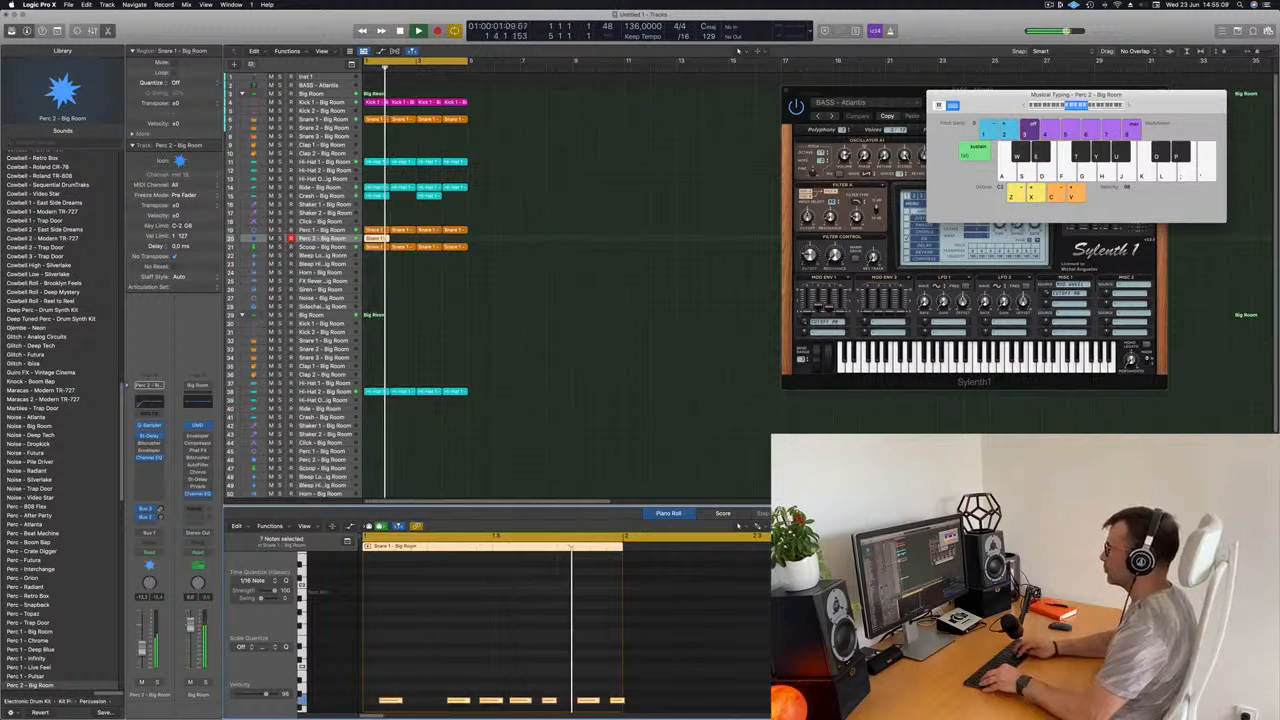
Delete the third and fourth of the seven remaining Perc 2 notes in the middle of the bar
click(568, 653)
scroll(506, 598, down, 5)
key(space)
key(space)
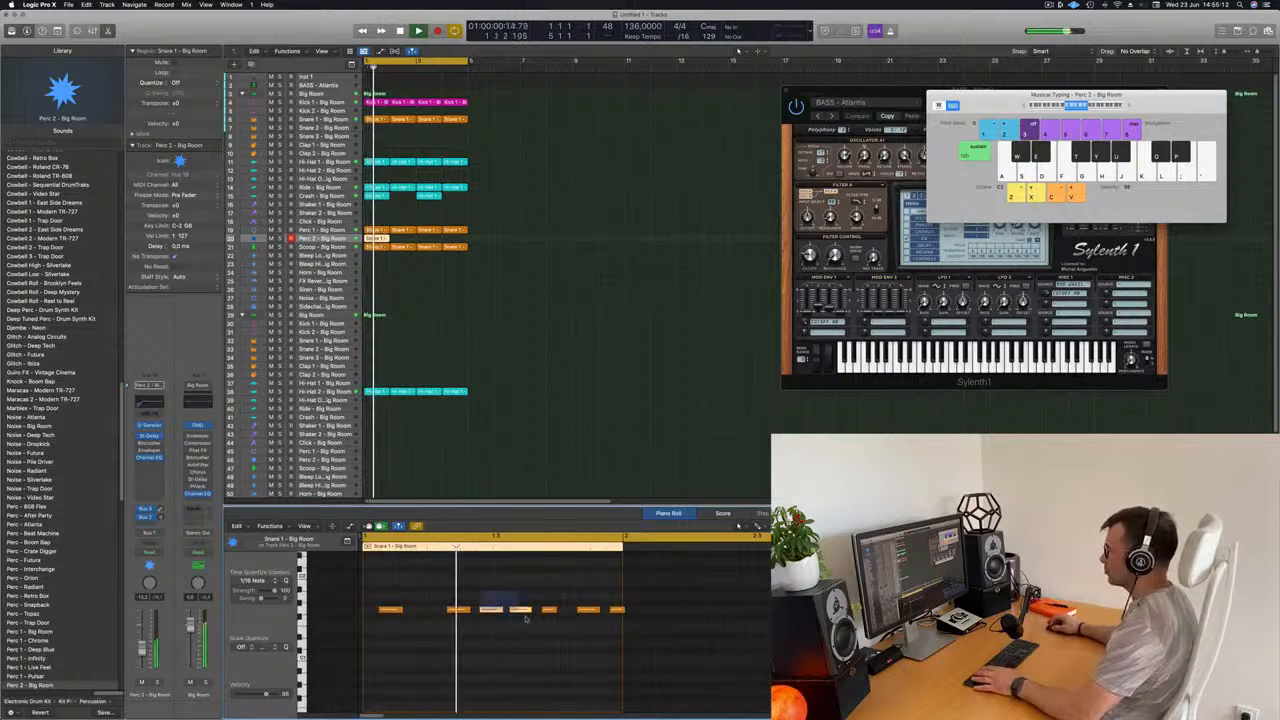
drag(481, 603, 525, 619)
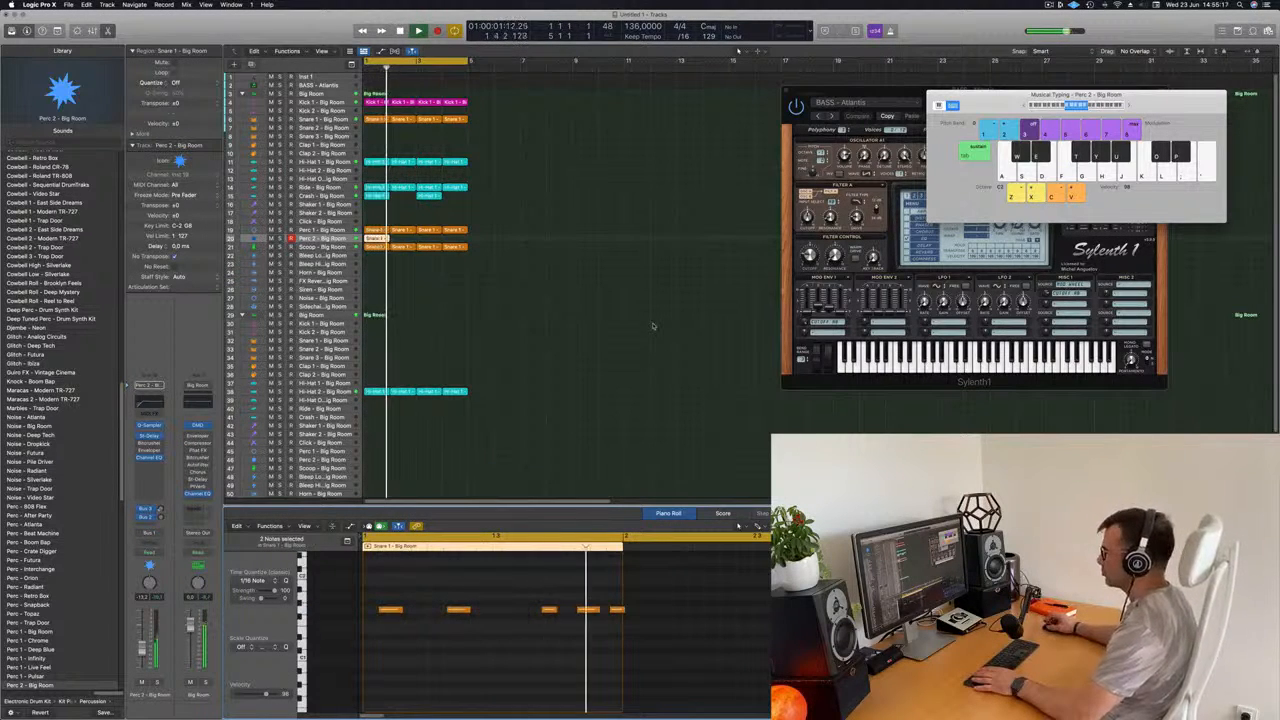
Repeat the first-bar Perc 2 region three times to fill the four-bar loop and play it from the start
click(370, 239)
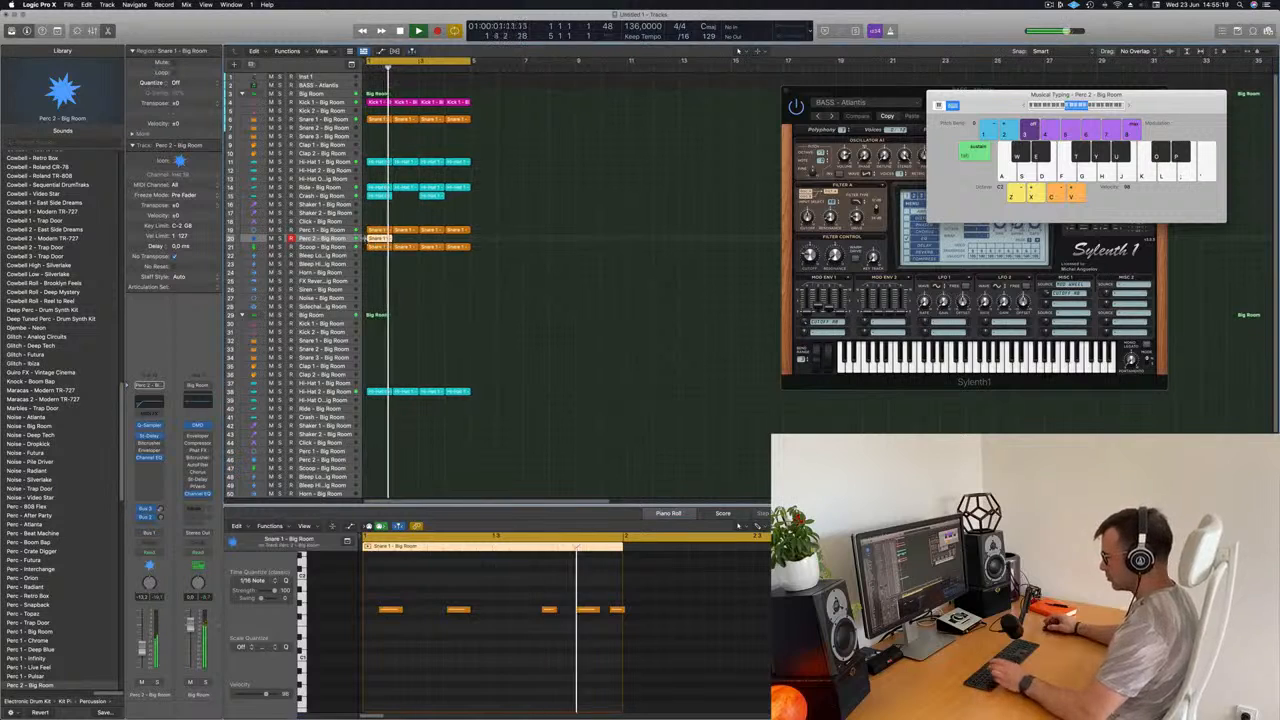
key(super+r)
key(super+r)
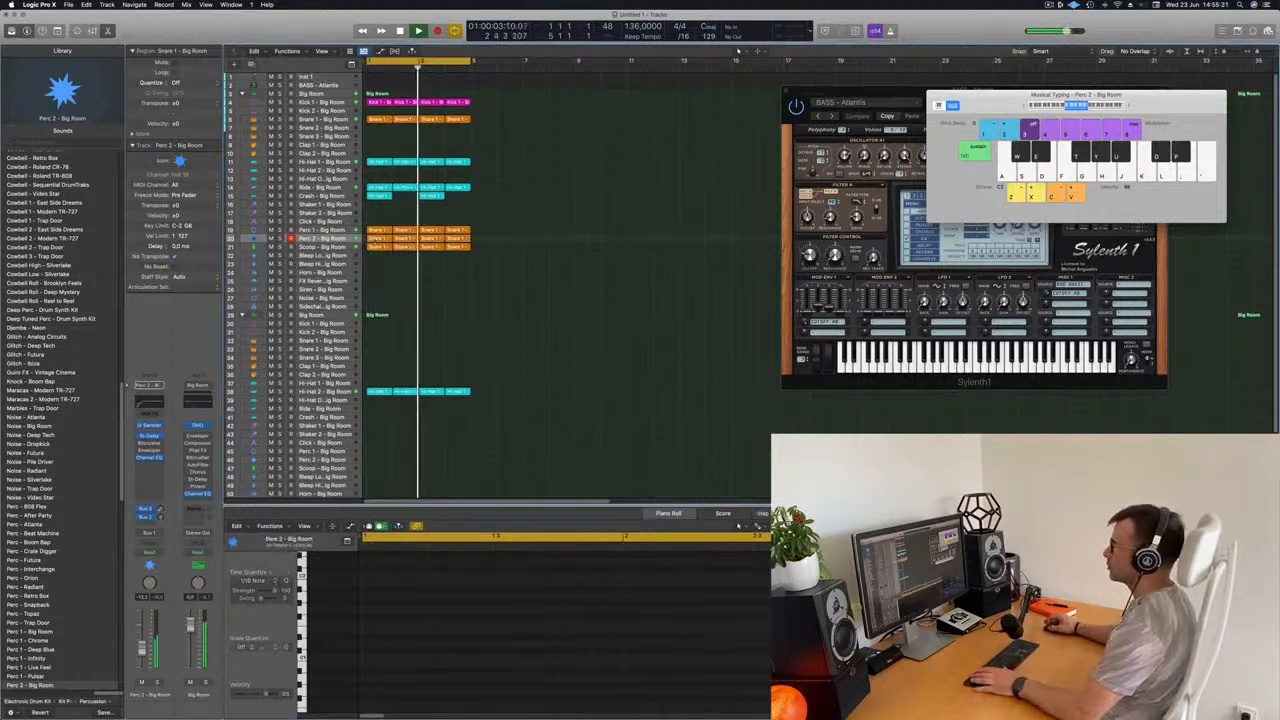
click(340, 240)
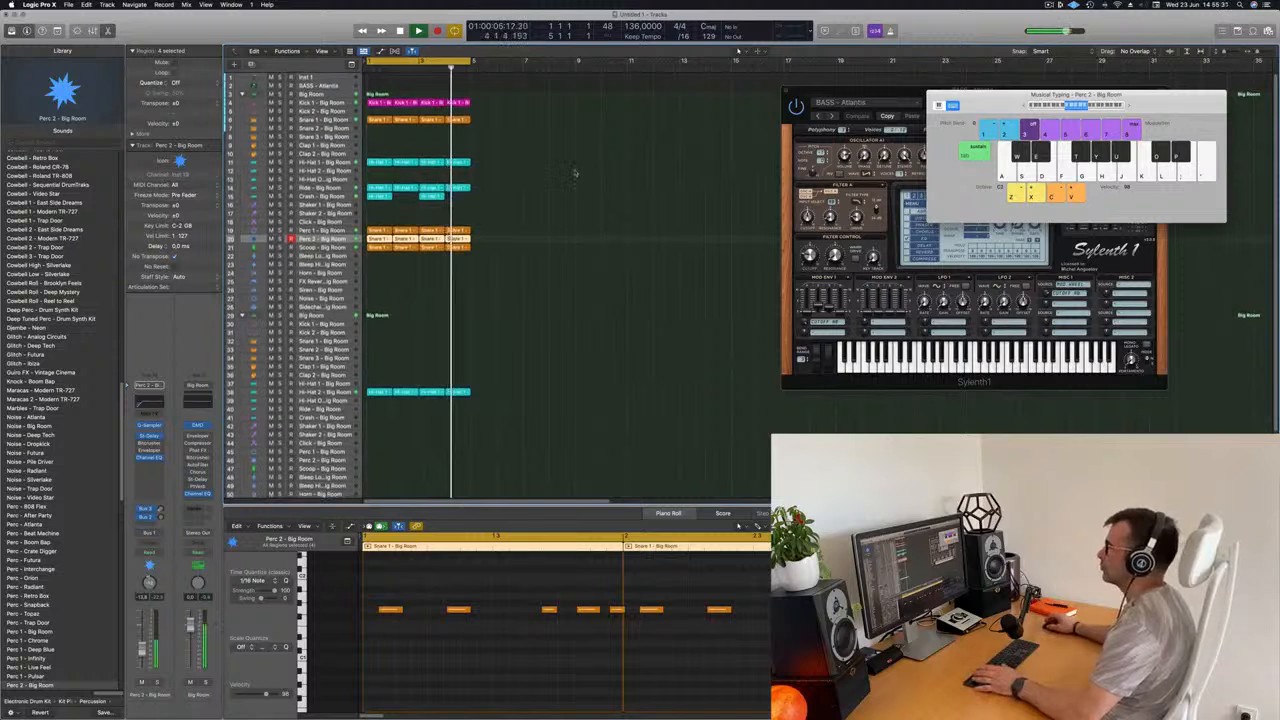
key(Return)
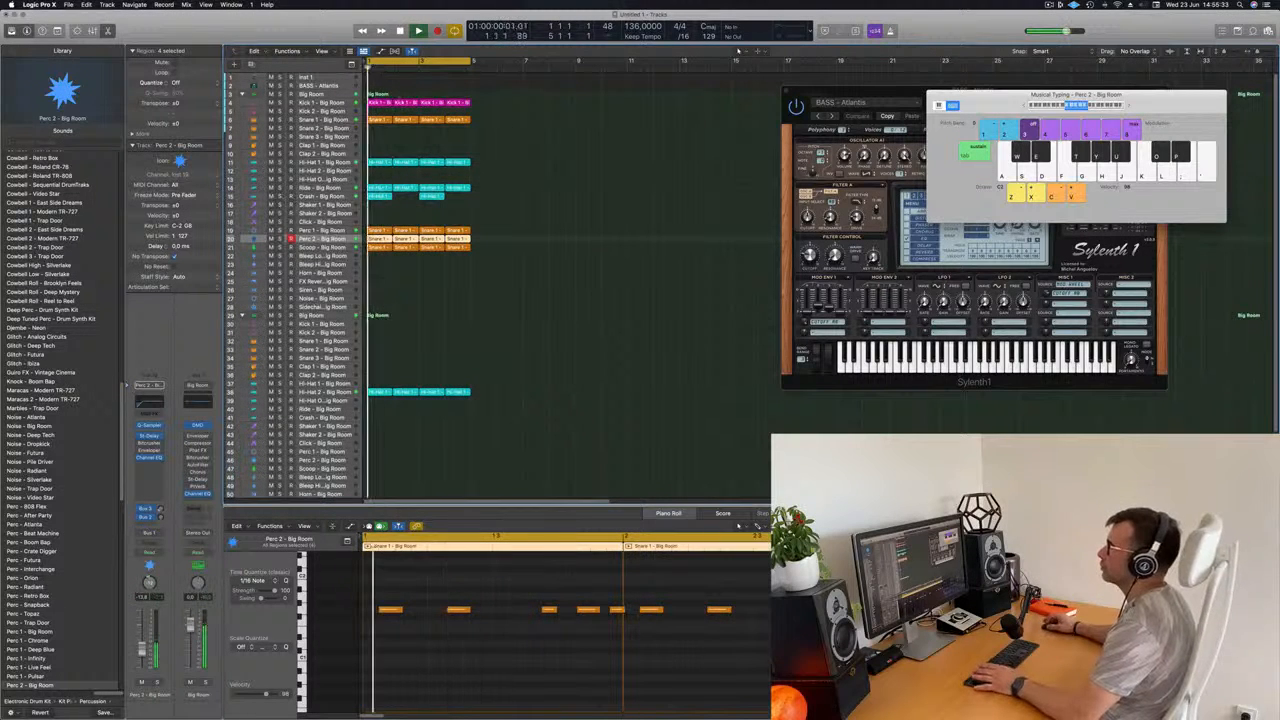
Copy the first-bar Snare 1 region to the Clap 1 track
click(380, 120)
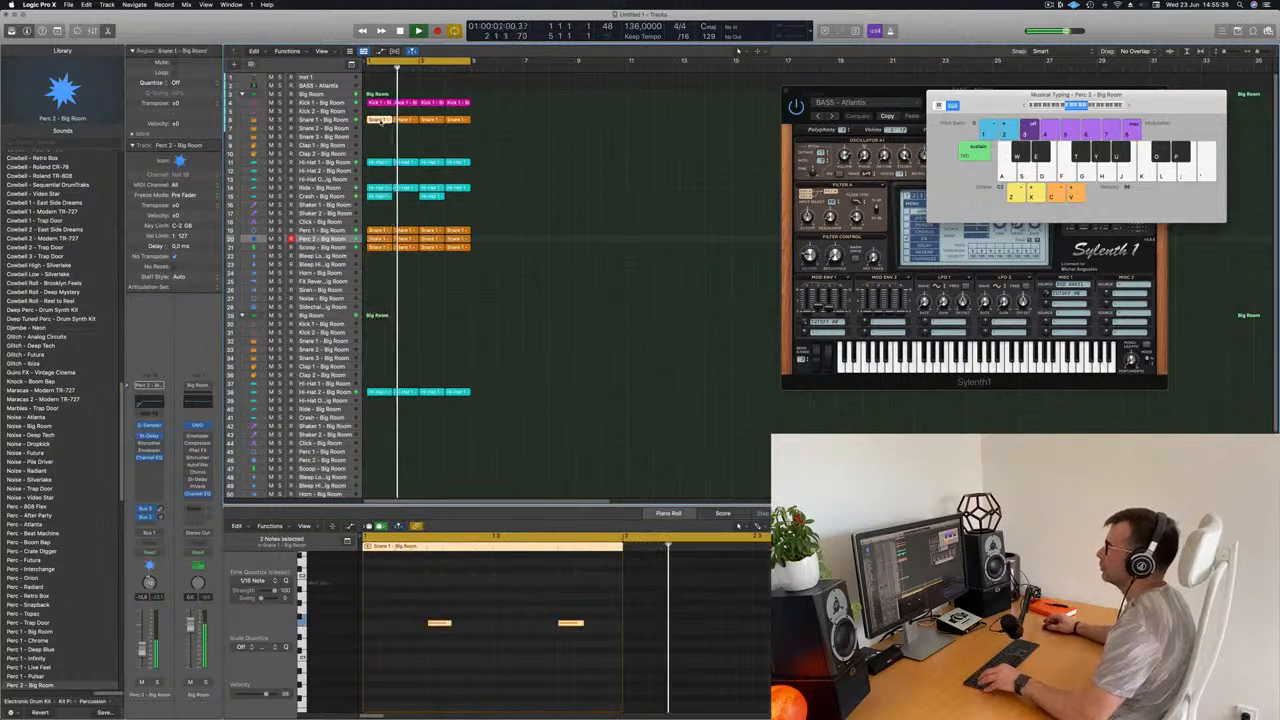
drag(380, 120, 381, 157)
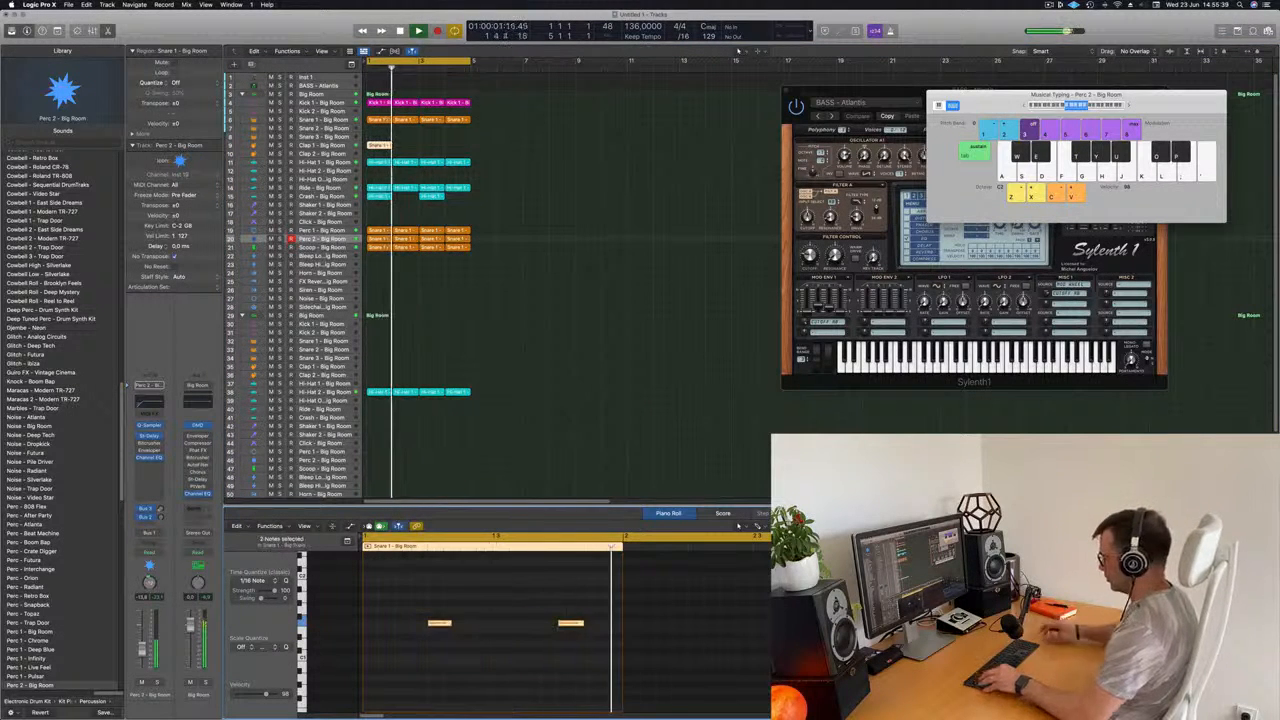
key(Delete)
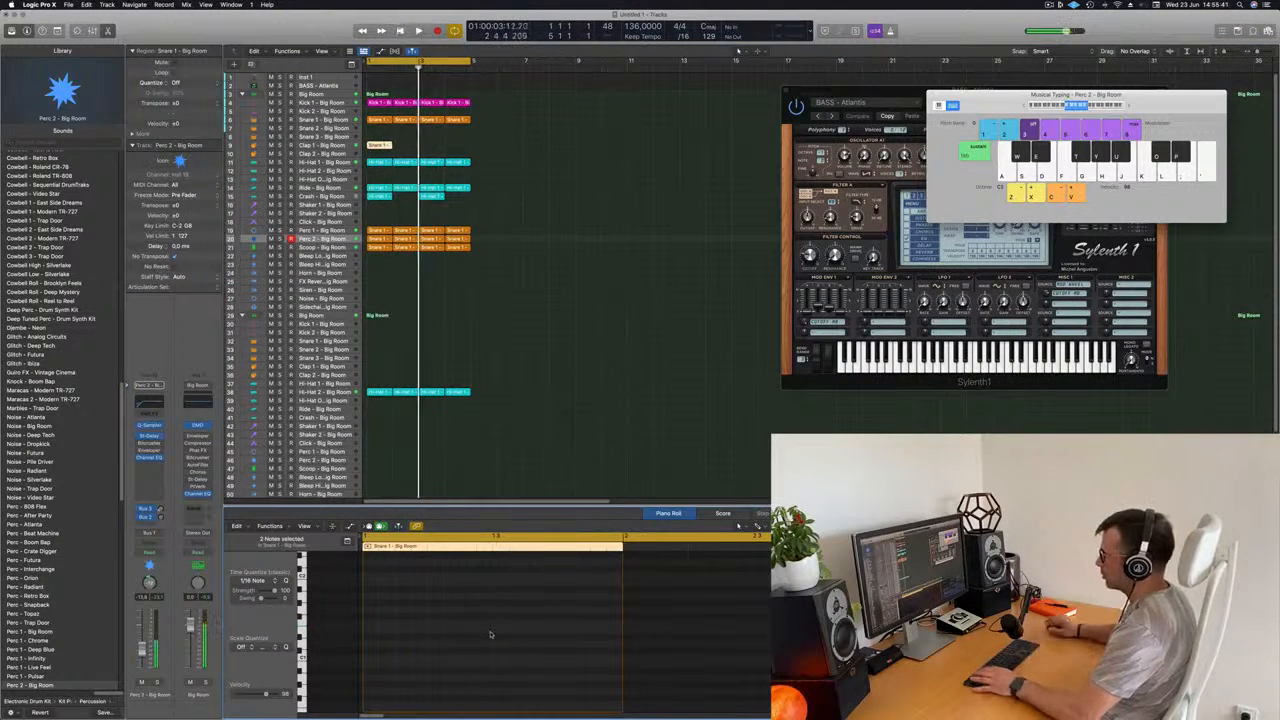
scroll(547, 665, up, 5)
scroll(528, 658, down, 2)
scroll(521, 655, up, 2)
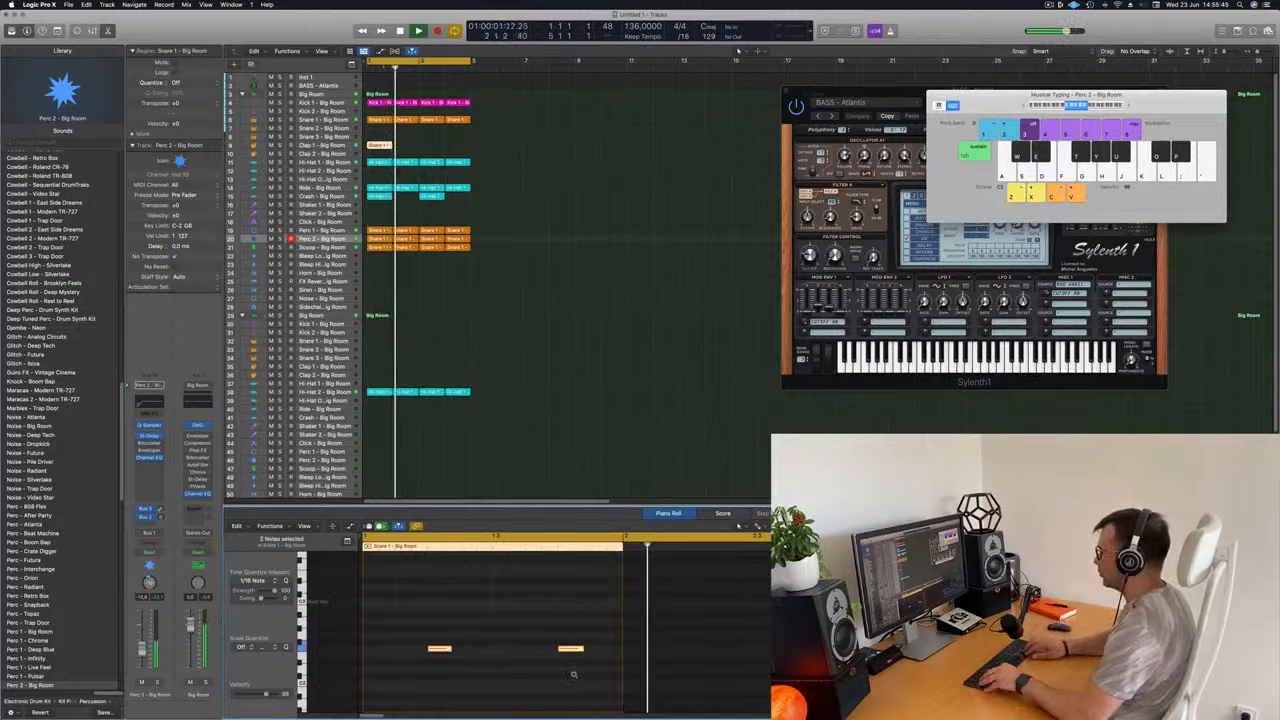
Shift both Clap 1 notes an eighth note later and move the first to an eighth note before the second
key(alt+Right)
key(alt+Right)
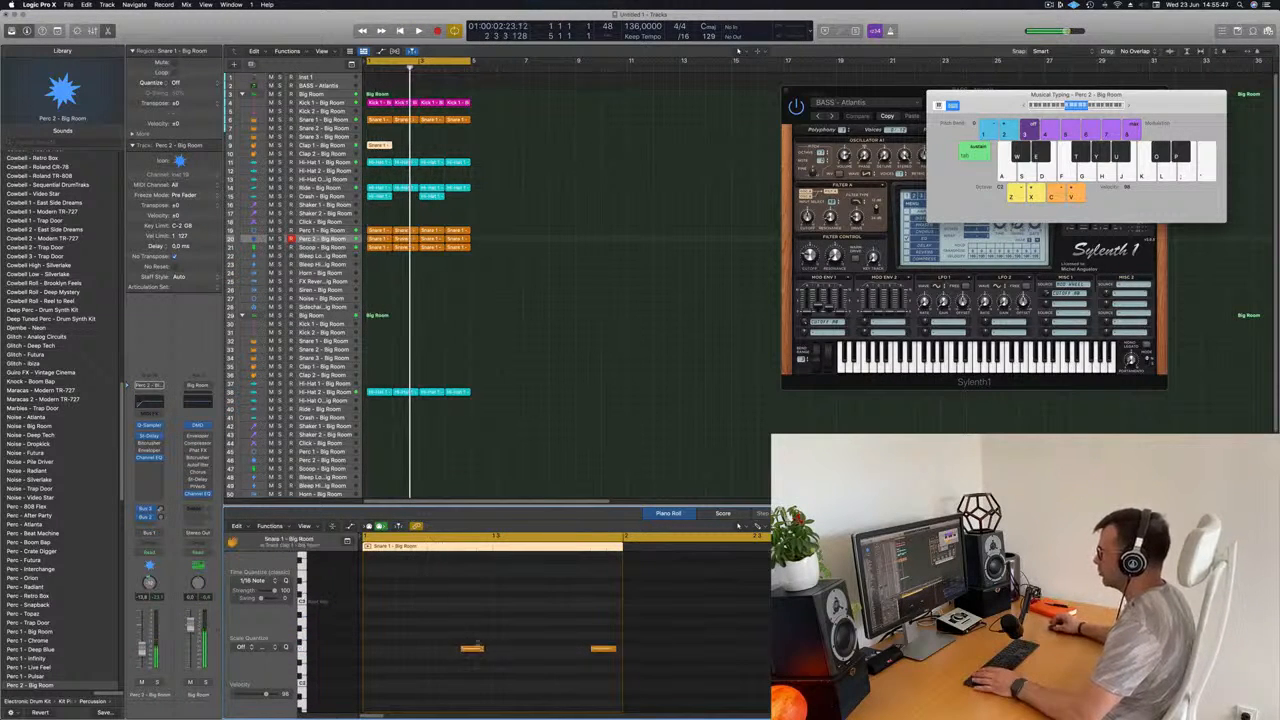
click(477, 647)
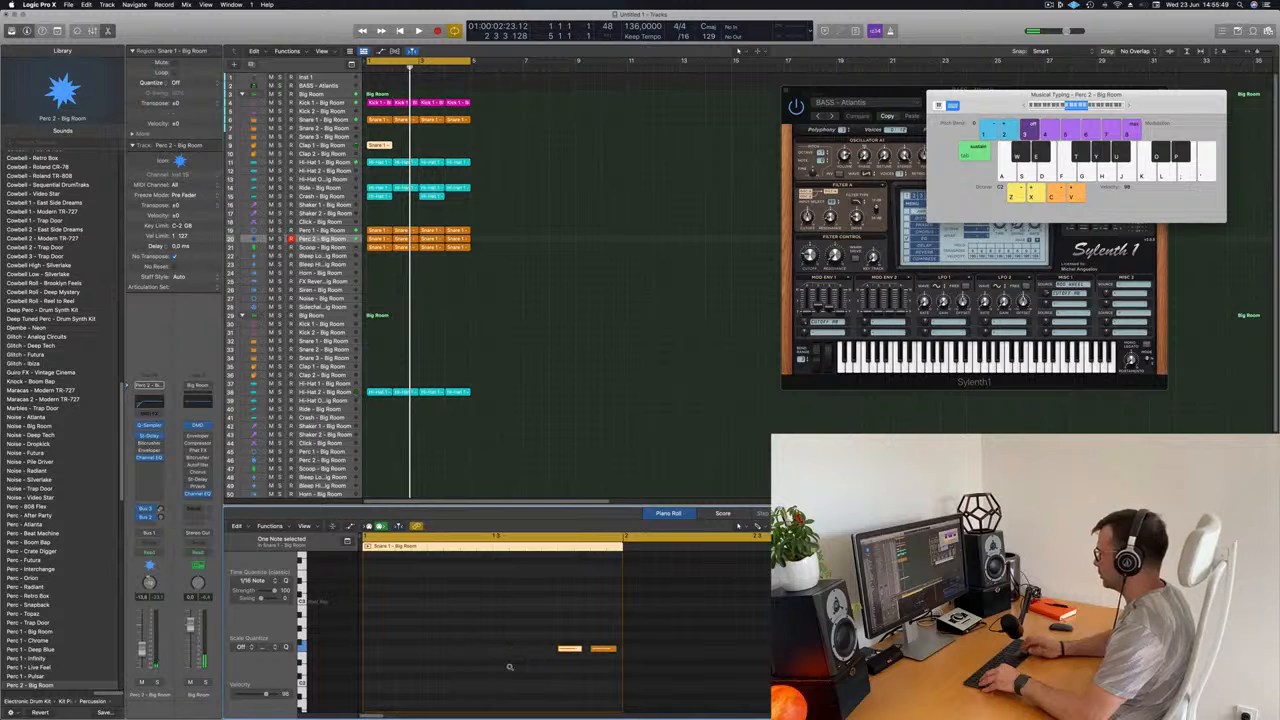
Transpose both Clap 1 notes up an octave while the loop plays
key(space)
drag(542, 622, 626, 686)
key(space)
key(space)
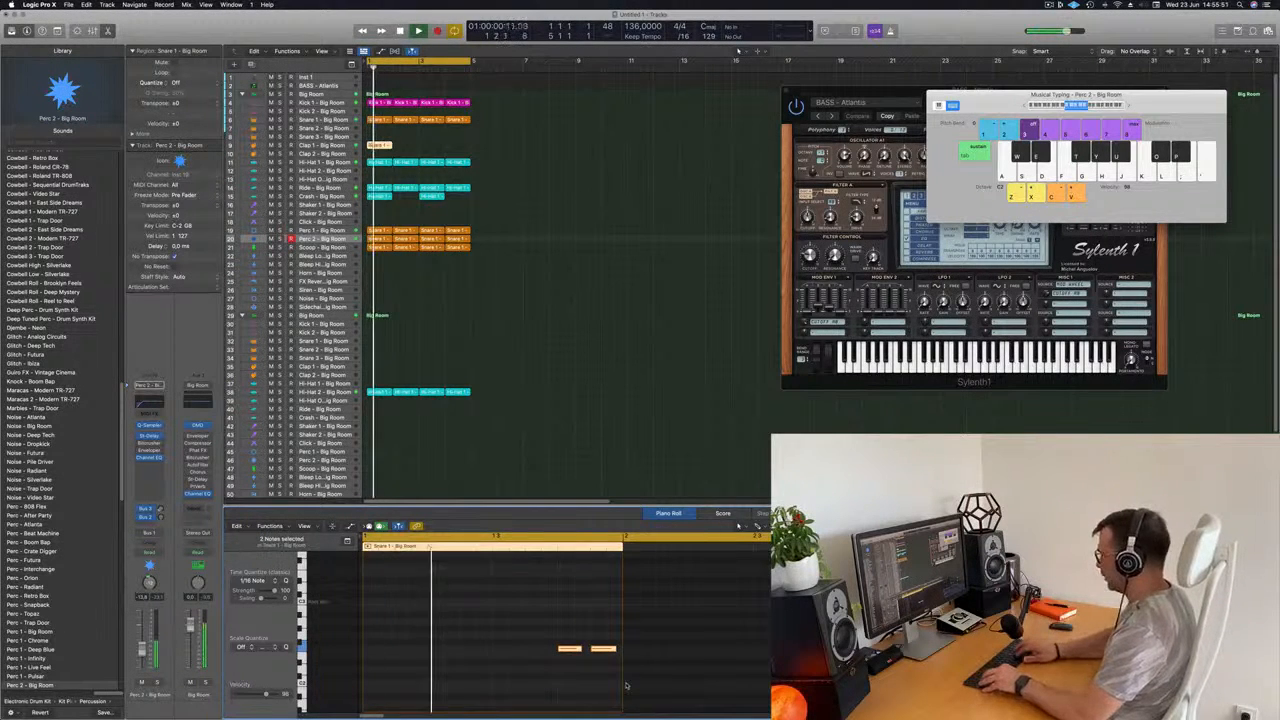
key(alt+shift+Up)
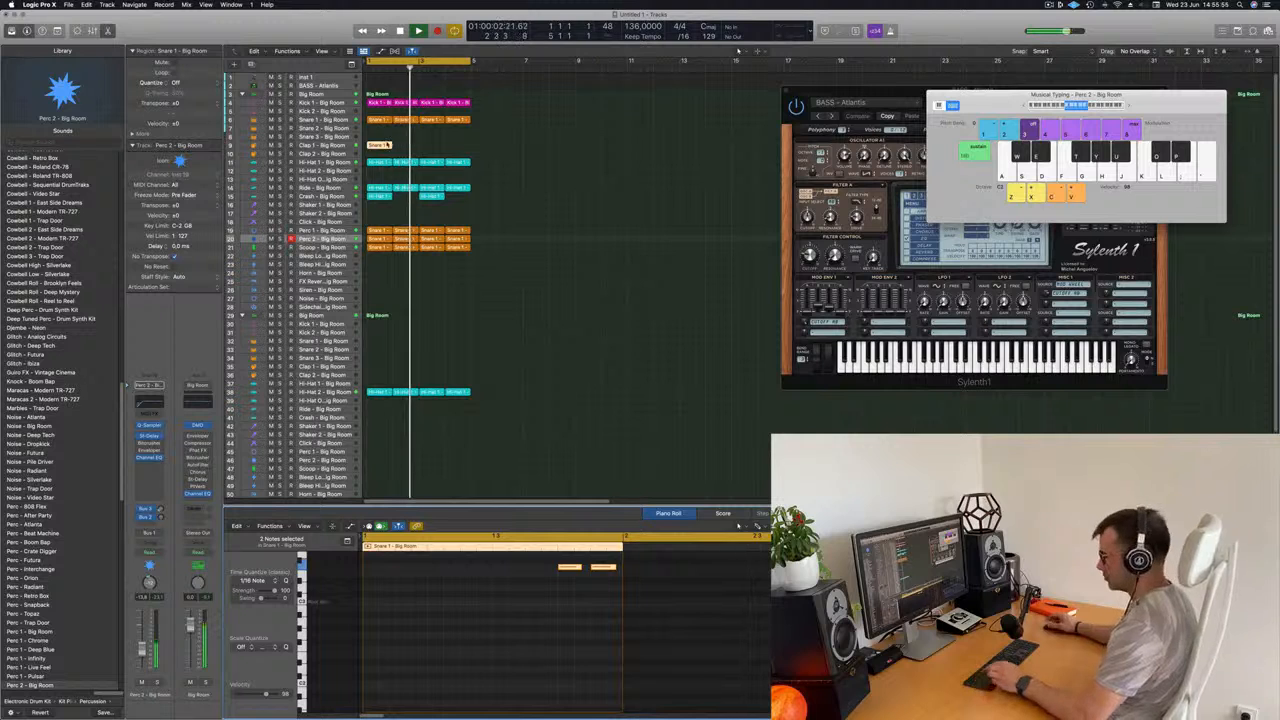
key(super+r)
key(super+r)
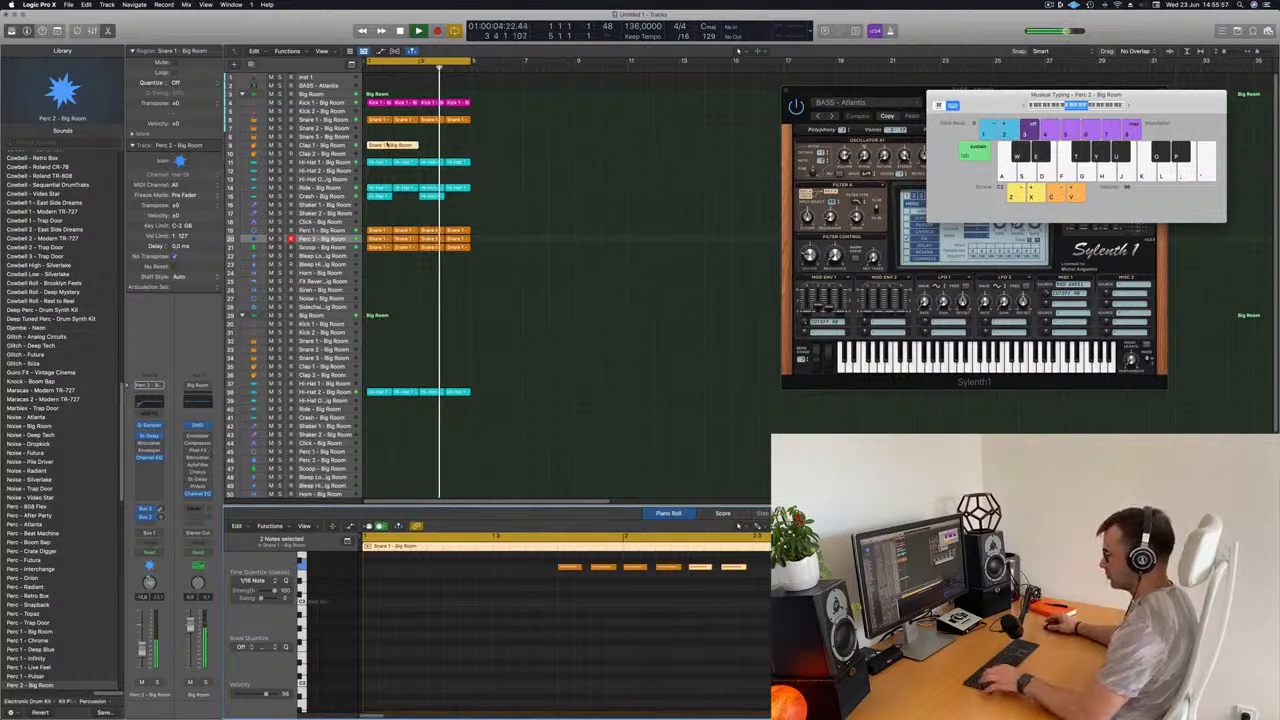
key(super+z)
key(super+z)
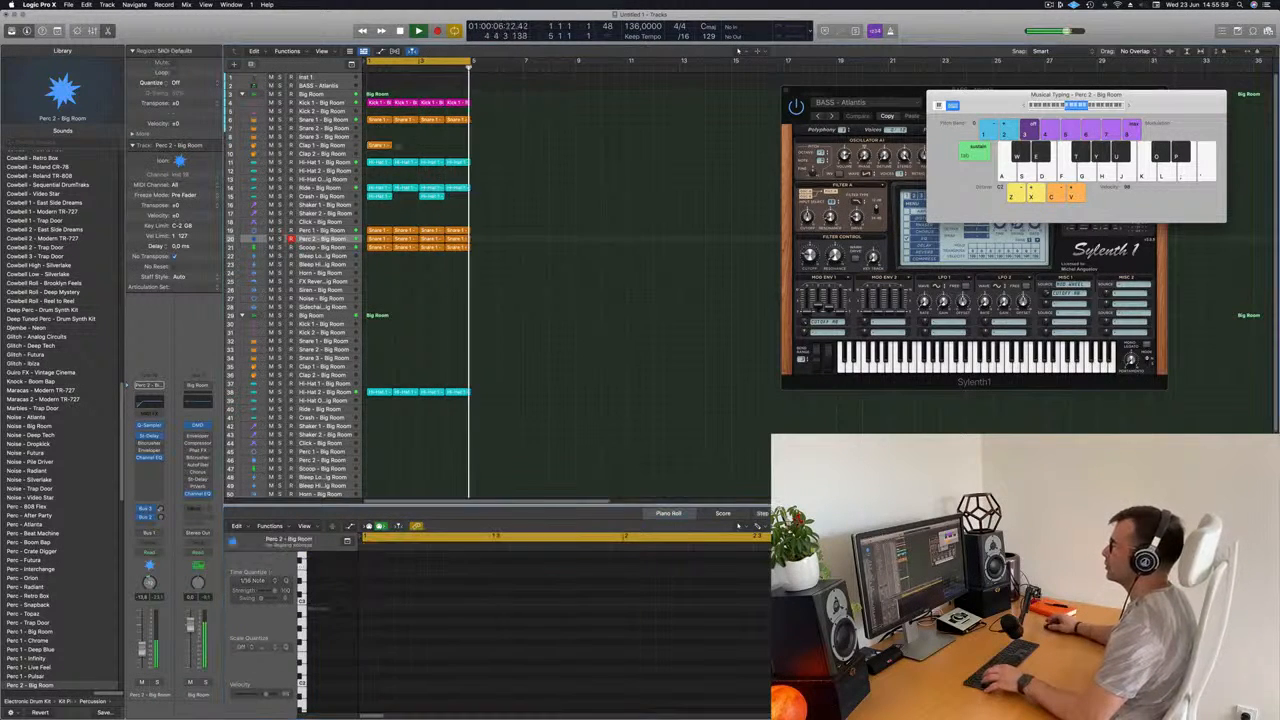
Repeat the first-bar Clap 1 region three times to fill the four-bar loop and select the Clap 1 track
key(super+r)
key(super+r)
key(super+r)
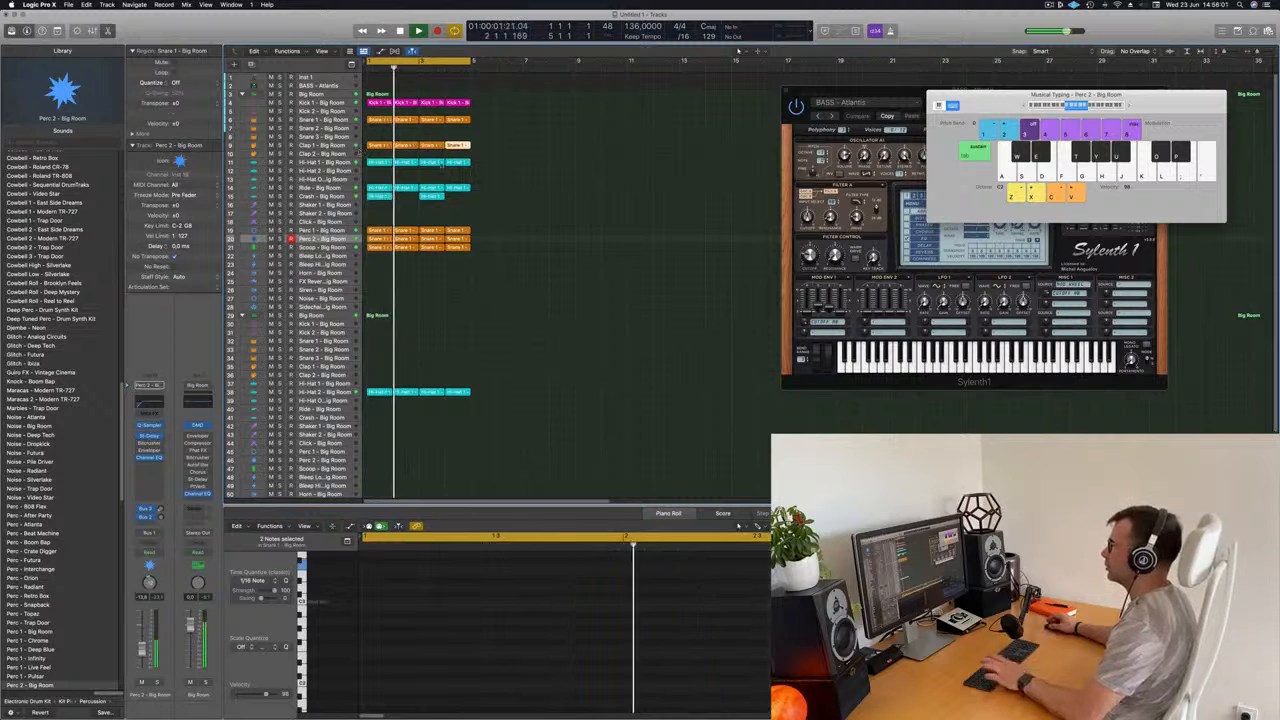
click(378, 145)
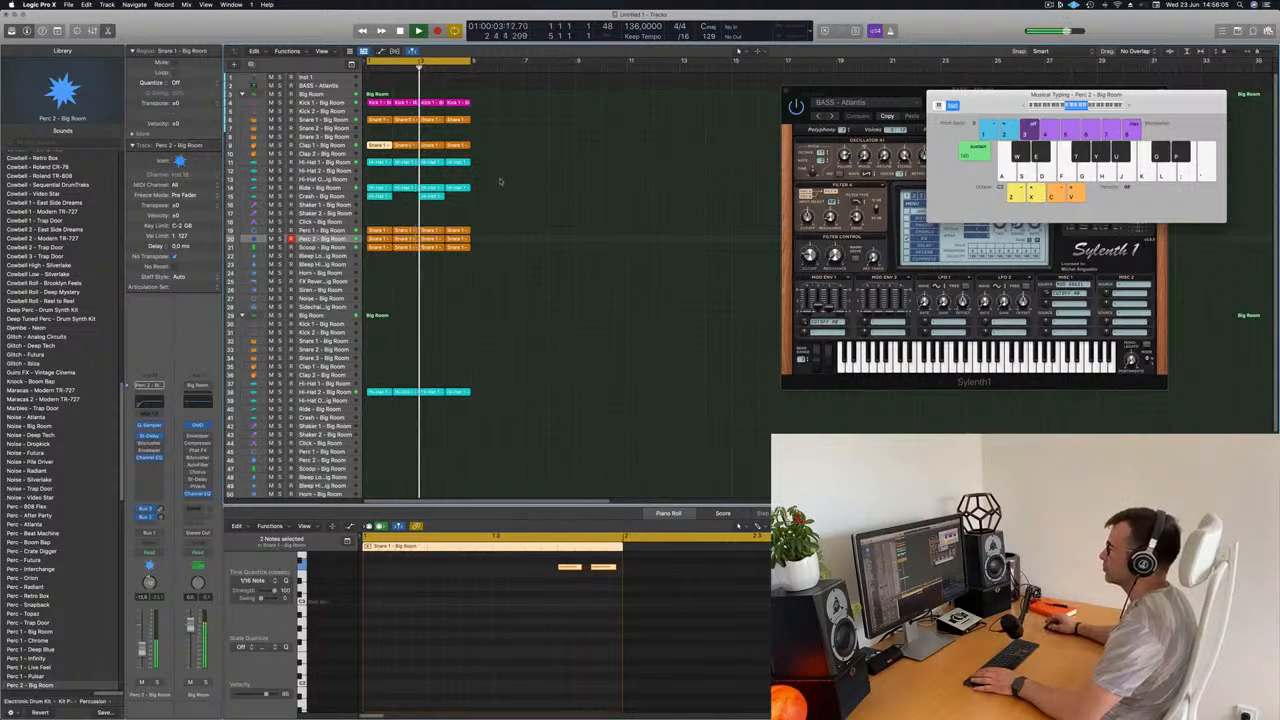
click(340, 146)
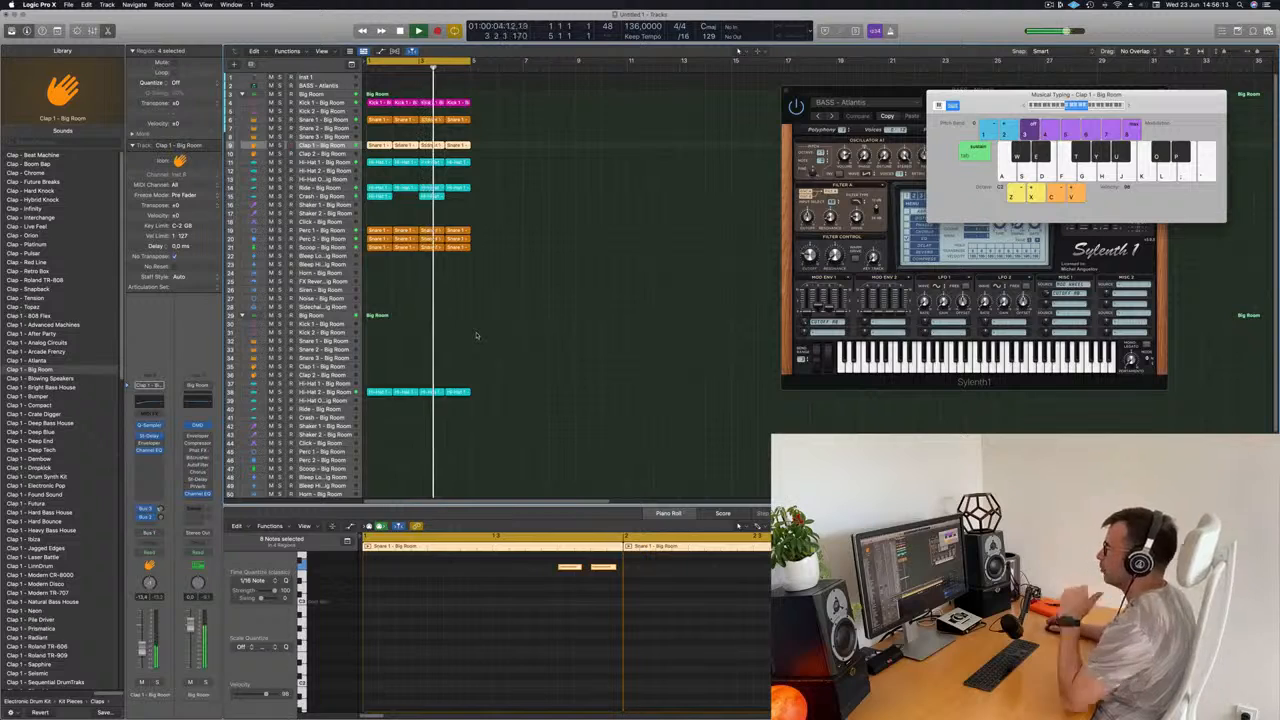
Color and name all regions in the arrangement by their tracks, leaving no region selected
scroll(476, 333, down, 2)
scroll(476, 333, down, 1)
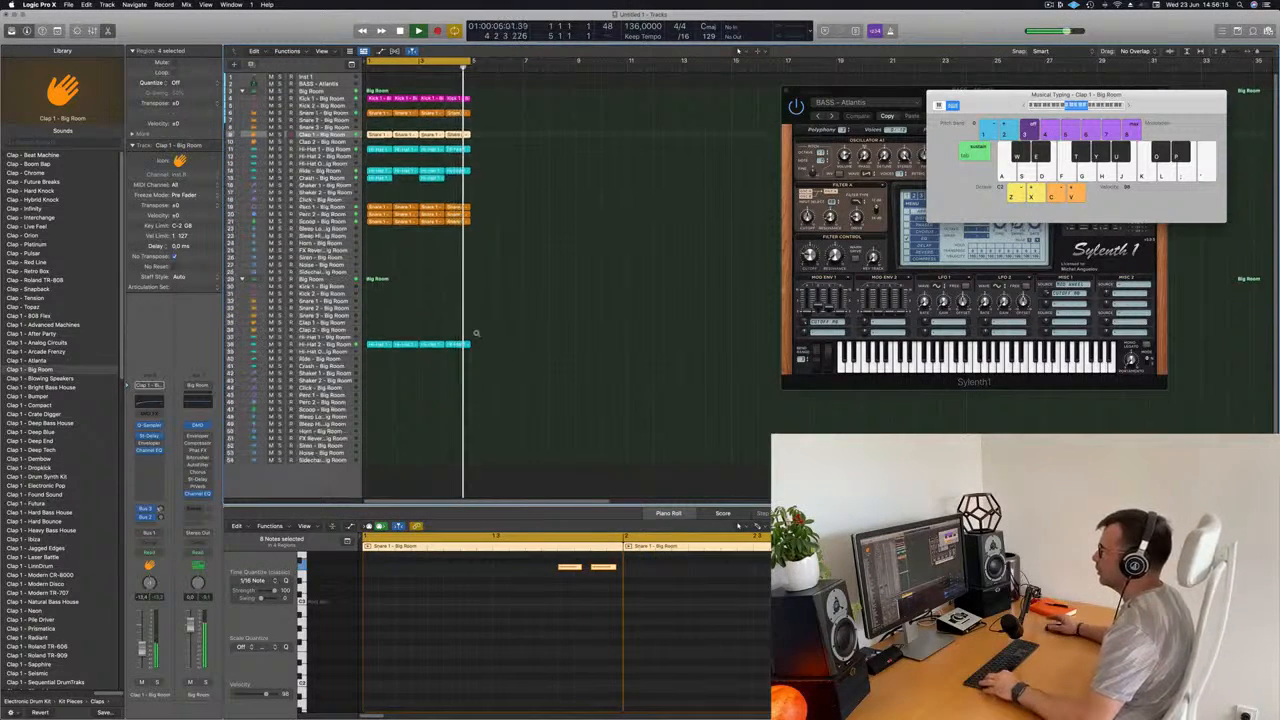
scroll(489, 322, down, 1)
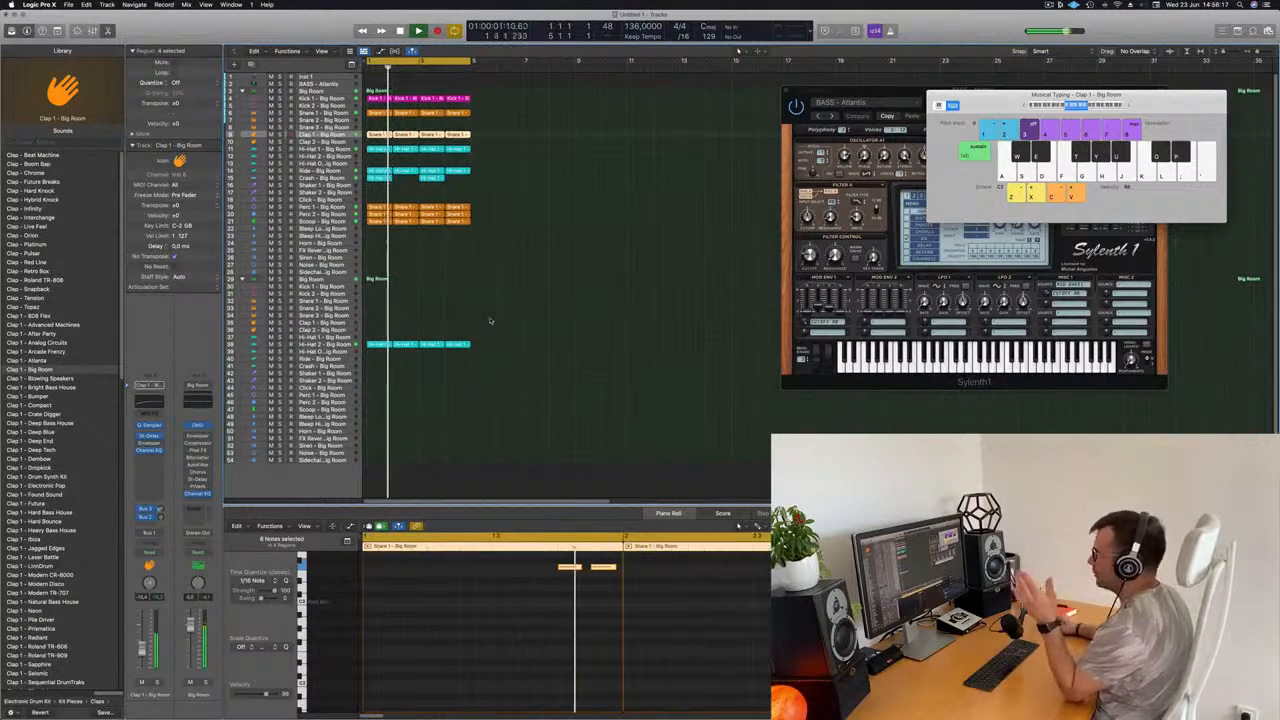
key(super+a)
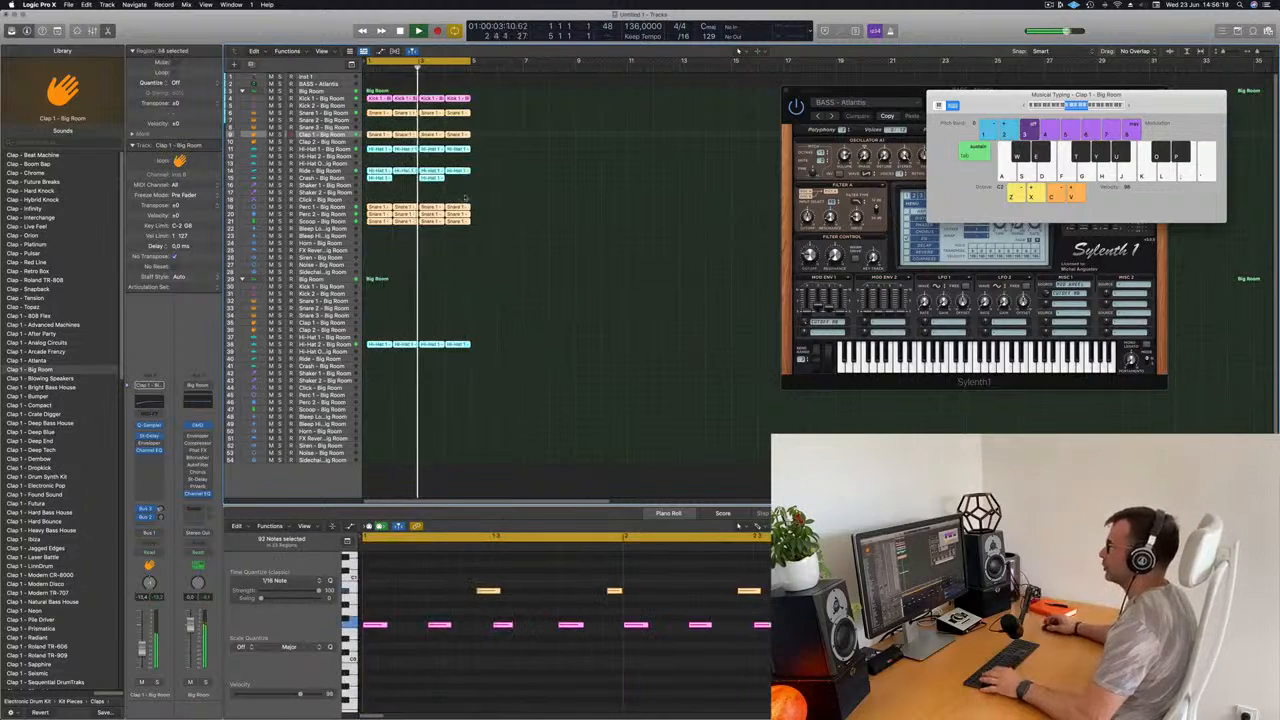
right_click(455, 206)
key(Escape)
right_click(456, 207)
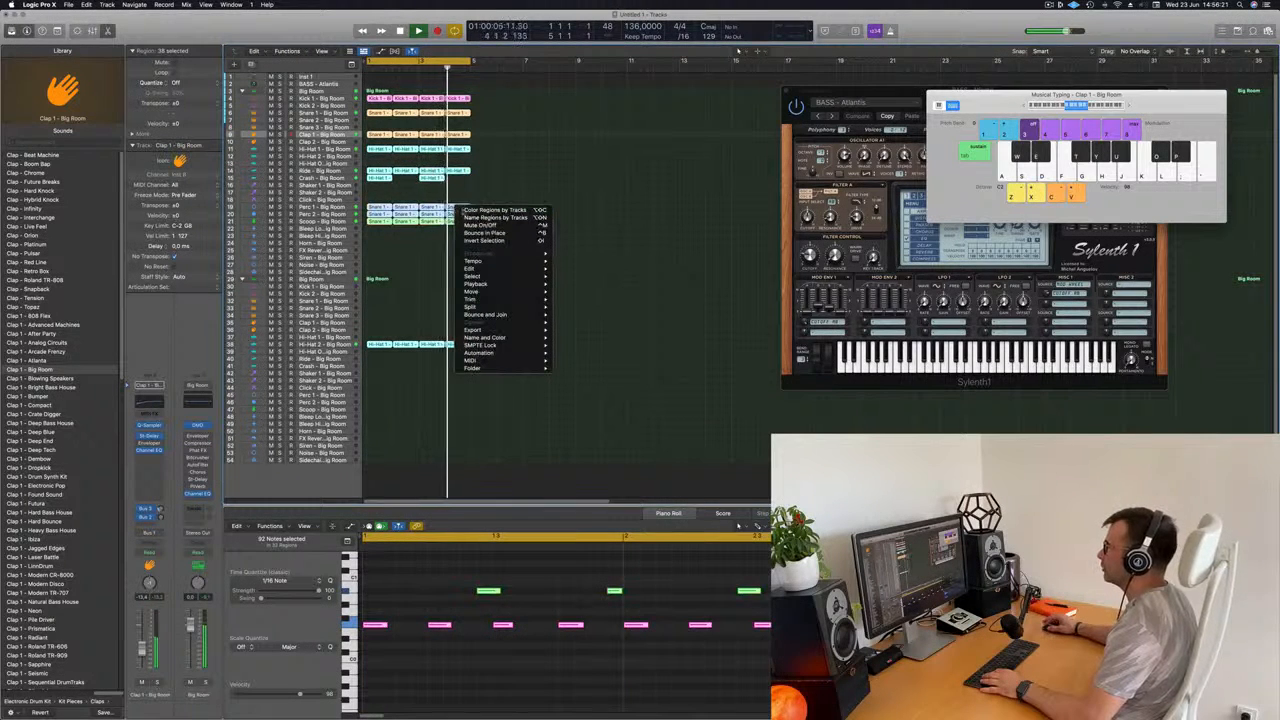
click(494, 216)
click(530, 209)
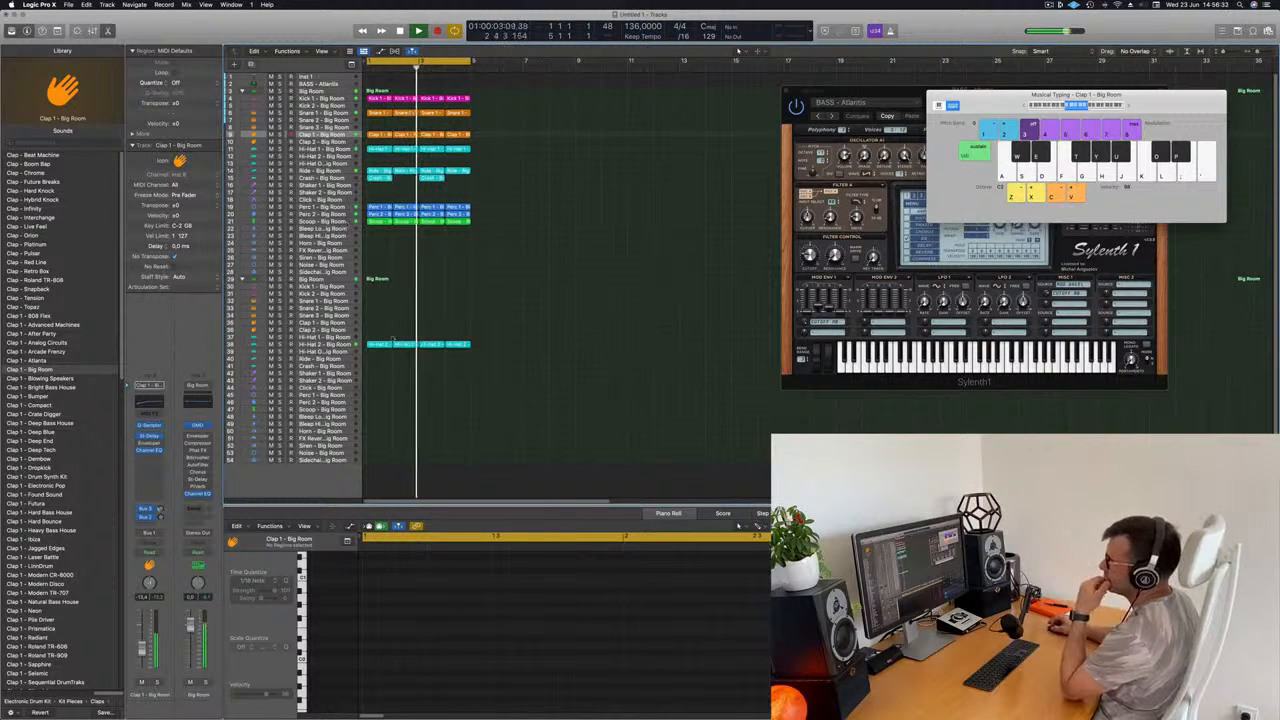
Review the Hi-Hat 2, bass, Scoop, Perc 1 and Ride tracks in turn during loop playback to examine their note patterns
click(320, 344)
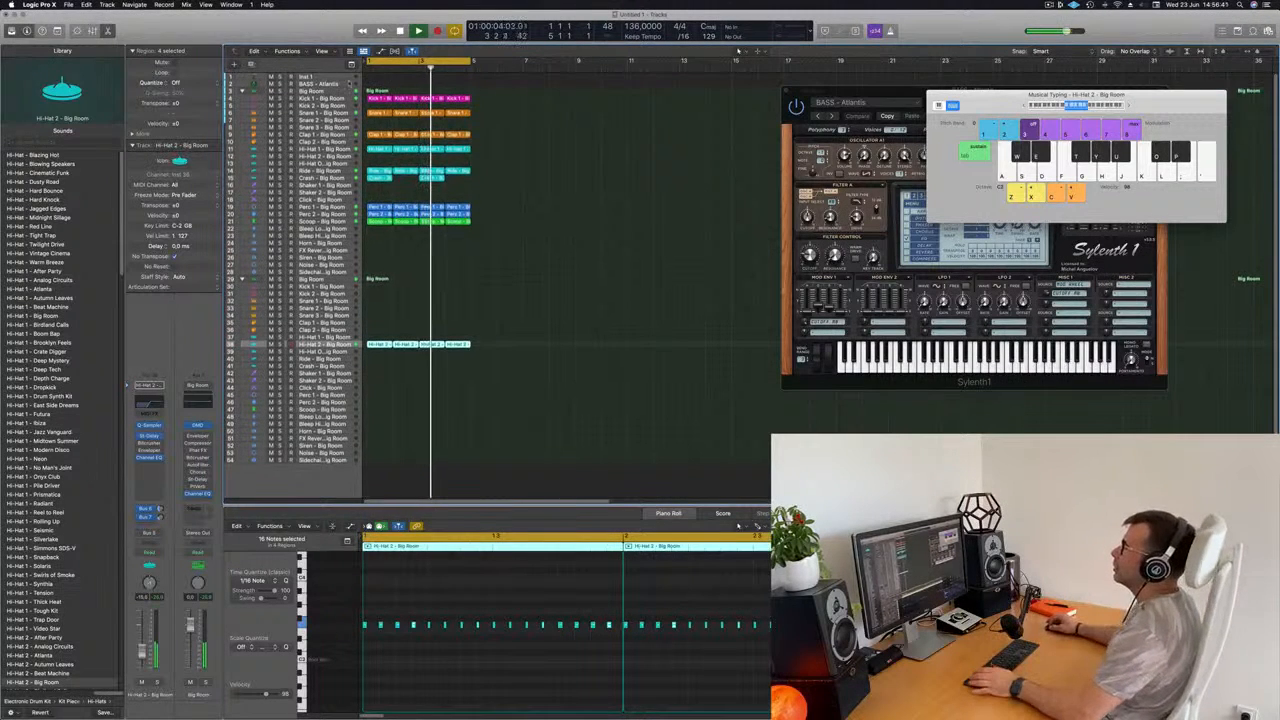
click(330, 83)
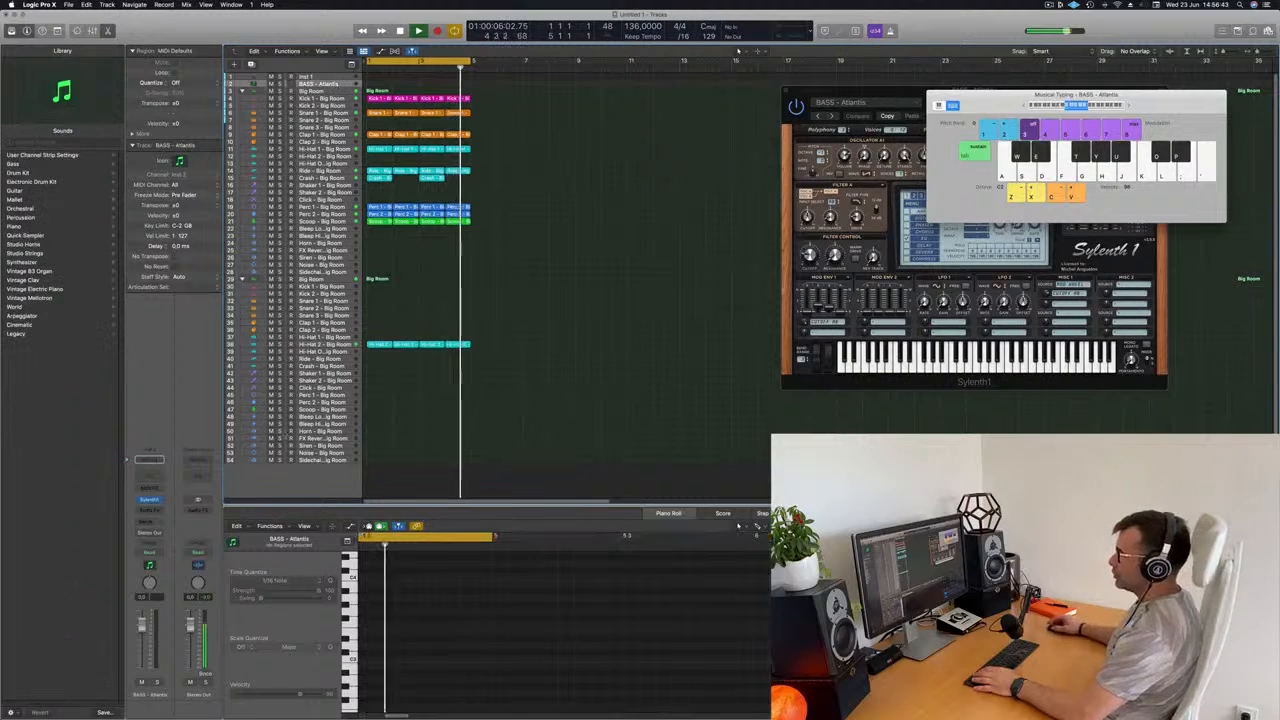
key(space)
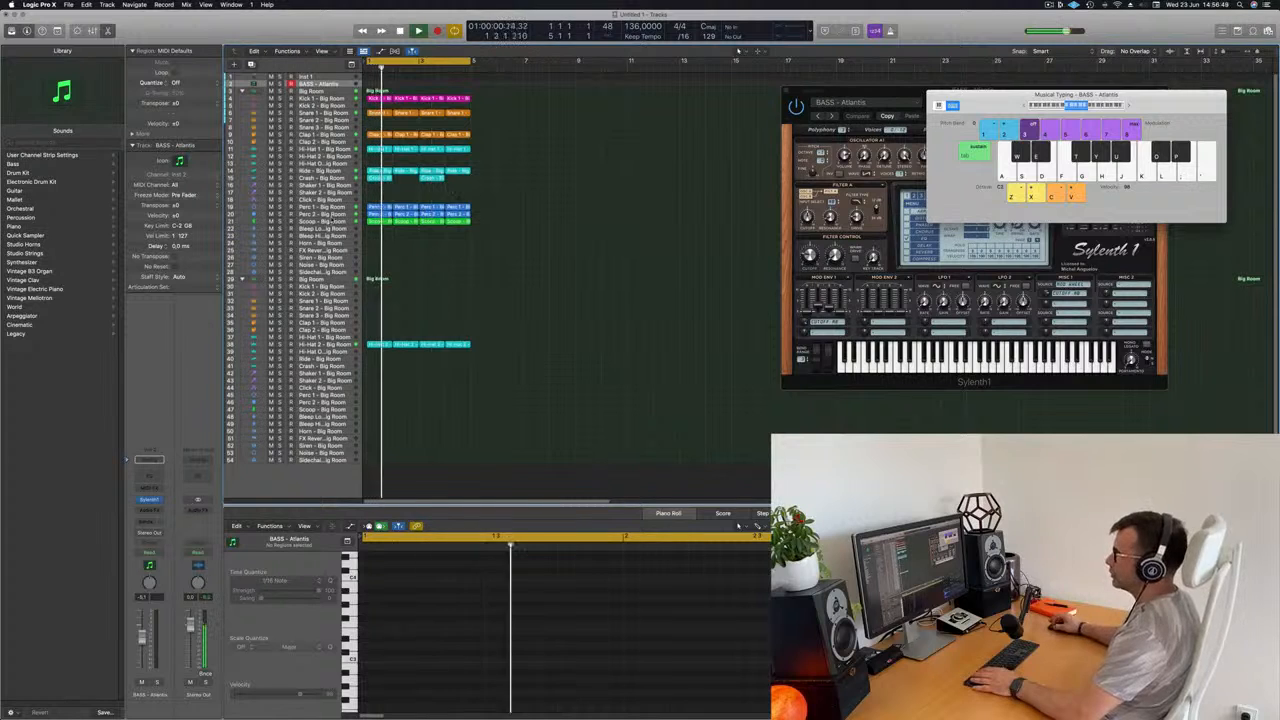
click(332, 221)
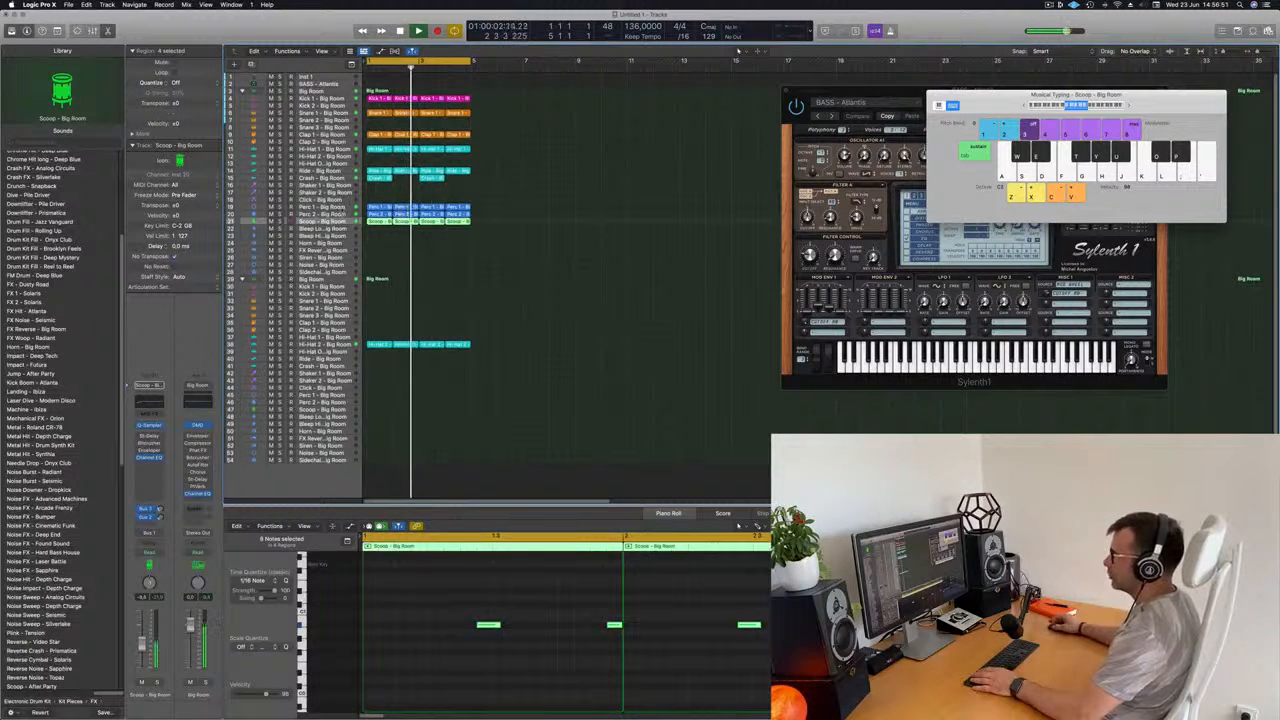
click(343, 207)
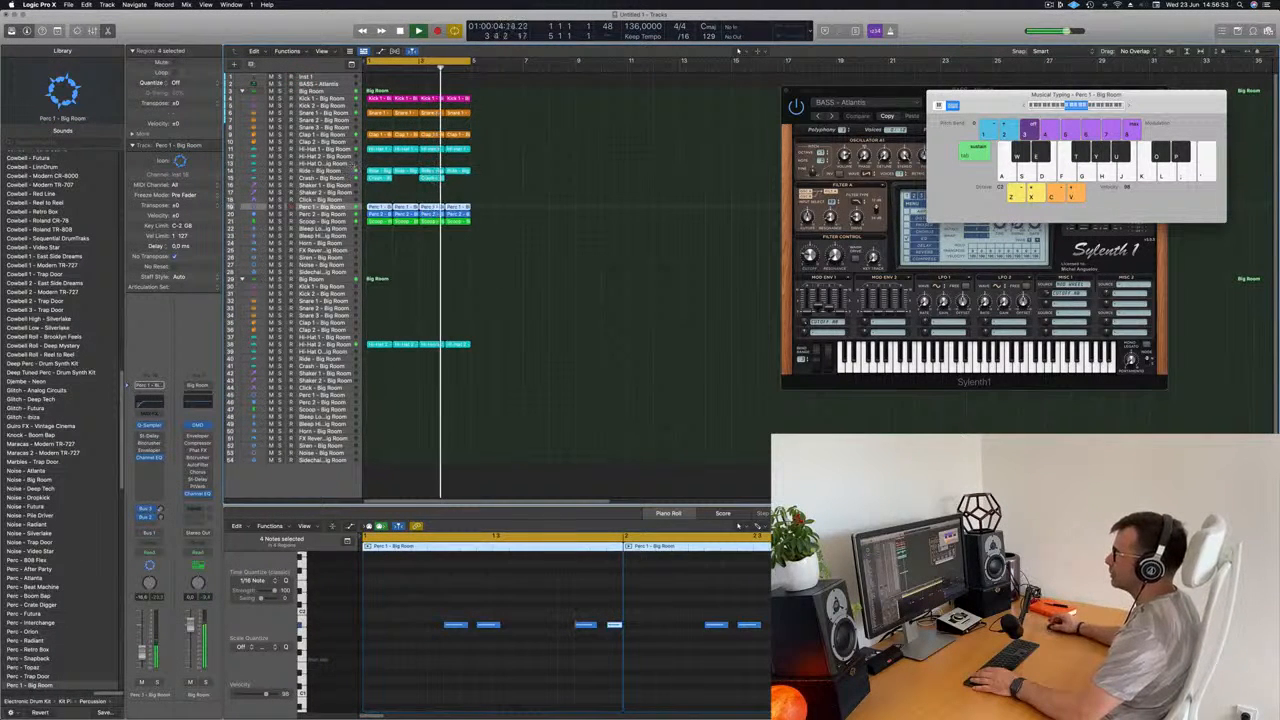
click(340, 171)
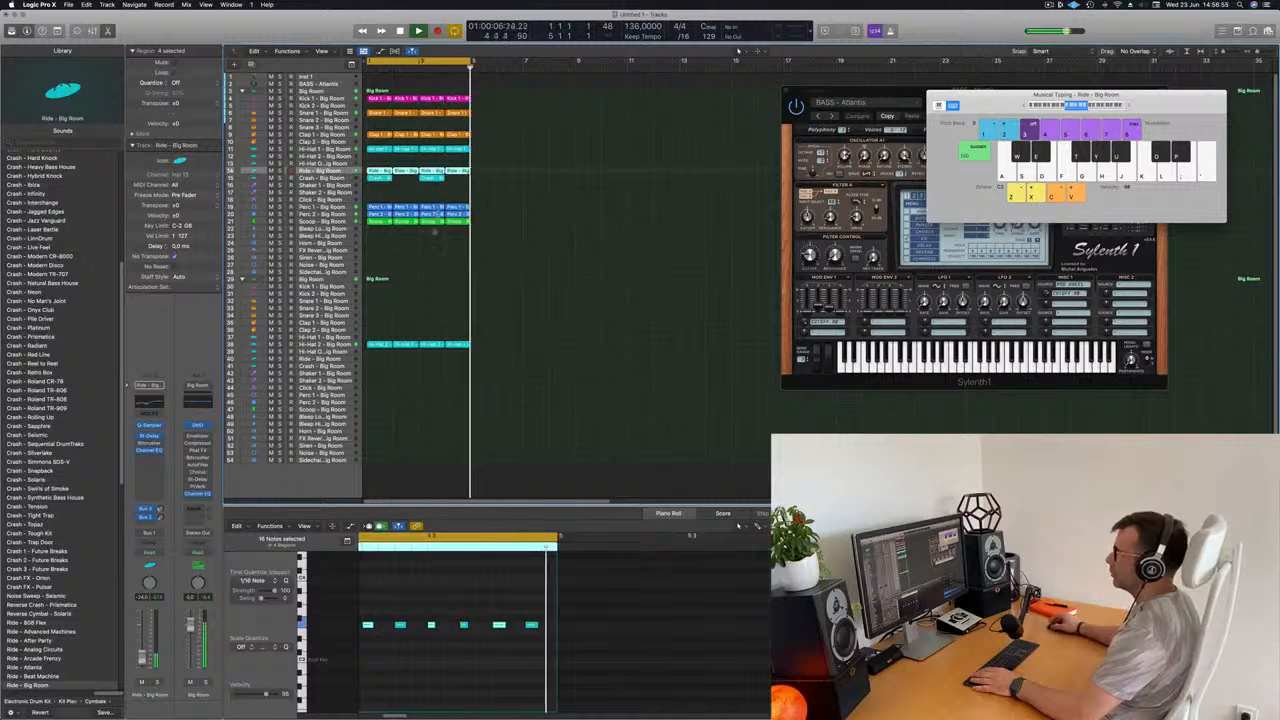
Move the first-bar Ride region onto the BASS - Atlantis track so the Sylenth1 bass plays its pattern
click(381, 170)
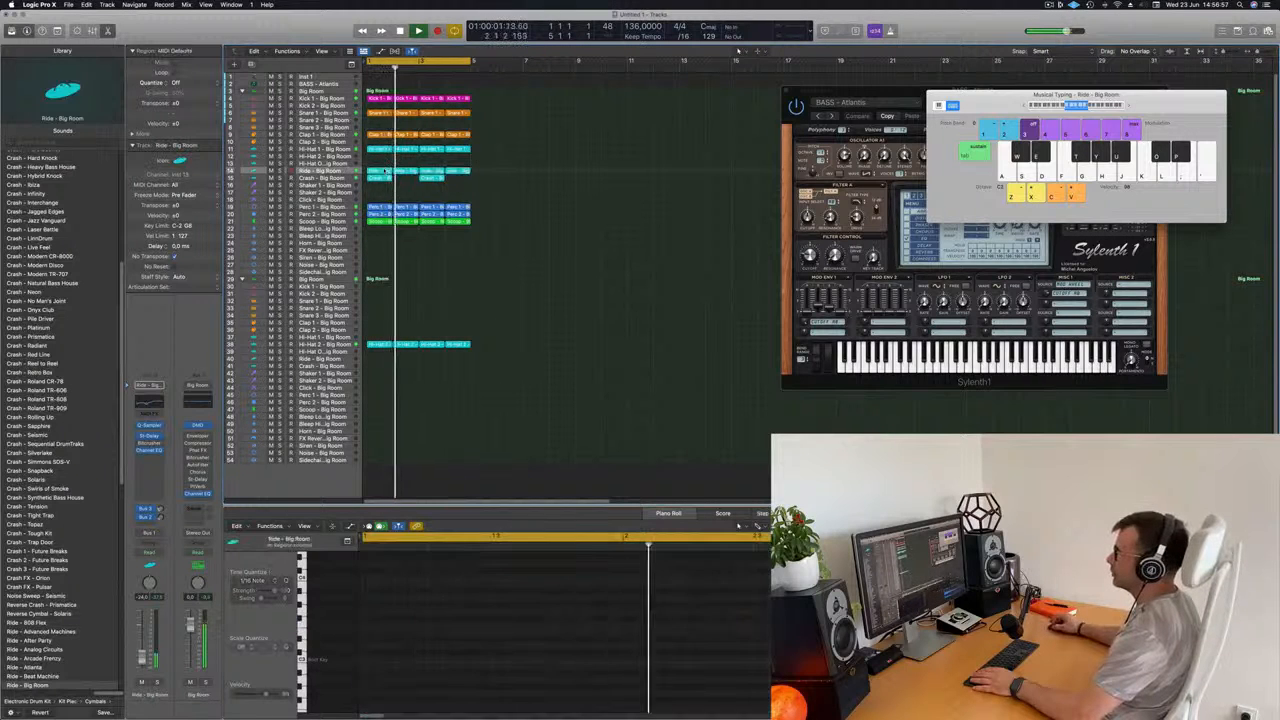
drag(381, 170, 387, 90)
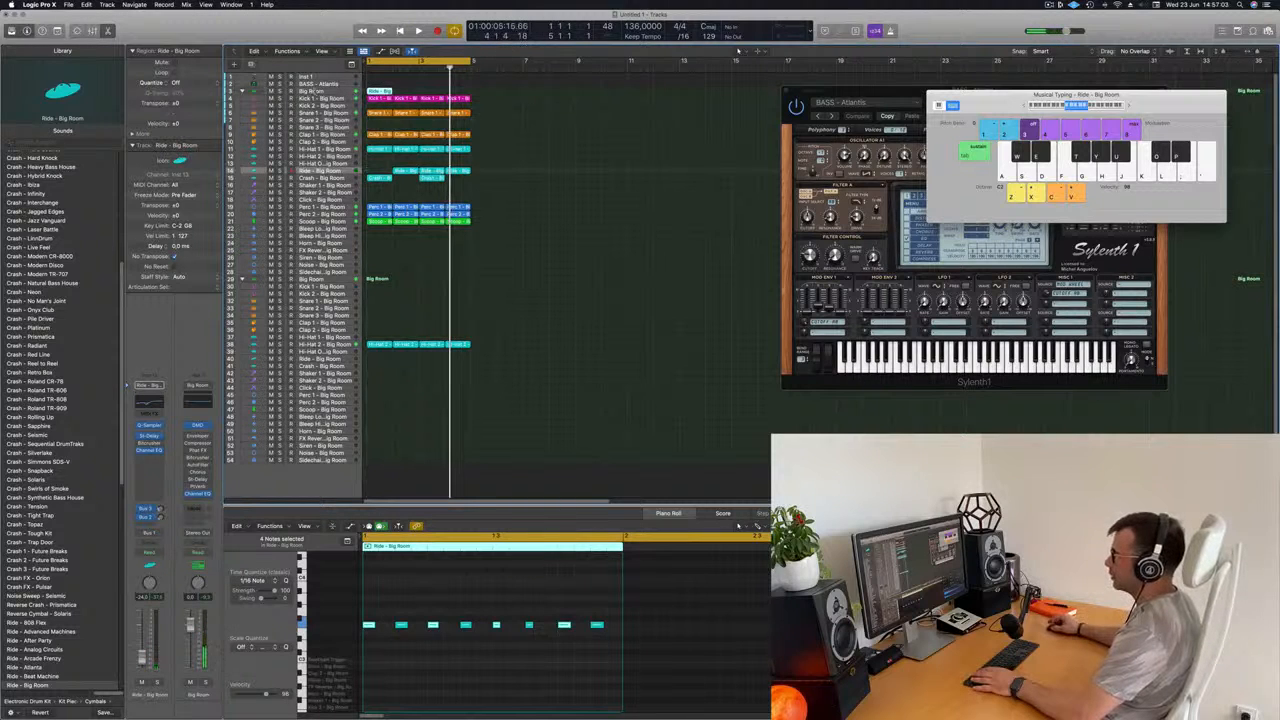
click(330, 92)
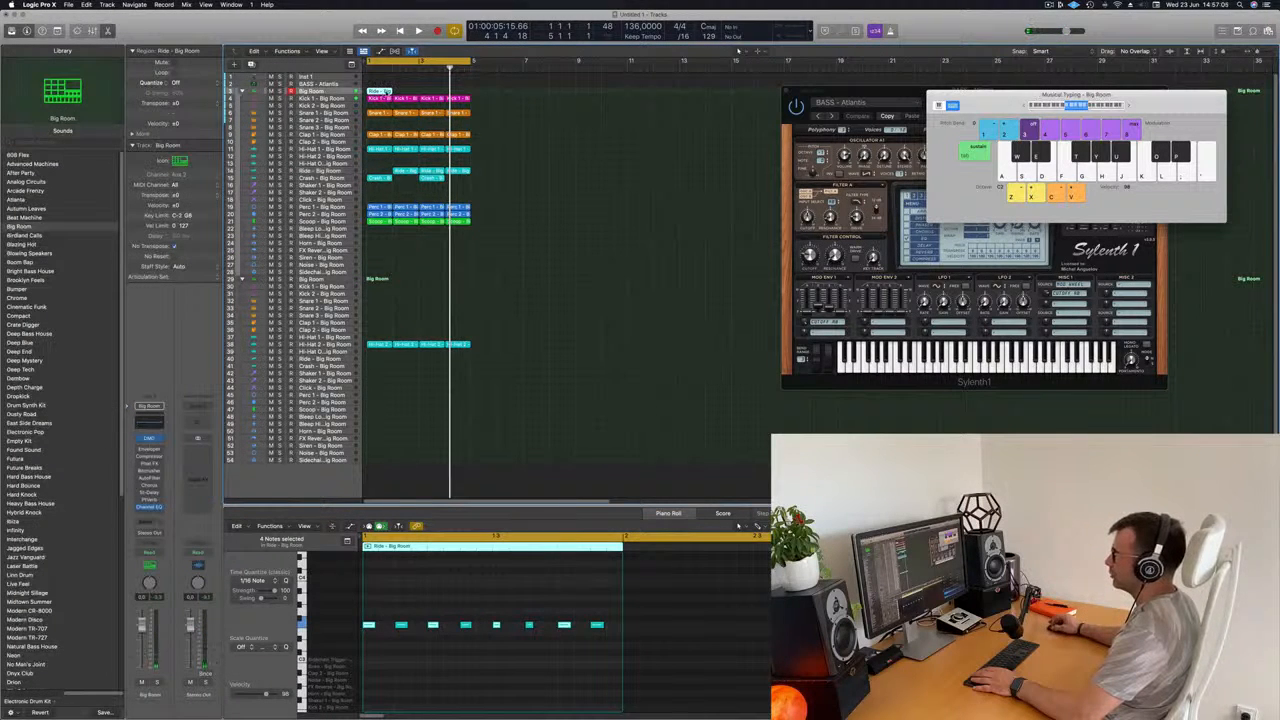
drag(386, 91, 386, 84)
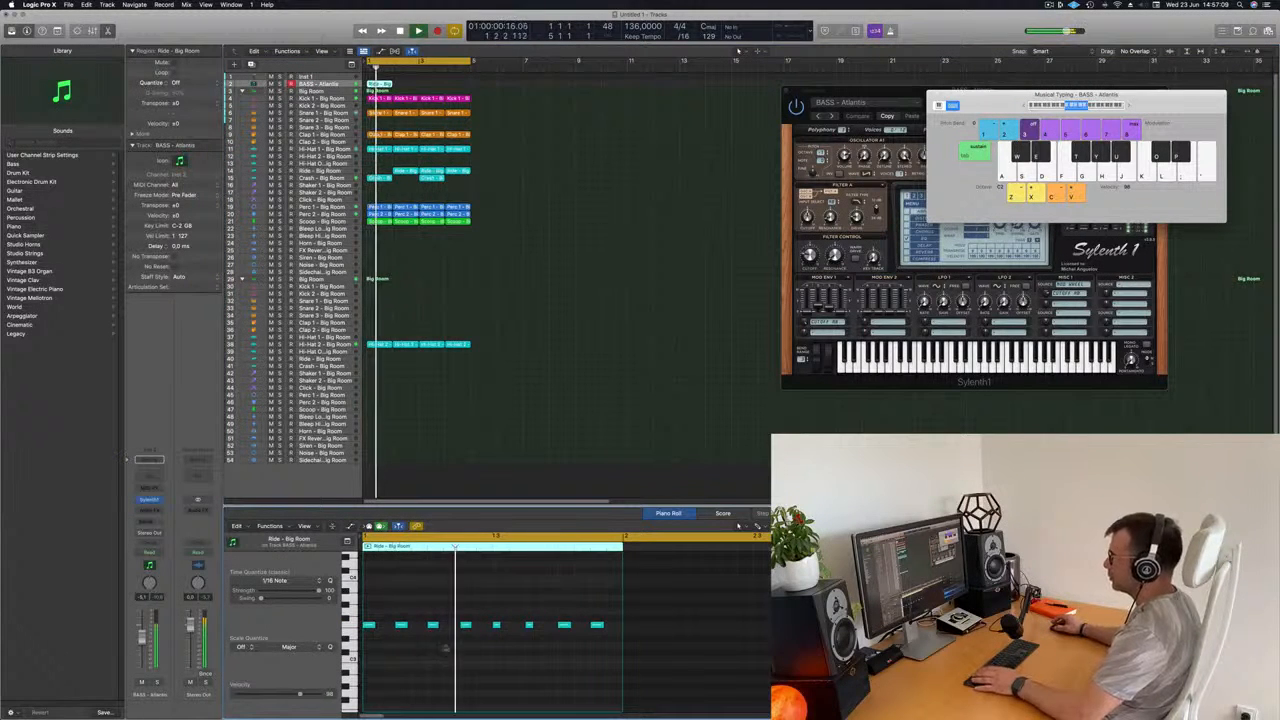
Transpose all eight notes of the region on the bass track down an octave
scroll(480, 643, up, 5)
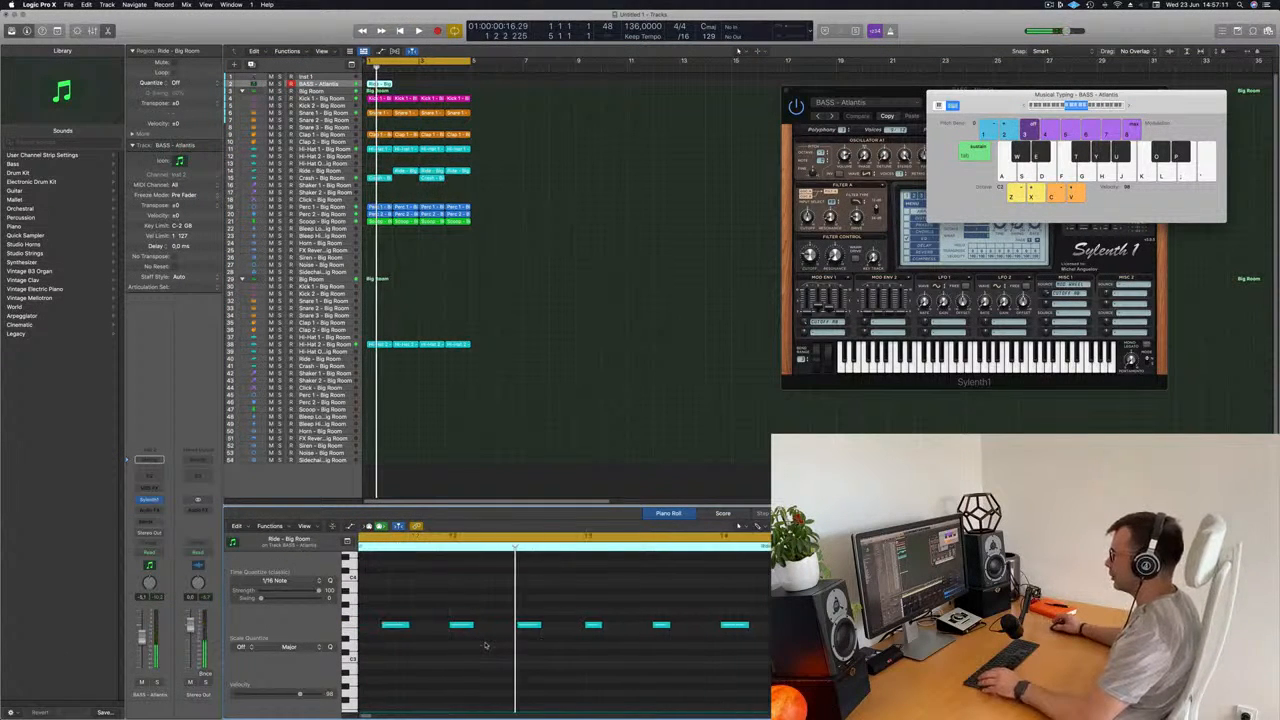
key(alt+shift+Down)
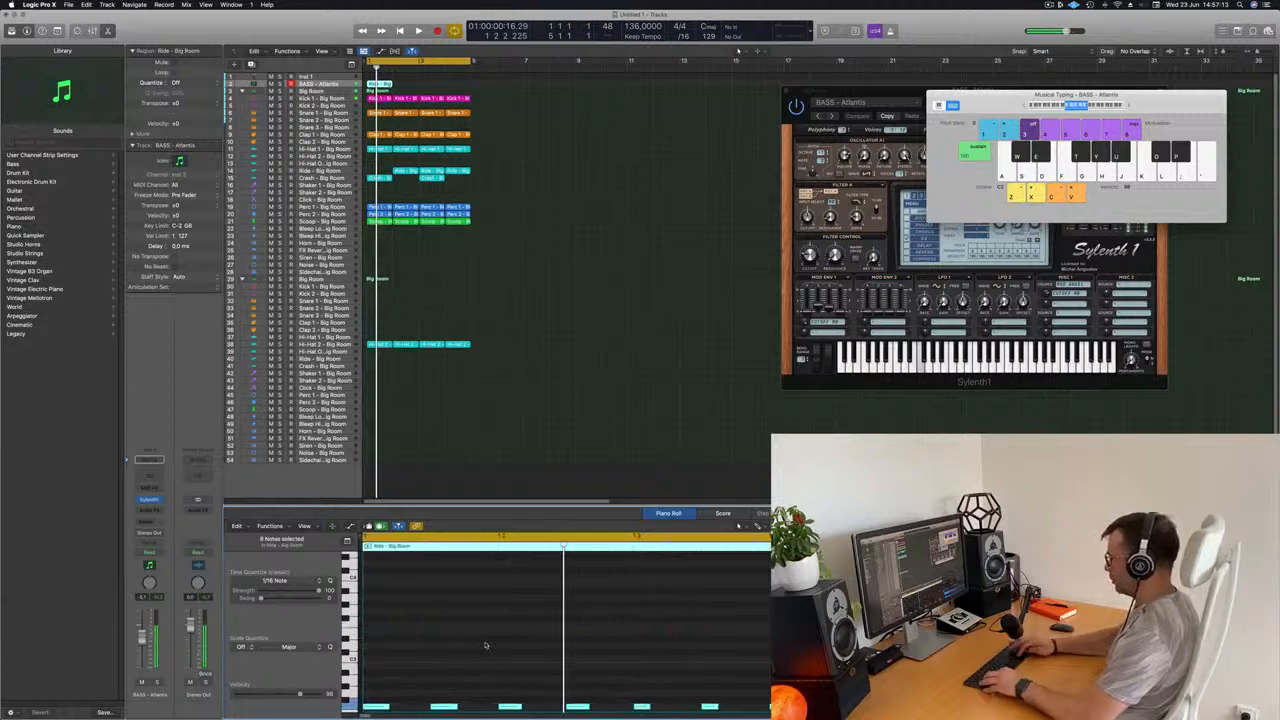
scroll(461, 652, down, 3)
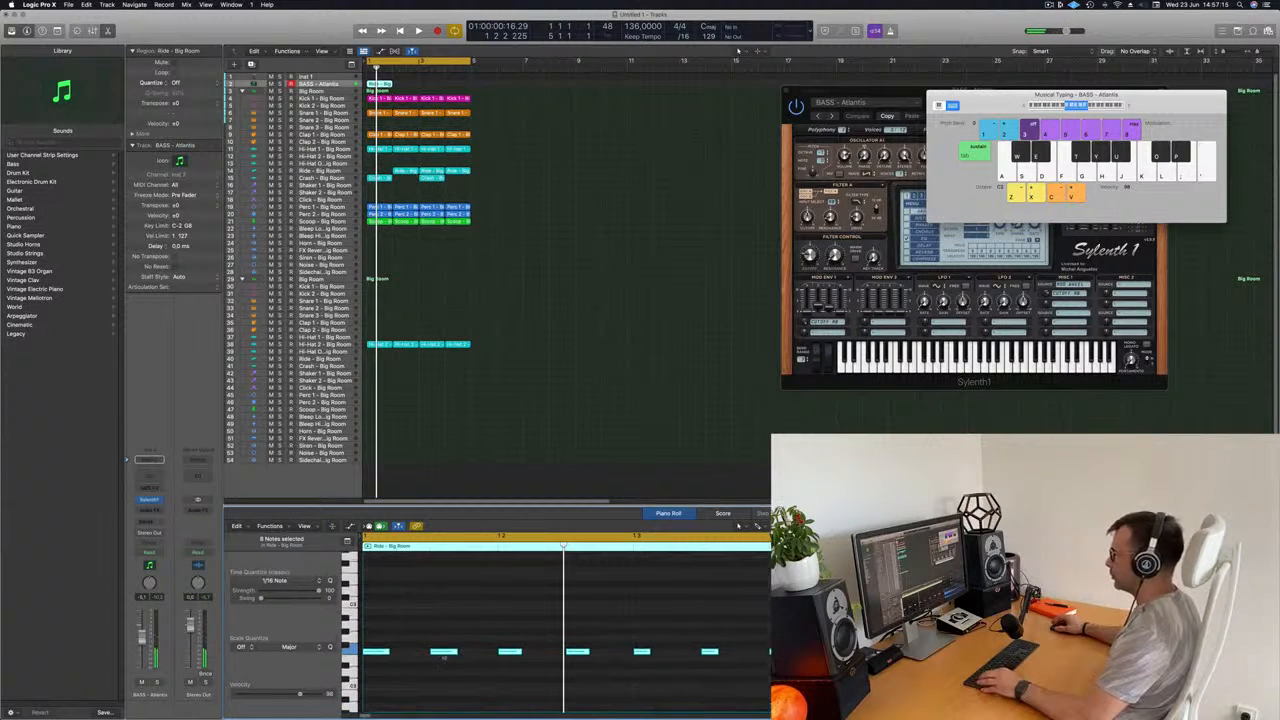
Shorten the bass notes and duplicate them a sixteenth apart so the first bar is filled with sixteenth notes
mouse_move(387, 651)
mouse_down()
mouse_move(406, 654)
mouse_move(373, 655)
mouse_up()
key(space)
key(space)
key(super+Left)
key(super+Left)
key(super+Left)
key(super+Left)
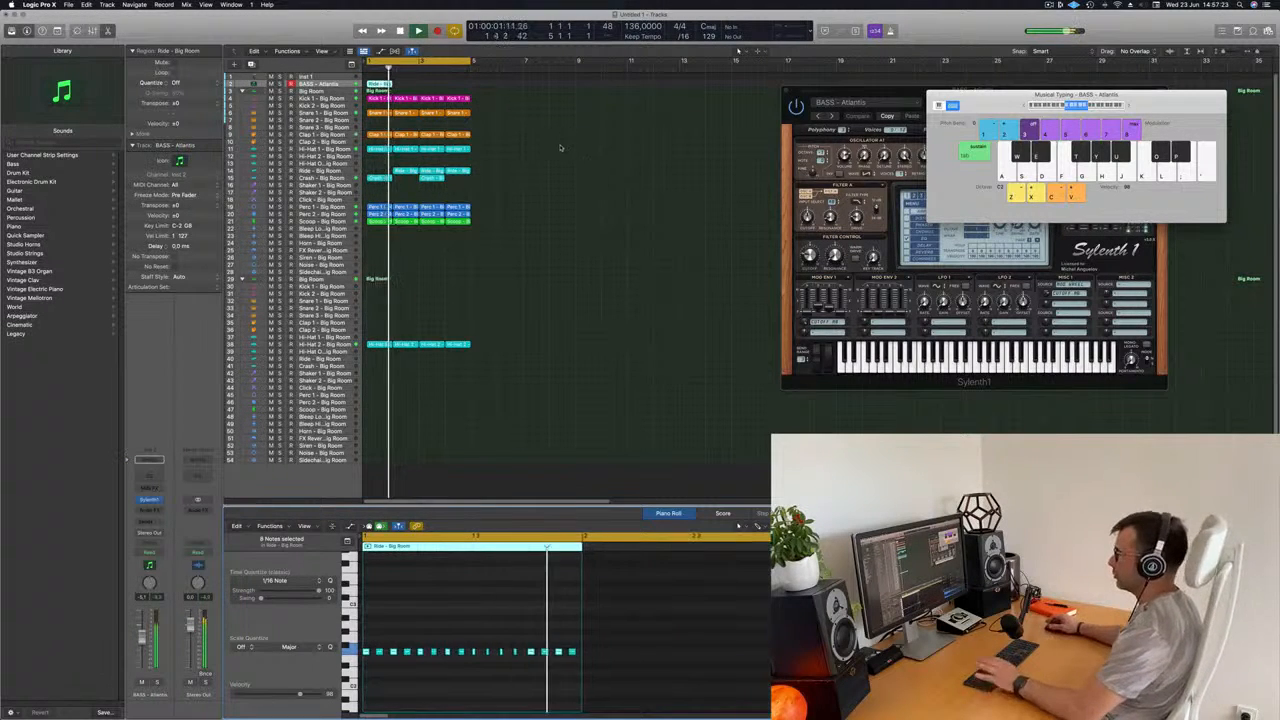
Shorten the second note of the first-bar bass region and repeat the region three times to fill the four-bar loop
scroll(529, 674, up, 5)
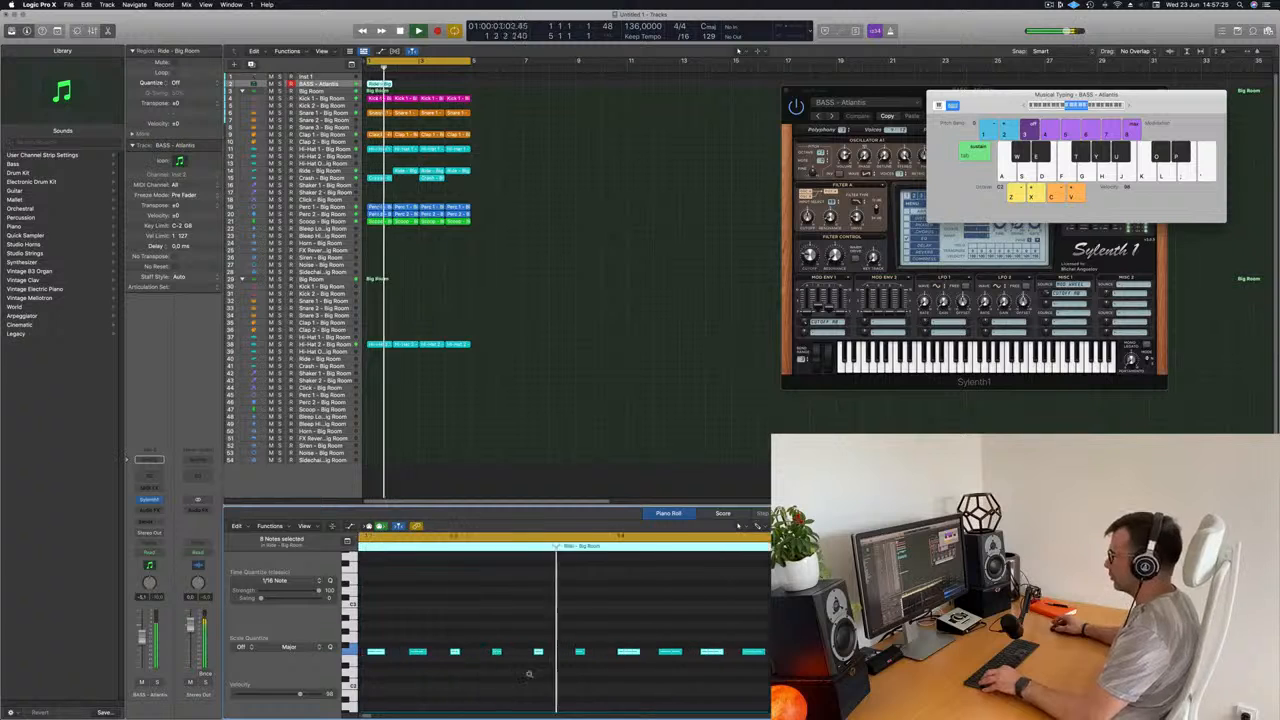
scroll(529, 675, down, 3)
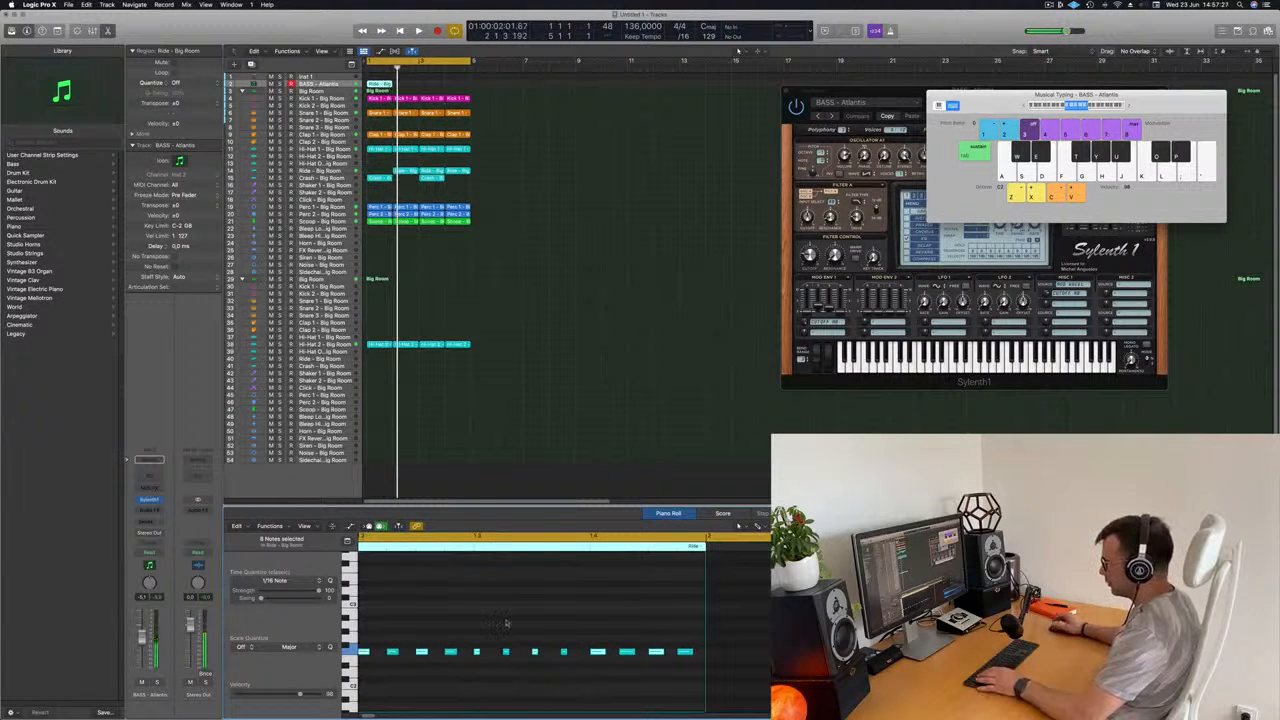
scroll(469, 669, up, 3)
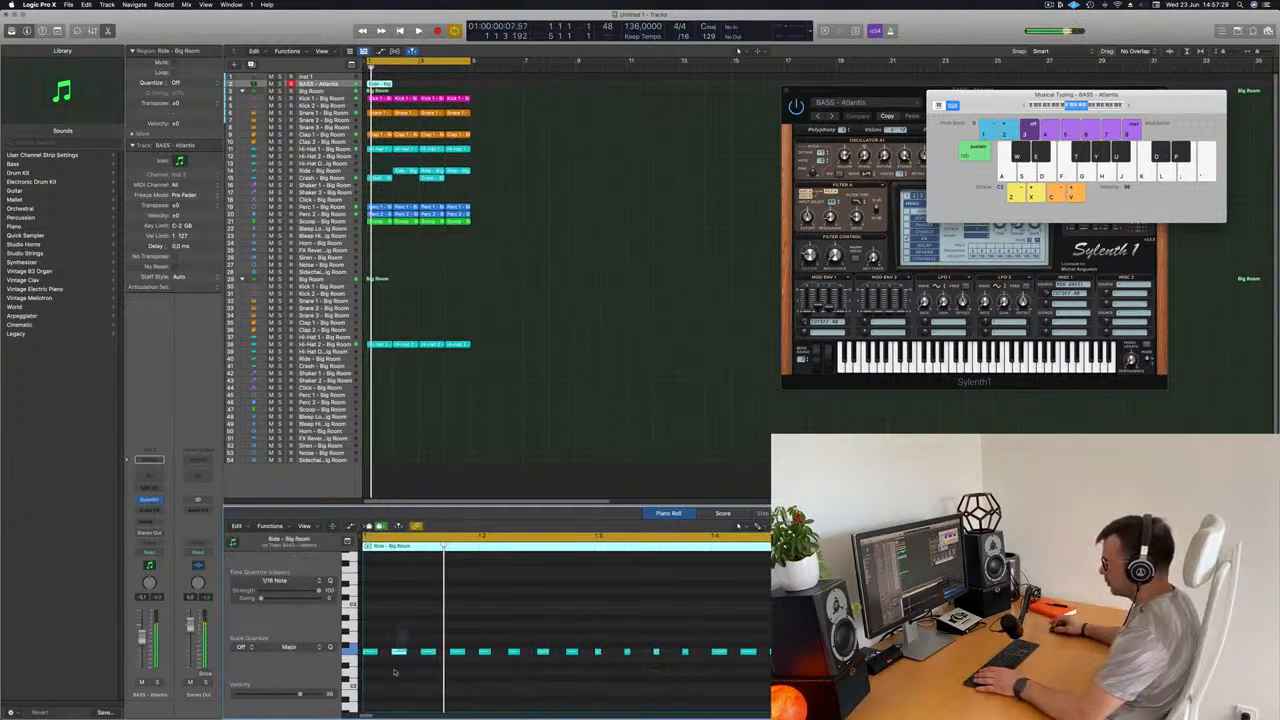
drag(404, 655, 397, 660)
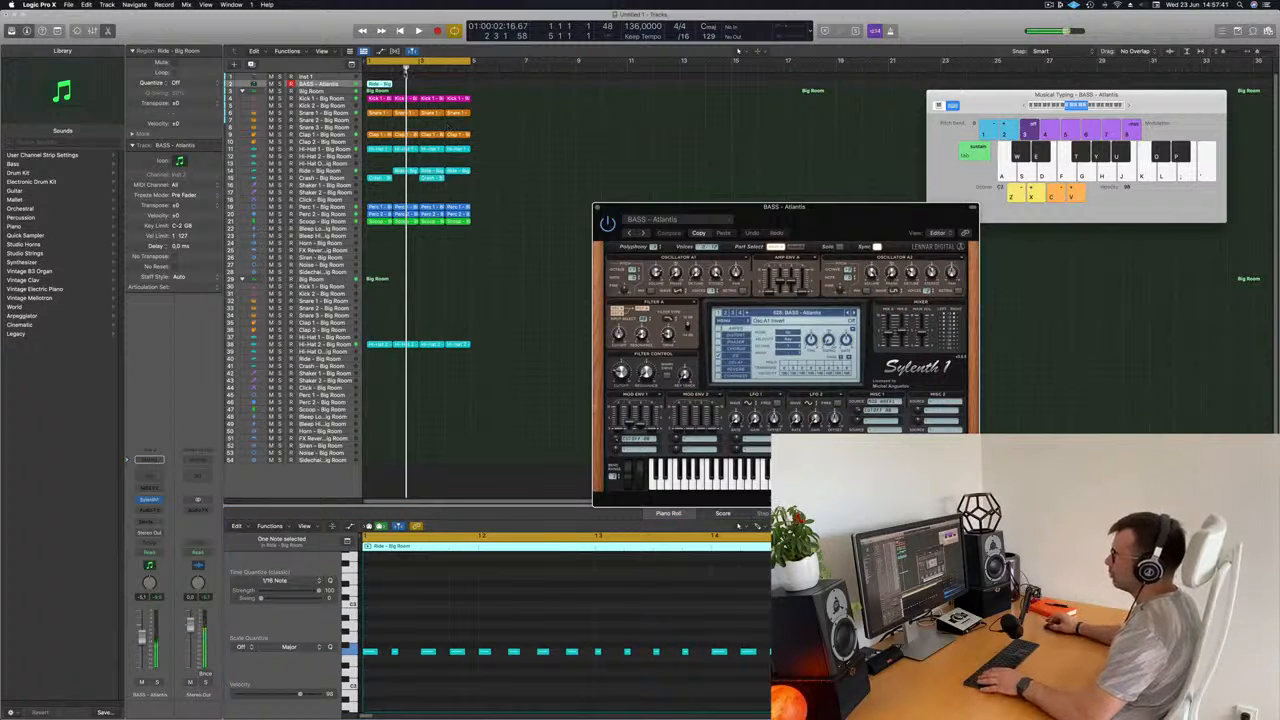
click(387, 86)
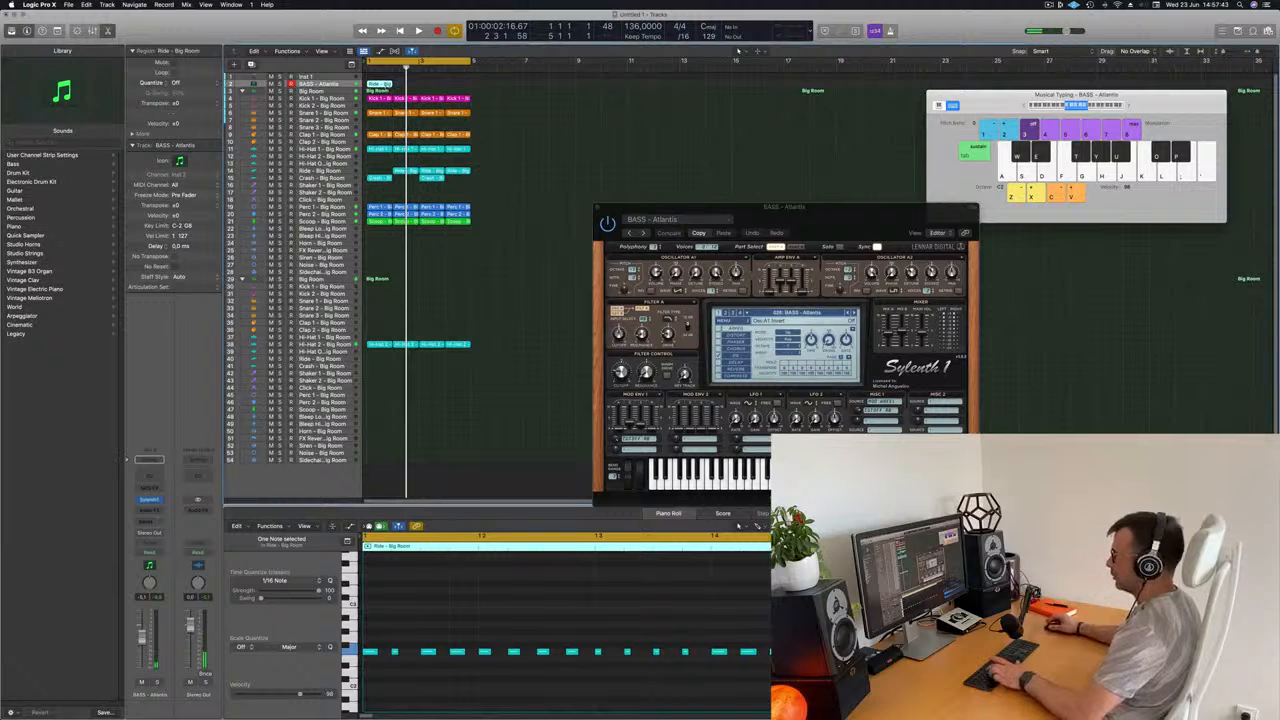
key(super+r)
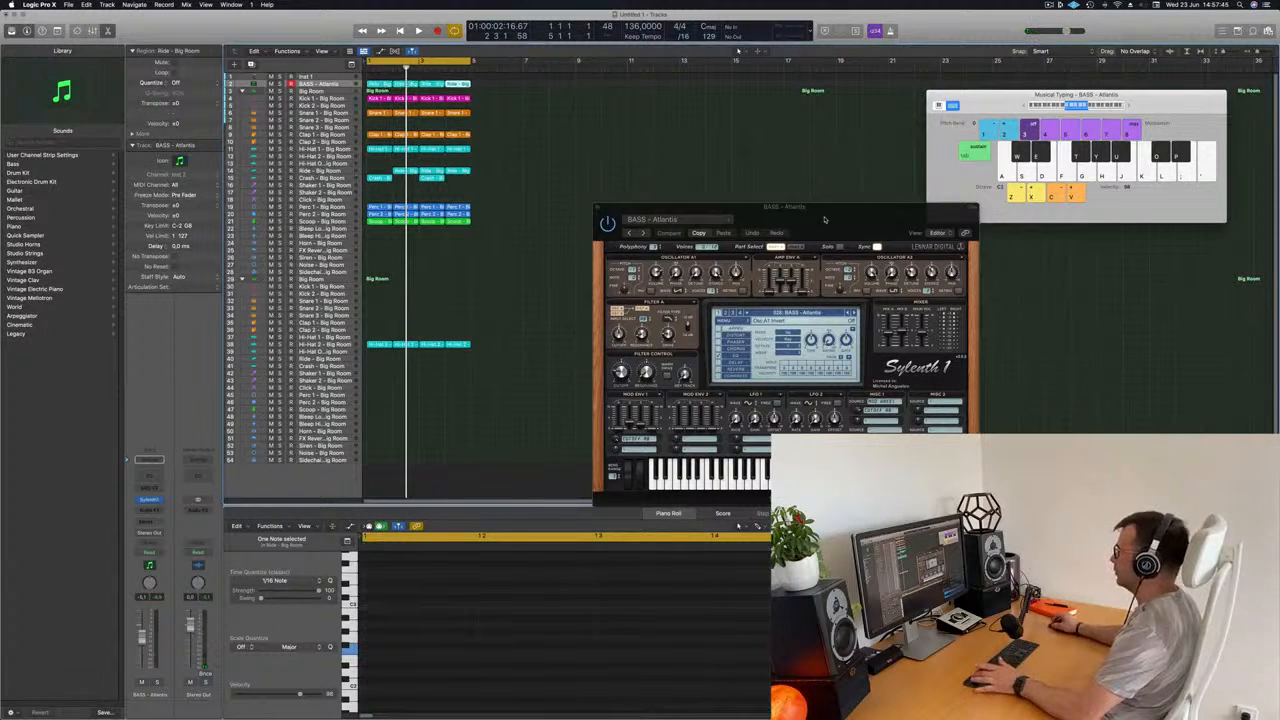
Try the BASS - Bass Pad preset in Sylenth1 while the loop plays
drag(824, 219, 820, 143)
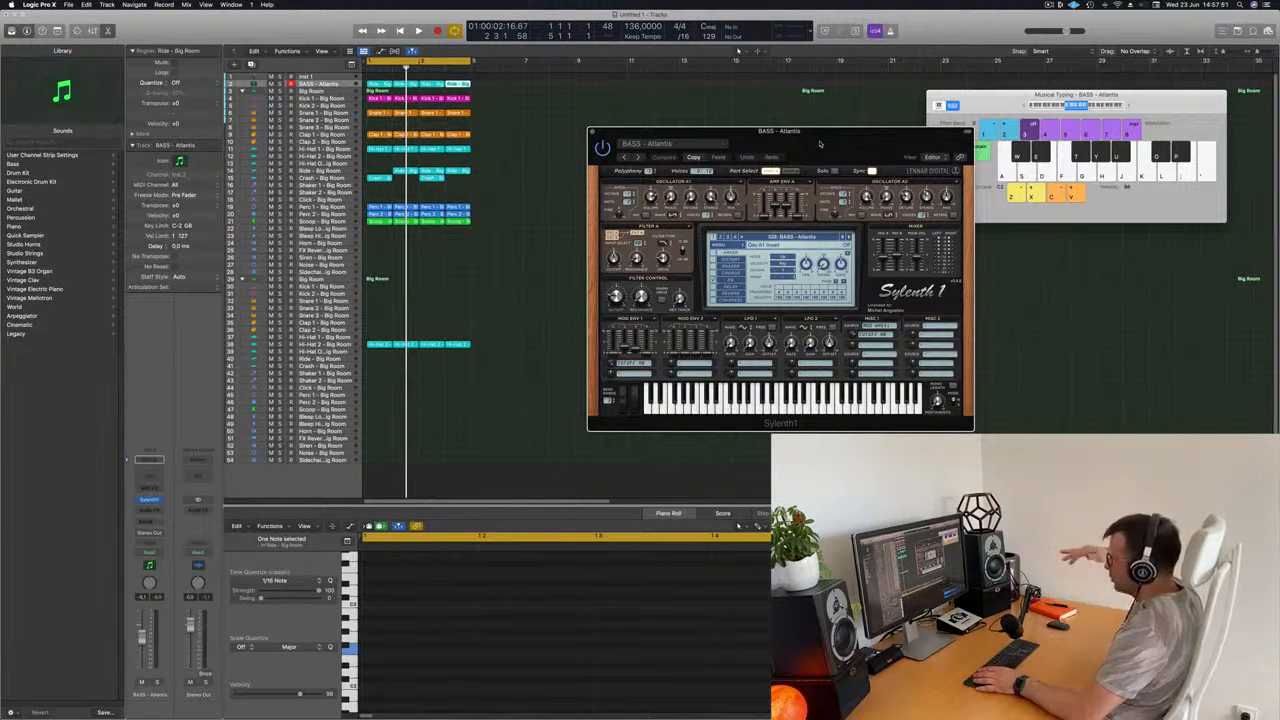
drag(743, 144, 693, 137)
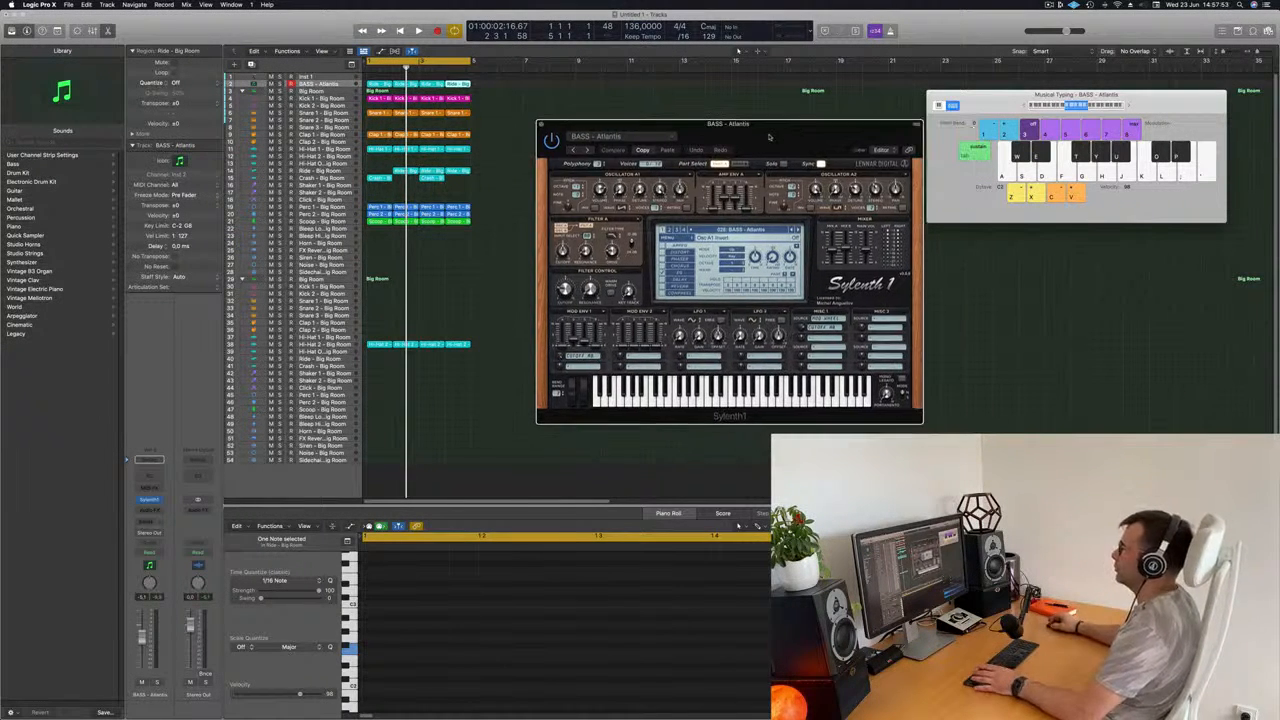
key(space)
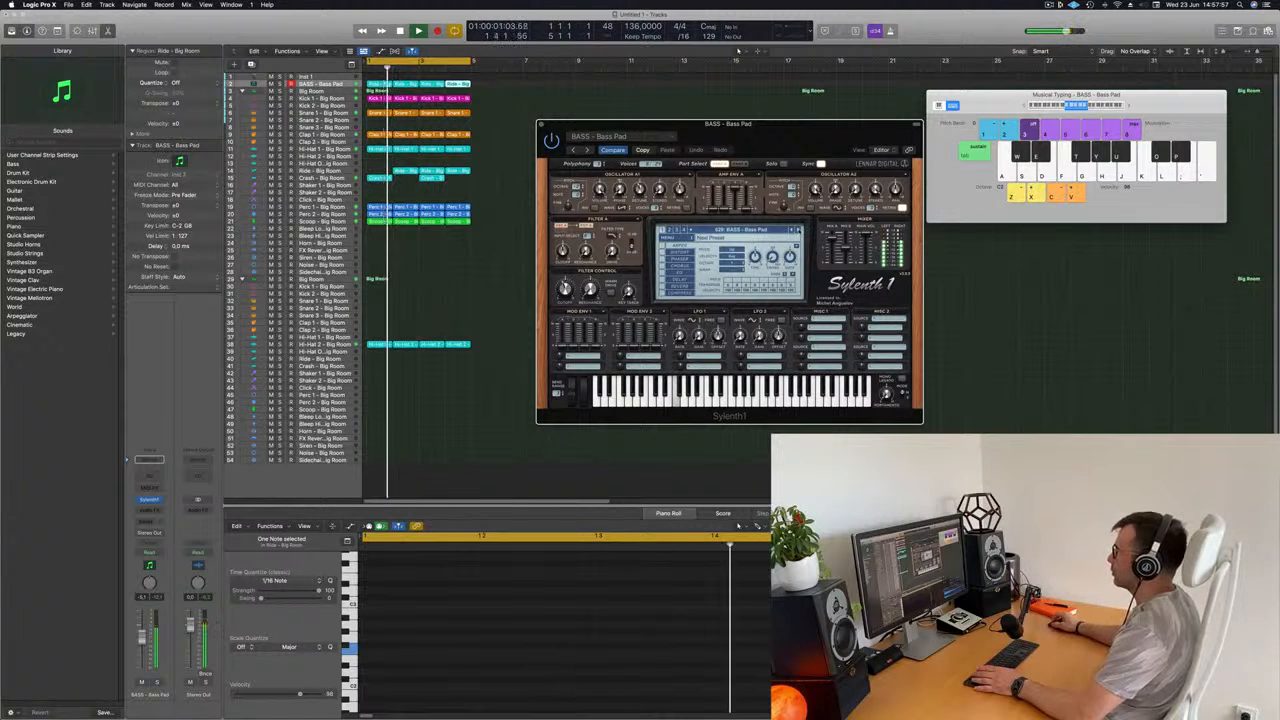
drag(748, 137, 686, 143)
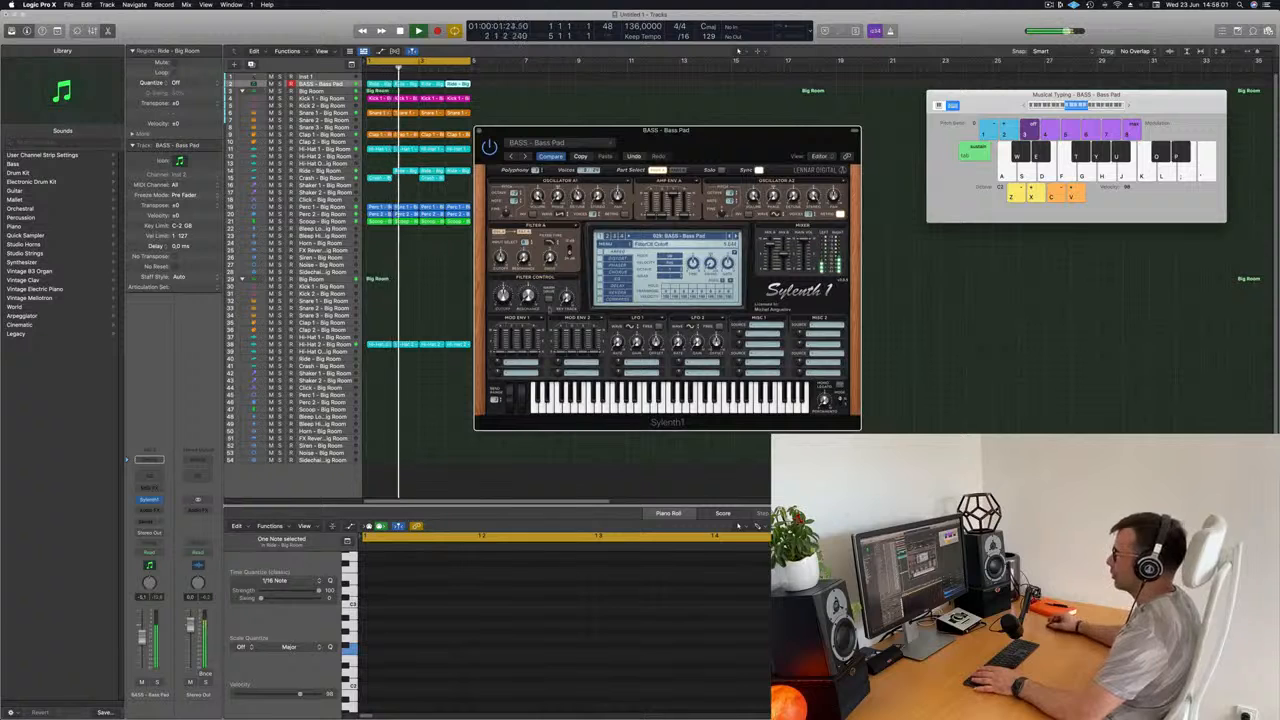
Load the BASS - Bendy Electro preset in Sylenth1 and audition it with the drum loop
key(space)
key(space)
click(737, 237)
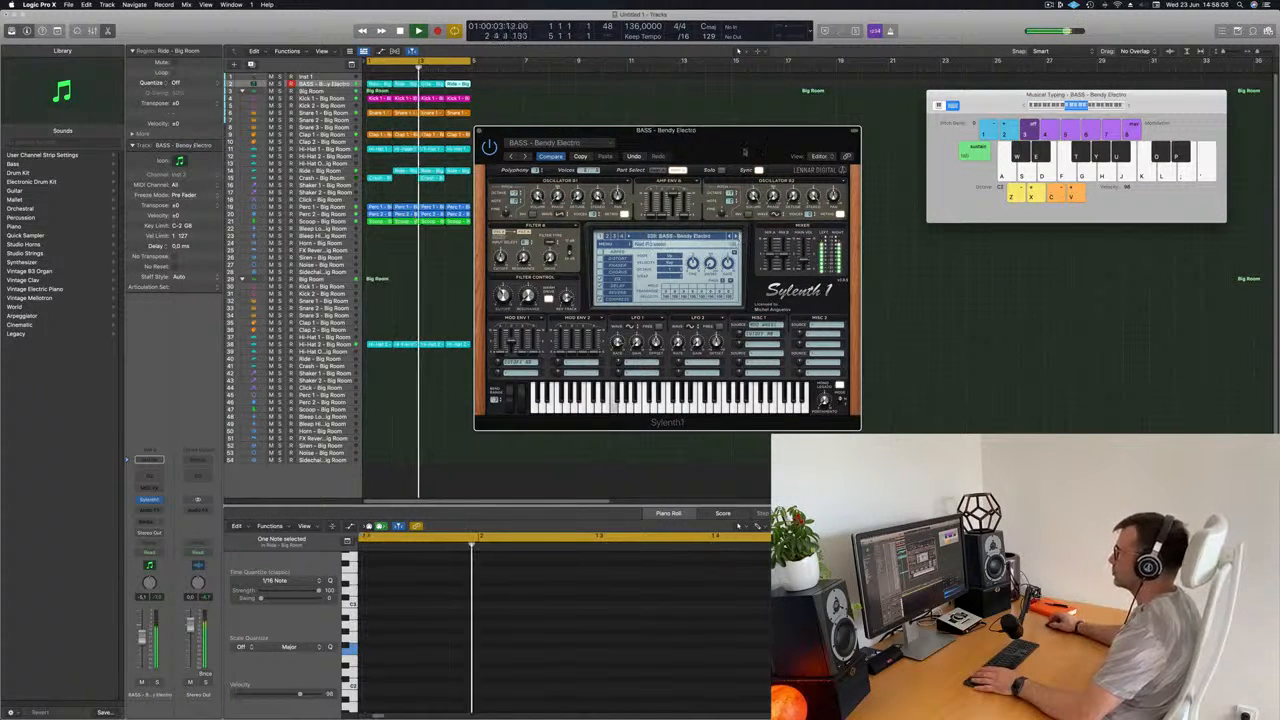
drag(743, 149, 714, 191)
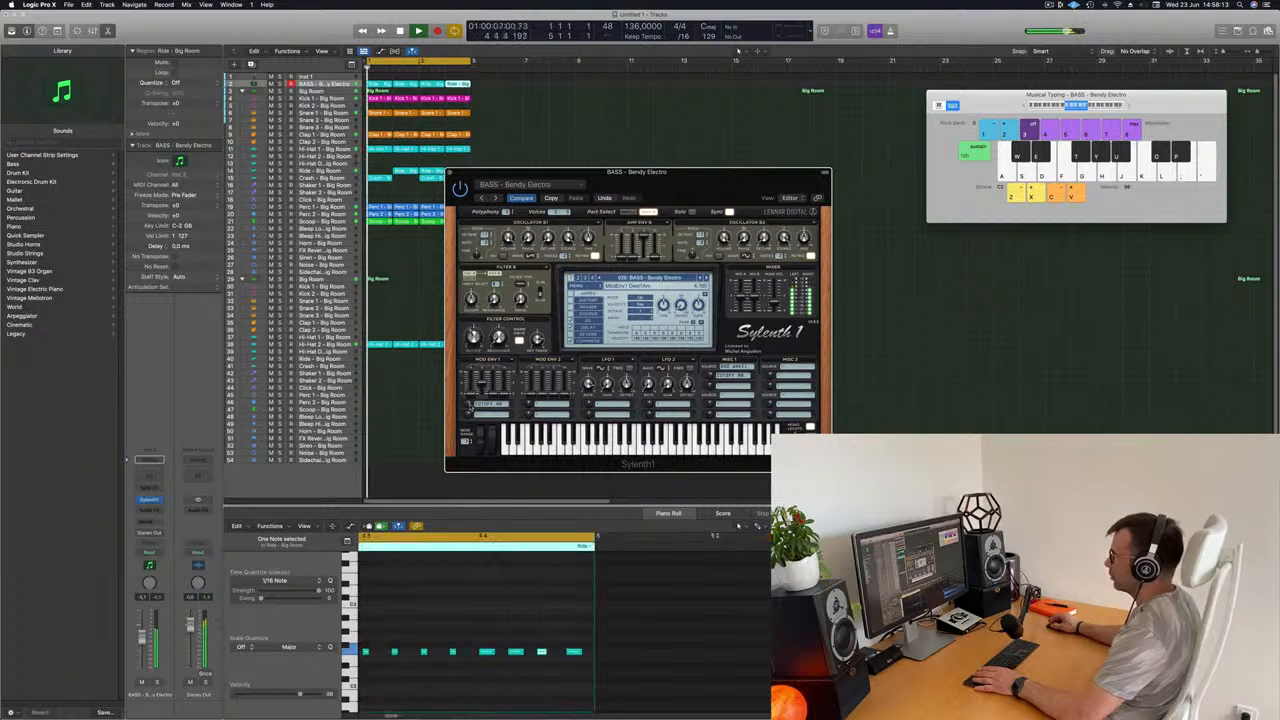
drag(645, 173, 822, 191)
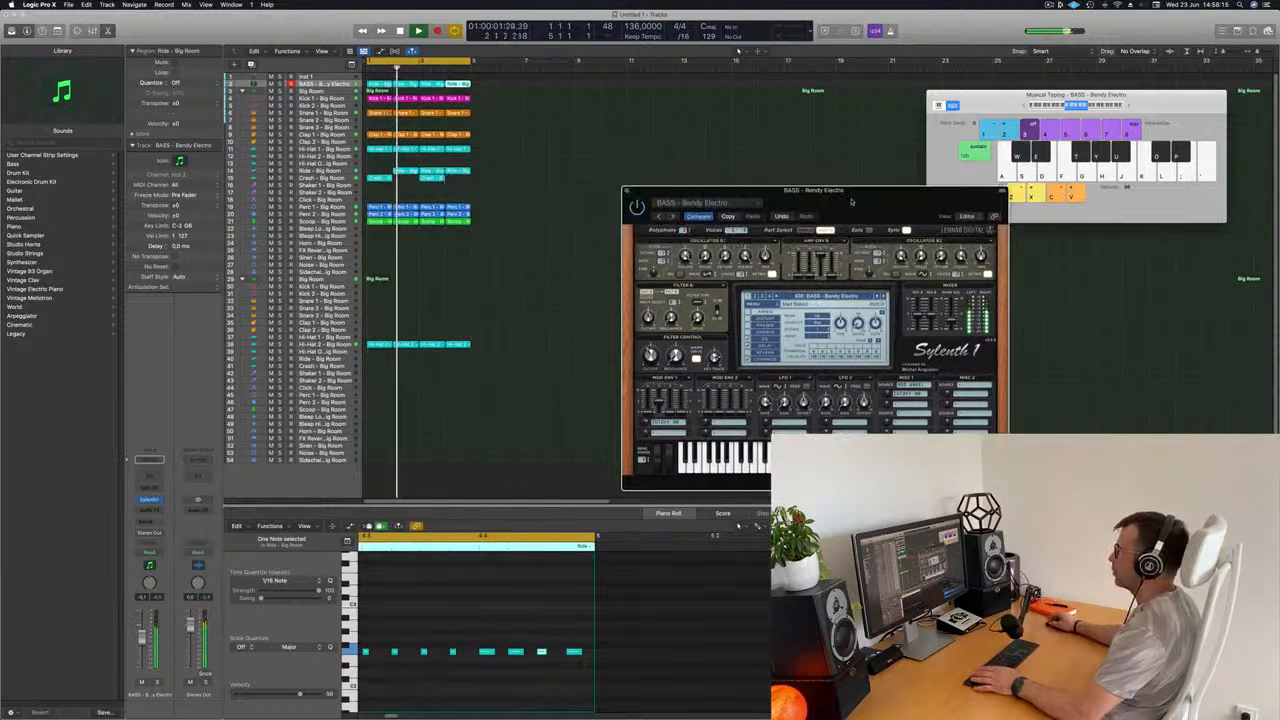
key(space)
key(space)
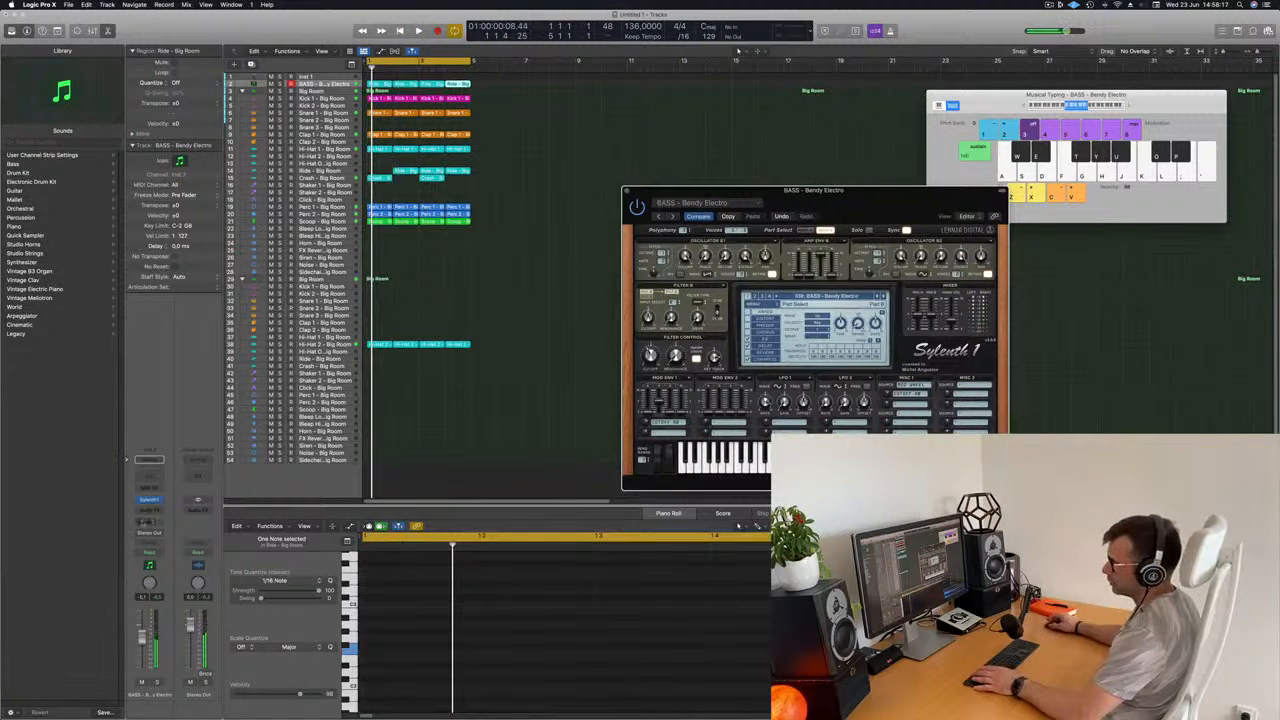
Insert a stereo Compressor on the bass channel, side-chain it to Kick 1 - Big Room, audition the result and close the plug-in
click(150, 512)
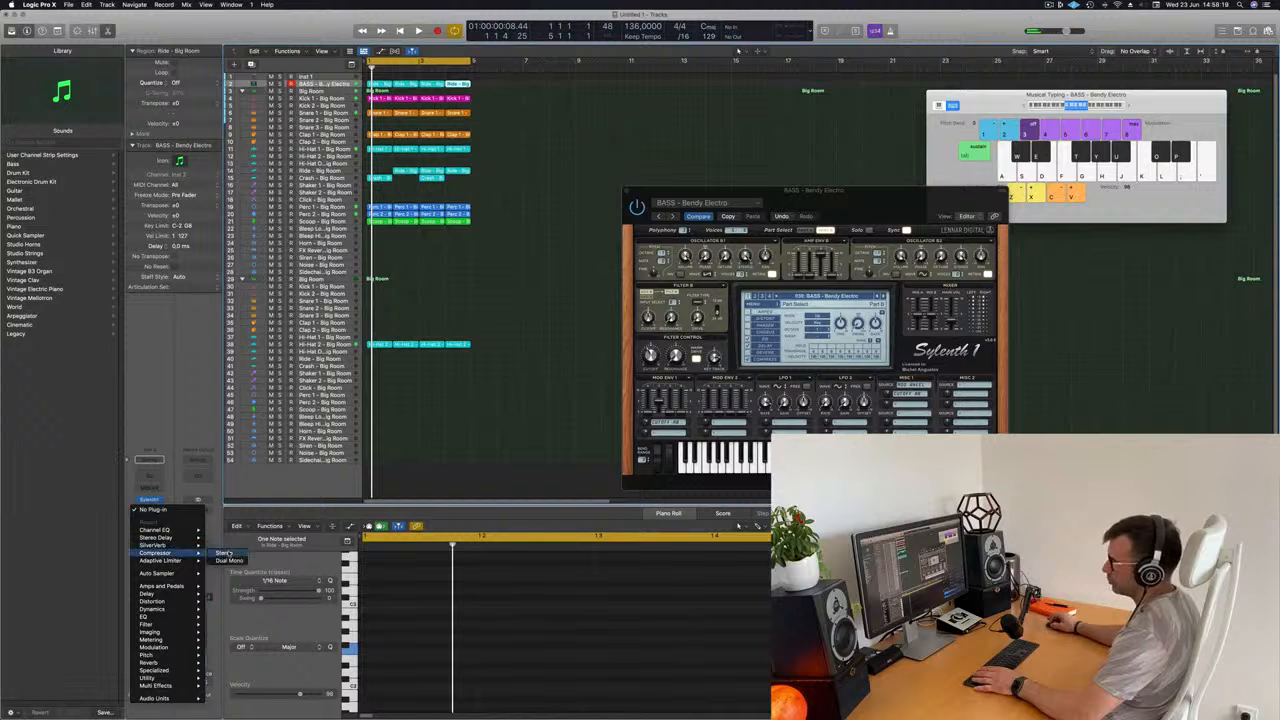
click(224, 553)
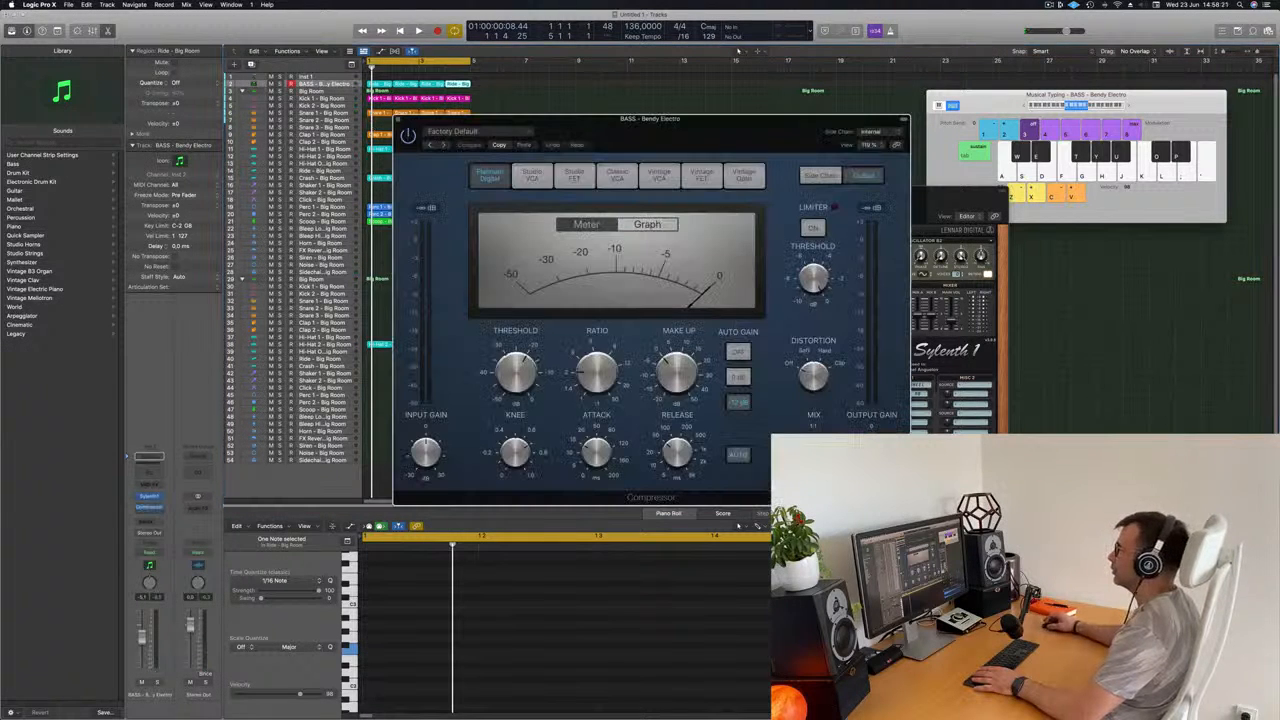
click(509, 137)
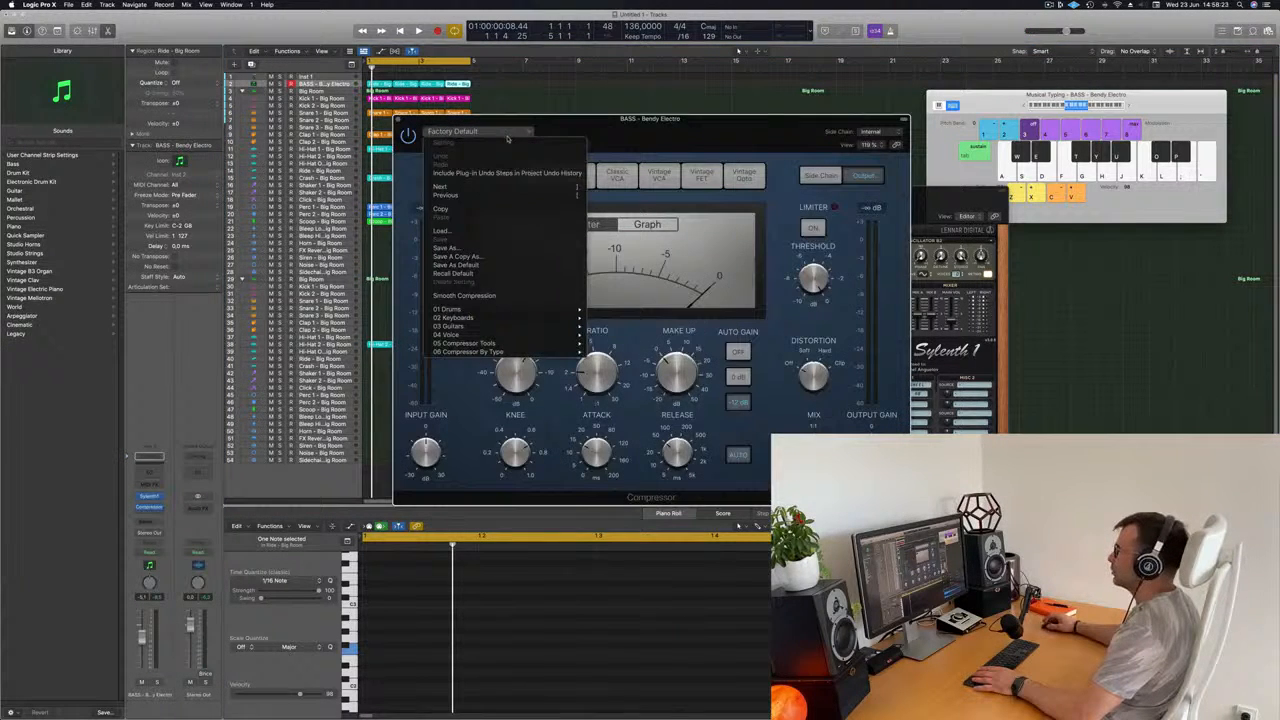
click(879, 135)
mouse_move(879, 154)
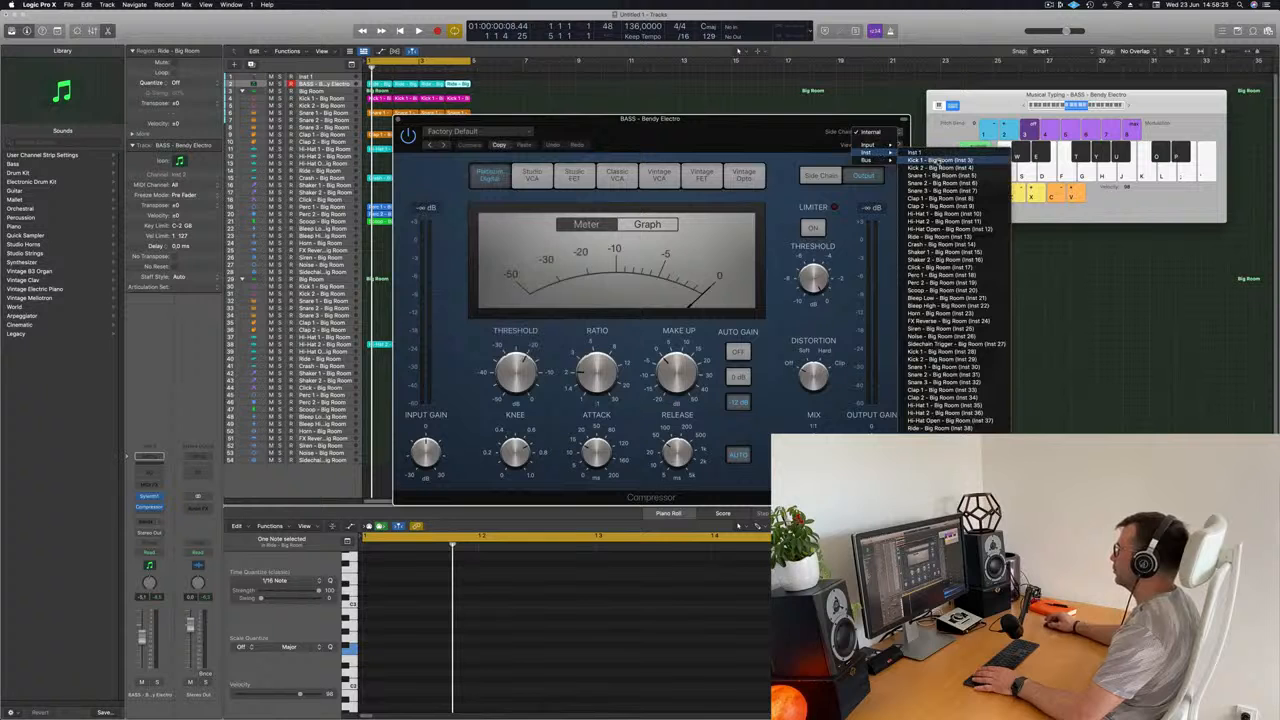
click(940, 160)
key(space)
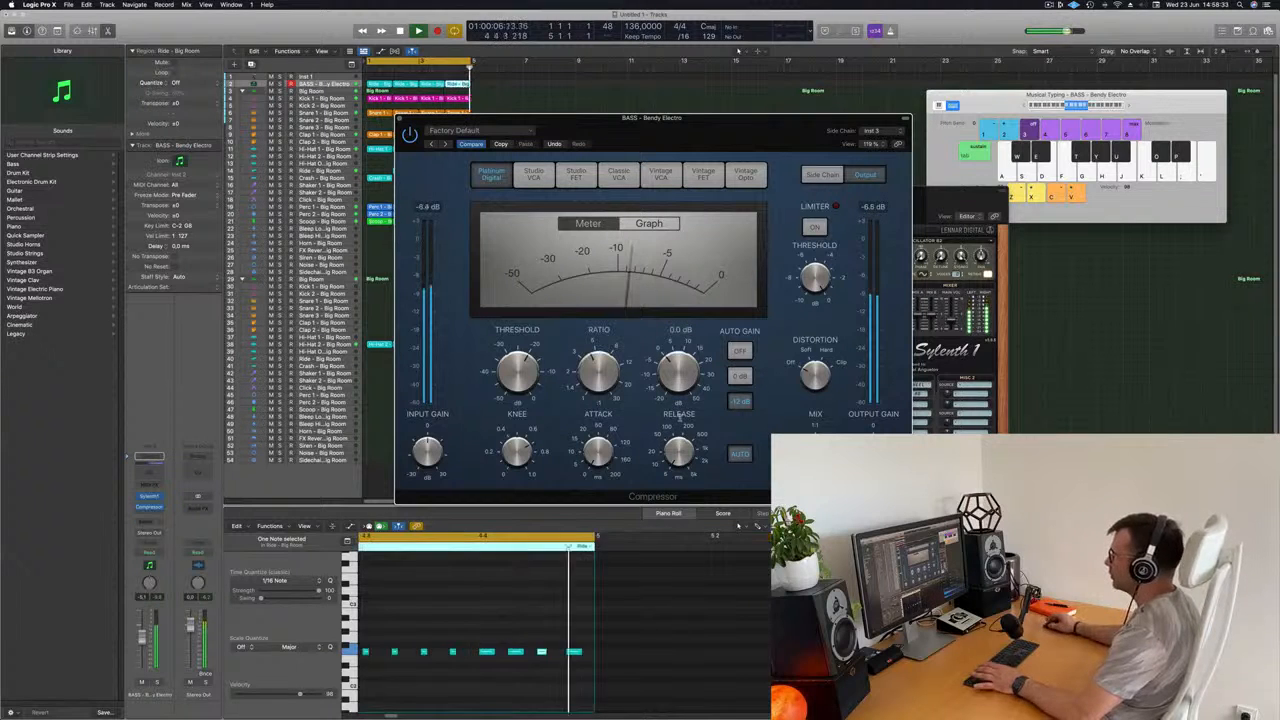
click(400, 118)
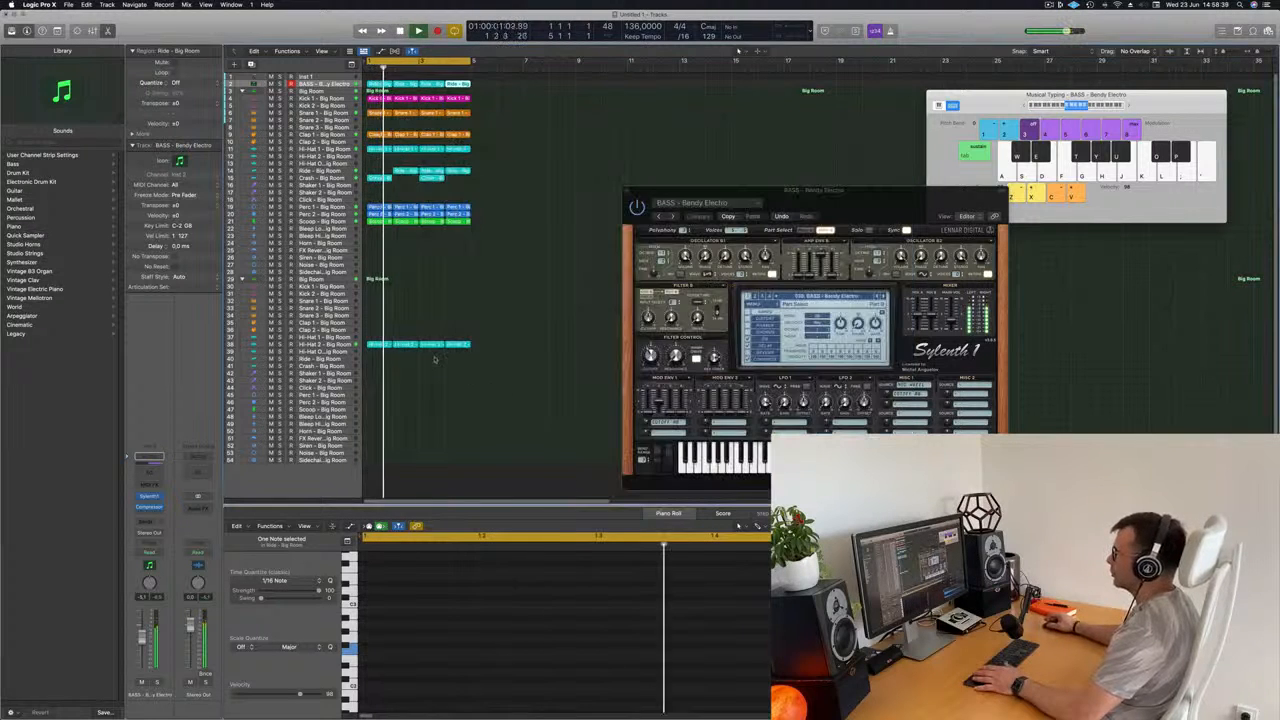
Restart loop playback and select the bass track with all four of its regions
key(space)
key(space)
click(322, 84)
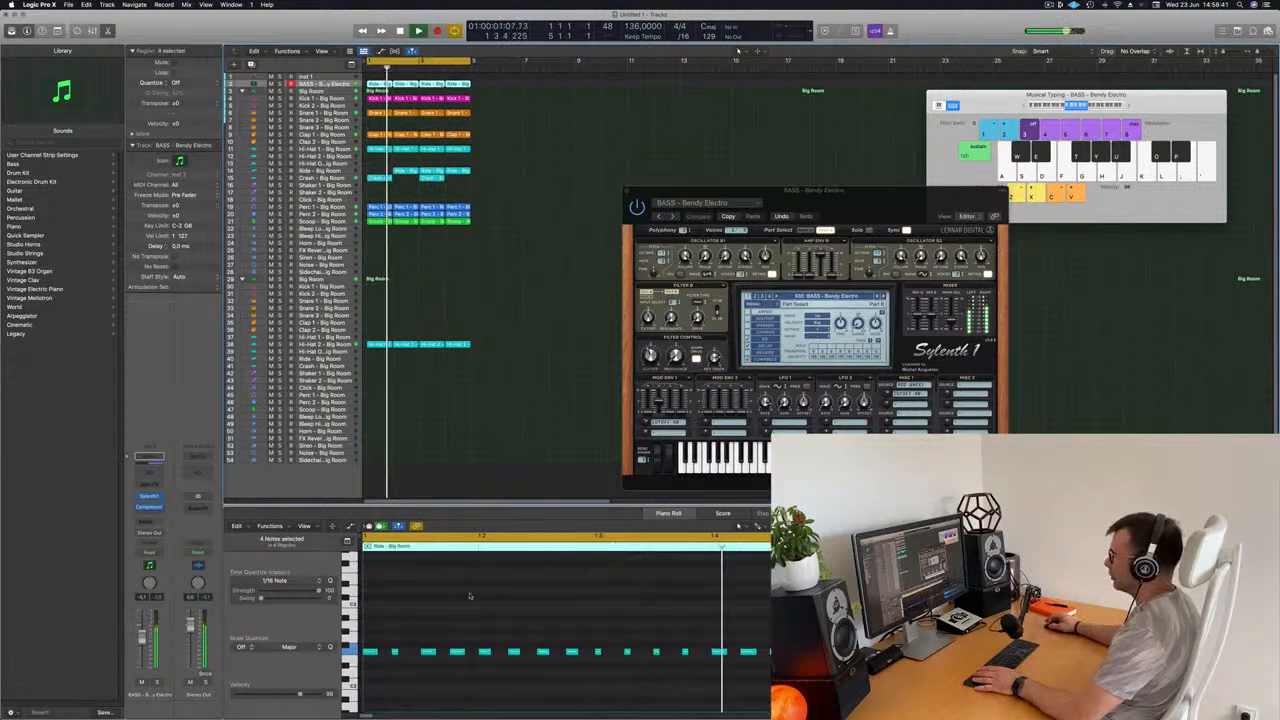
Select all notes in the four bass regions and transpose them by semitones up to C3 while the loop plays
click(502, 622)
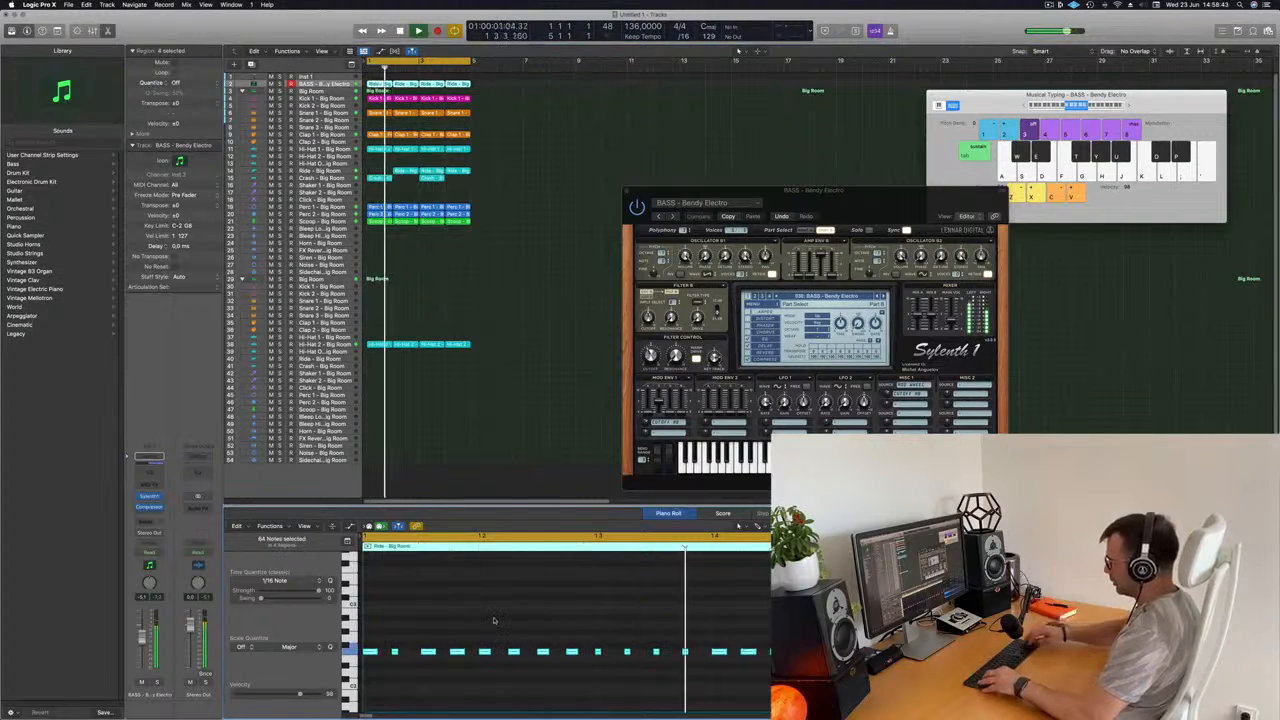
key(super+a)
key(alt+Down)
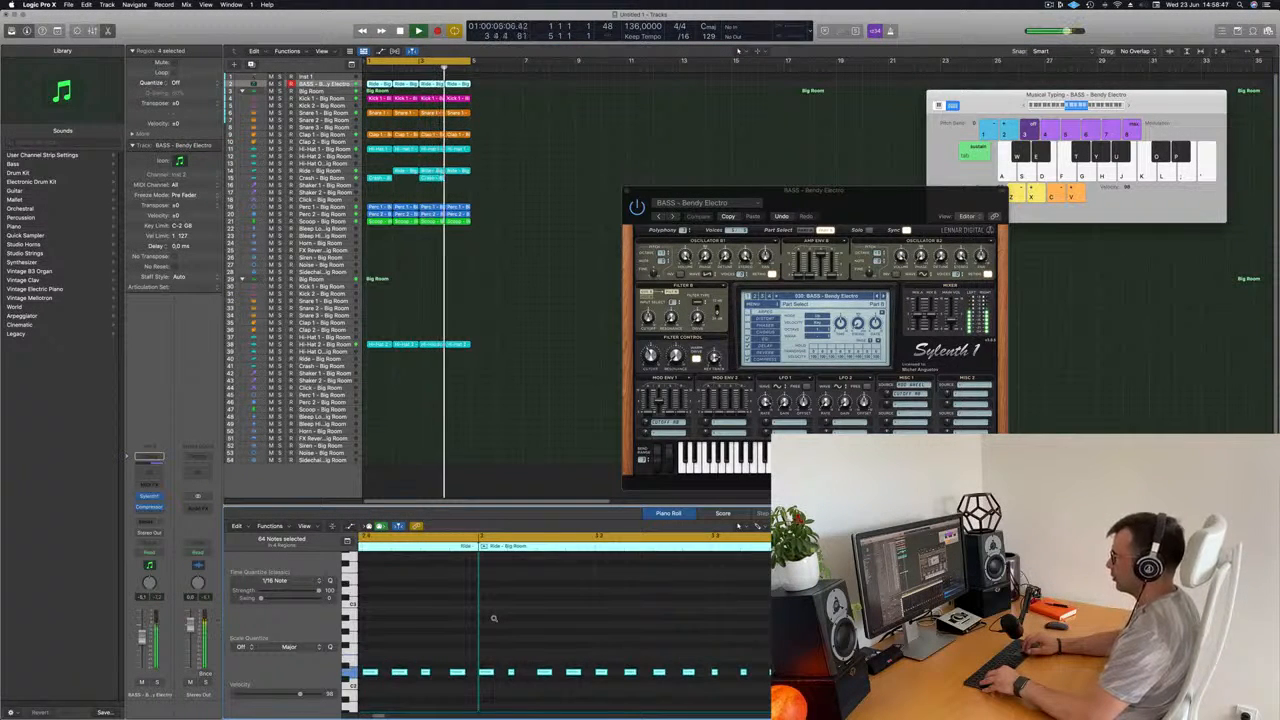
key(alt+Up)
key(alt+Up)
key(alt+Up)
key(alt+Up)
key(alt+Up)
key(alt+Up)
key(alt+Up)
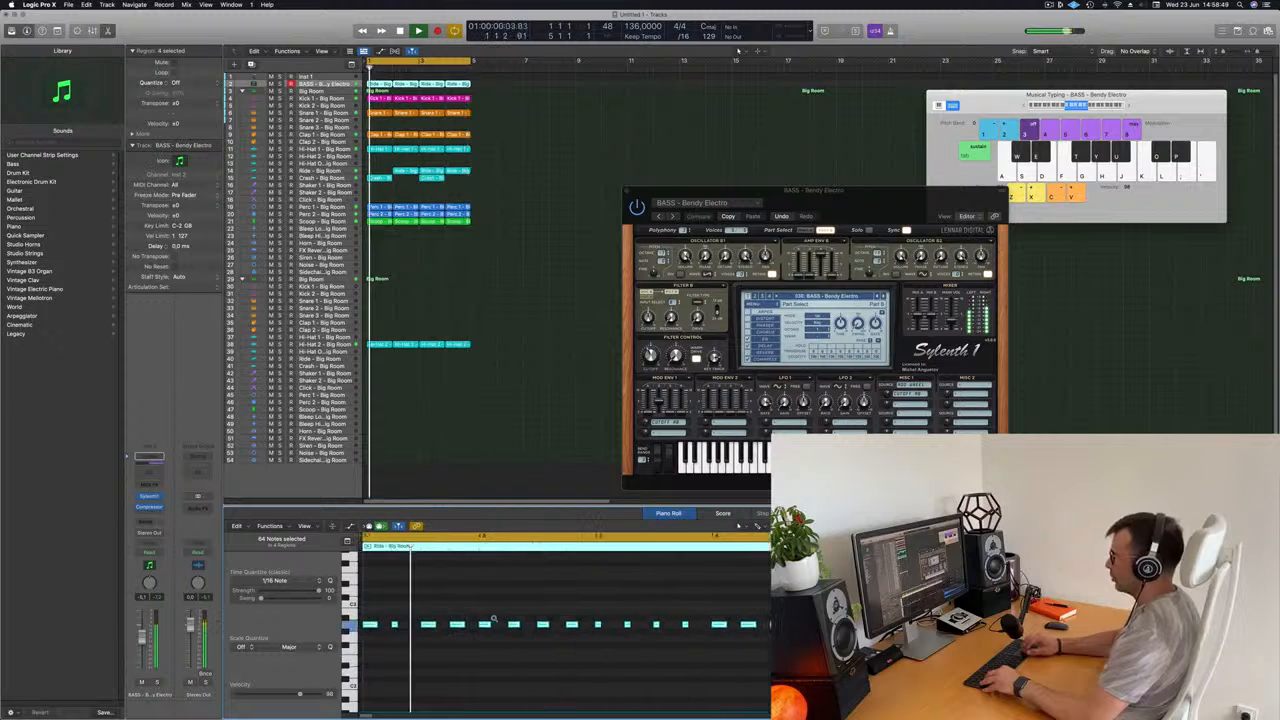
key(alt+Up)
key(alt+Up)
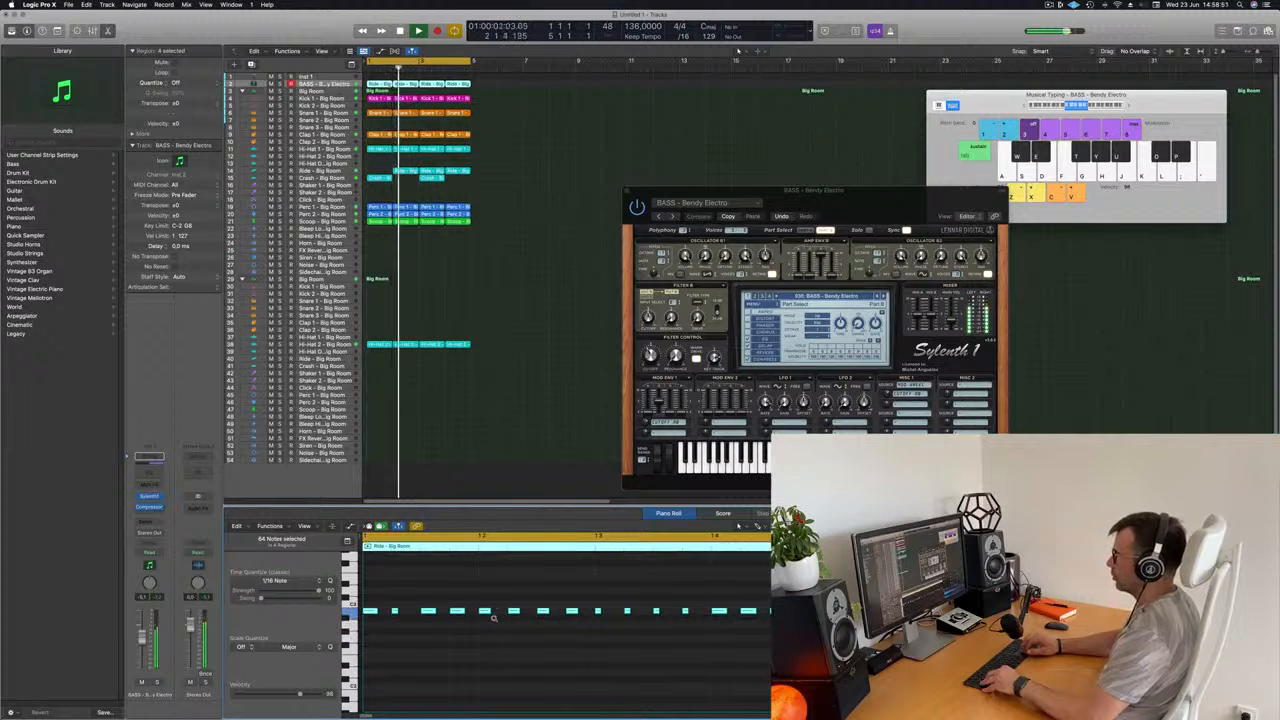
key(alt+Up)
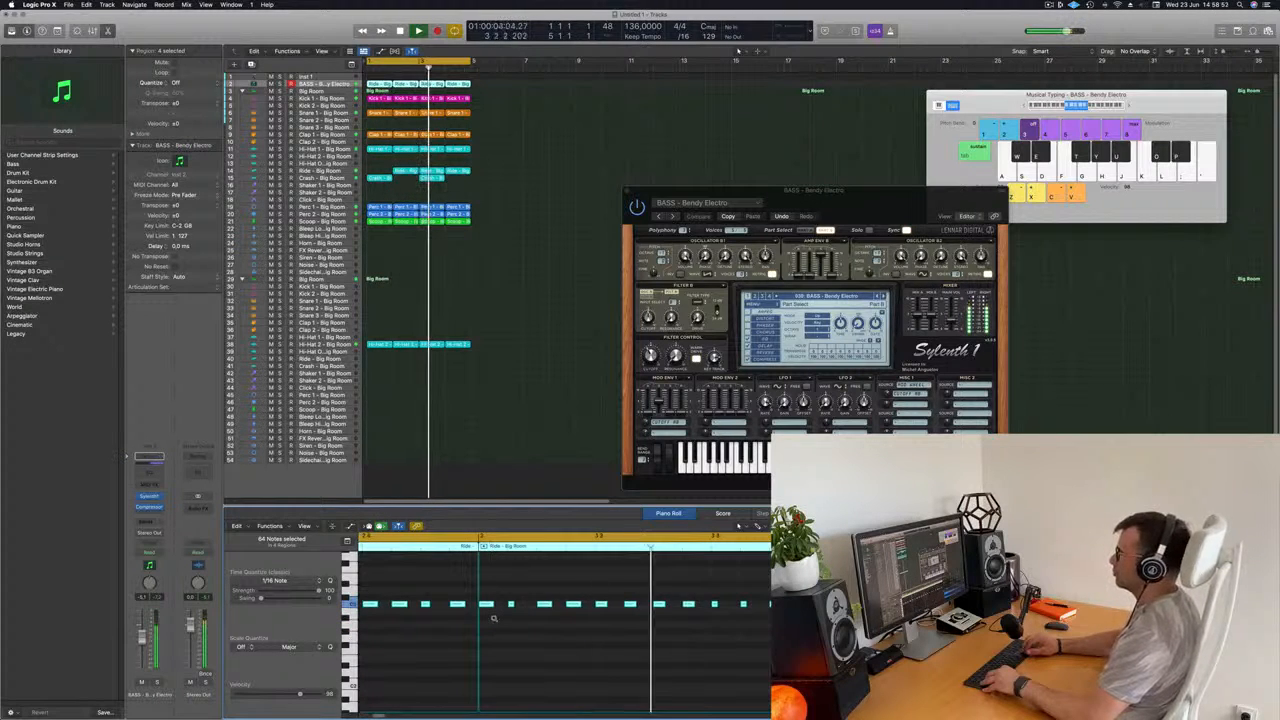
Lower all selected bass notes by three semitones and restart the loop playback
key(alt+Down)
key(alt+Down)
key(alt+Down)
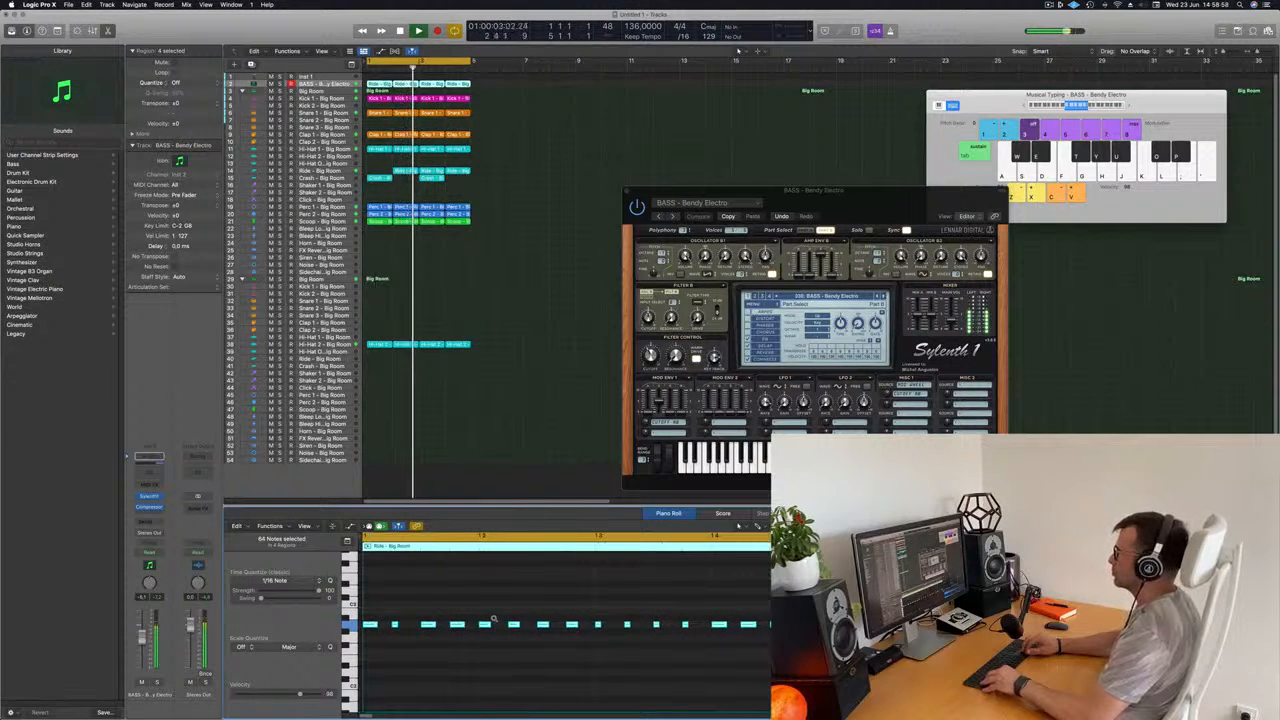
key(space)
key(space)
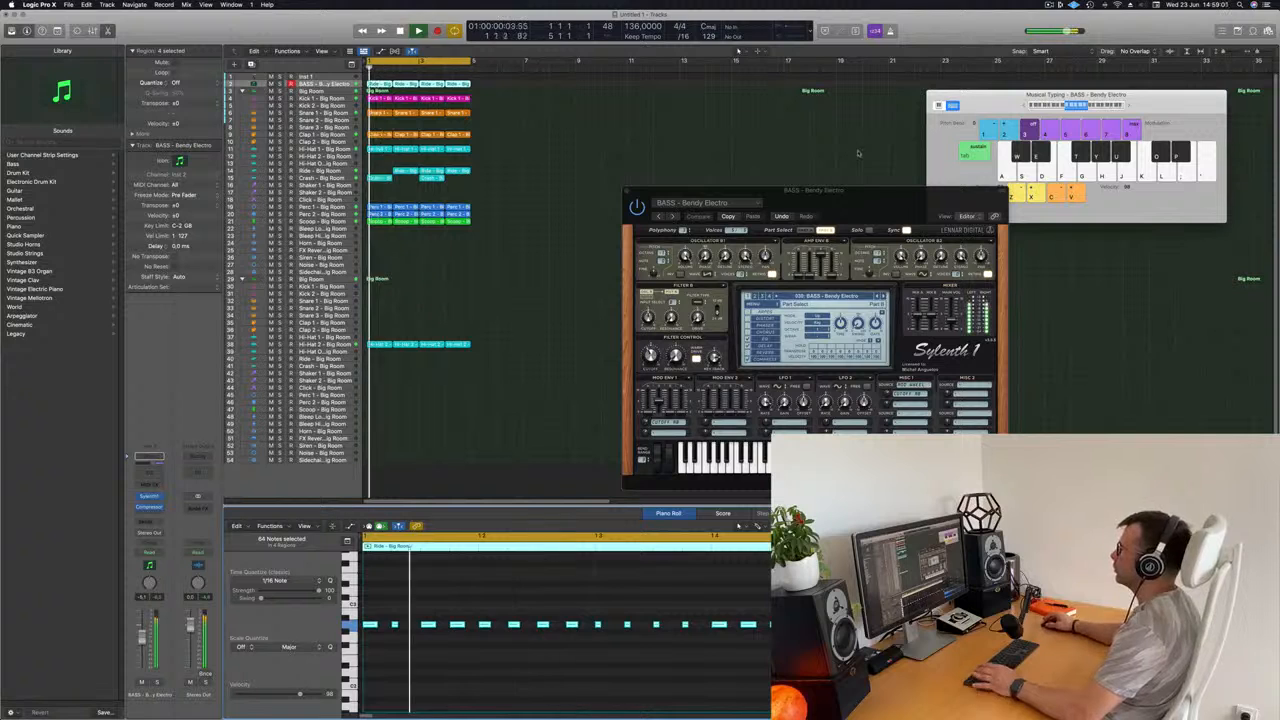
Audition the Sylenth1 presets BASS - BP Bassline + Distortion, BASS - BP Bassline and BASS - Chord Bass with the loop
click(884, 296)
drag(749, 186, 697, 124)
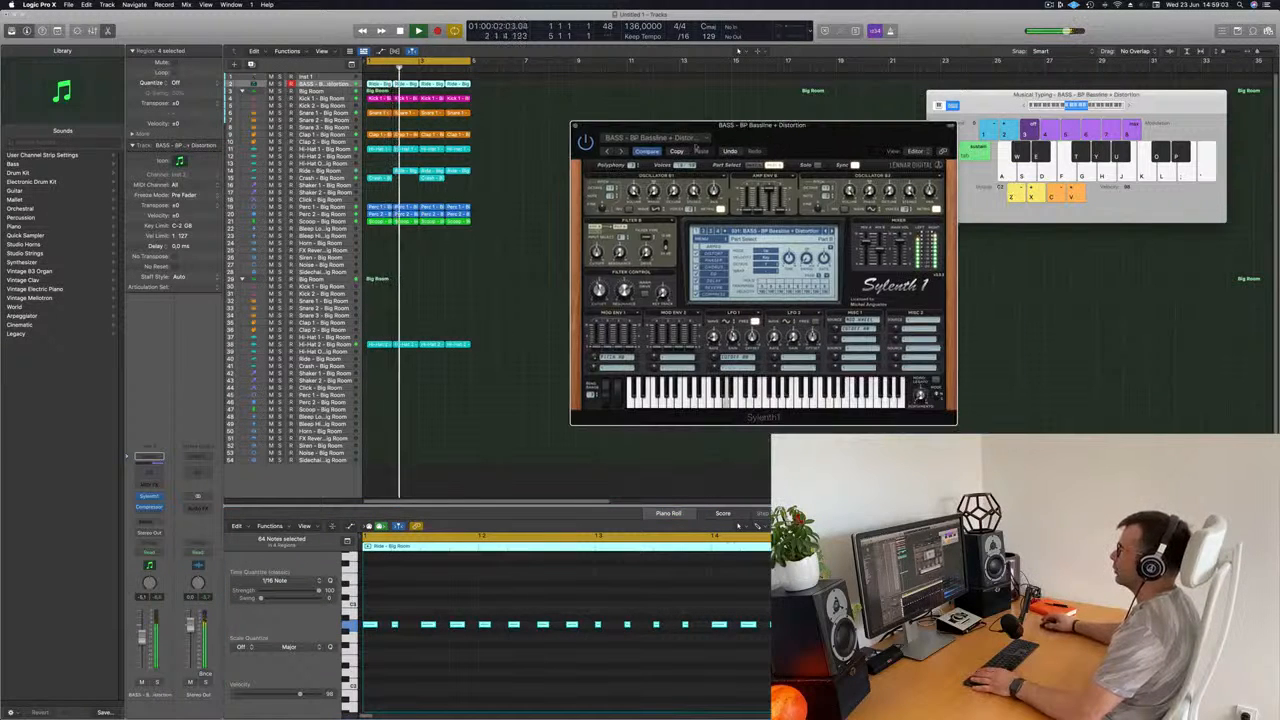
click(622, 153)
drag(619, 155, 602, 177)
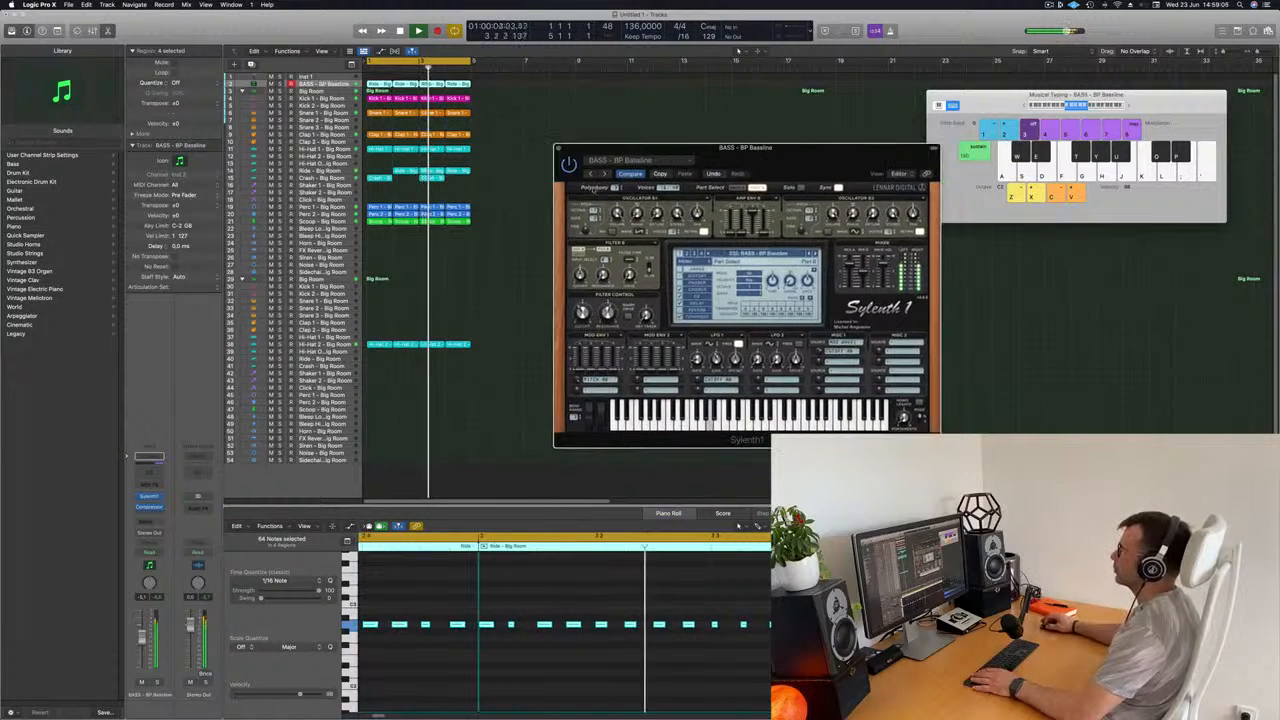
click(603, 175)
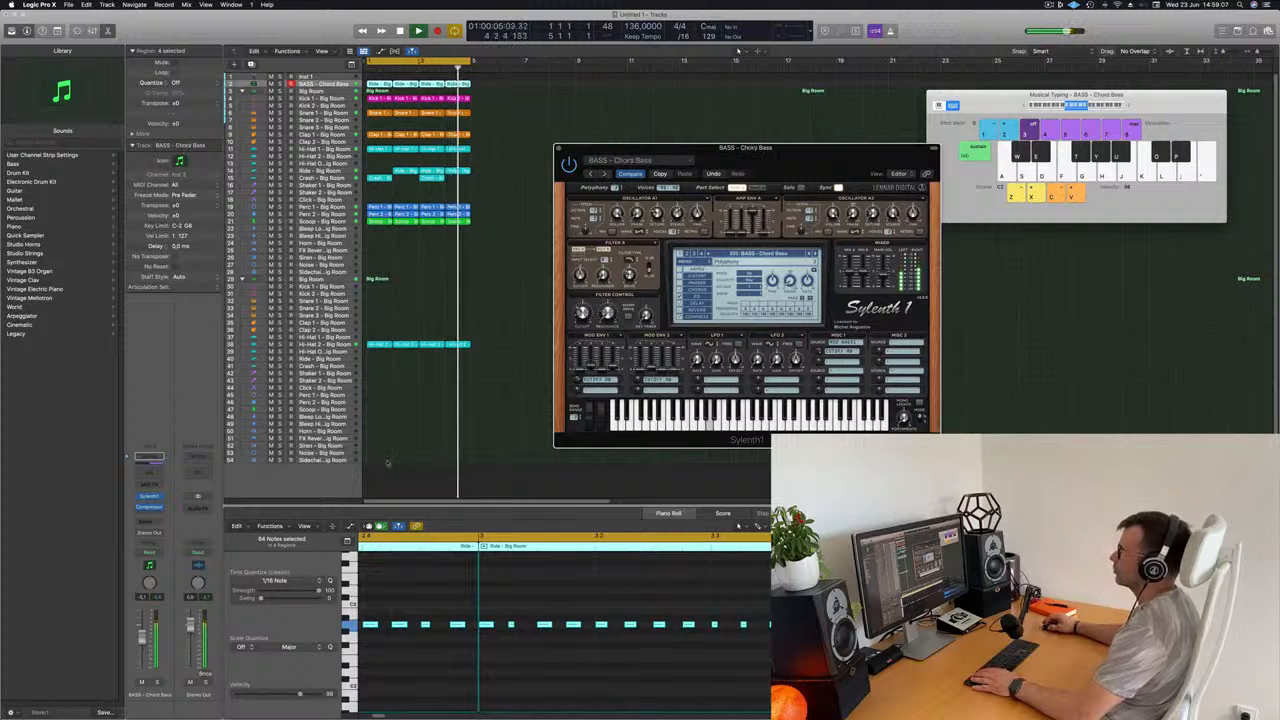
Lower the bass channel volume slightly while auditioning the presets BASS - Clicky Bass, BASS - Crunchy Bass and BASS - D-Bass
drag(141, 637, 141, 645)
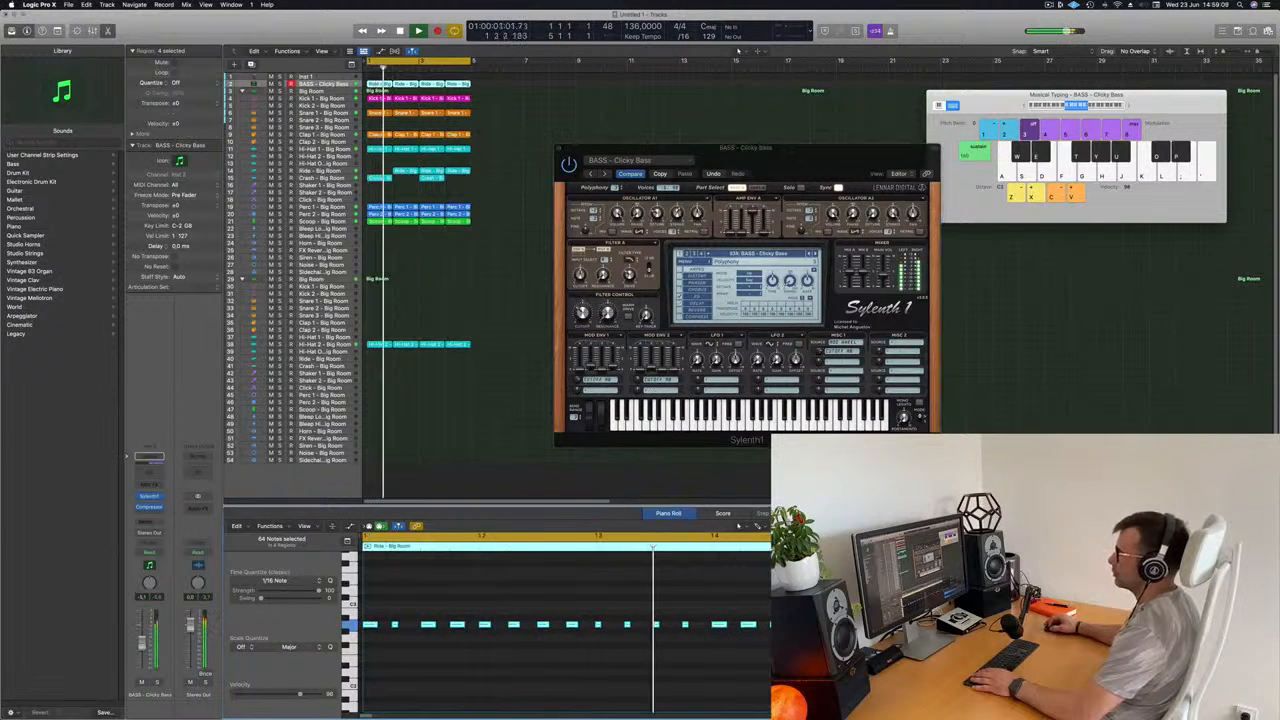
click(603, 175)
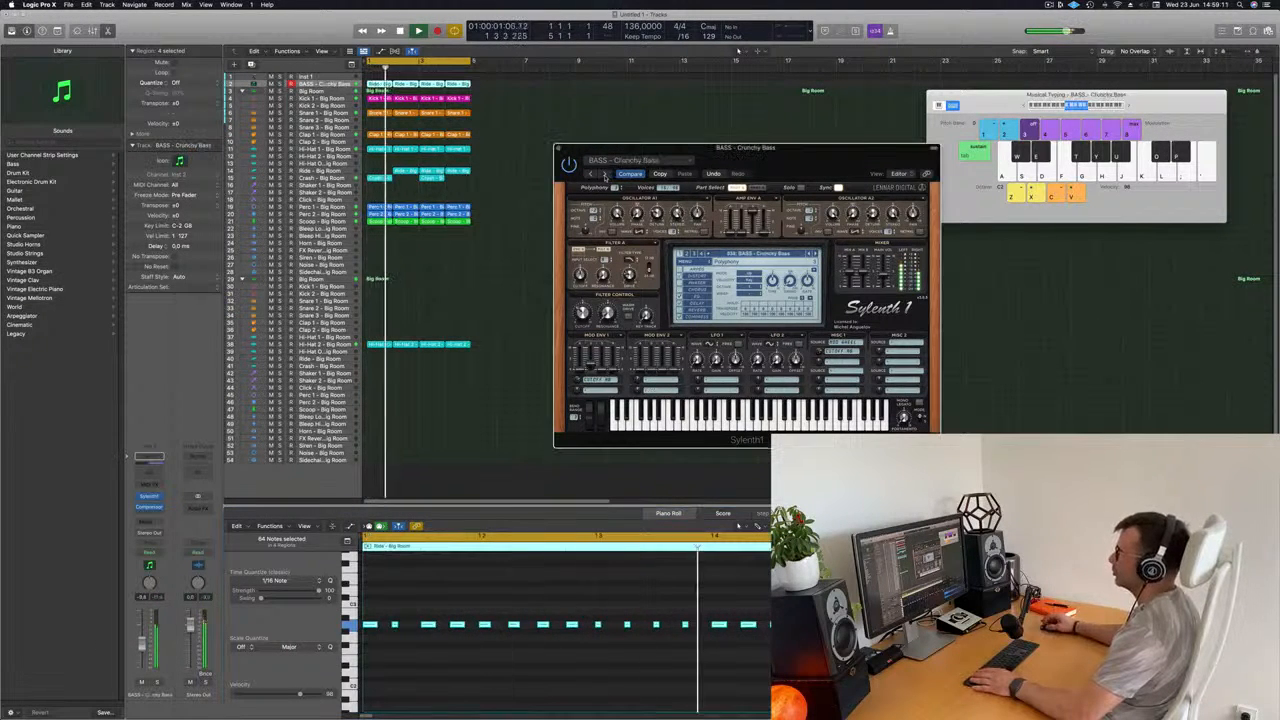
click(603, 175)
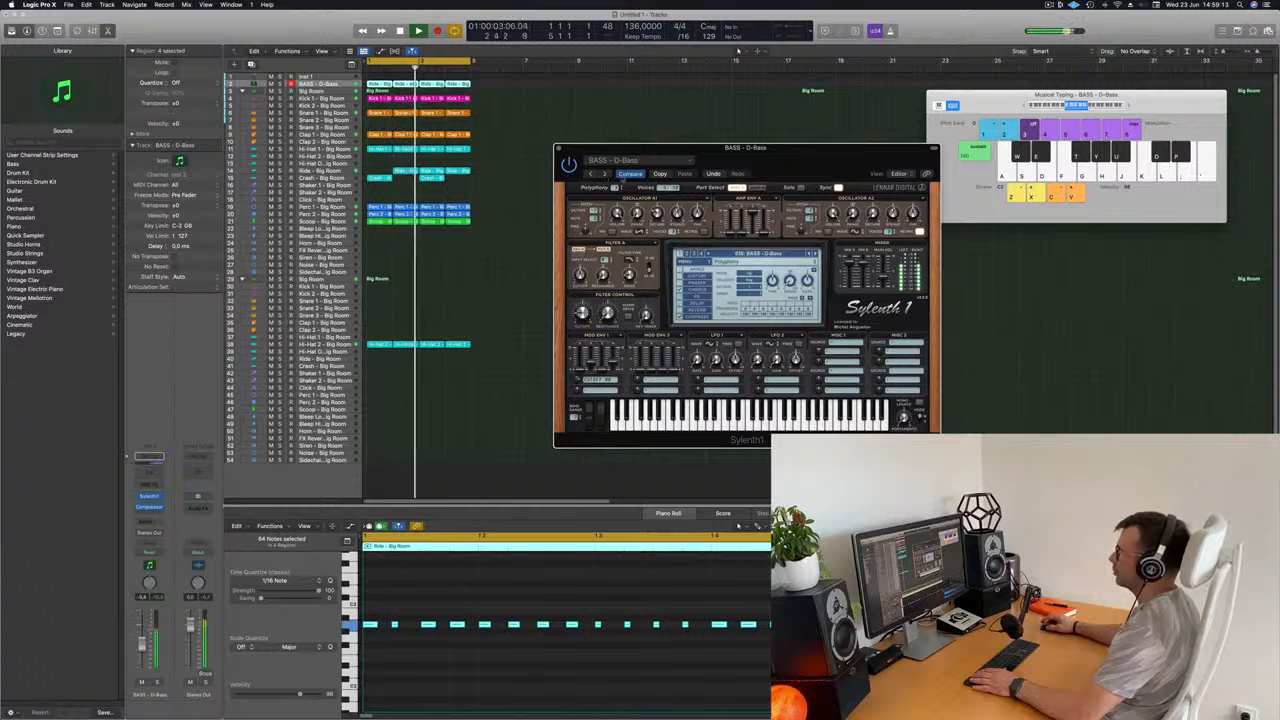
drag(810, 163, 738, 247)
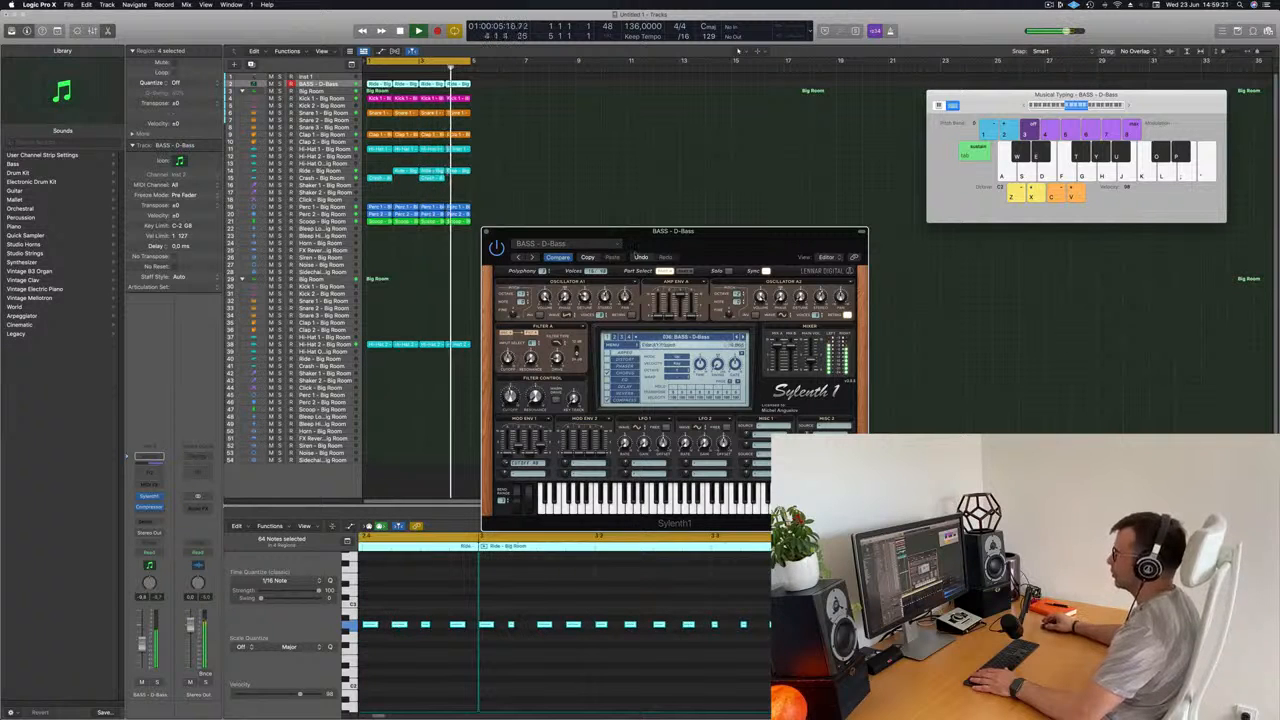
Audition the successive Sylenth1 presets from BASS - Deep + Dirty to BASS - Electro Thing 1 over the loop
drag(636, 250, 622, 250)
click(518, 258)
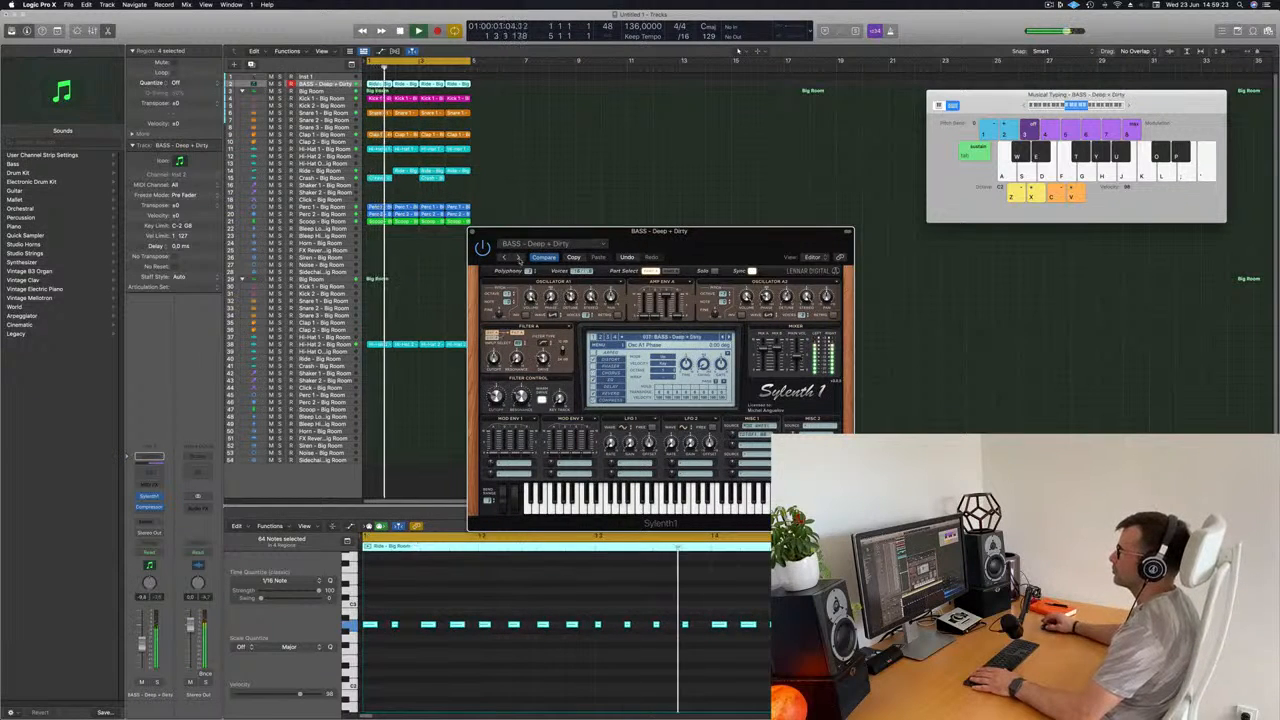
click(518, 258)
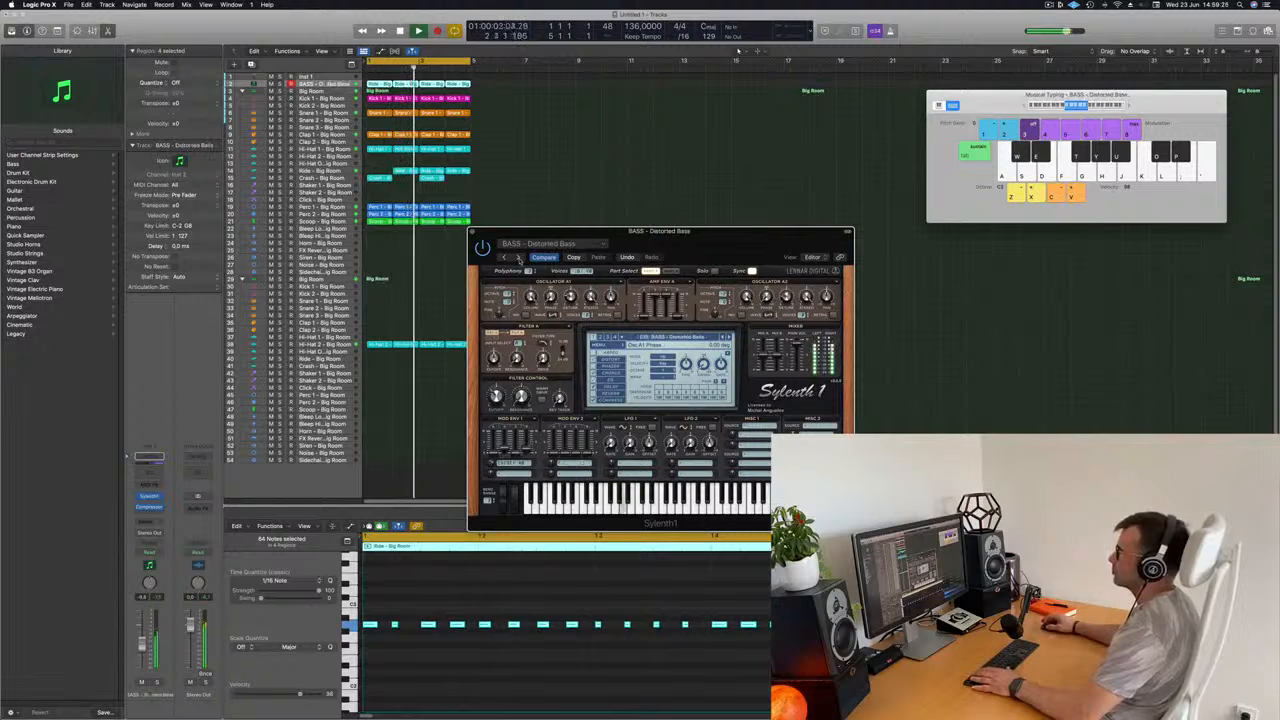
click(518, 258)
click(518, 258)
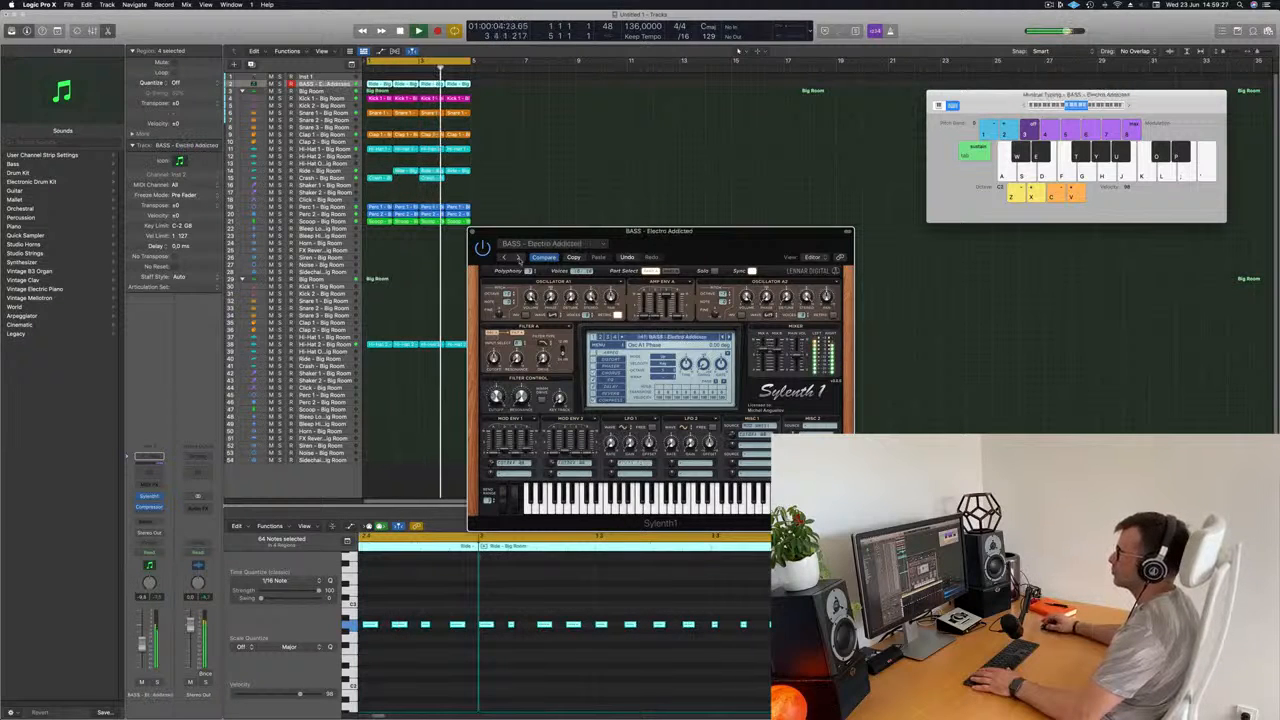
click(518, 258)
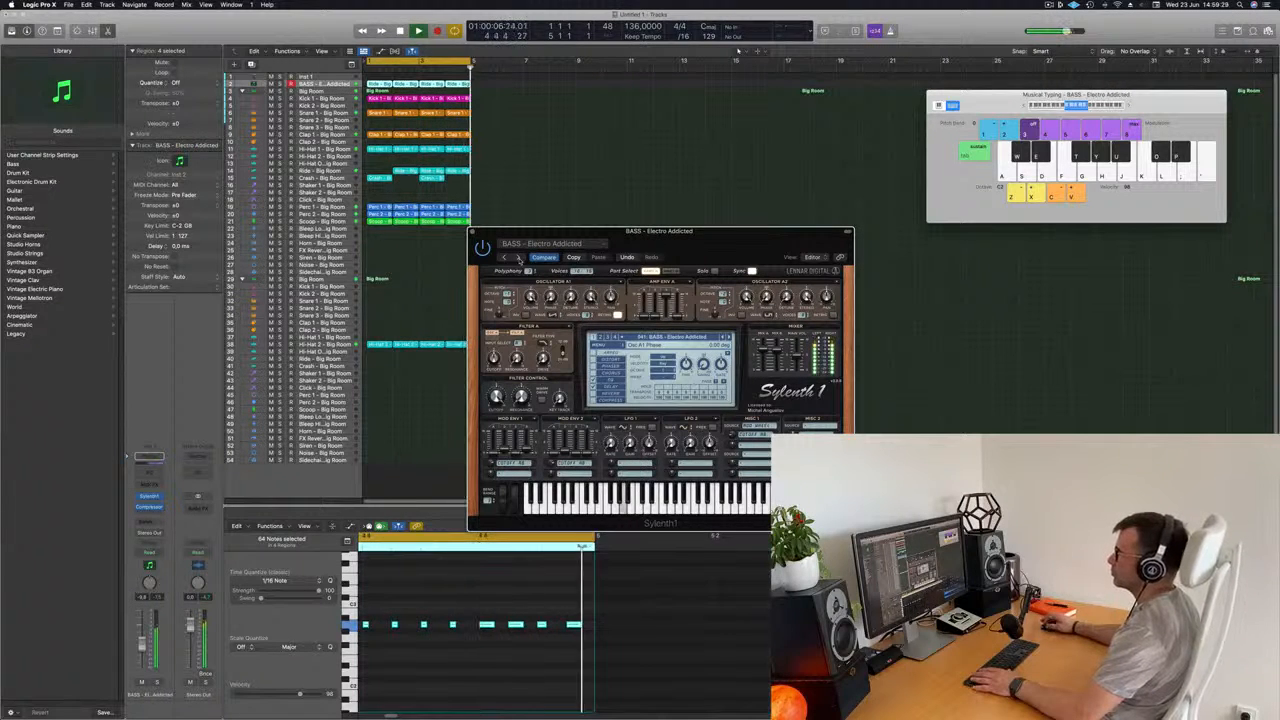
click(518, 258)
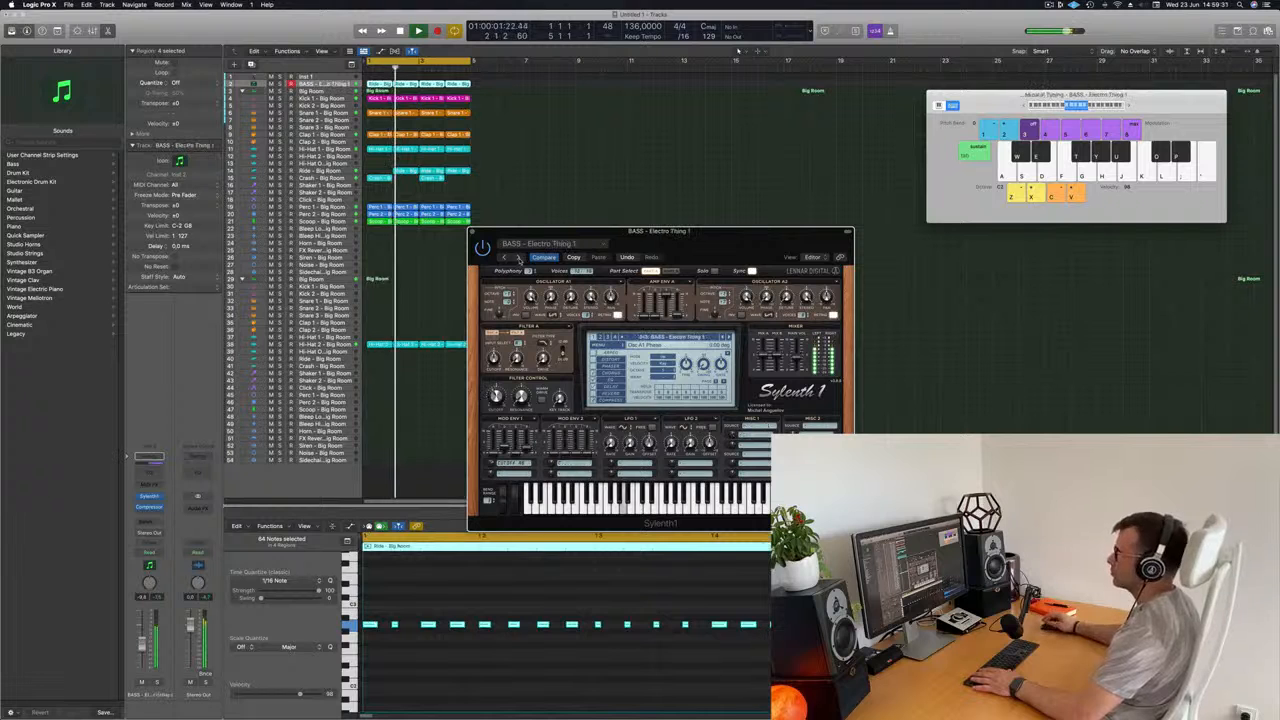
Audition the successive Sylenth1 presets from BASS - Fat Ass to BASS - Heavy House over the loop
click(518, 258)
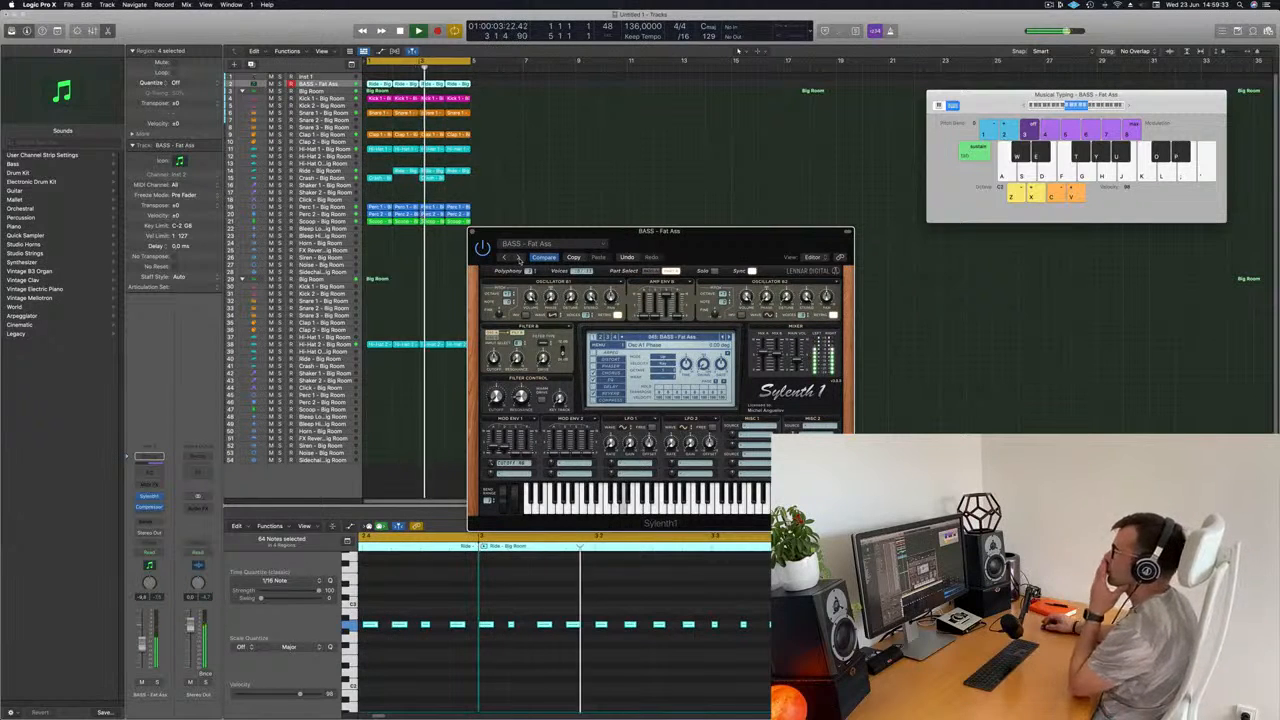
click(518, 258)
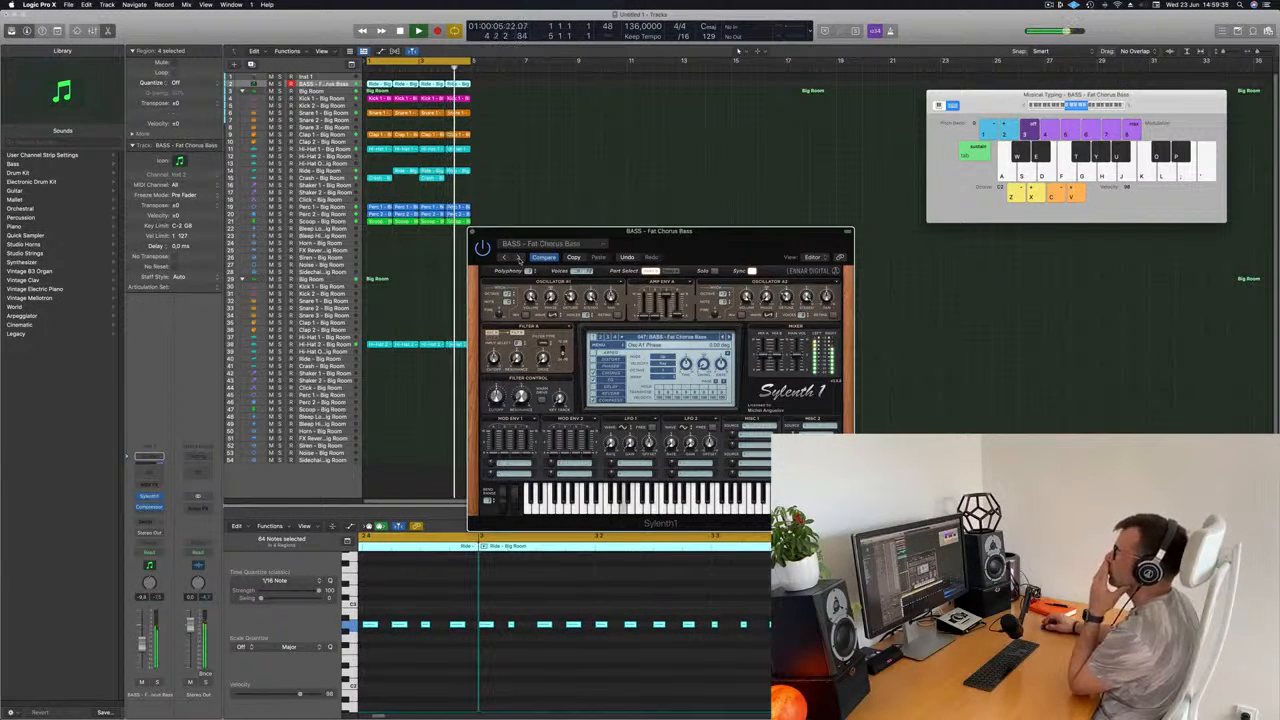
click(518, 258)
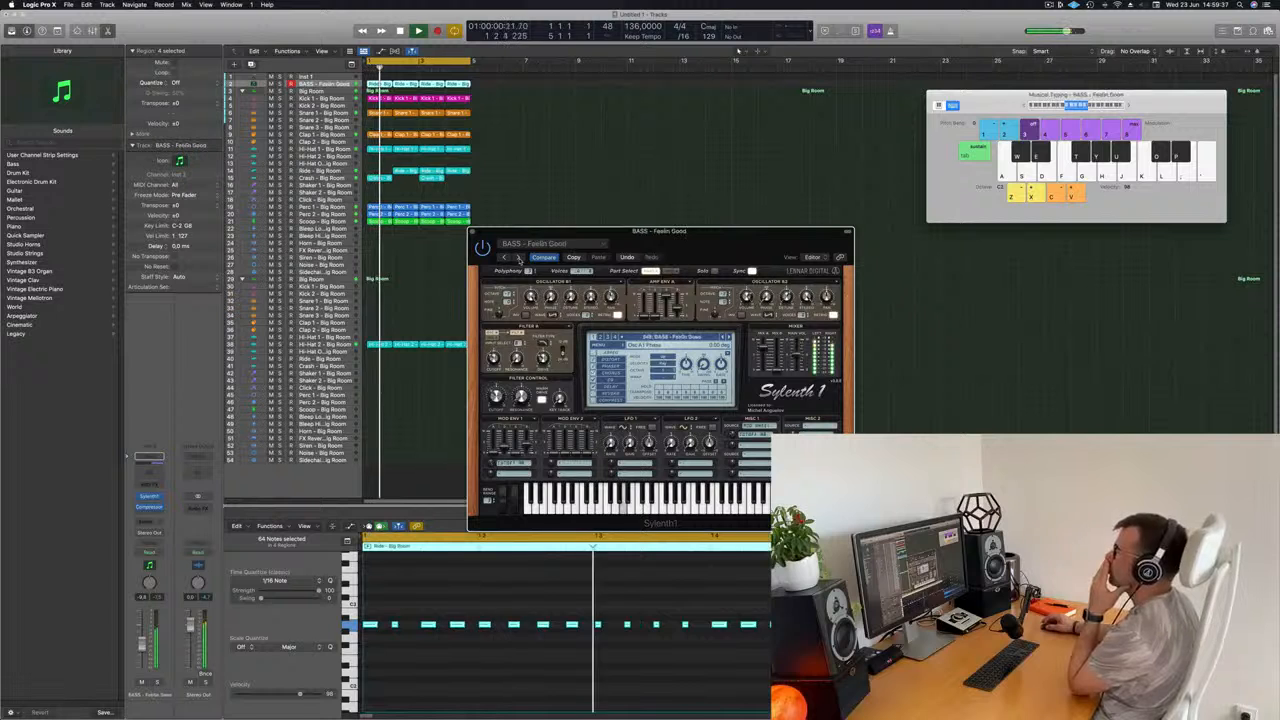
click(518, 258)
click(518, 258)
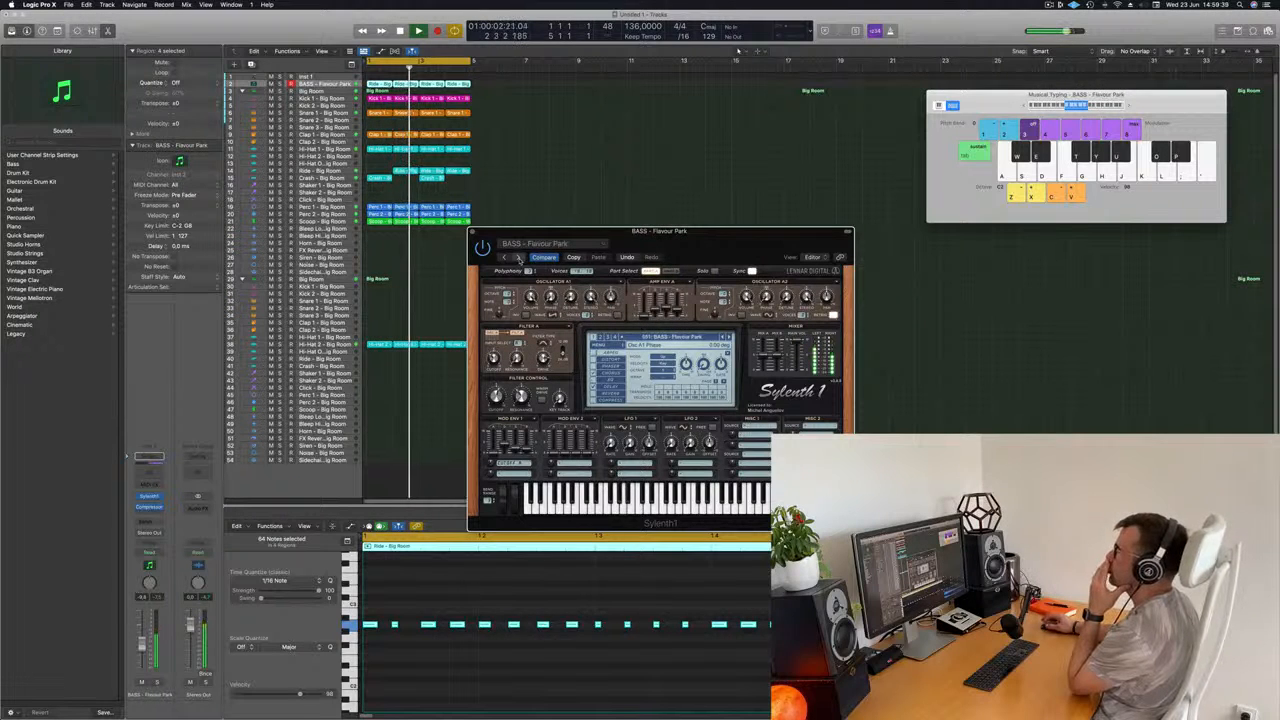
click(518, 258)
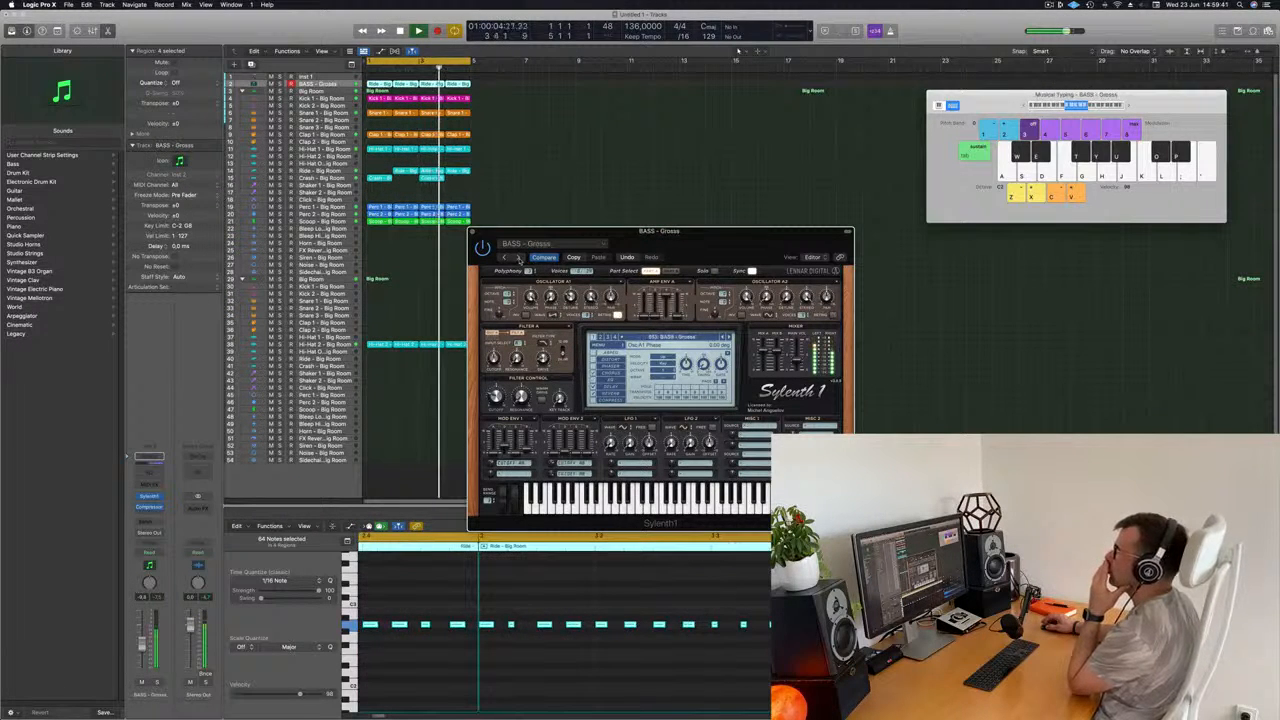
click(518, 258)
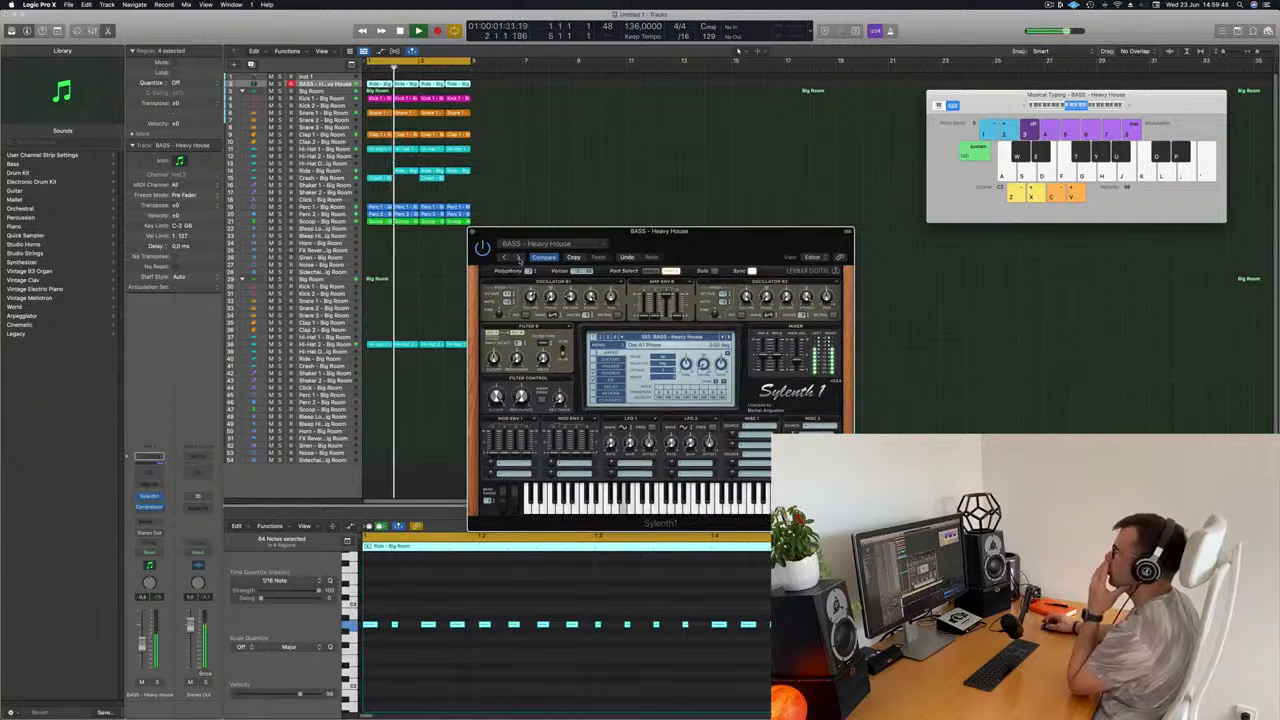
Step through the bass presets following Heavy House and load BASS - Moog Style Bass in Sylenth1
click(518, 258)
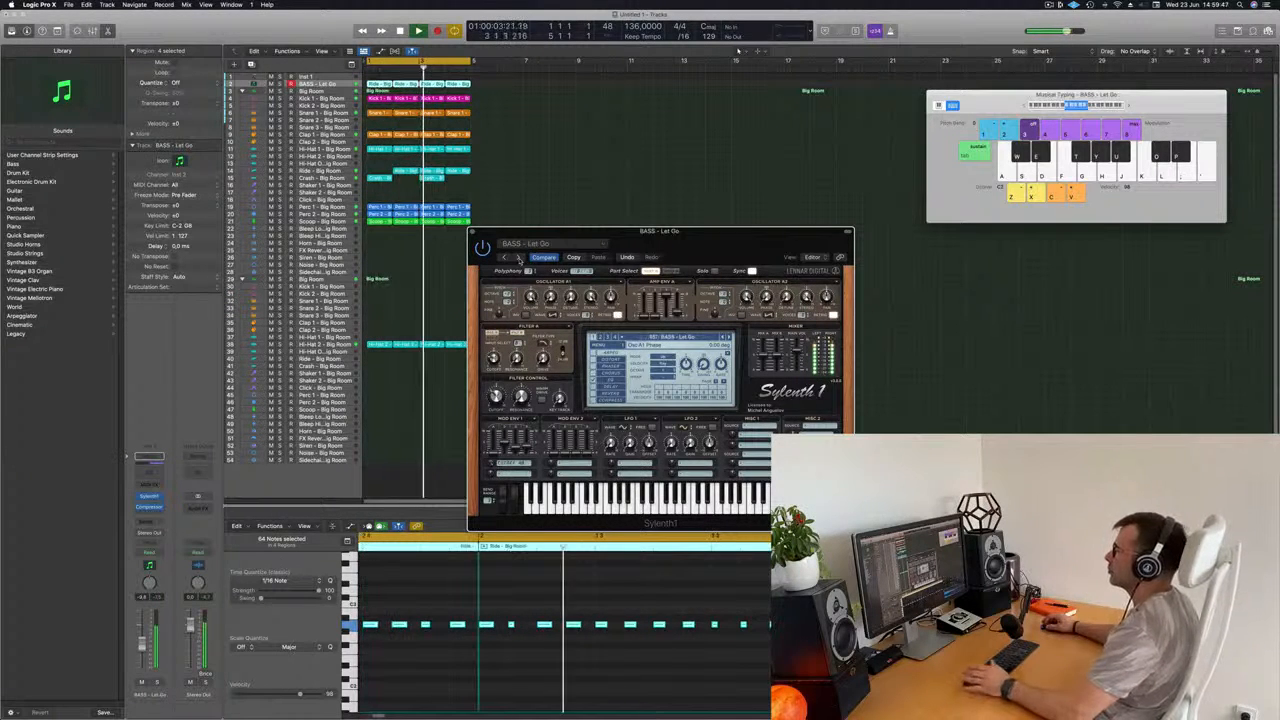
click(518, 258)
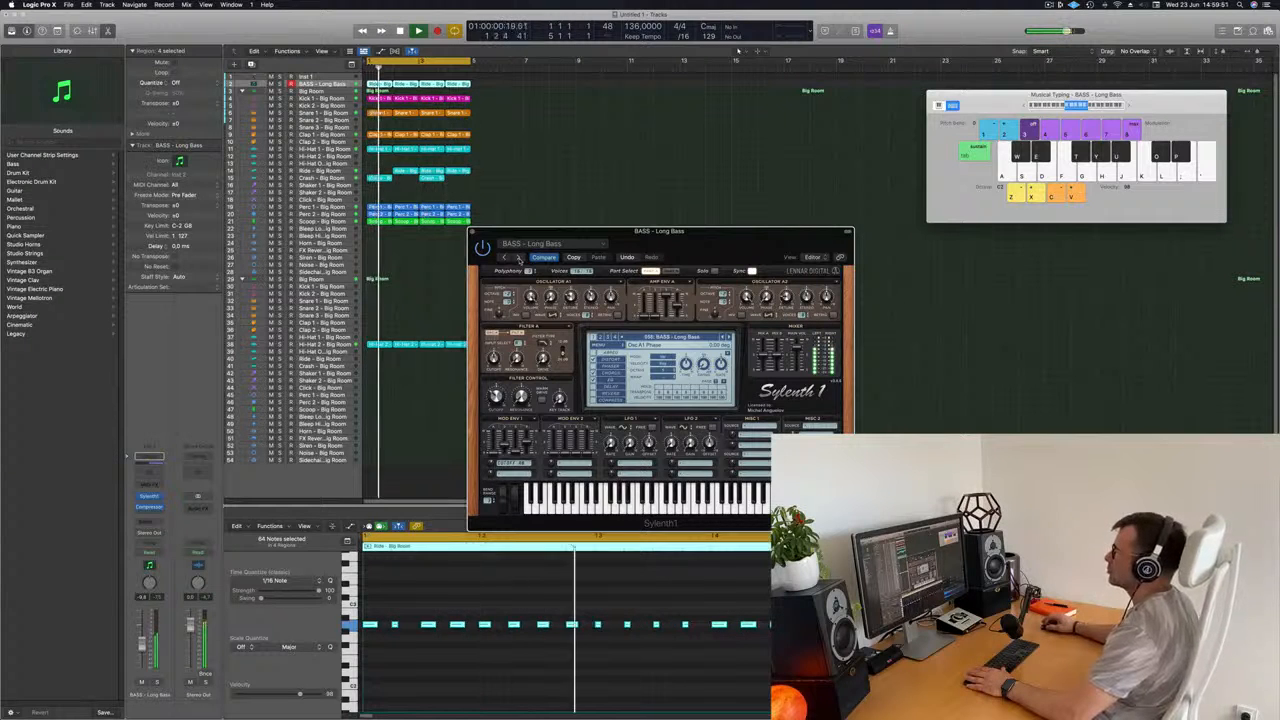
click(518, 258)
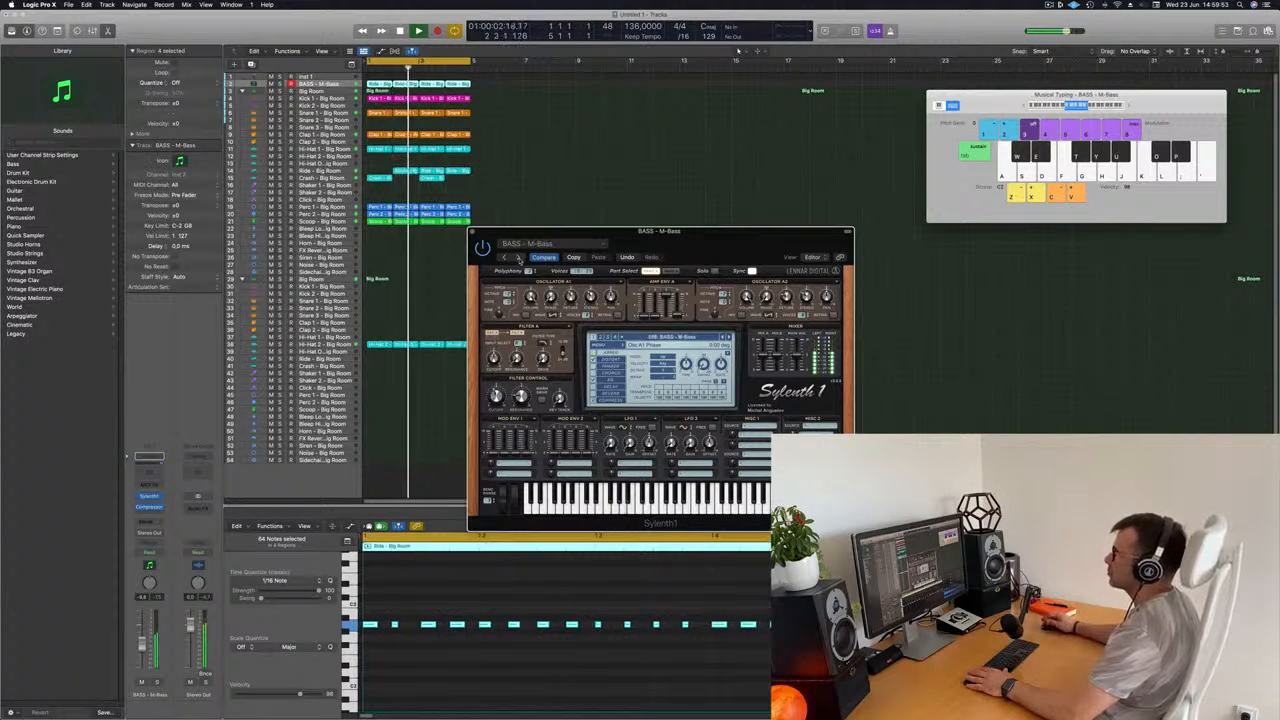
click(518, 258)
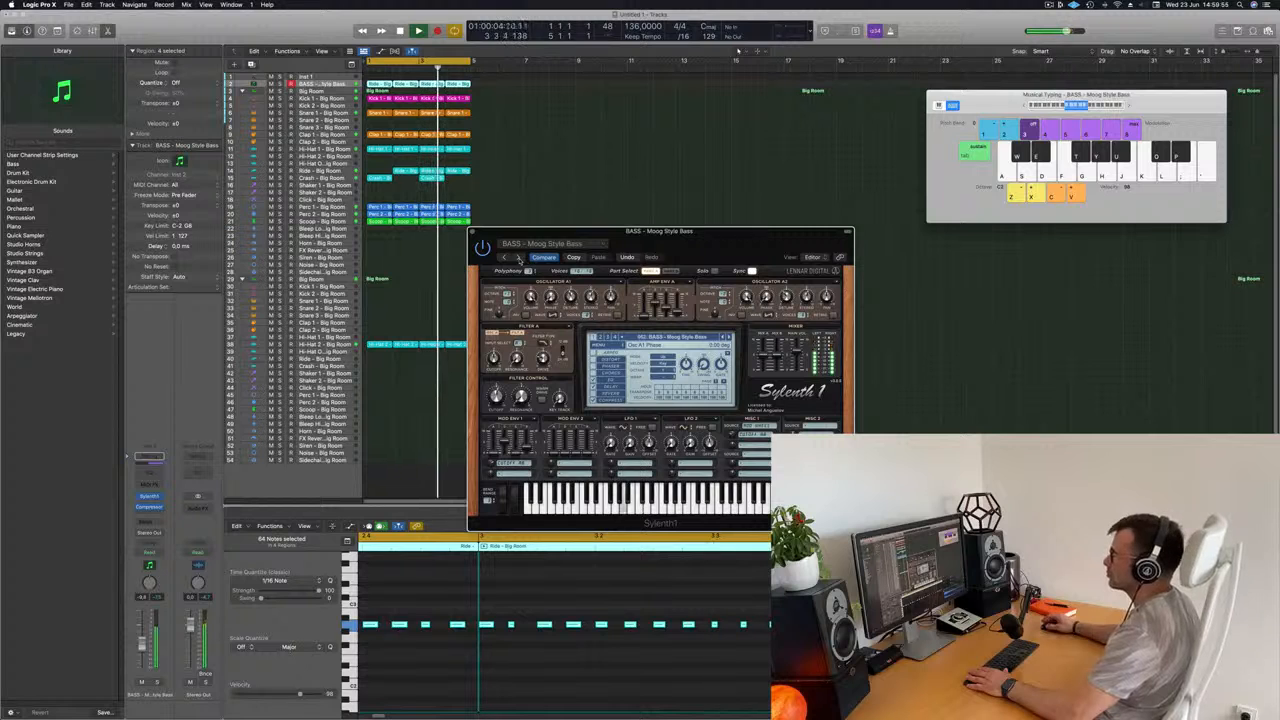
drag(662, 253, 672, 226)
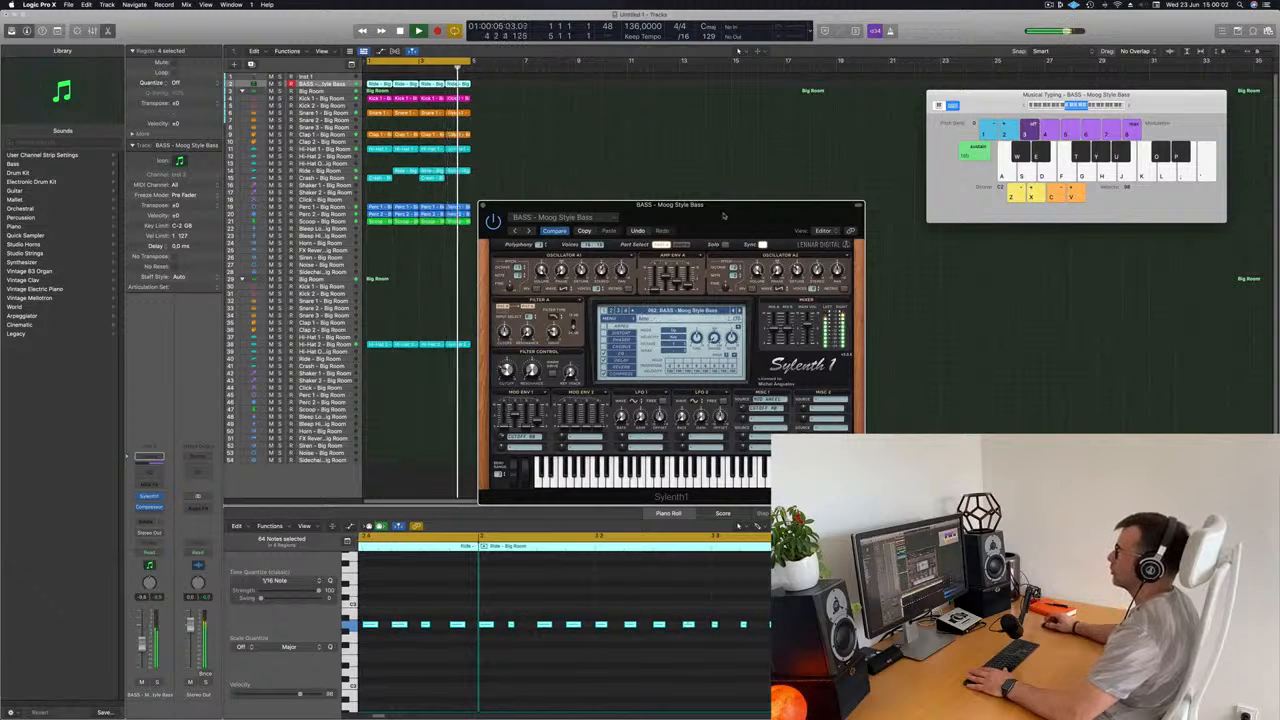
drag(723, 217, 693, 210)
Duplicate the bass track with its settings, copy the first bass region onto the new track and stop playback
click(465, 44)
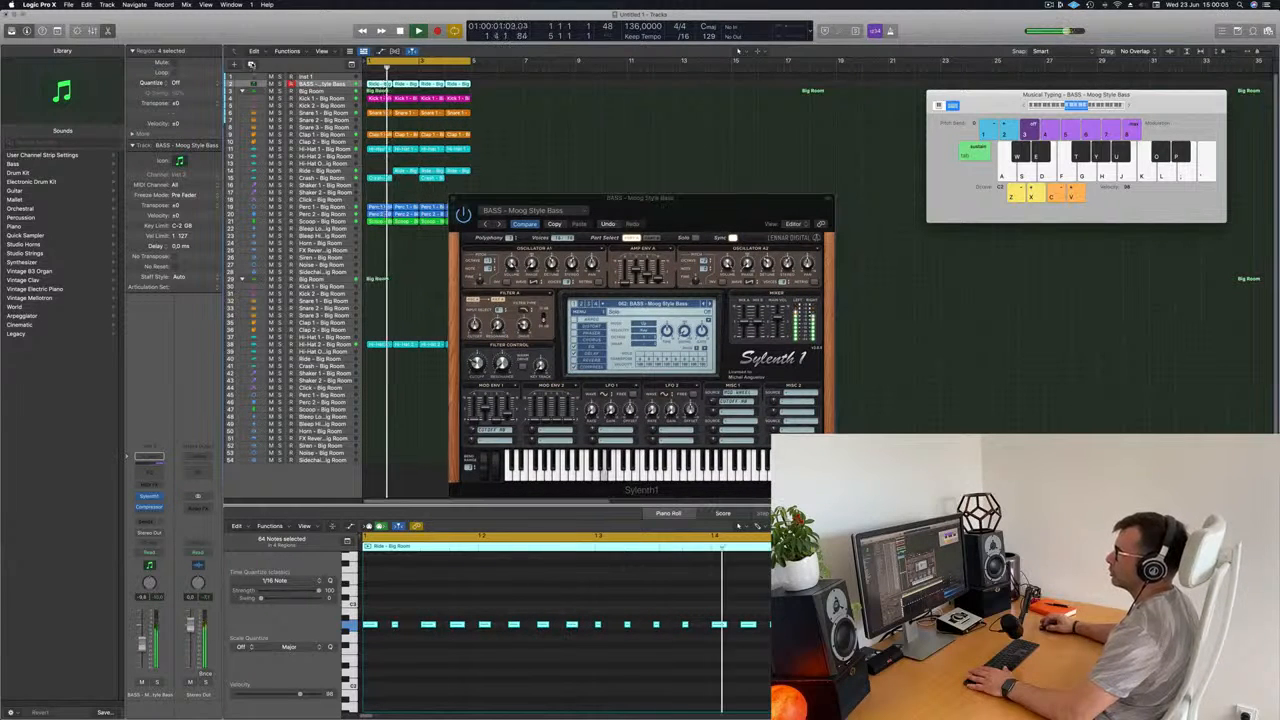
key(alt+super+s)
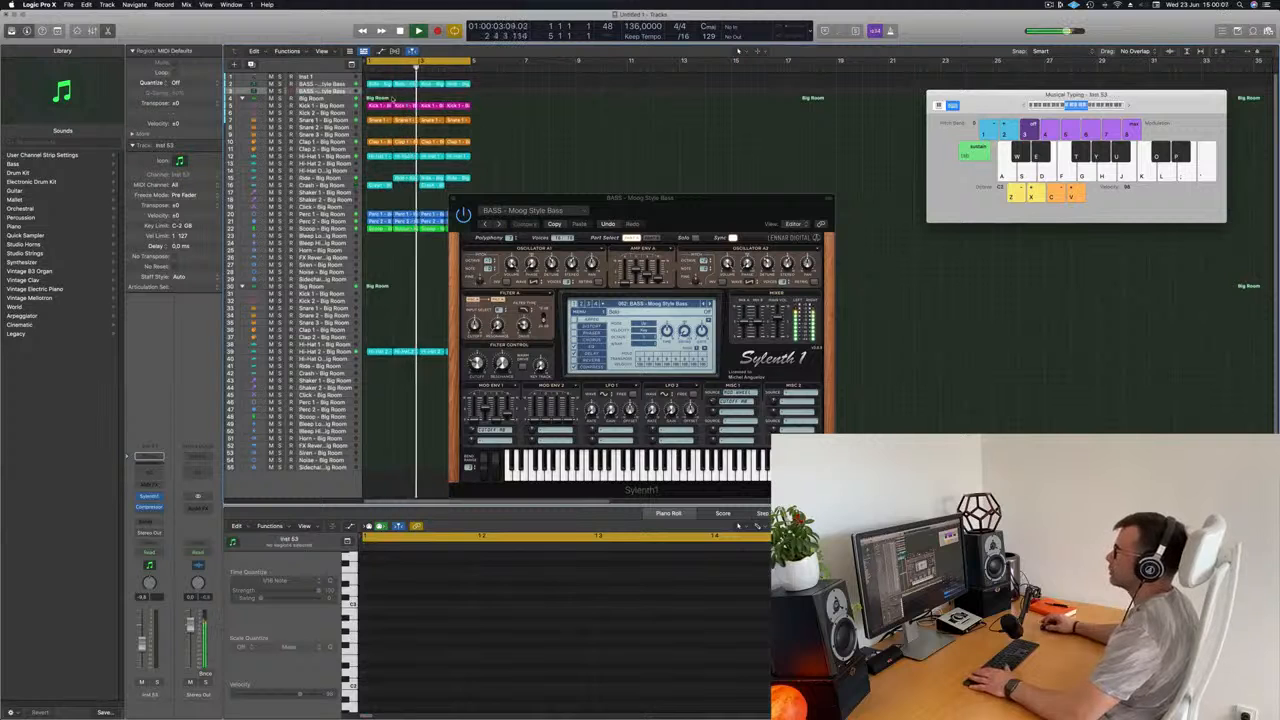
click(379, 85)
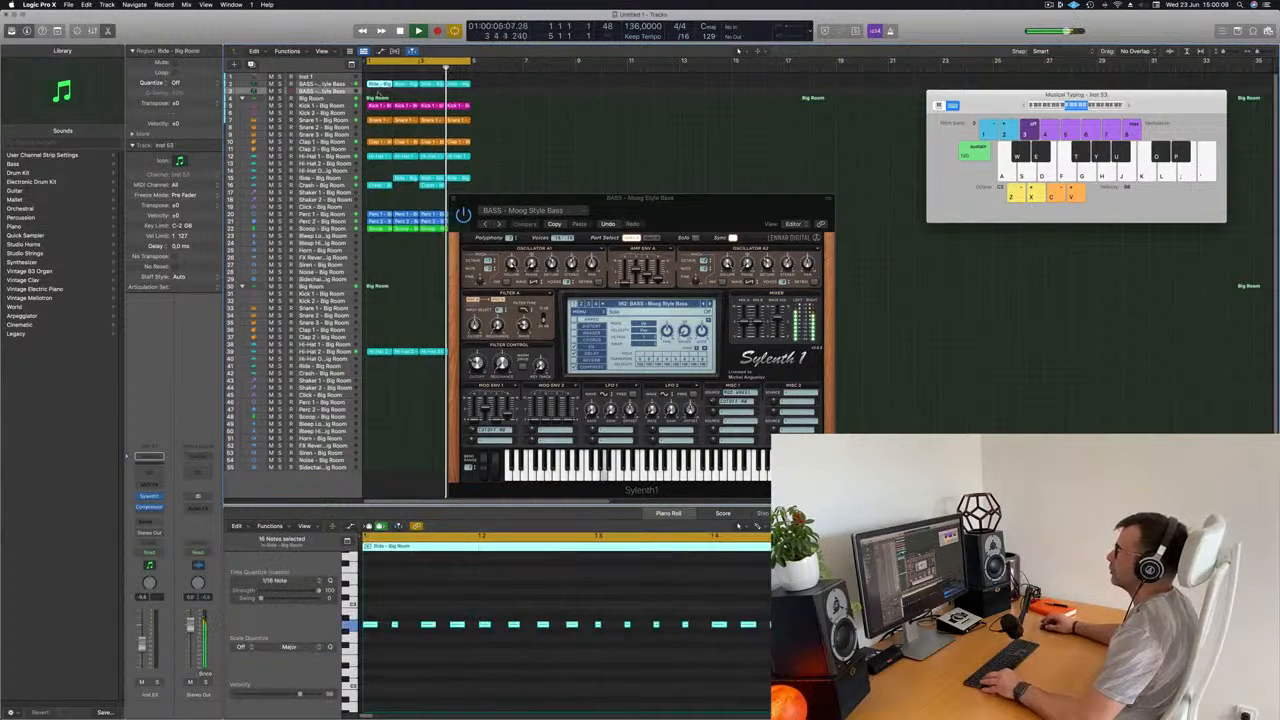
drag(378, 86, 378, 93)
key(space)
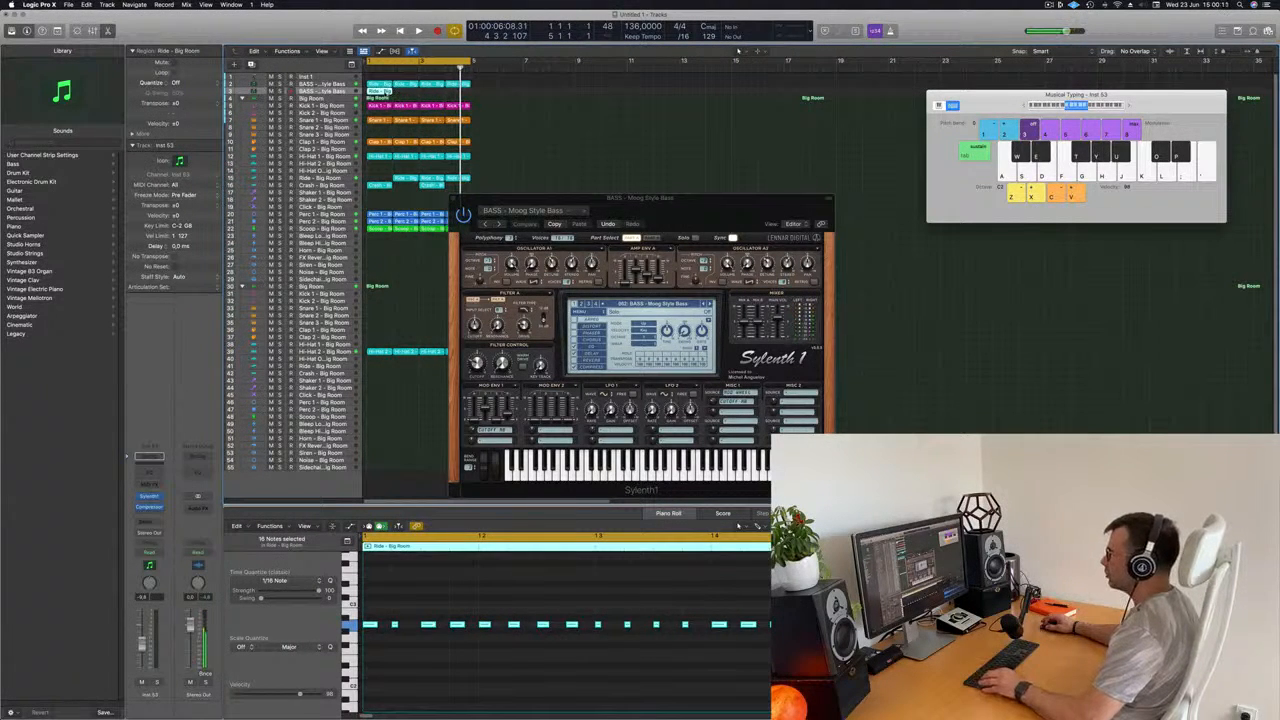
click(424, 598)
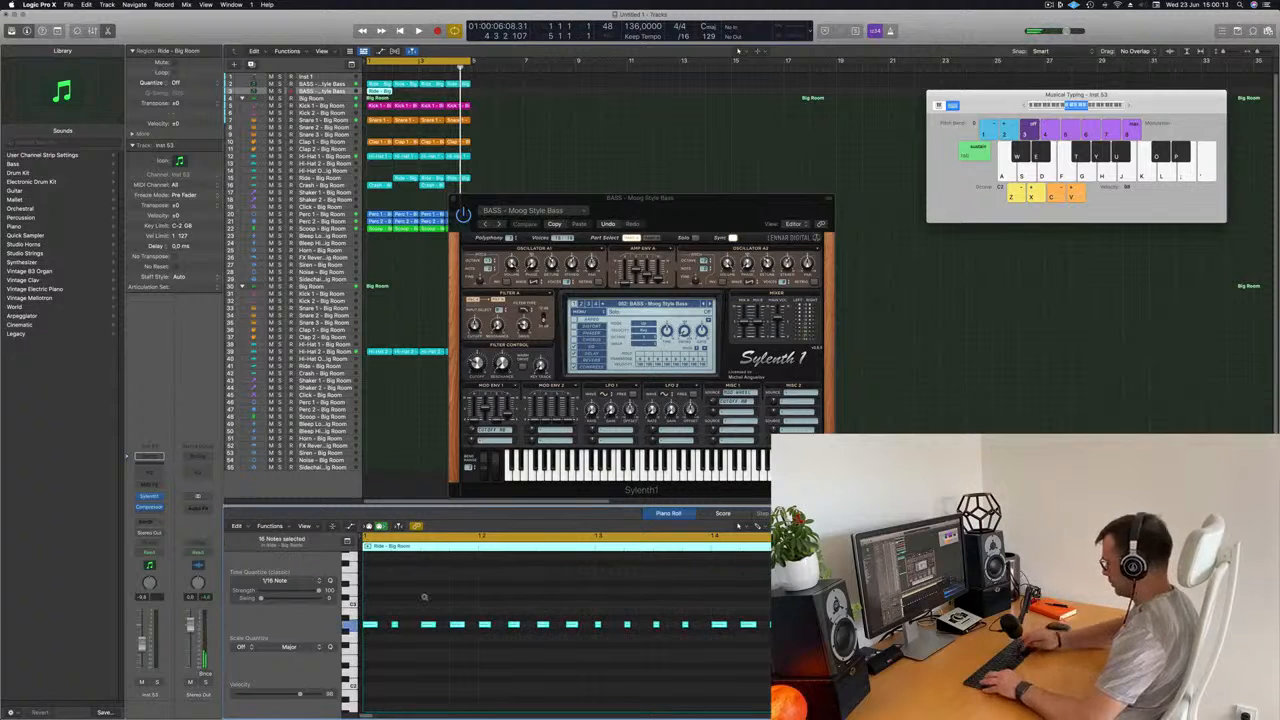
Transpose all notes of the bass region on the duplicated track down one octave and play it back briefly
key(alt+shift+Down)
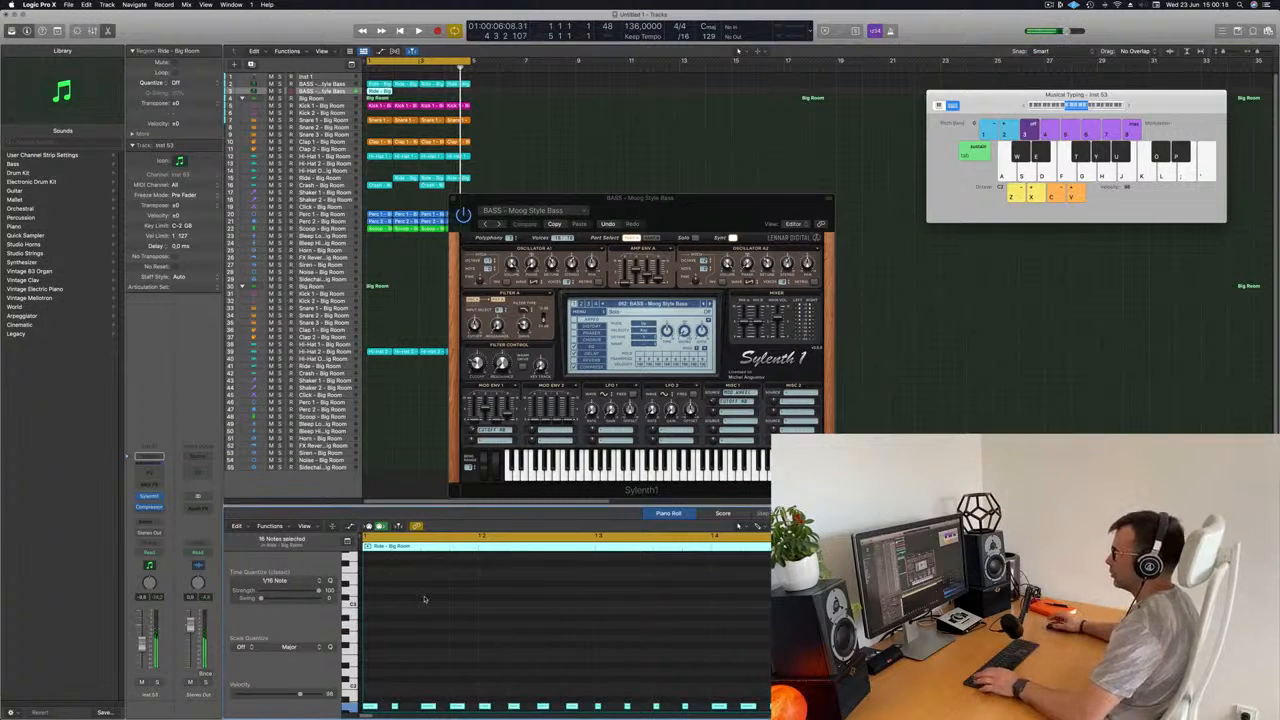
scroll(466, 661, down, 2)
key(space)
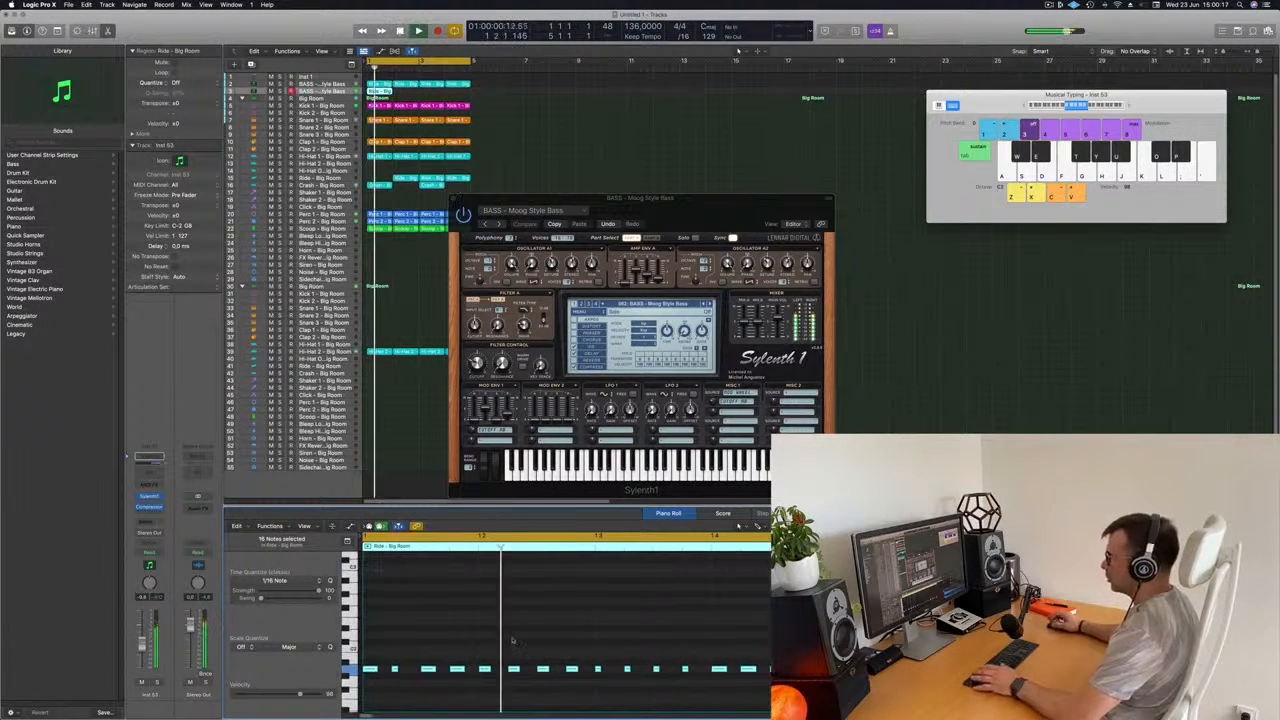
key(space)
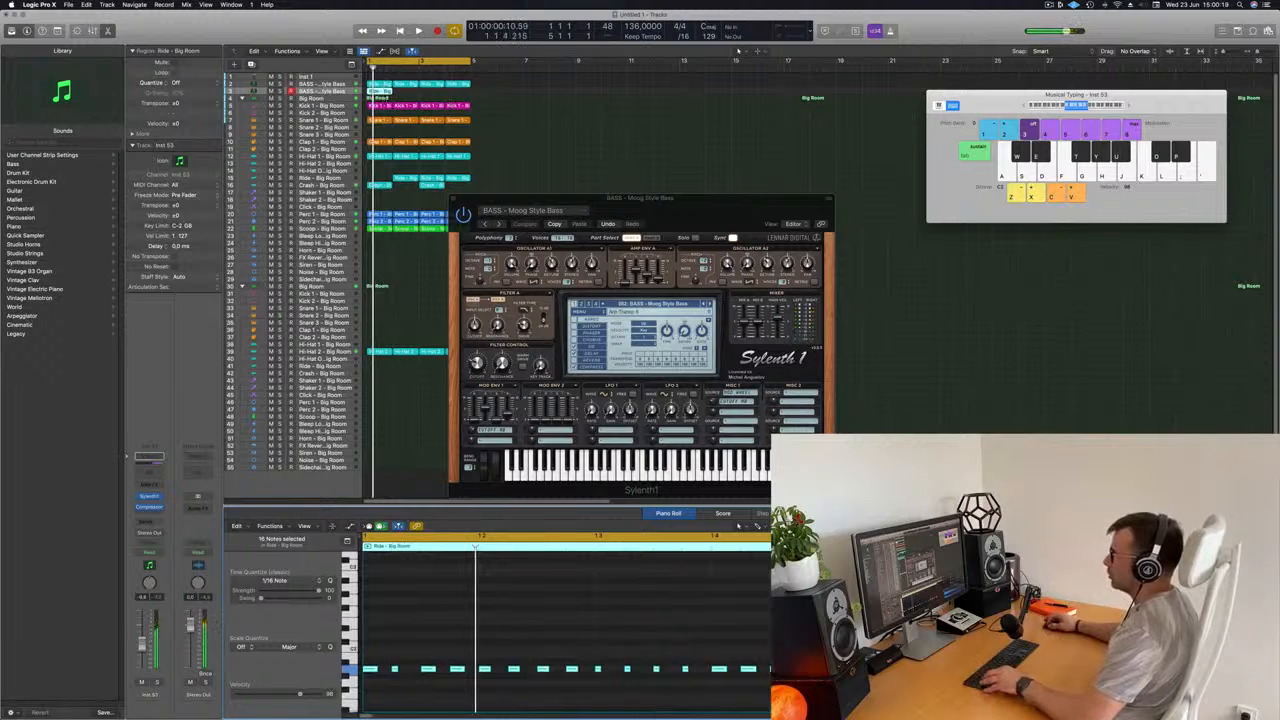
Copy the bass region along the duplicated track to fill all four bars and start playback
drag(387, 92, 433, 97)
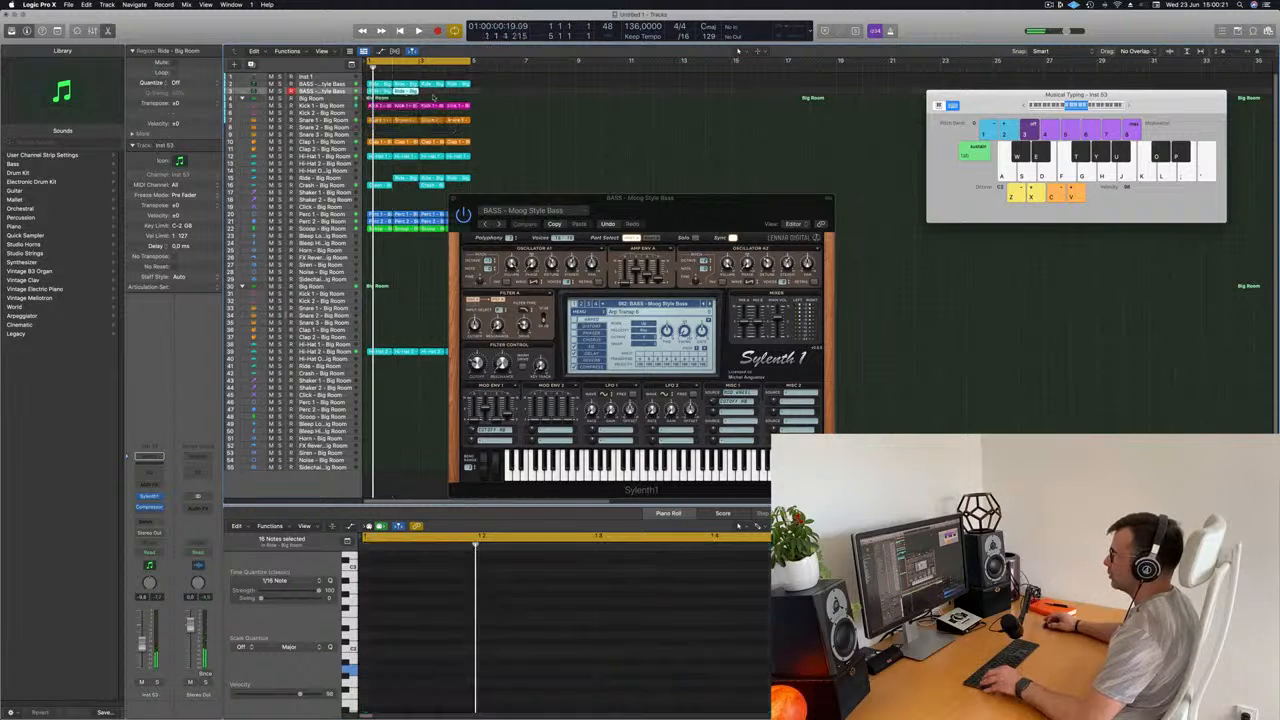
click(361, 91)
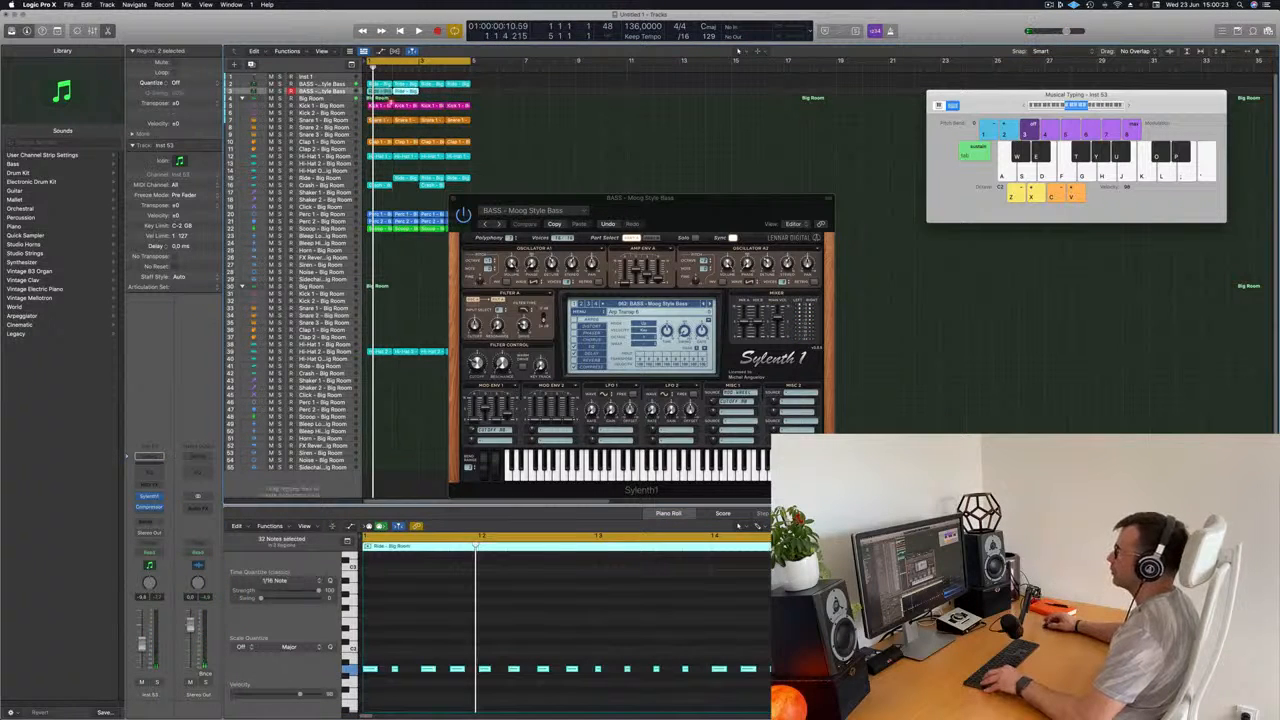
key(space)
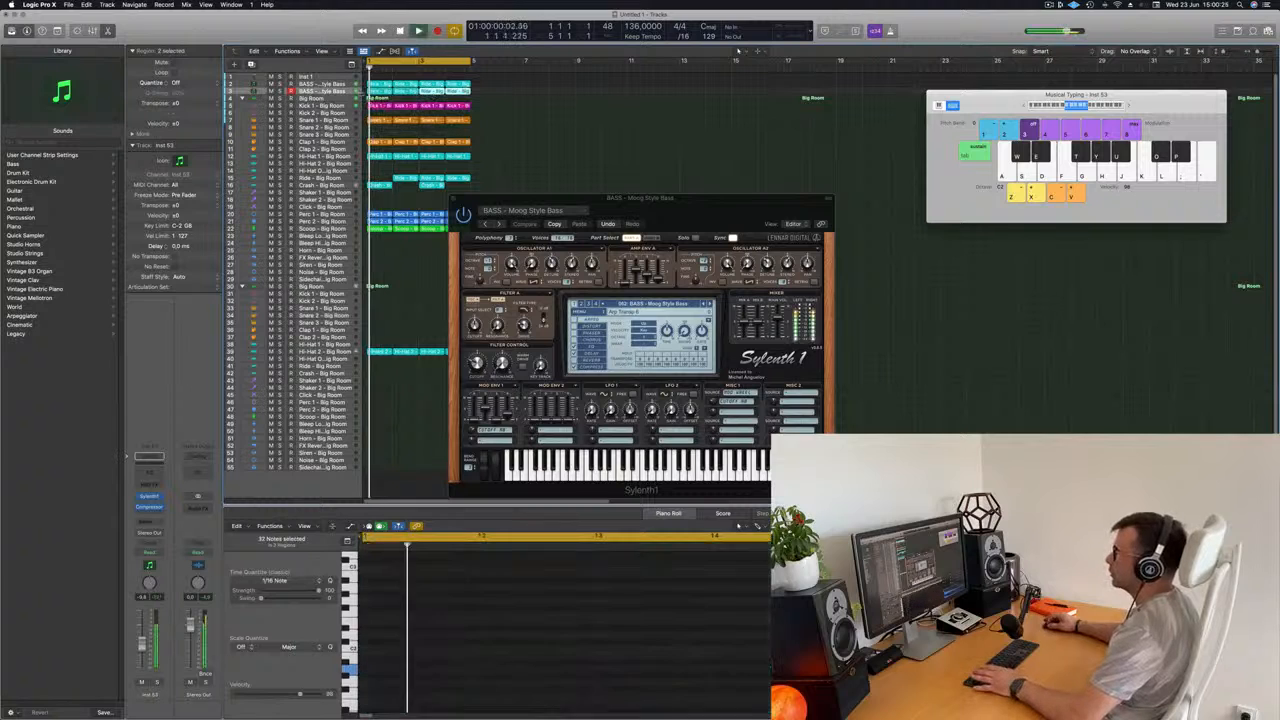
Open Sylenth1 on the duplicated bass track and step back through its presets to load BASS - Long Bass
click(322, 91)
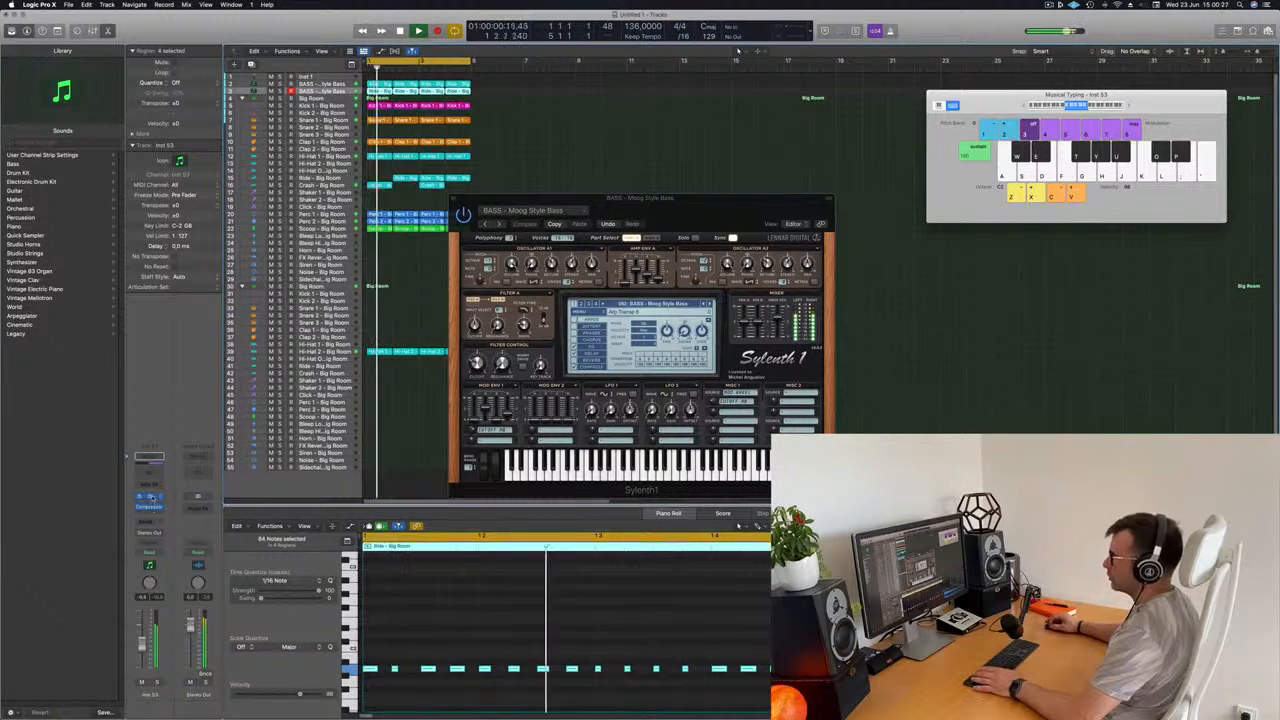
click(152, 498)
drag(560, 117, 828, 259)
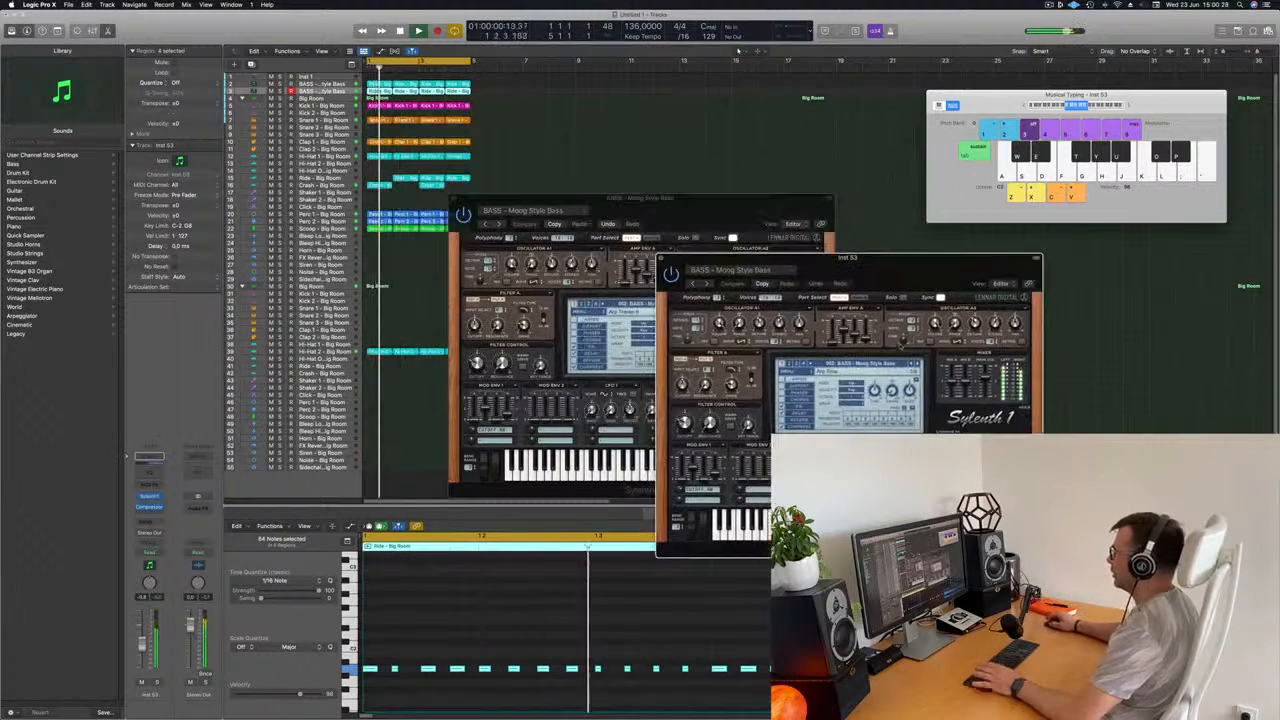
click(911, 364)
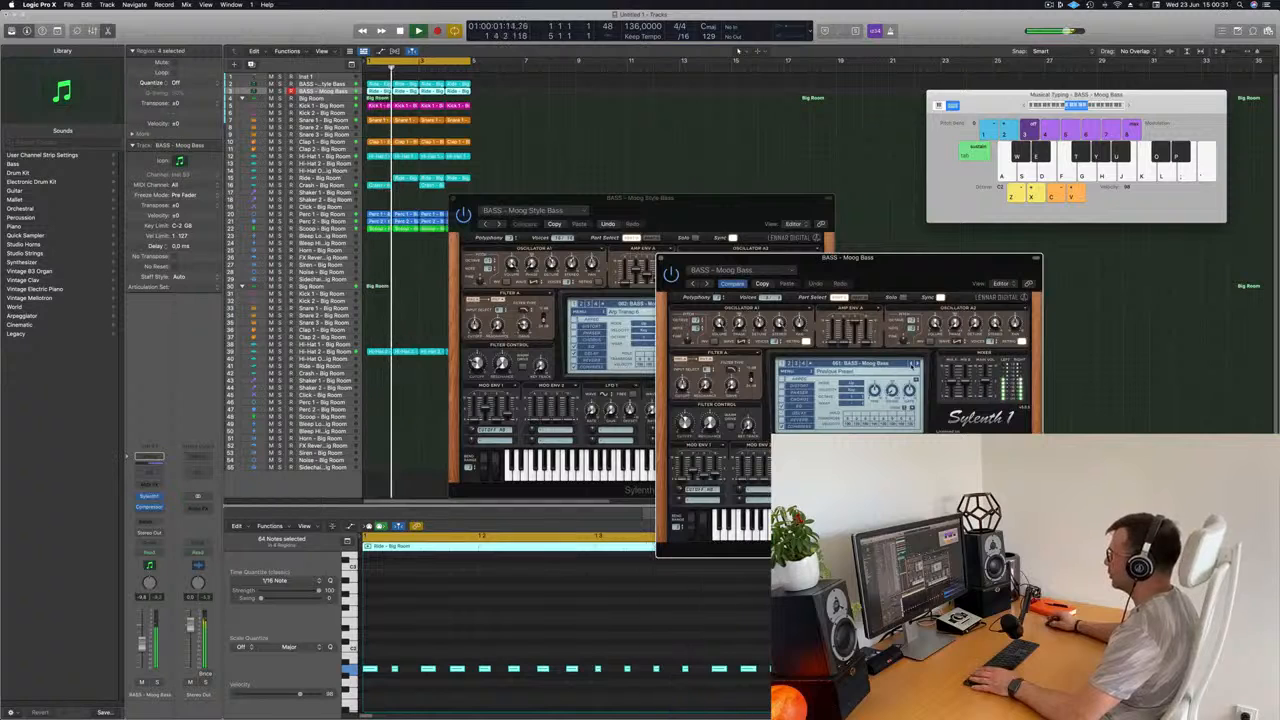
click(913, 364)
click(912, 365)
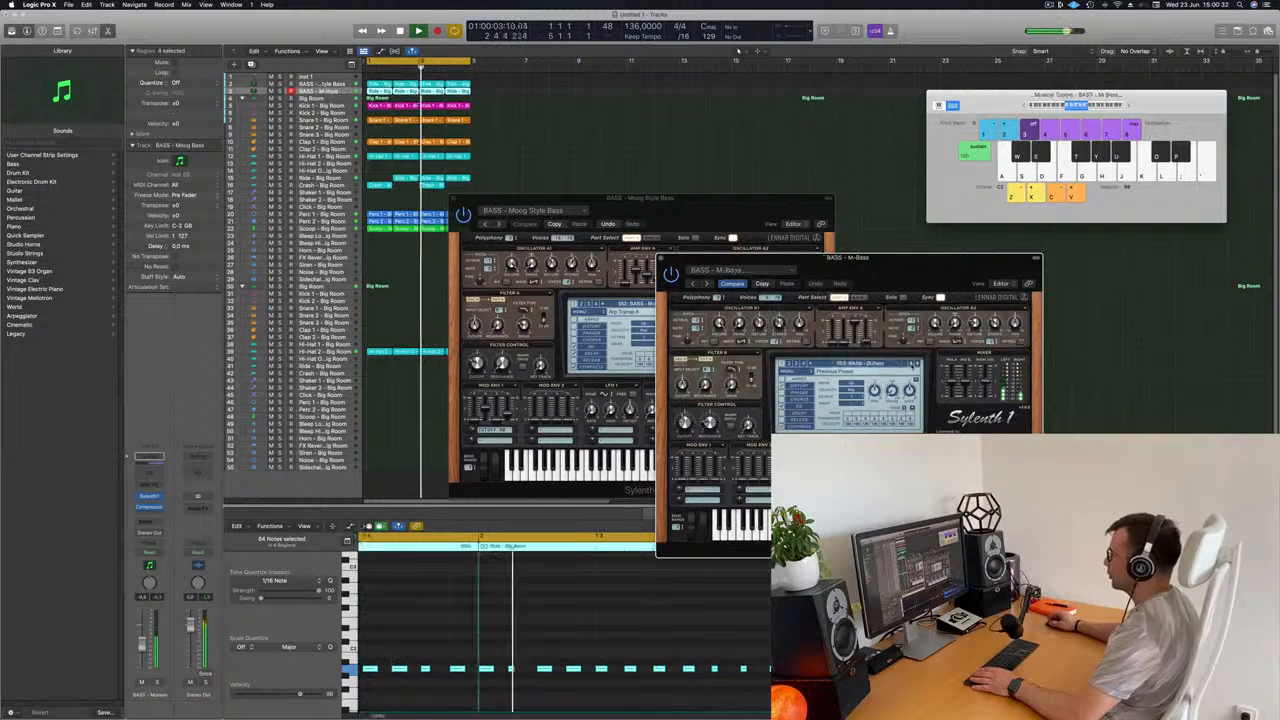
click(912, 364)
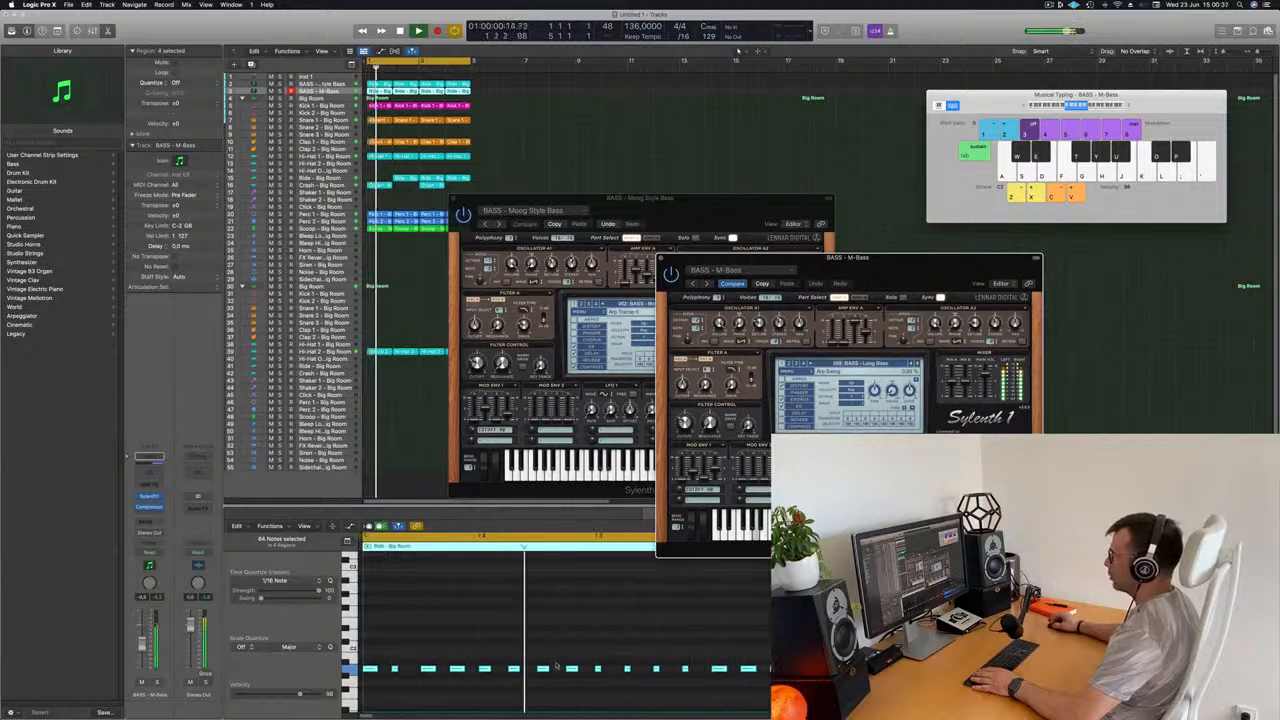
Transpose the Long Bass notes up one octave and lower that track's volume
click(547, 619)
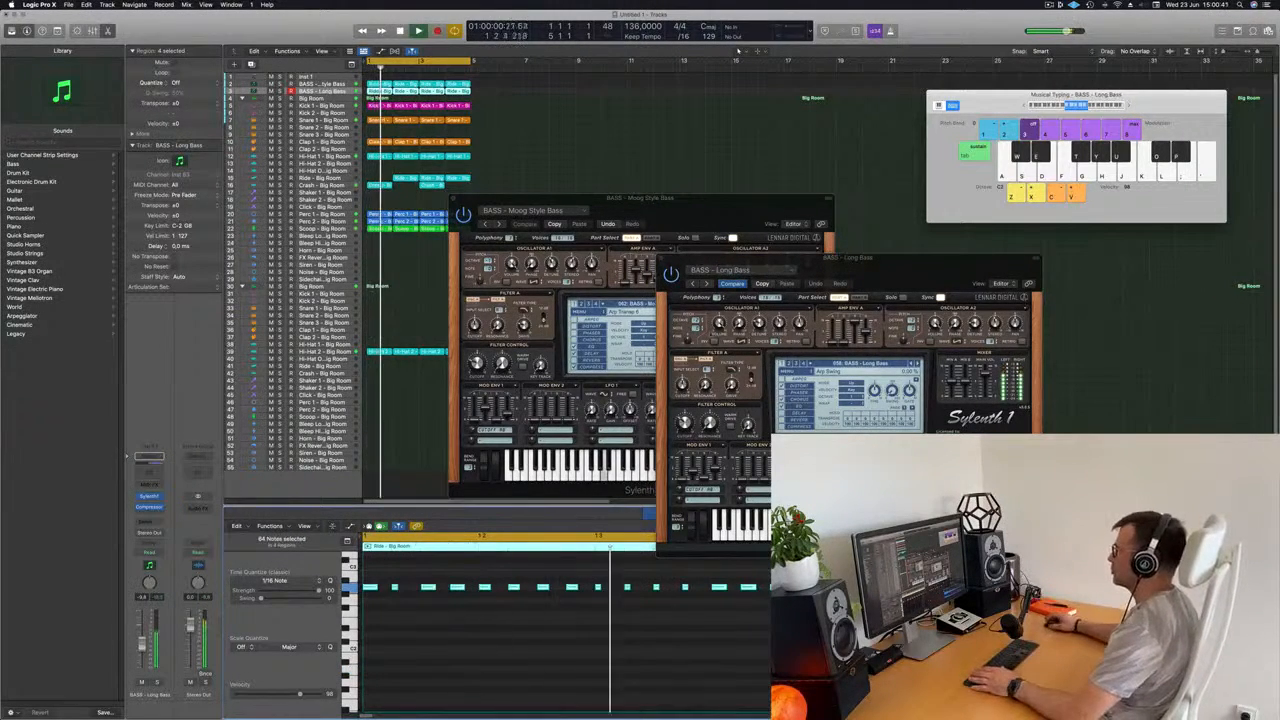
drag(938, 261, 1122, 125)
drag(640, 198, 832, 124)
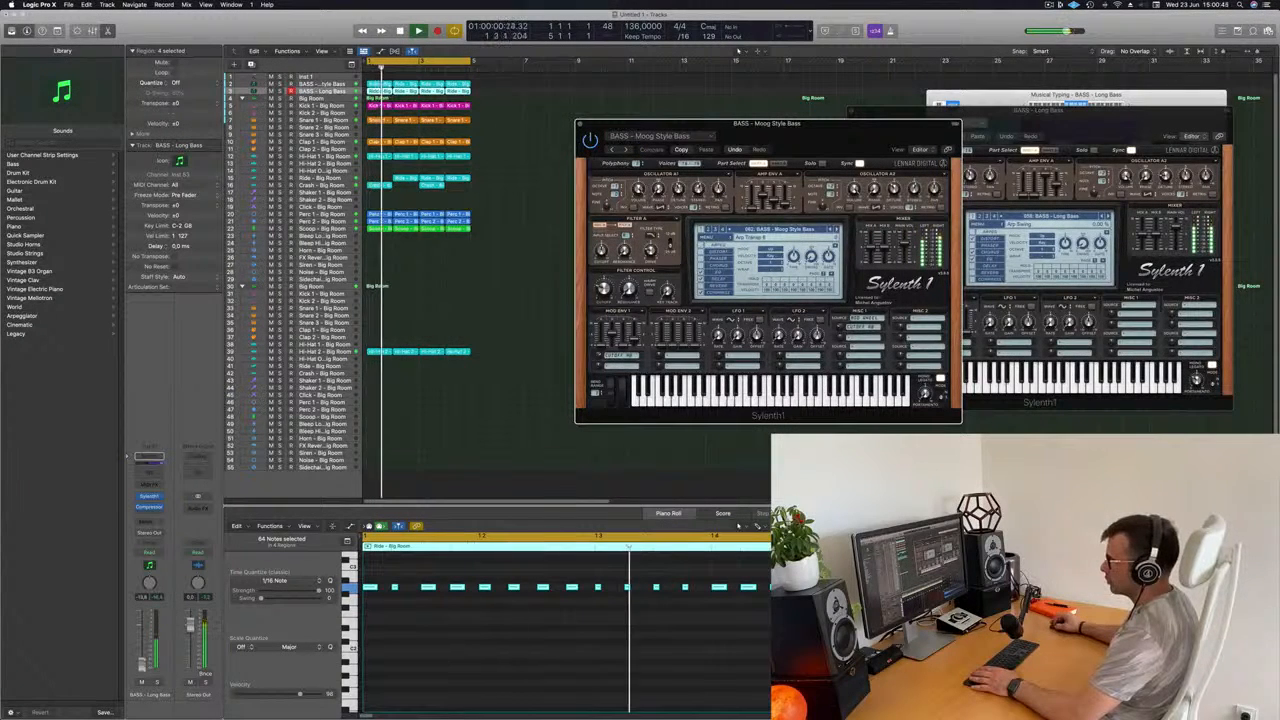
drag(141, 649, 142, 660)
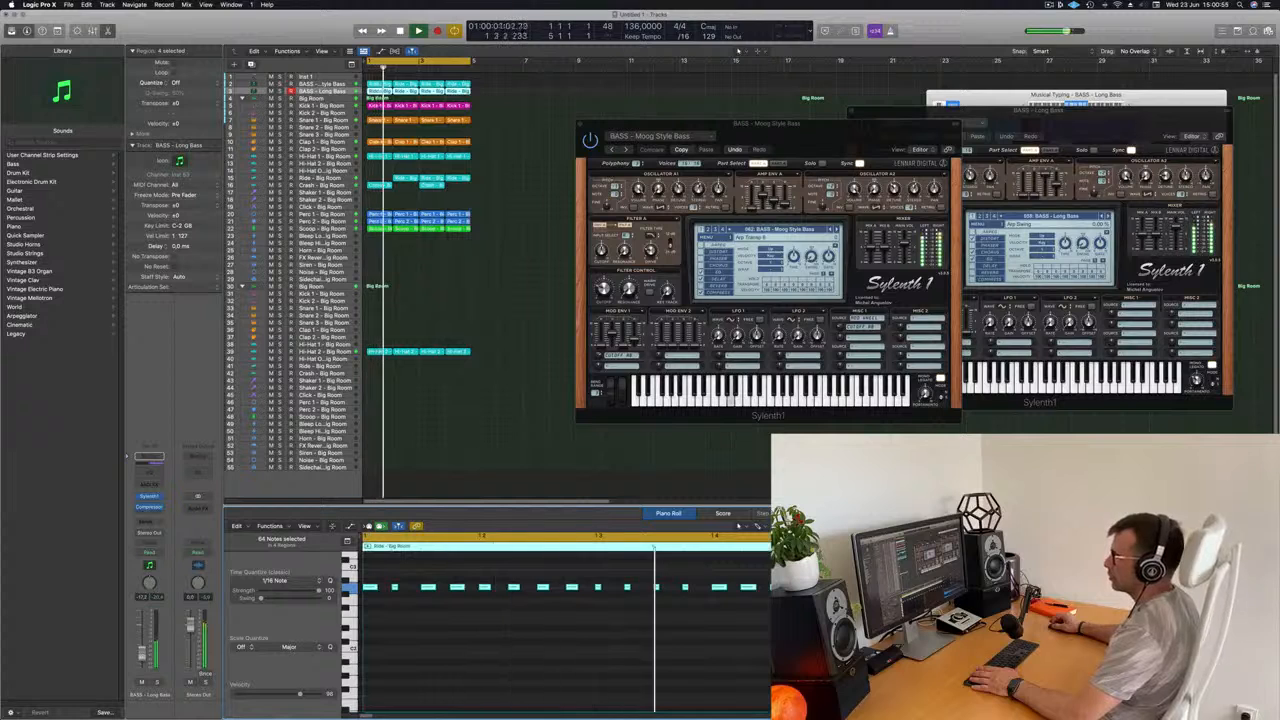
Select all four-bar regions in the arrangement and repeat them three times to fill 16 bars
click(529, 207)
click(410, 180)
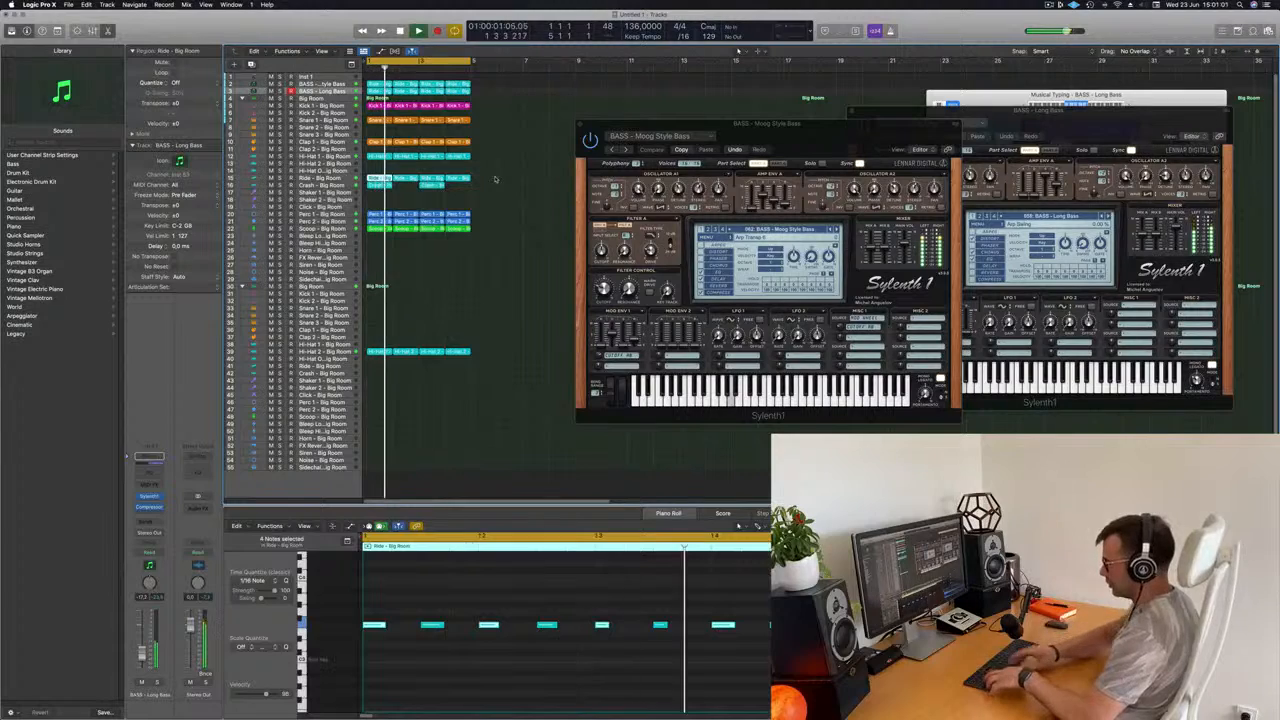
key(super+a)
key(super+r)
key(super+r)
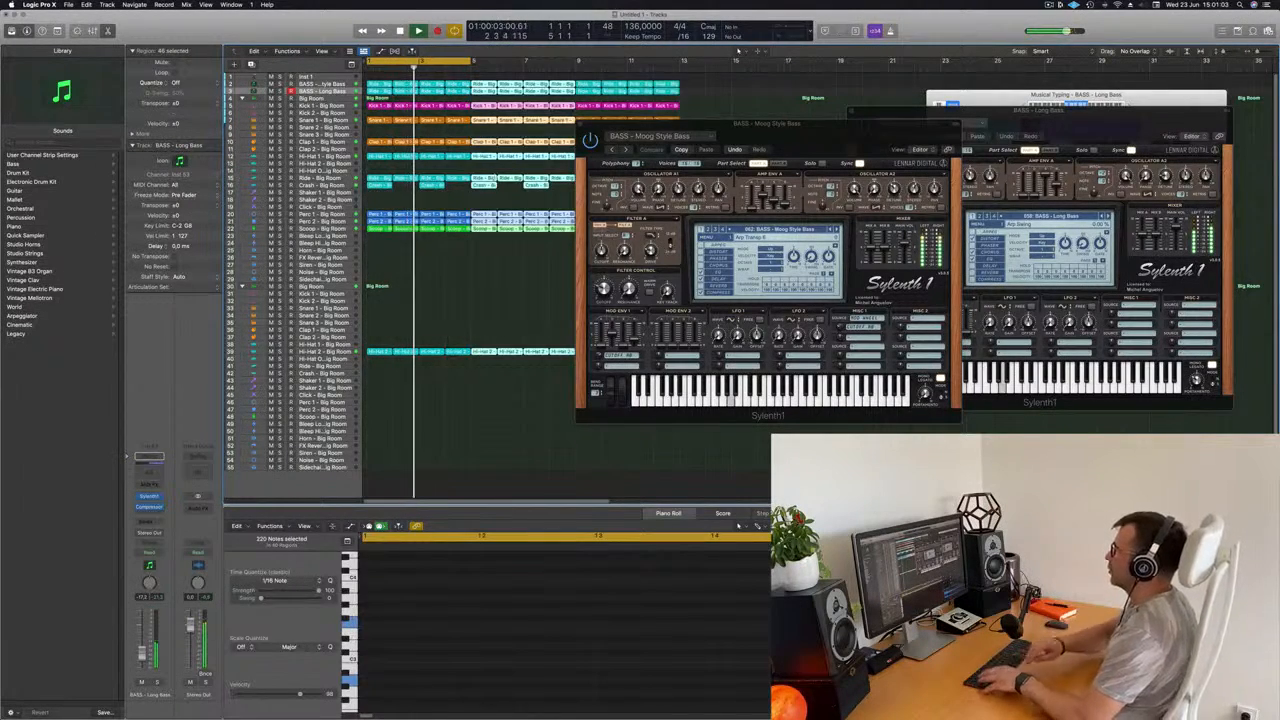
key(super+r)
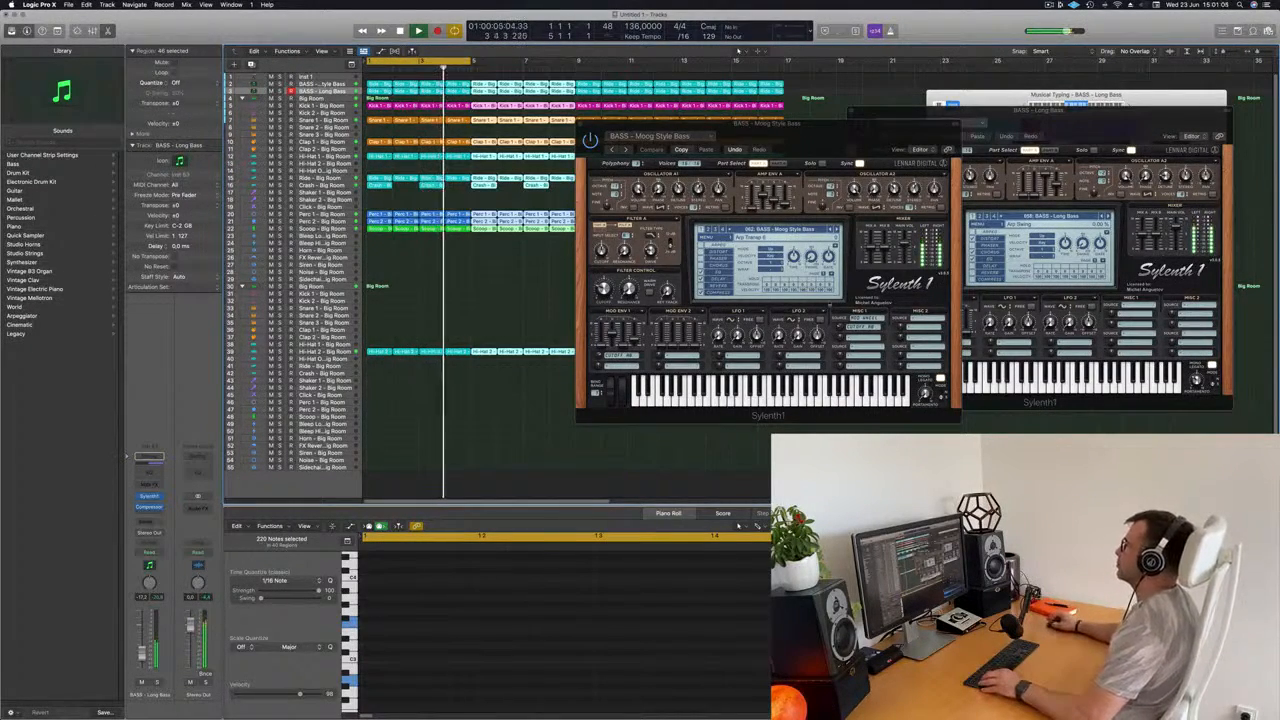
Move both Sylenth1 windows clear of the regions and extend the cycle range to bar 17
drag(836, 130, 828, 298)
drag(1040, 112, 943, 393)
scroll(448, 88, down, 5)
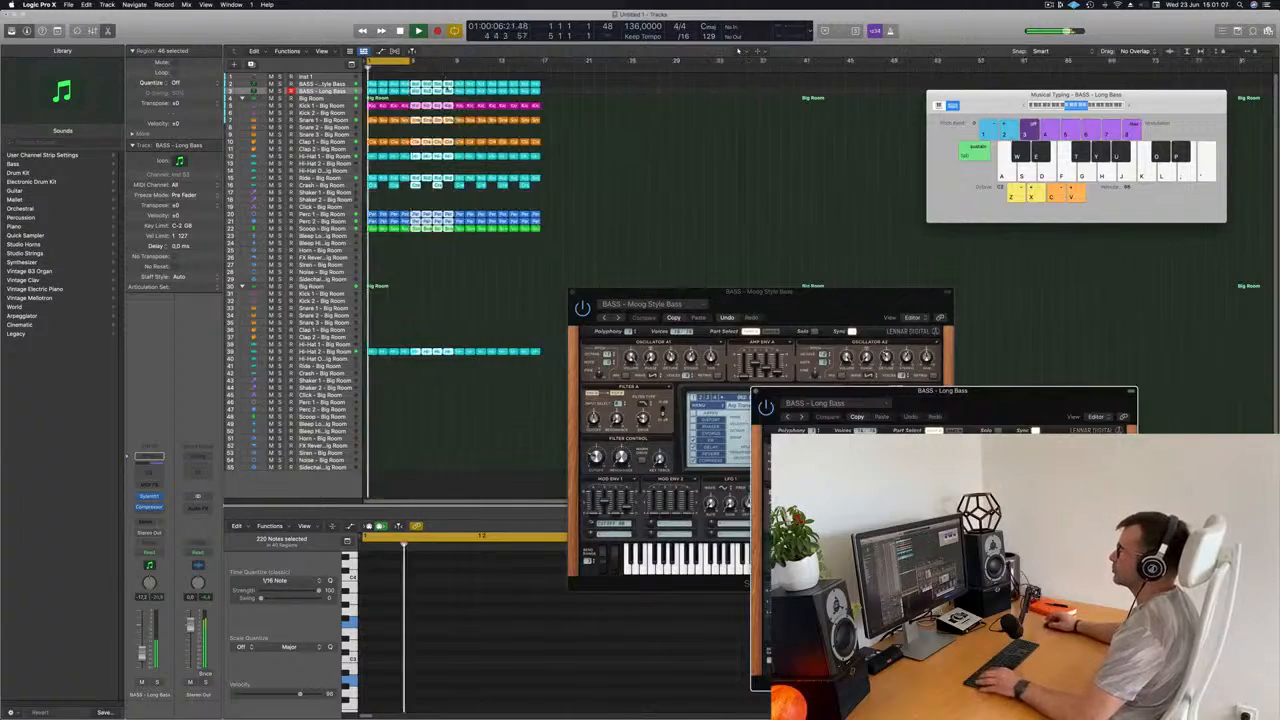
scroll(448, 88, up, 8)
scroll(486, 88, down, 2)
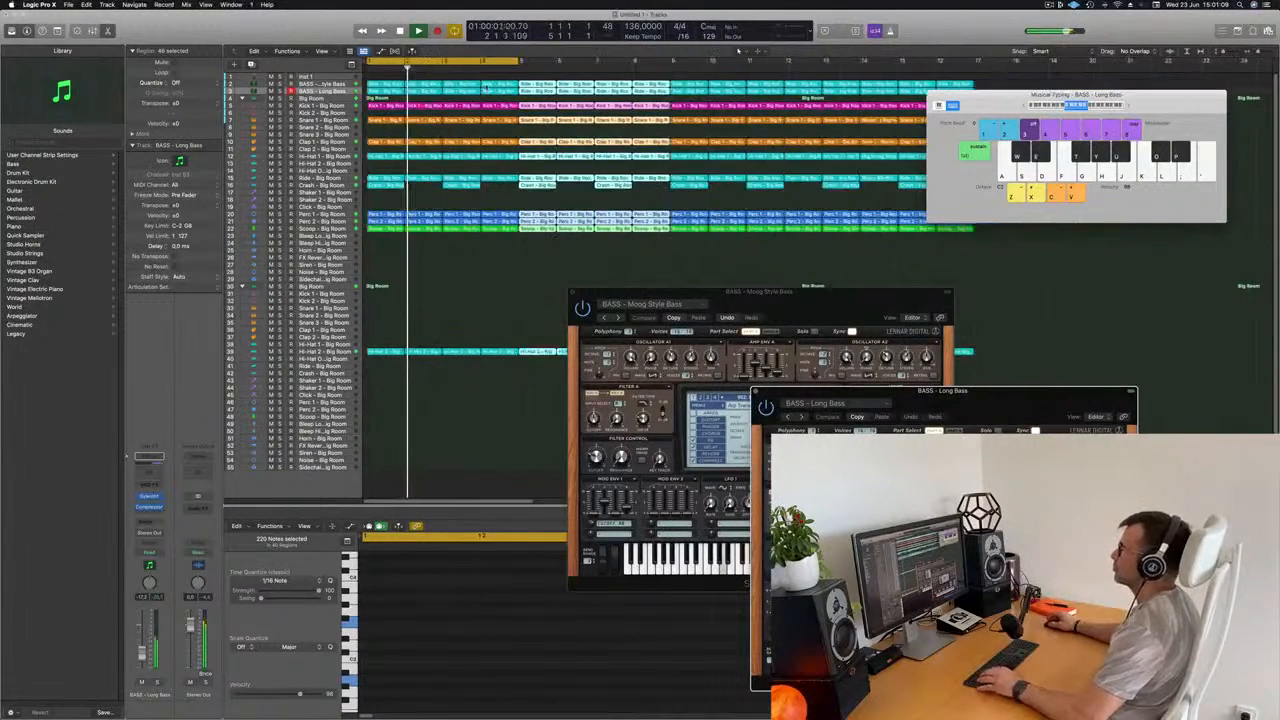
scroll(486, 88, down, 3)
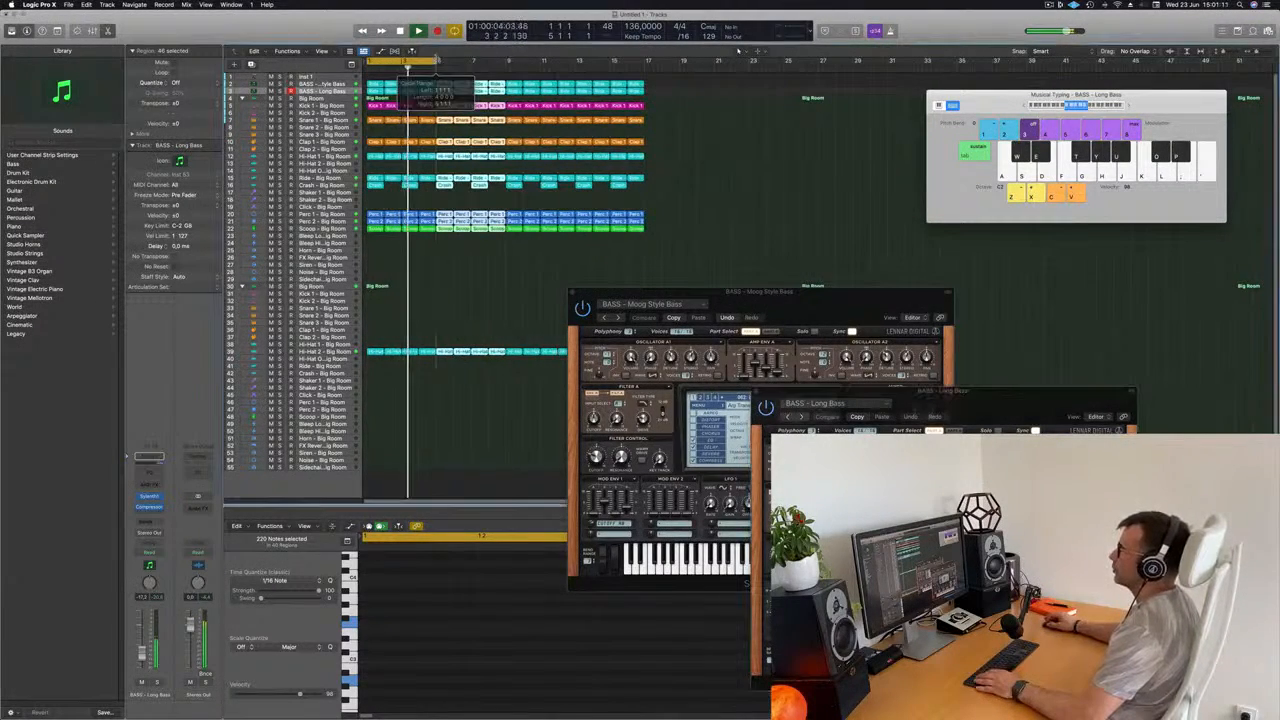
drag(437, 62, 645, 91)
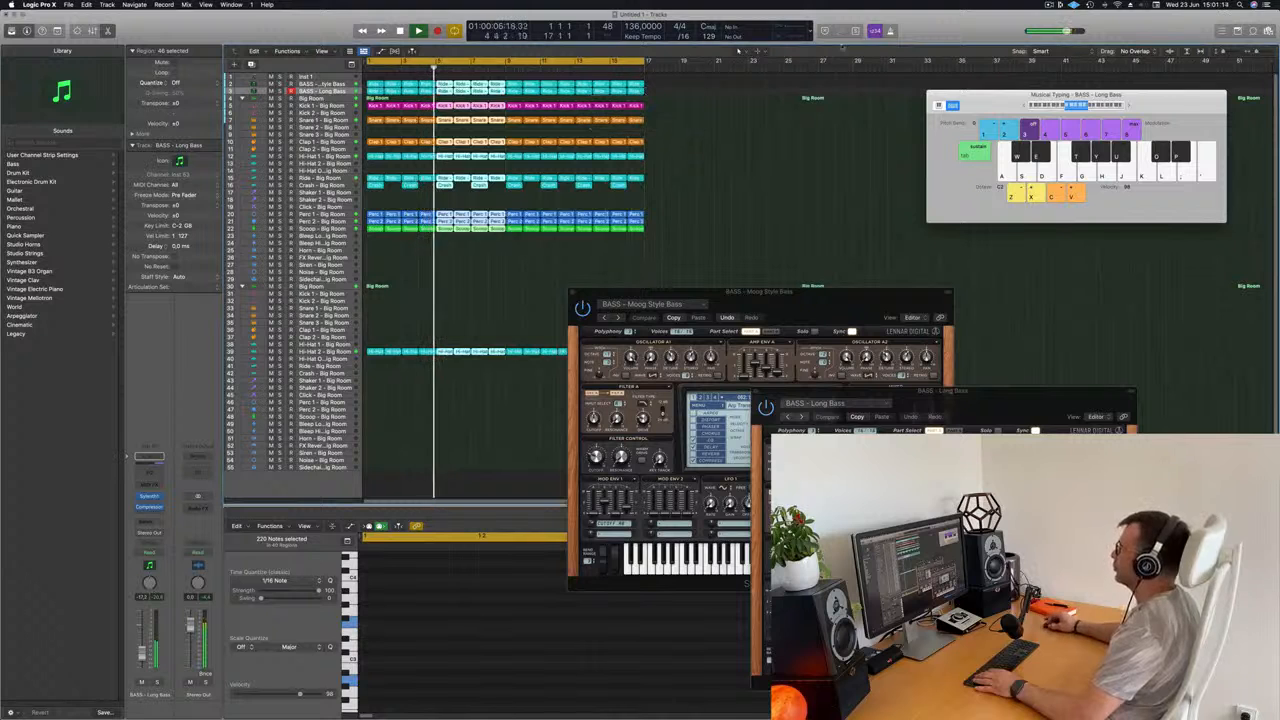
click(760, 183)
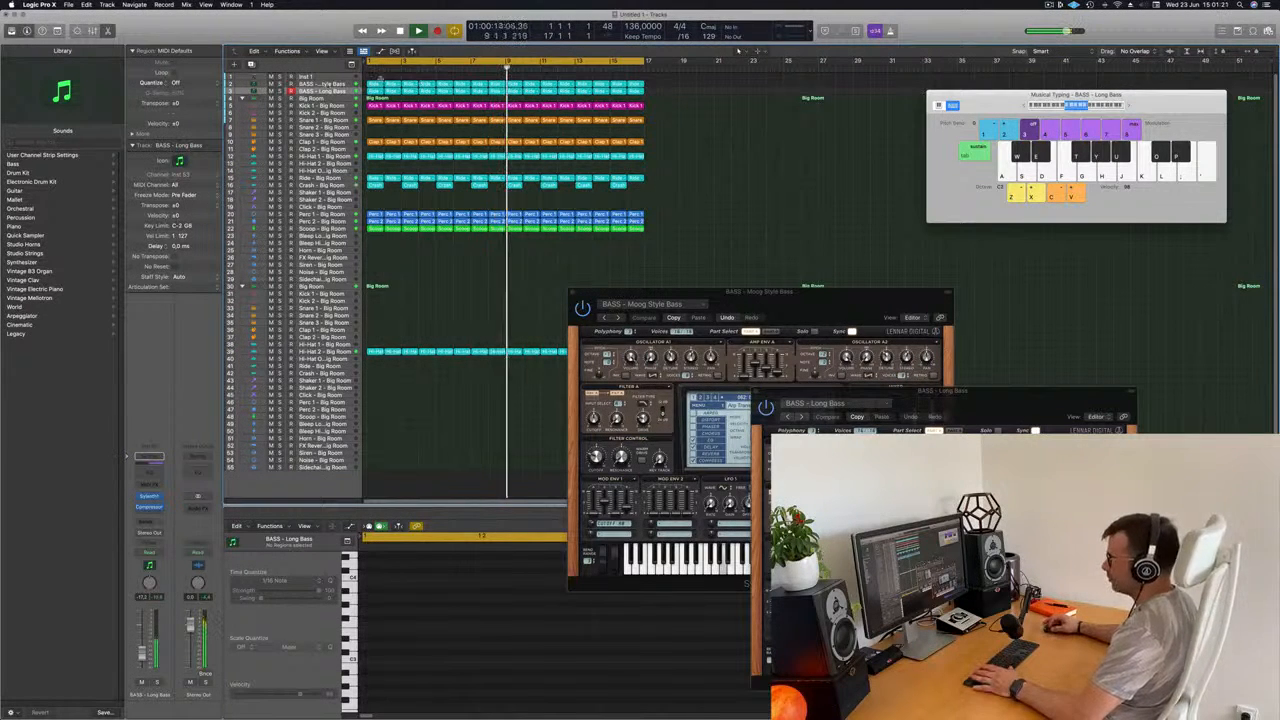
Audition the Moog Style Bass and Long Bass tracks in solo, clearing both solos when done
key(s)
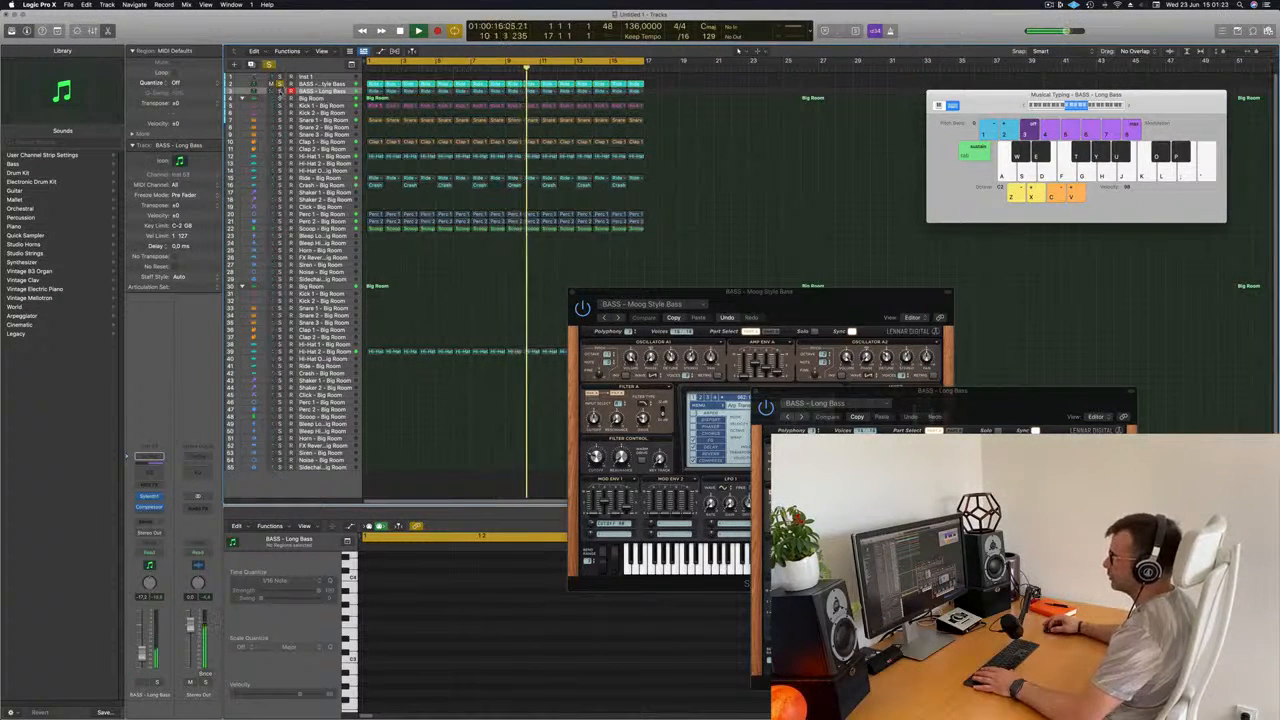
key(s)
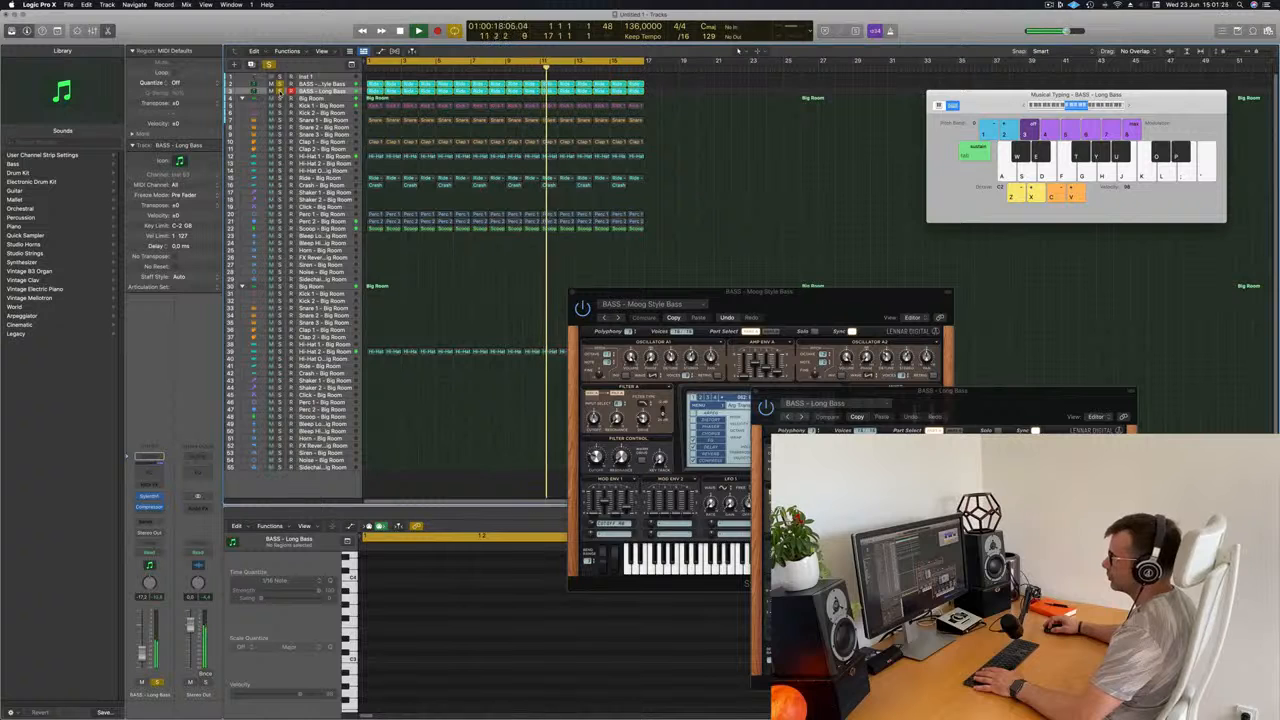
click(280, 91)
click(280, 84)
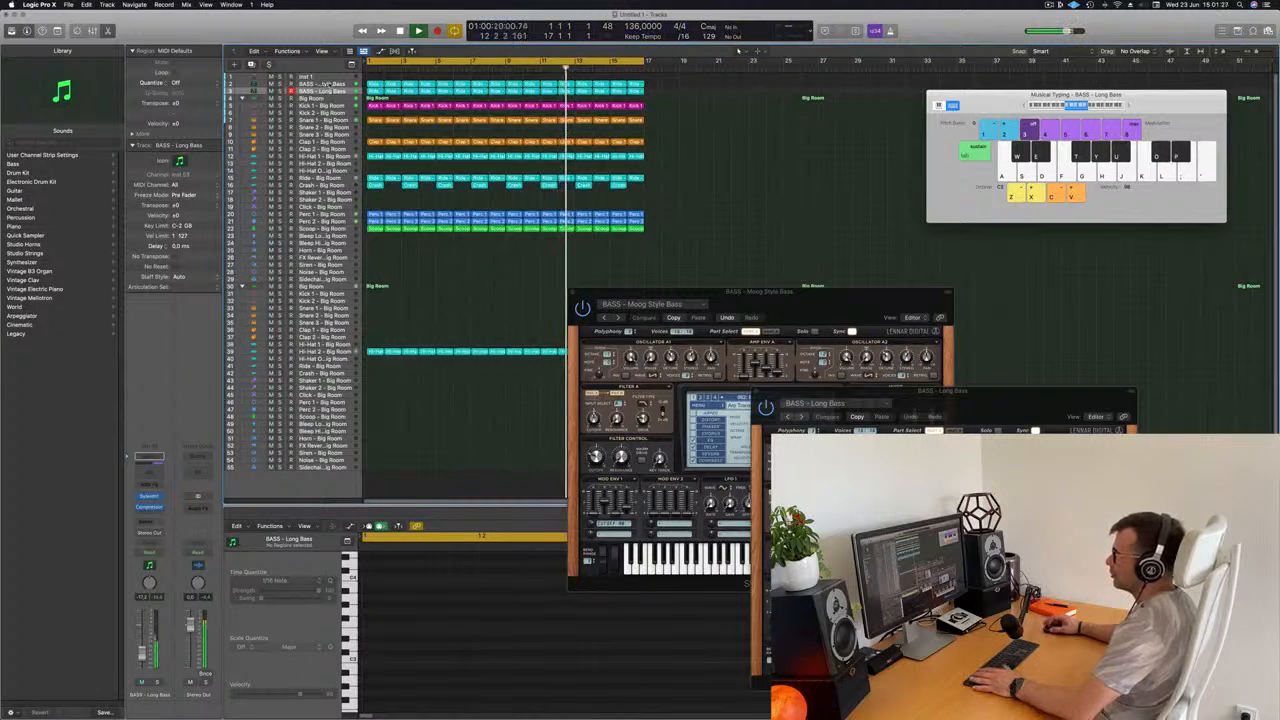
Replay the loop from the start with the Moog Style Bass synth reopened alongside the Long Bass one
click(257, 84)
key(Return)
click(152, 497)
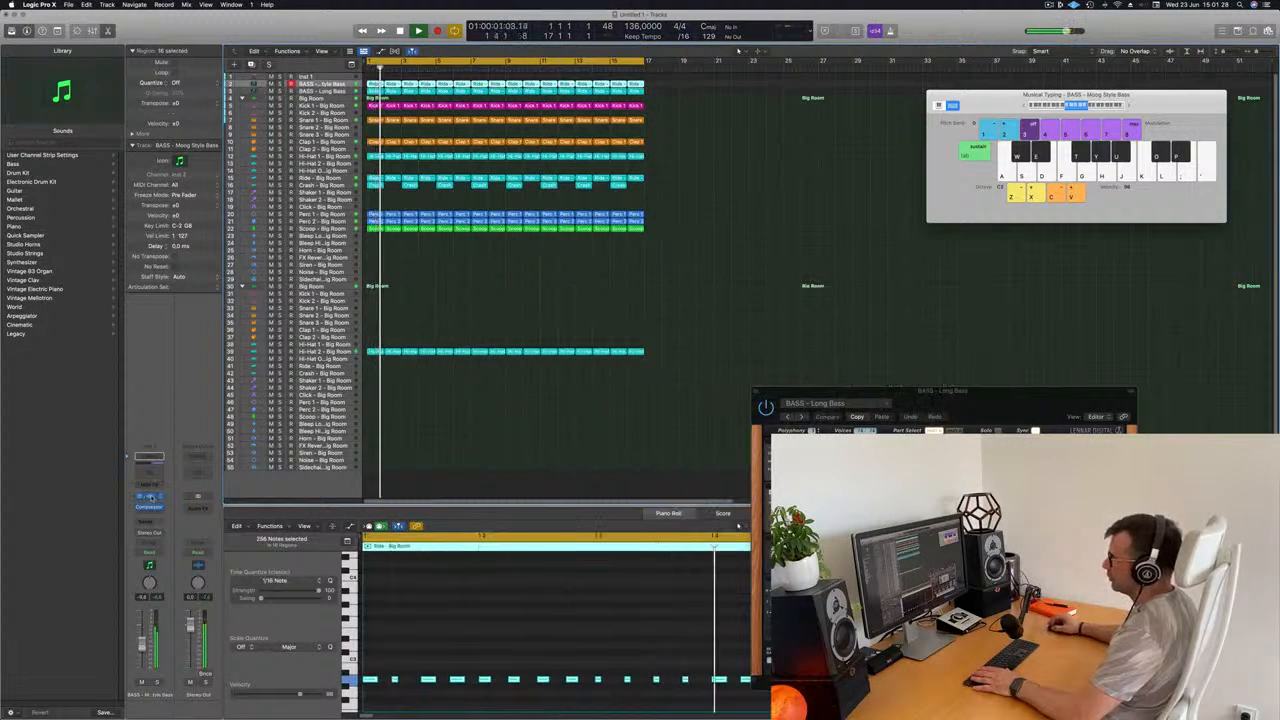
click(148, 496)
key(Return)
key(space)
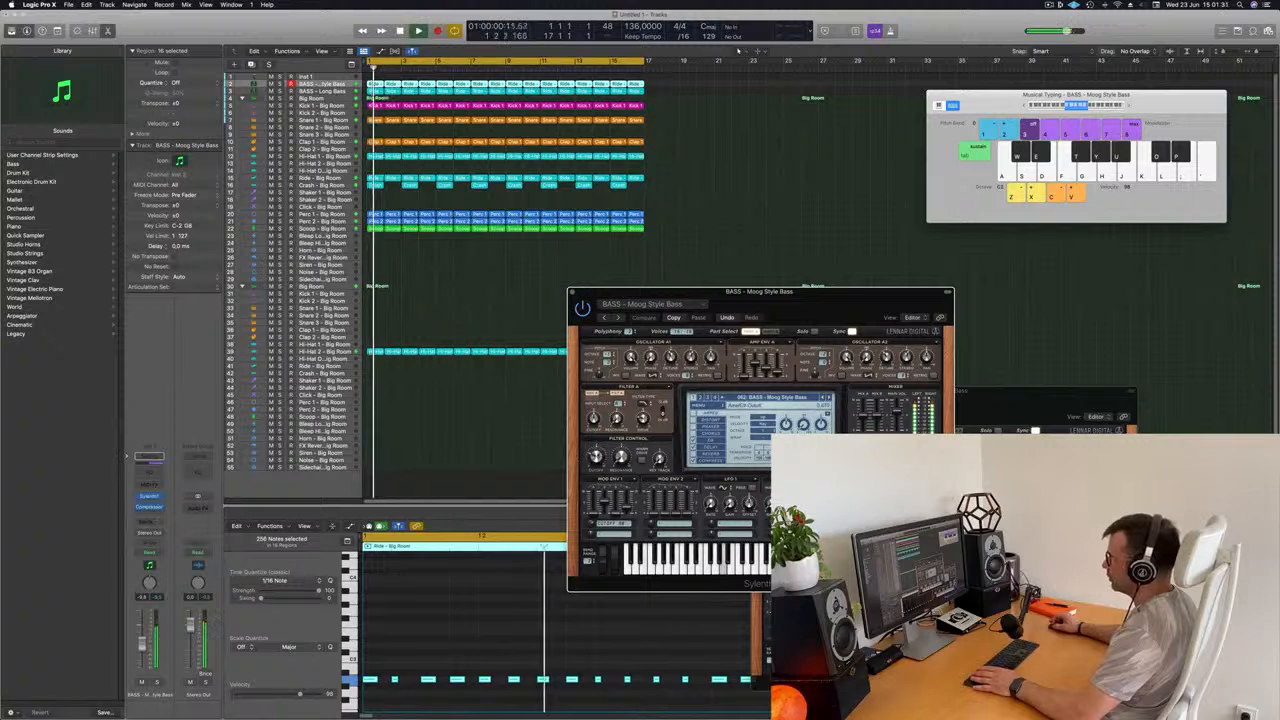
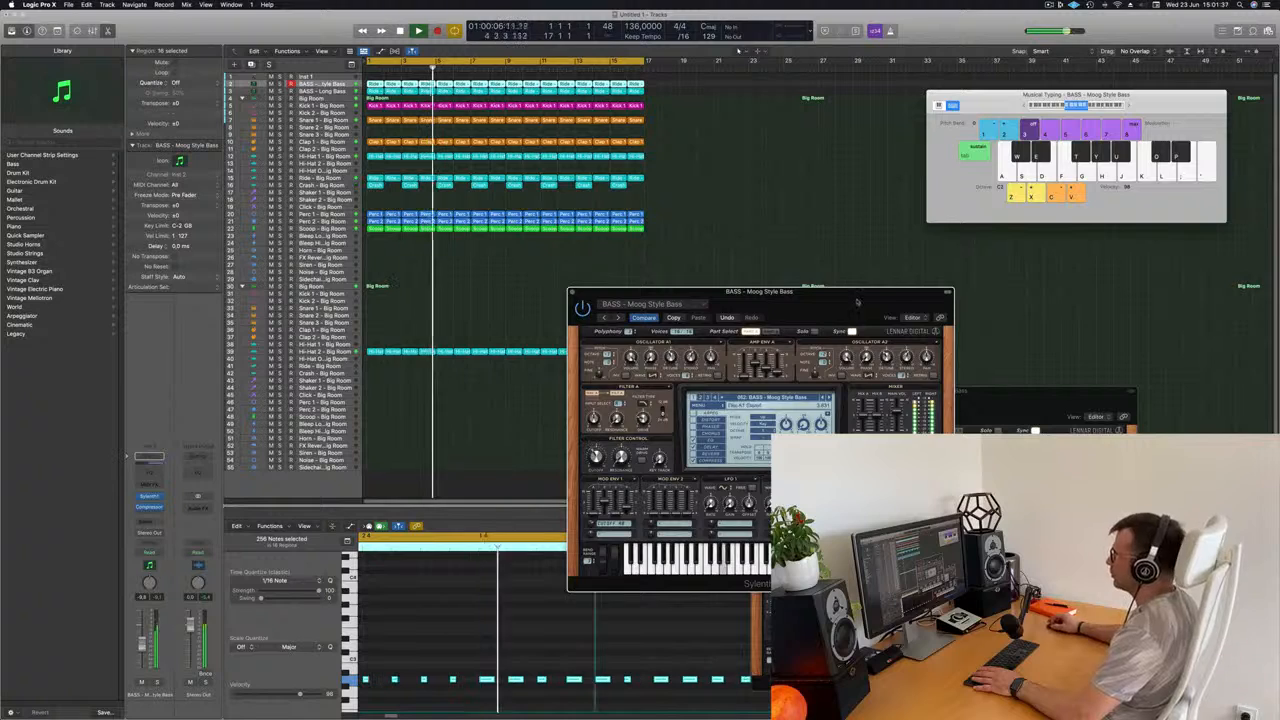
drag(857, 294, 1170, 68)
drag(998, 391, 1050, 233)
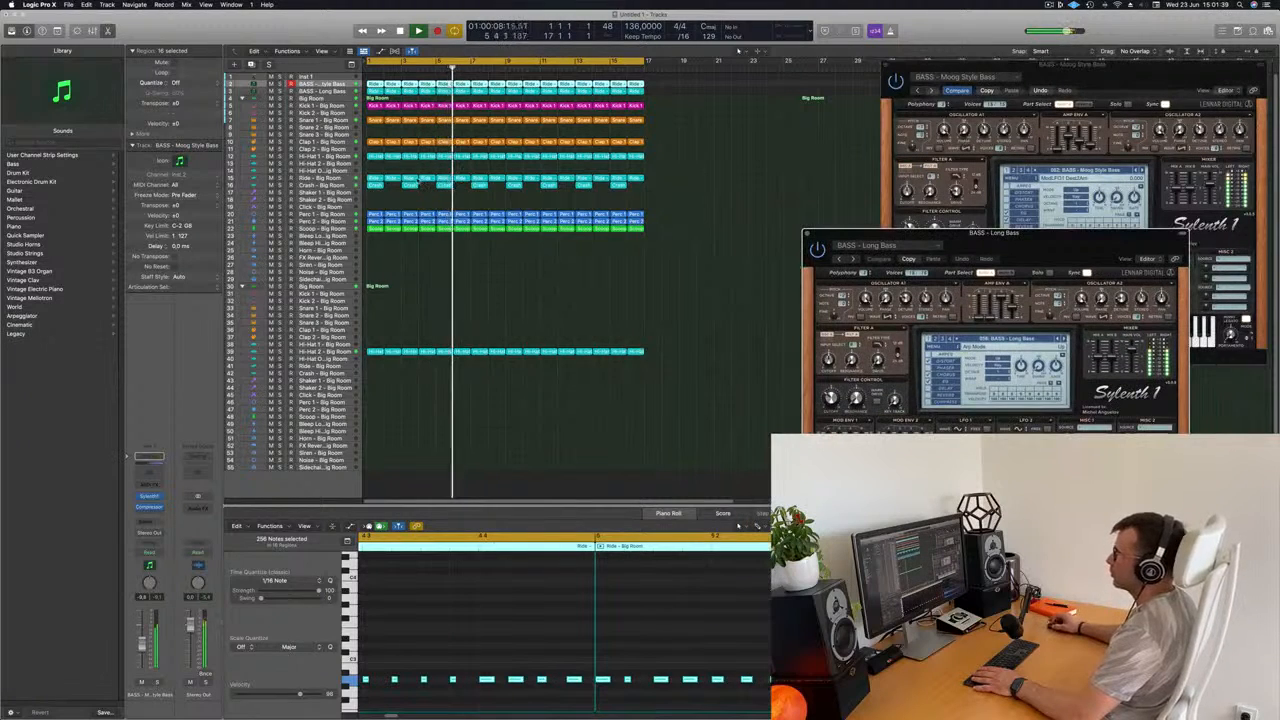
Remove every second crash region so the crash plays only once every four bars, and restart the loop
click(320, 185)
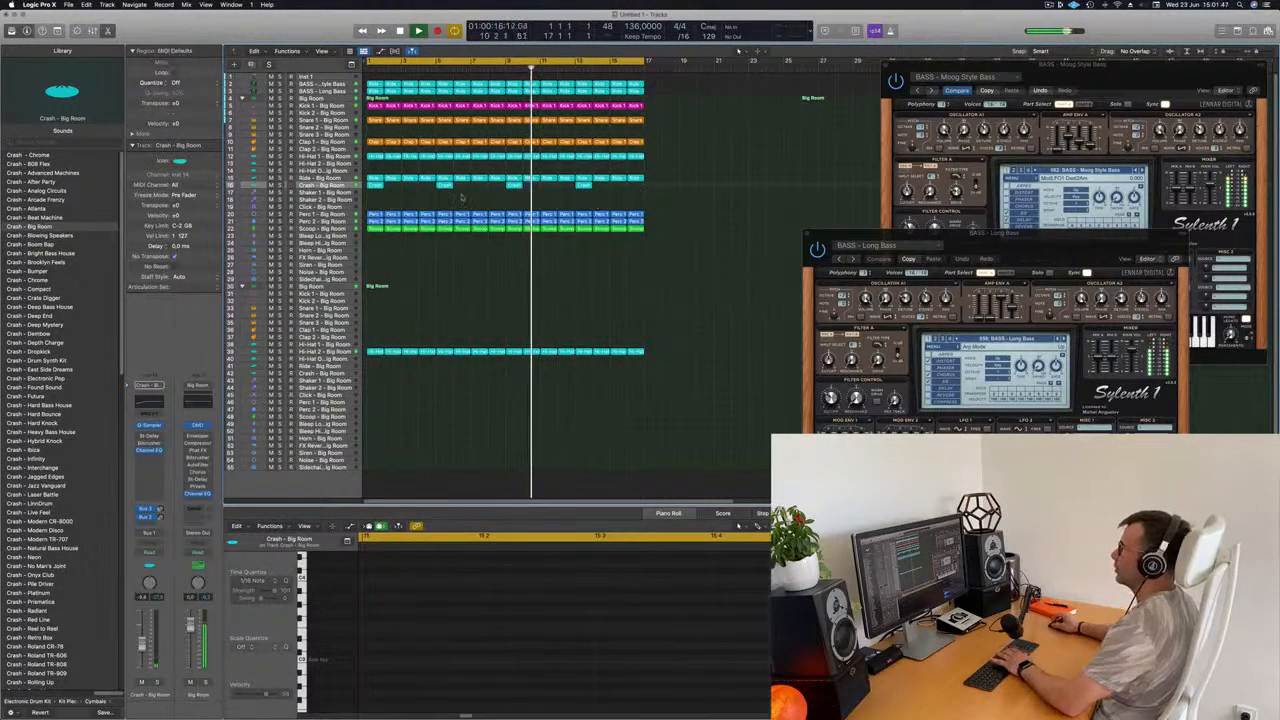
scroll(472, 222, down, 1)
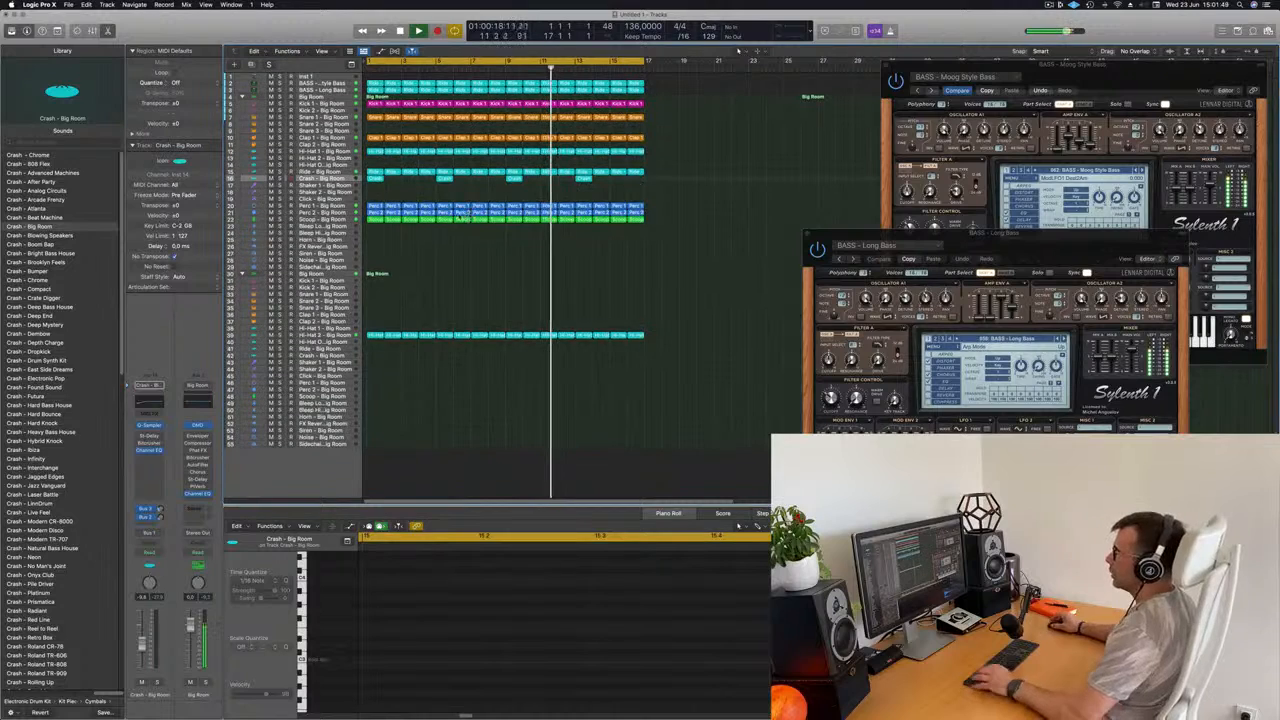
key(space)
key(space)
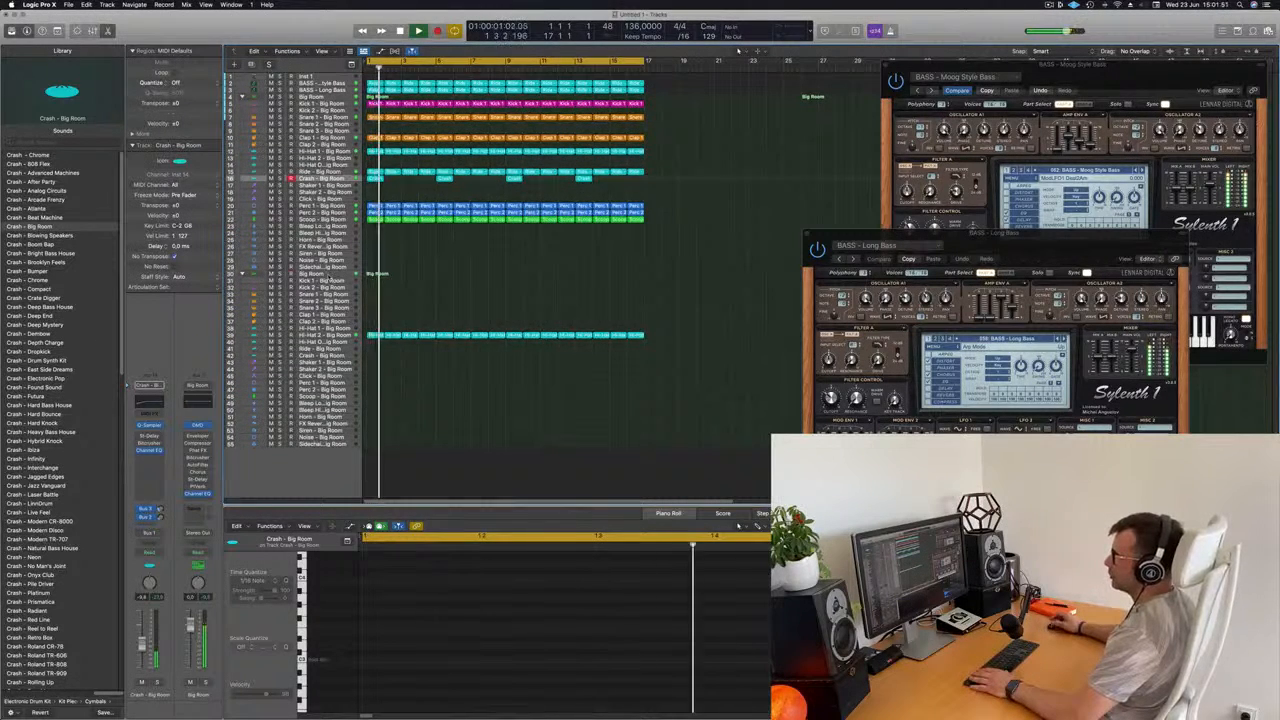
Duplicate the second Big Room drum kit, load the Roland TR-909 kit on the copy and expand its sub-tracks
click(328, 275)
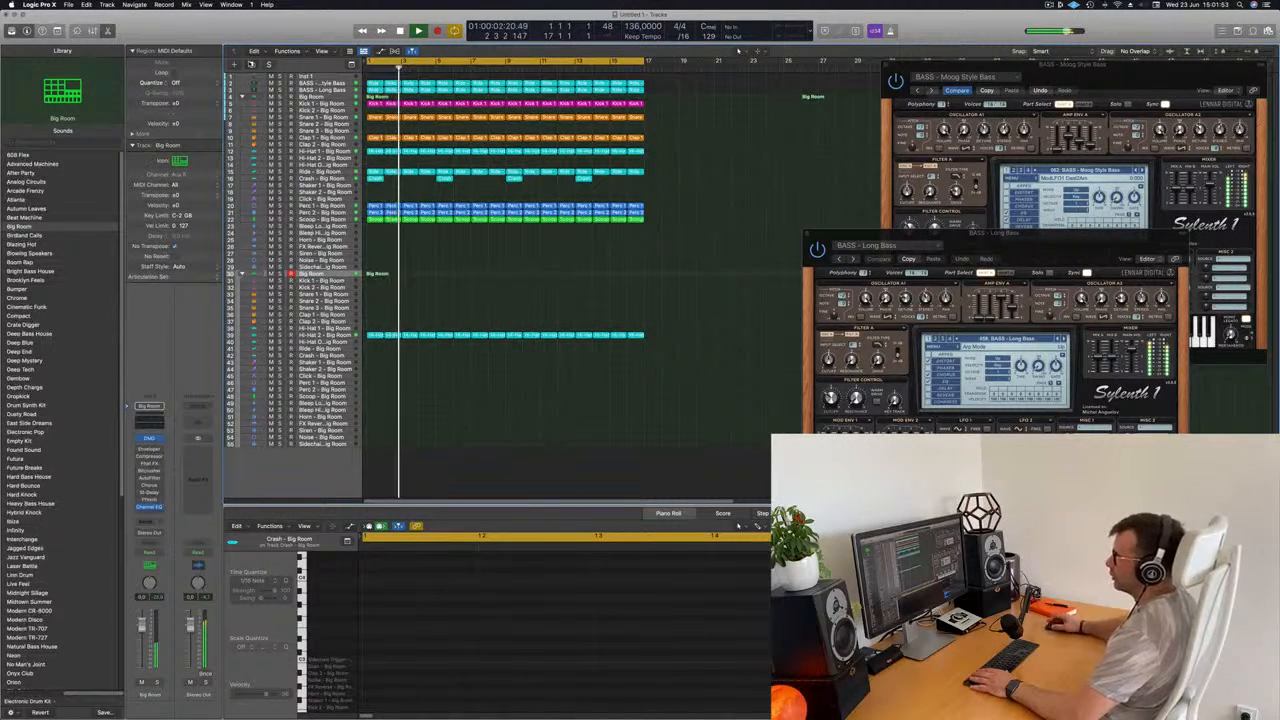
key(super+d)
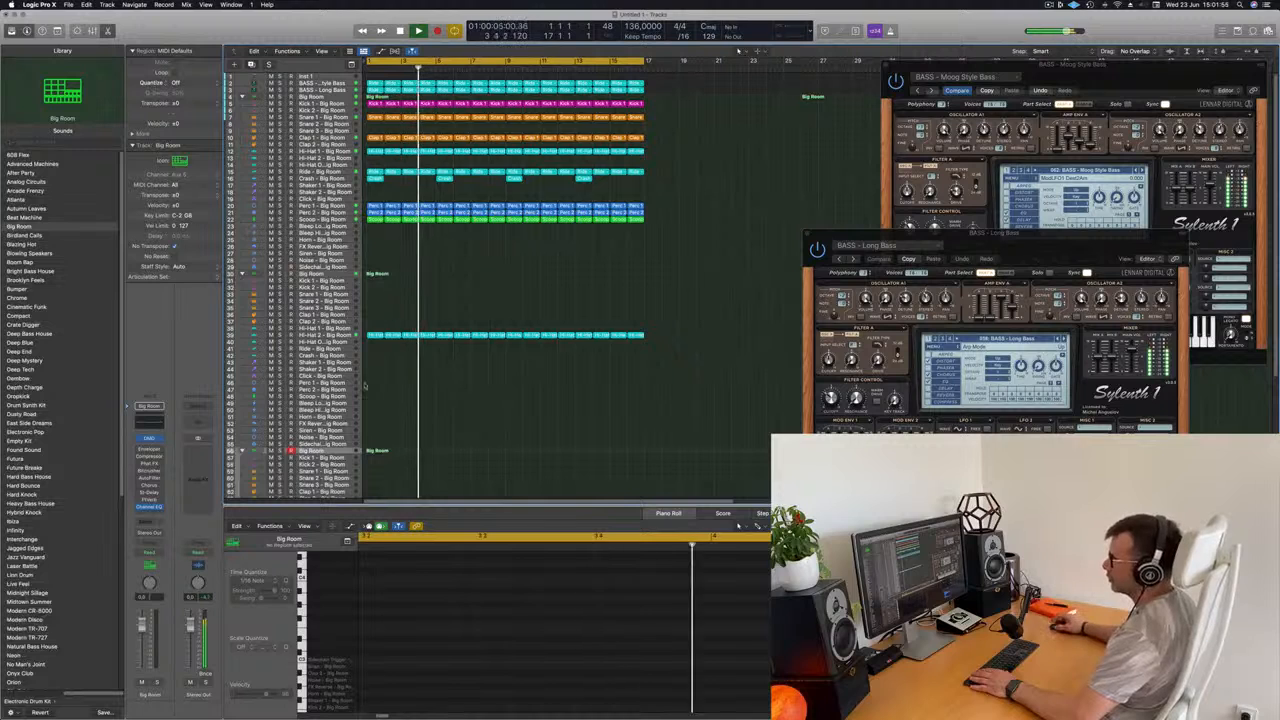
scroll(363, 387, down, 1)
scroll(400, 300, down, 1)
scroll(59, 379, down, 5)
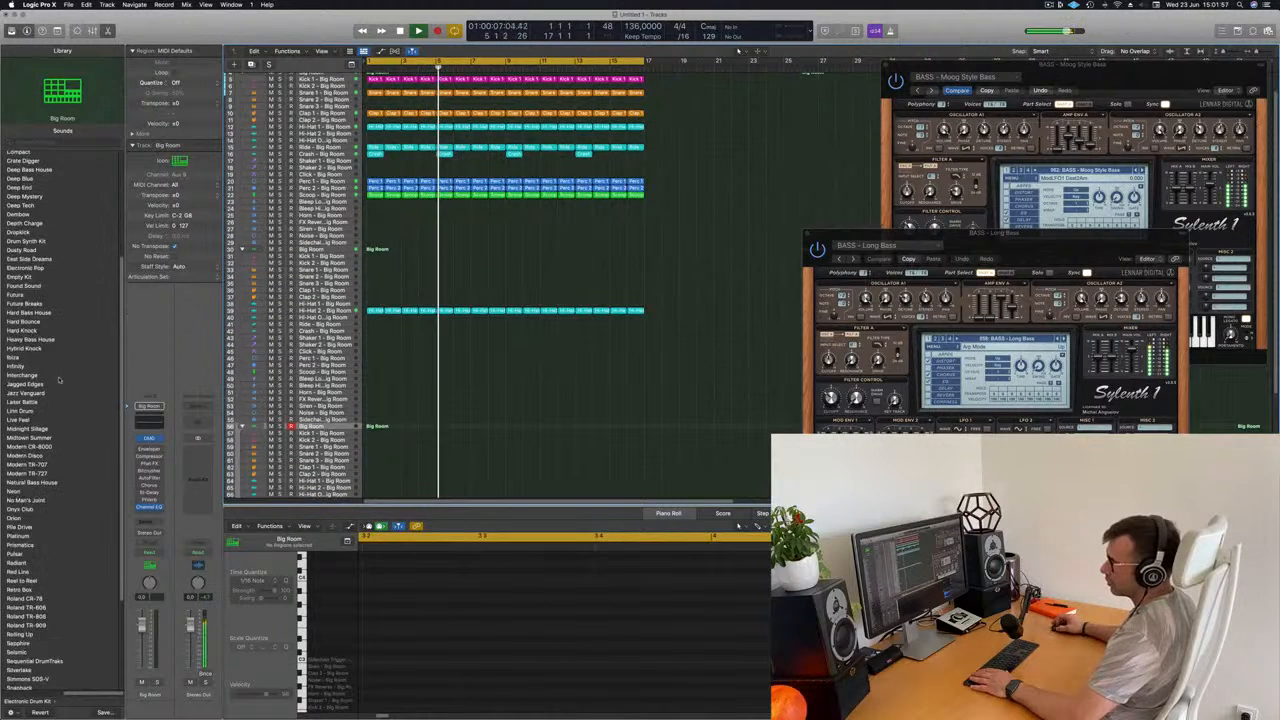
scroll(59, 379, down, 3)
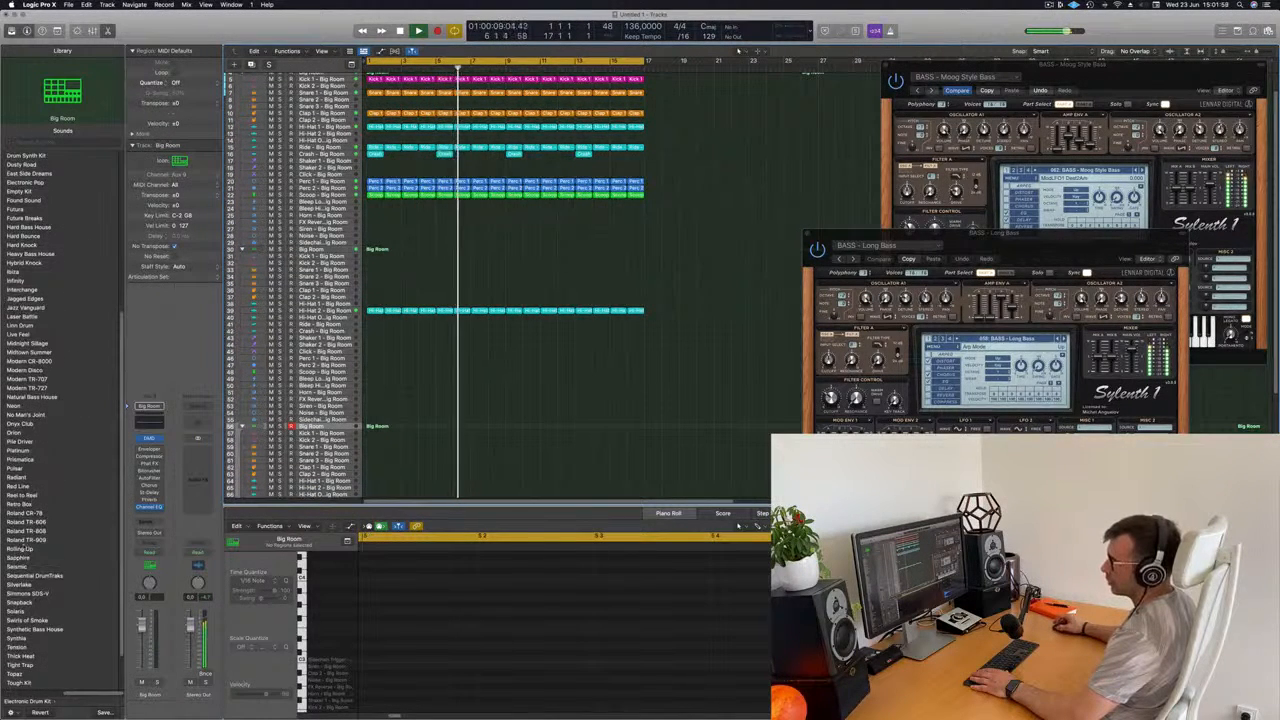
click(28, 540)
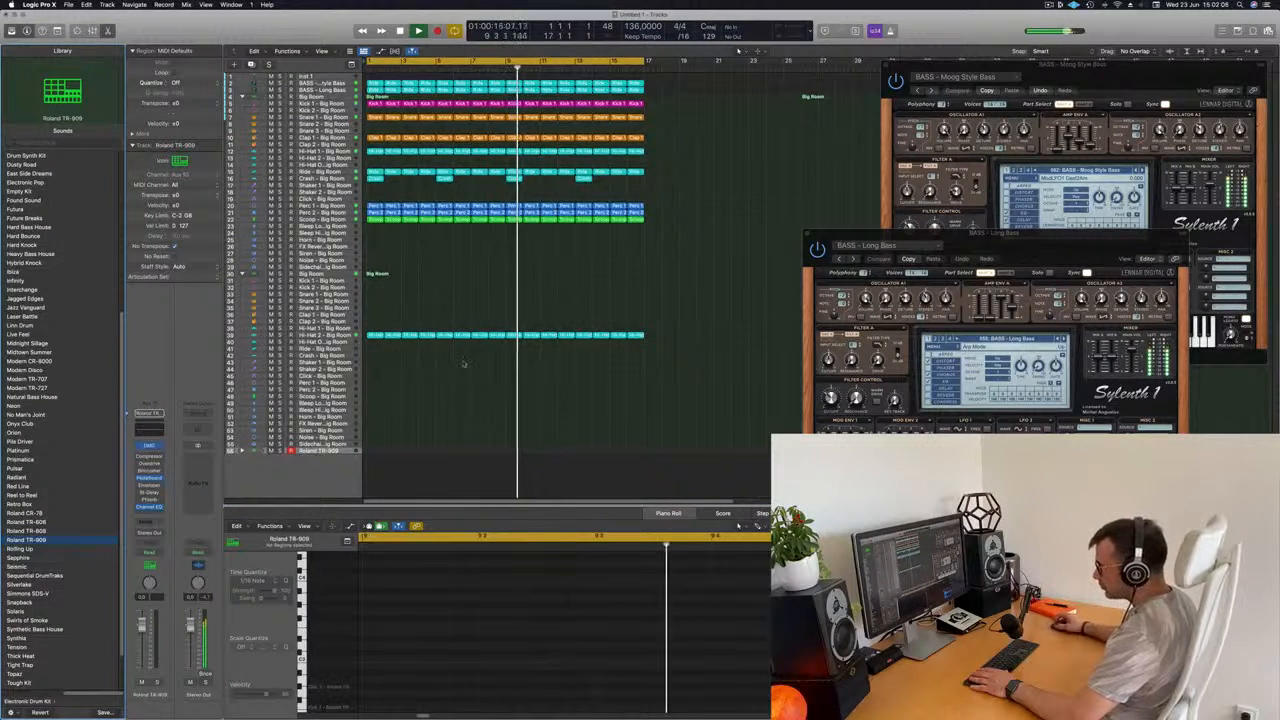
click(240, 451)
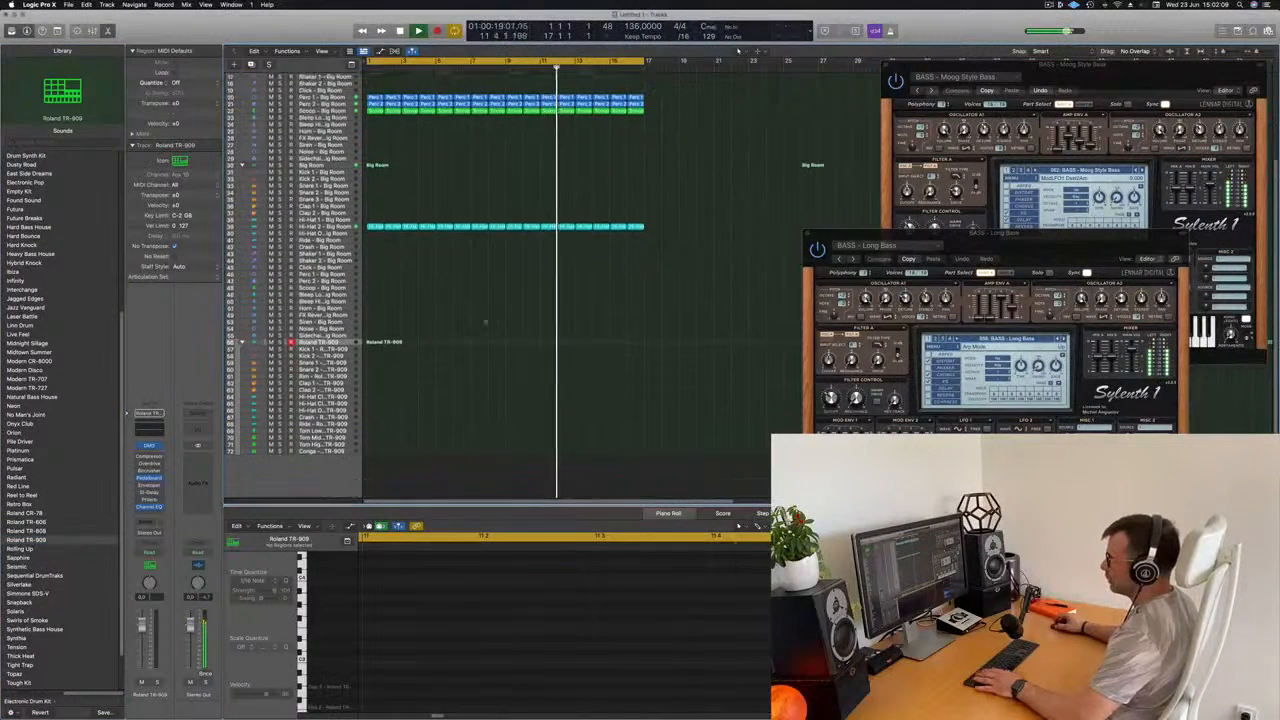
Copy the first Hi-Hat 2 region to bar 1 of the TR-909 Tom Low track and audition it in solo and in the mix
drag(376, 228, 380, 442)
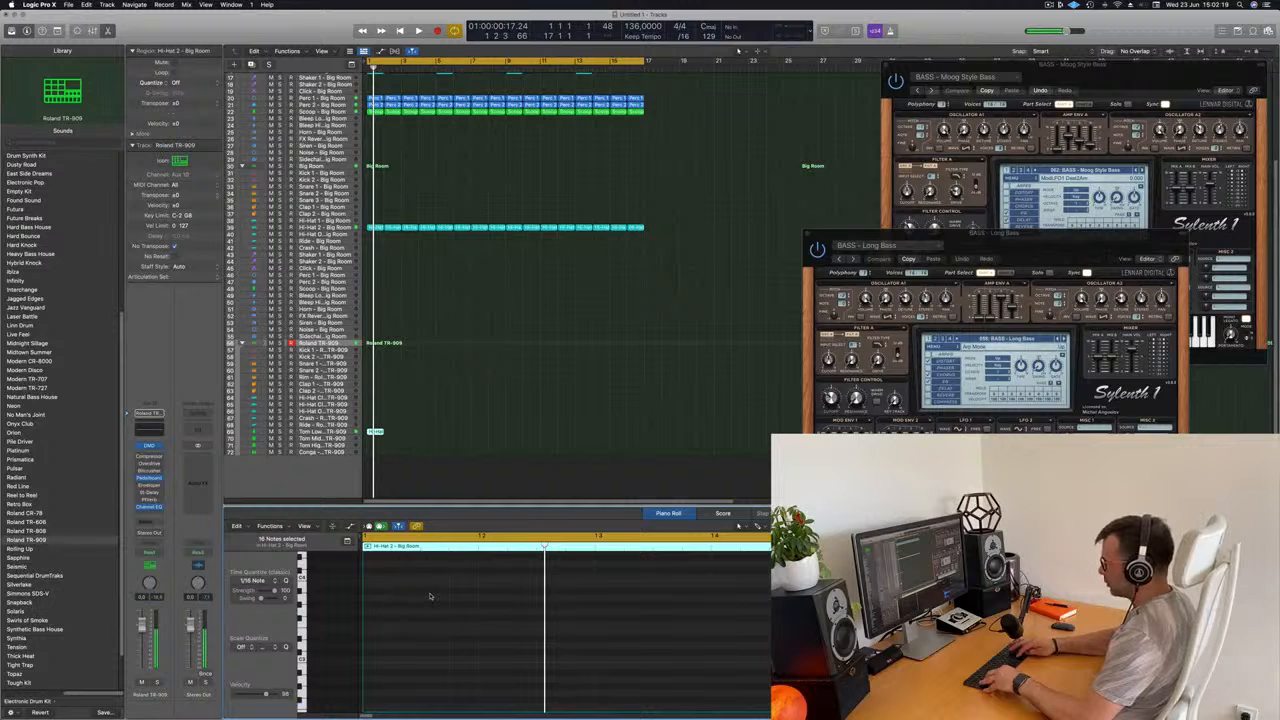
key(space)
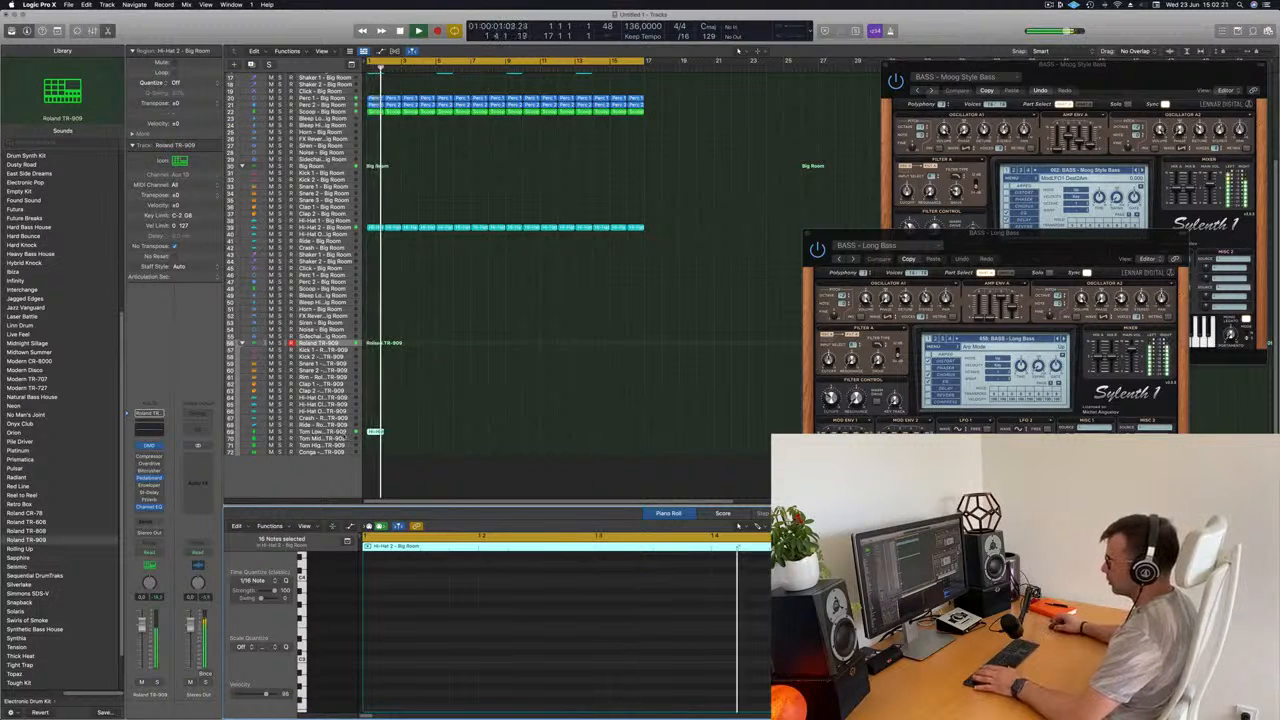
click(340, 433)
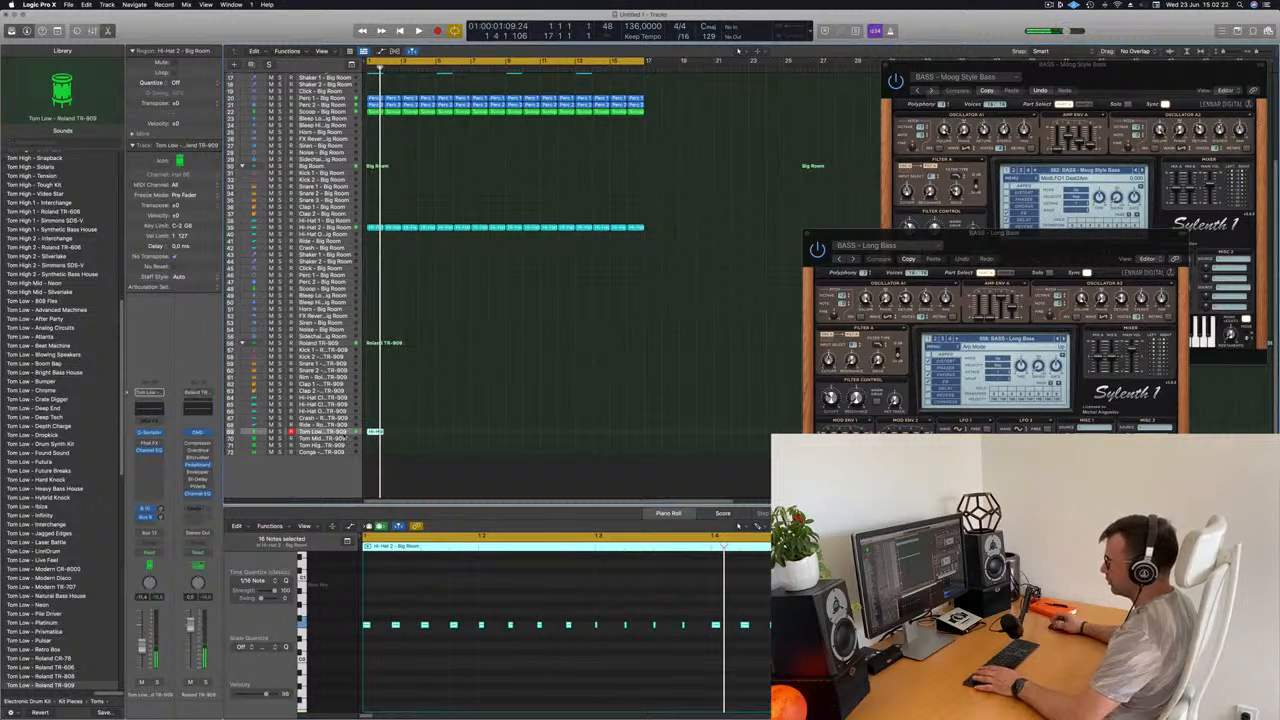
key(s)
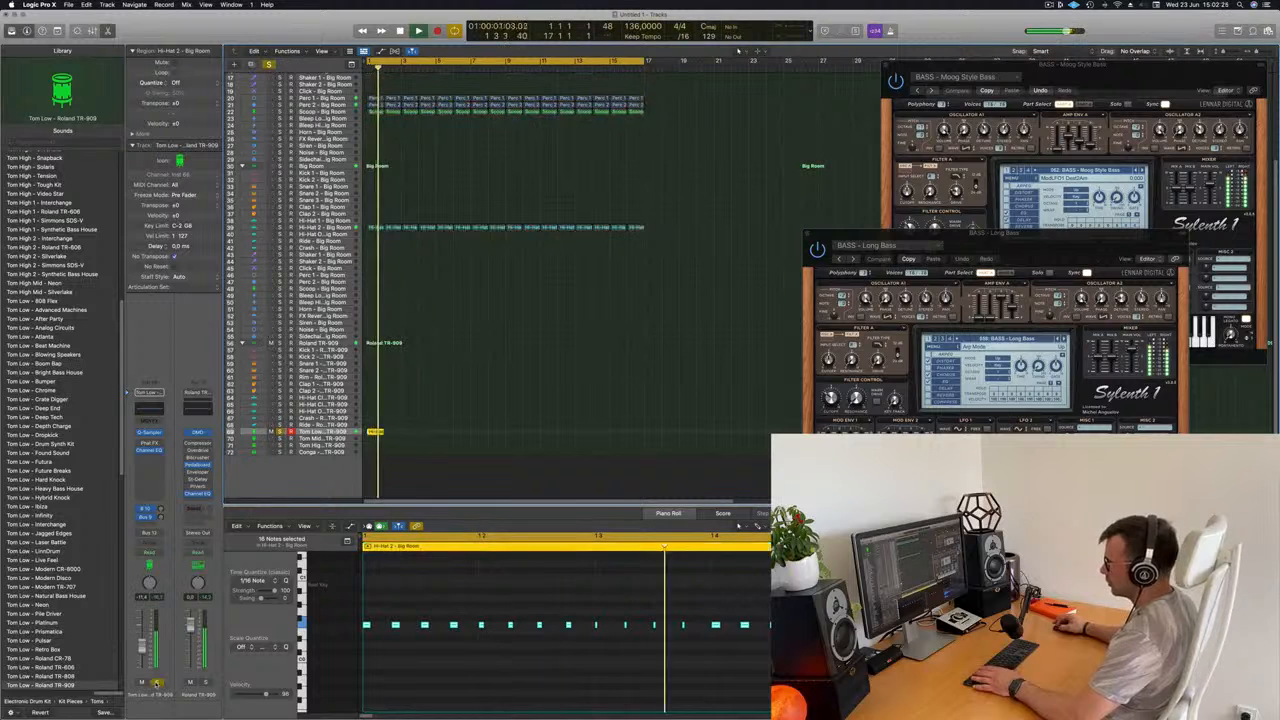
key(s)
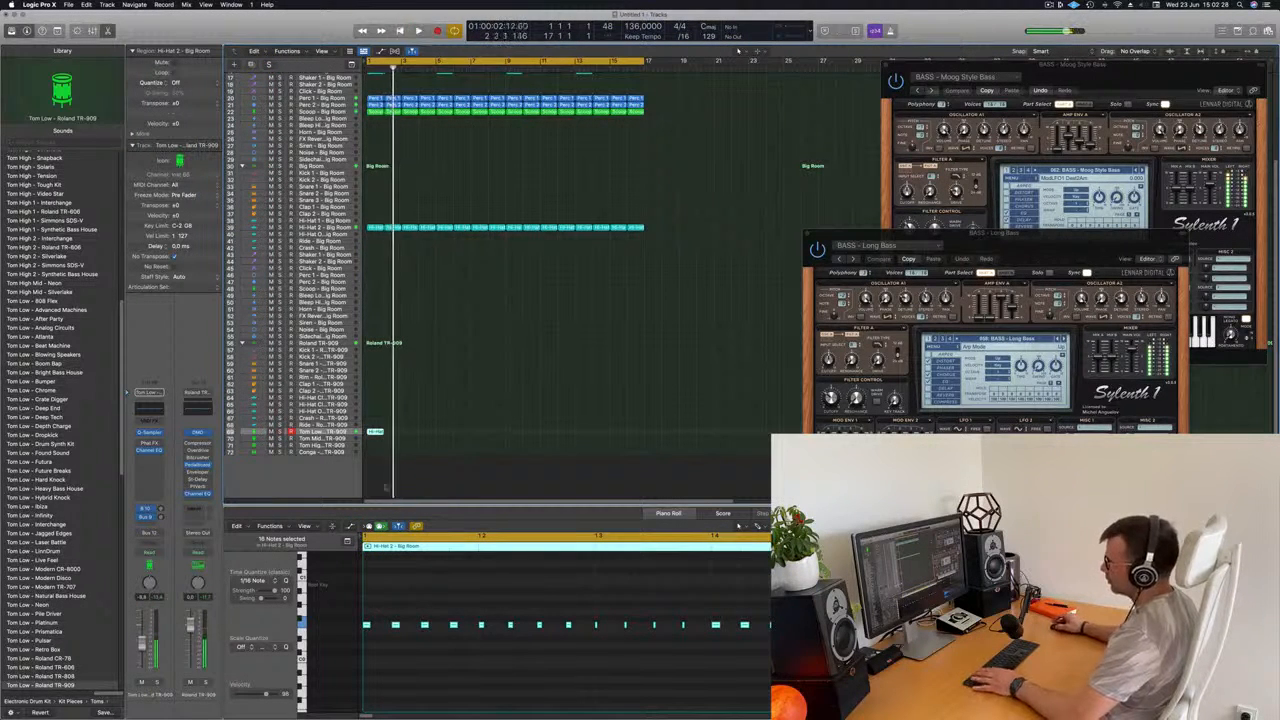
Repeat the Tom Low region until it fills all 16 bars and play the loop
key(Return)
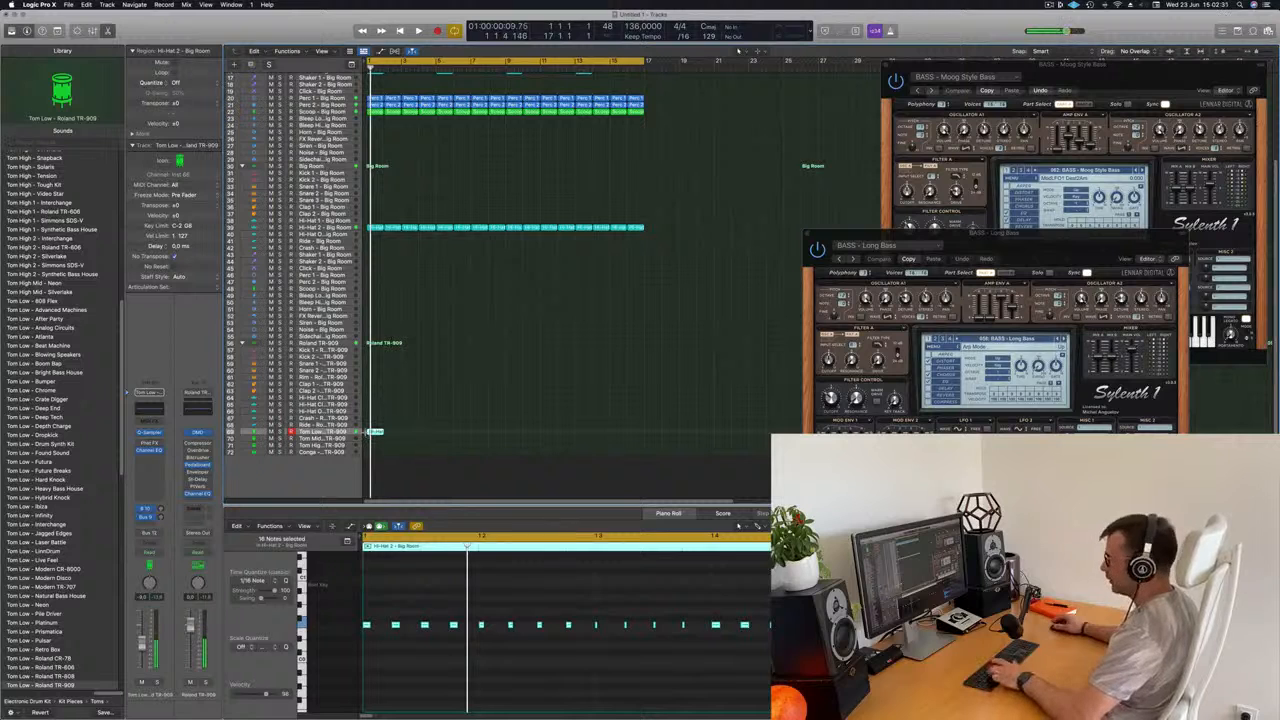
key(super+r)
key(super+r)
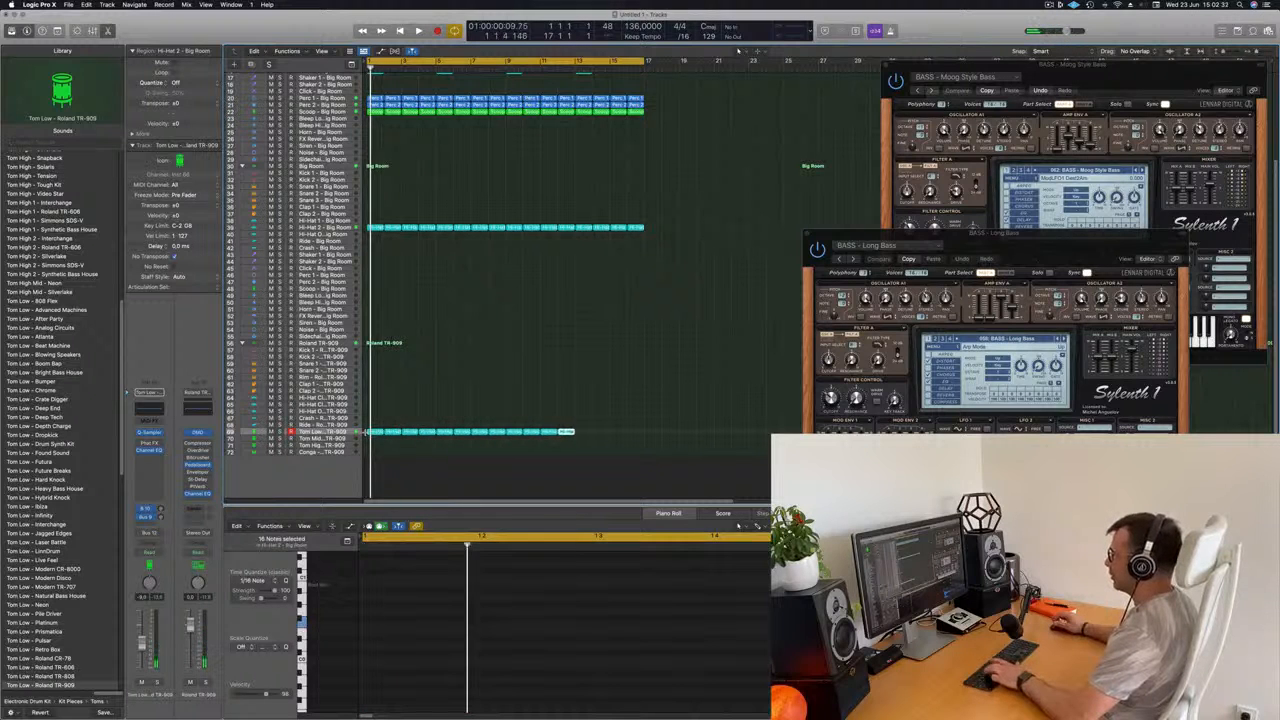
key(space)
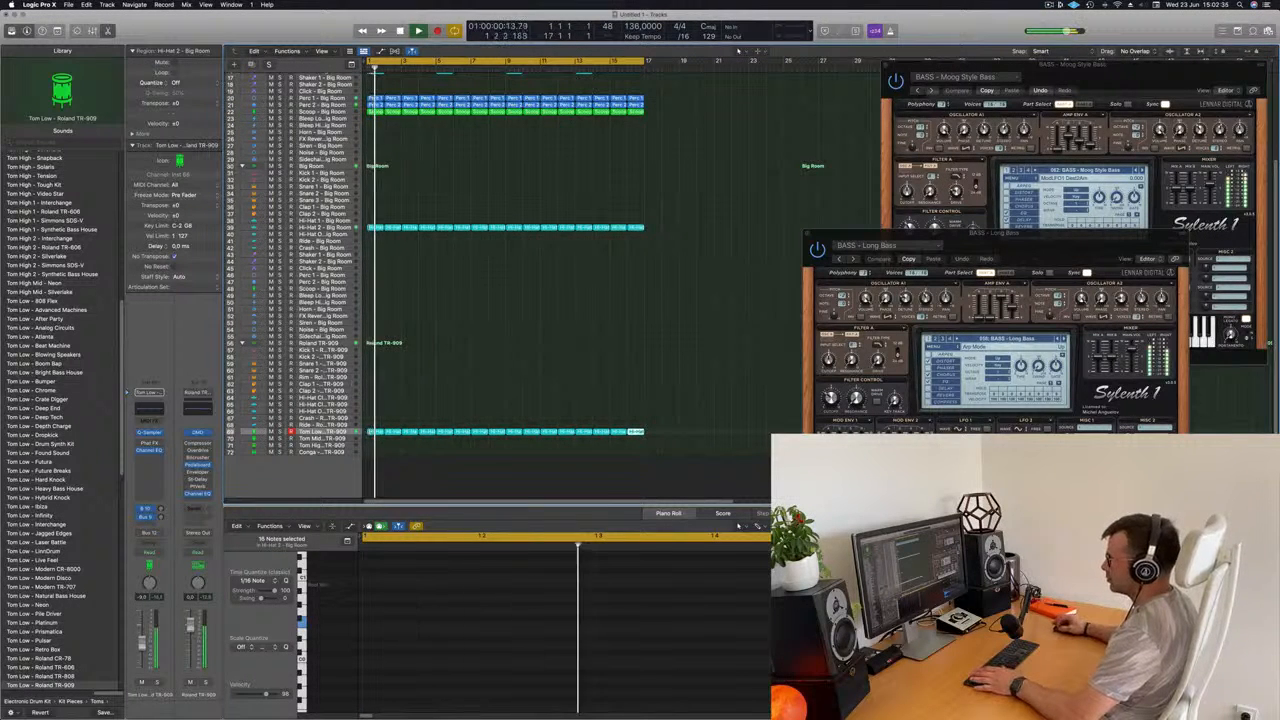
Compare the groove with the Tom Low track muted and unmuted, replaying from the start
click(142, 682)
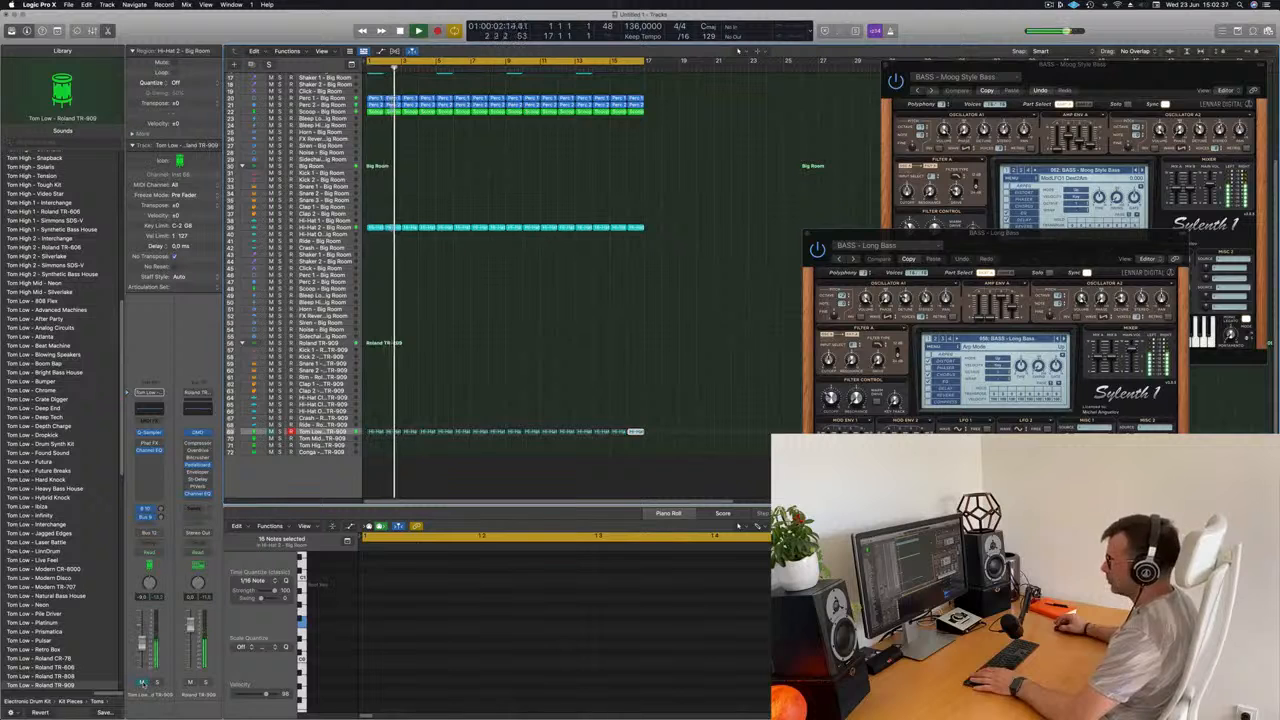
click(142, 682)
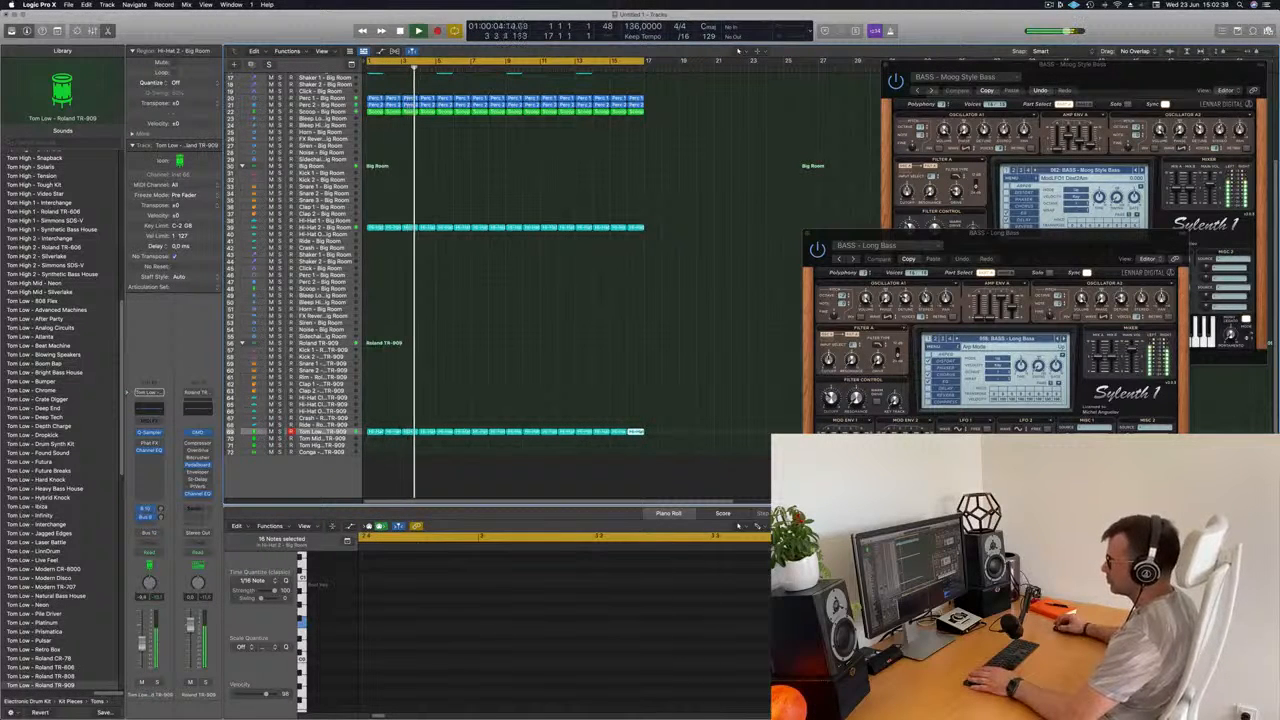
key(Return)
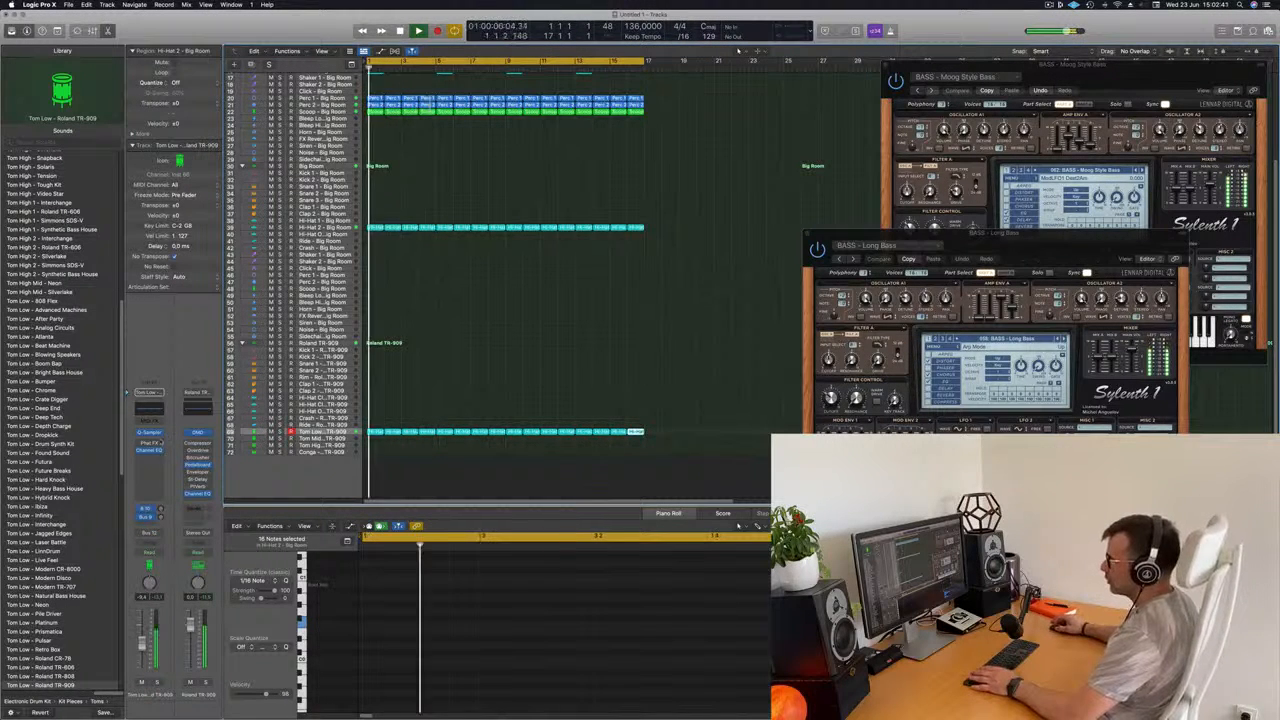
Open the Tom Low track's Quick Sampler and move its window clear of the regions
click(150, 432)
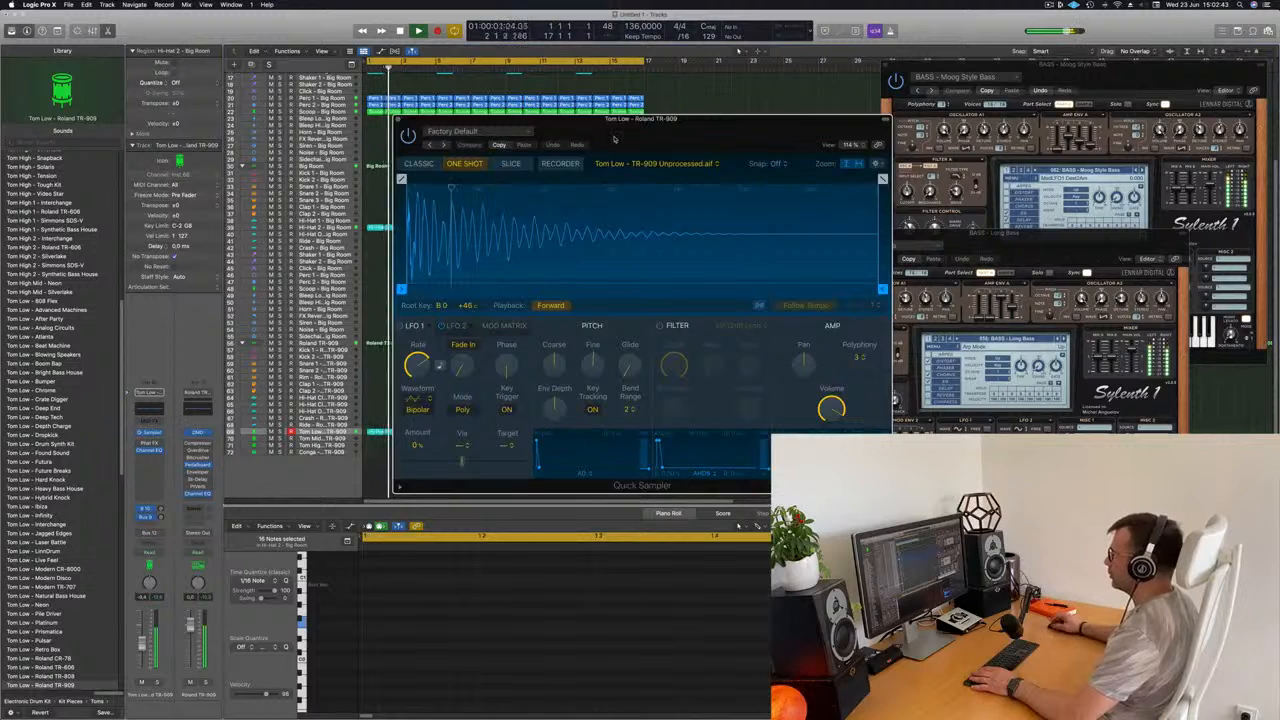
drag(690, 125, 660, 161)
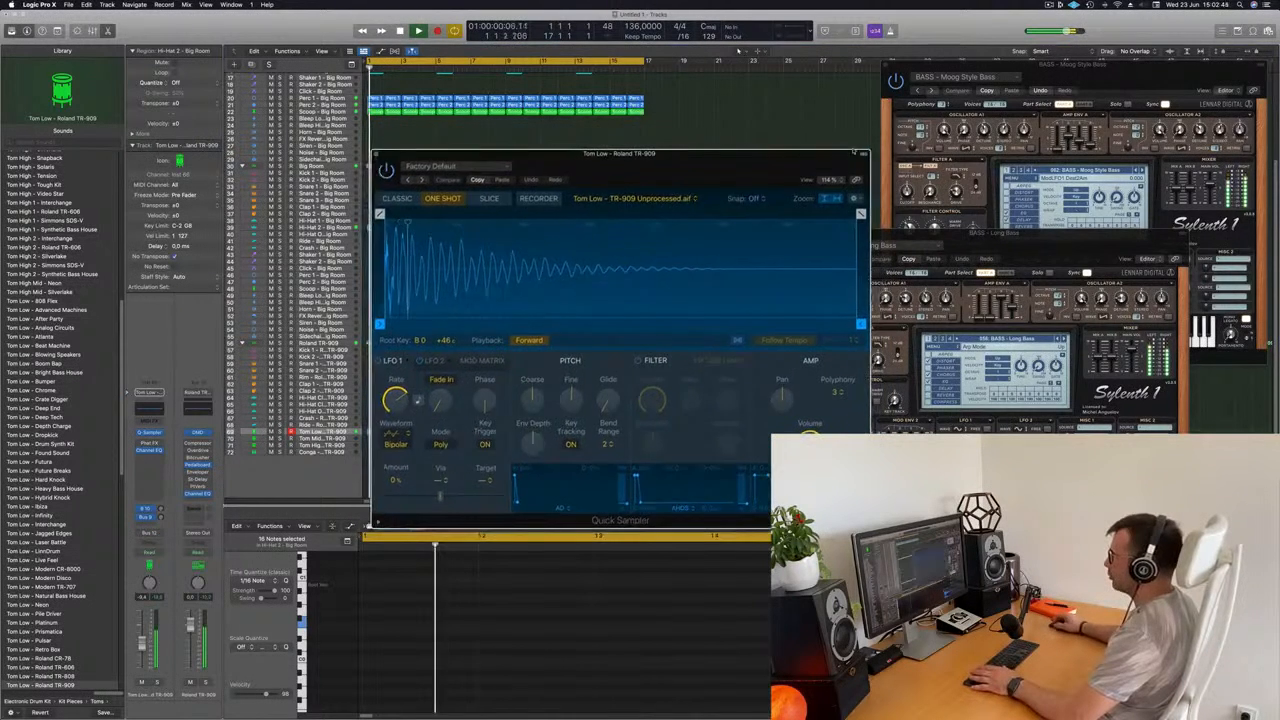
drag(854, 152, 1233, 123)
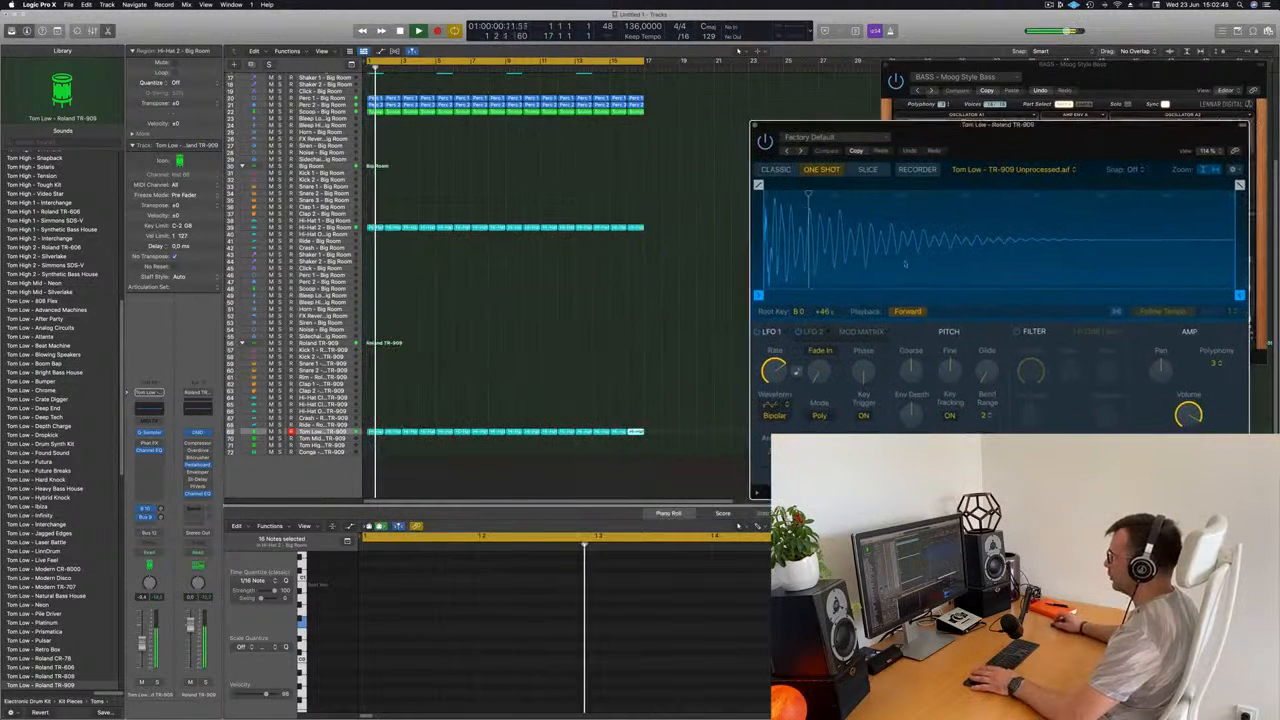
Lengthen all the notes in the first Tom Low region until they nearly join, and replay the loop
key(space)
click(373, 433)
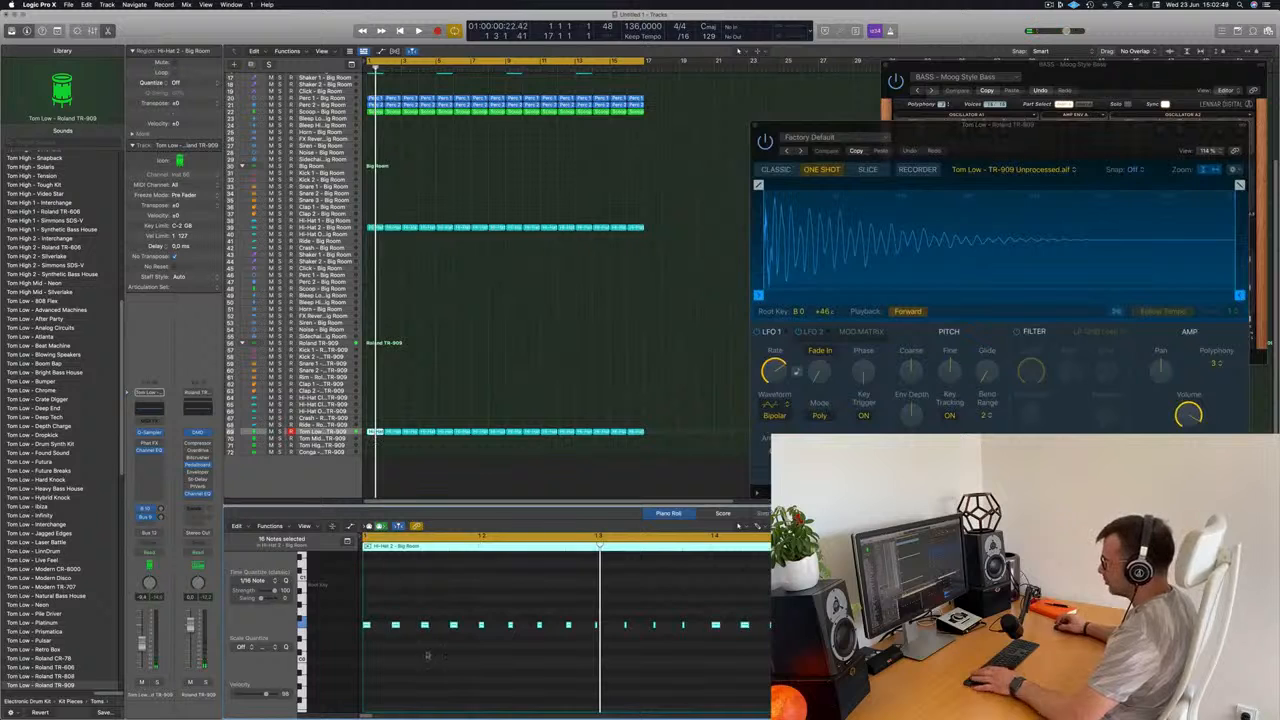
click(454, 629)
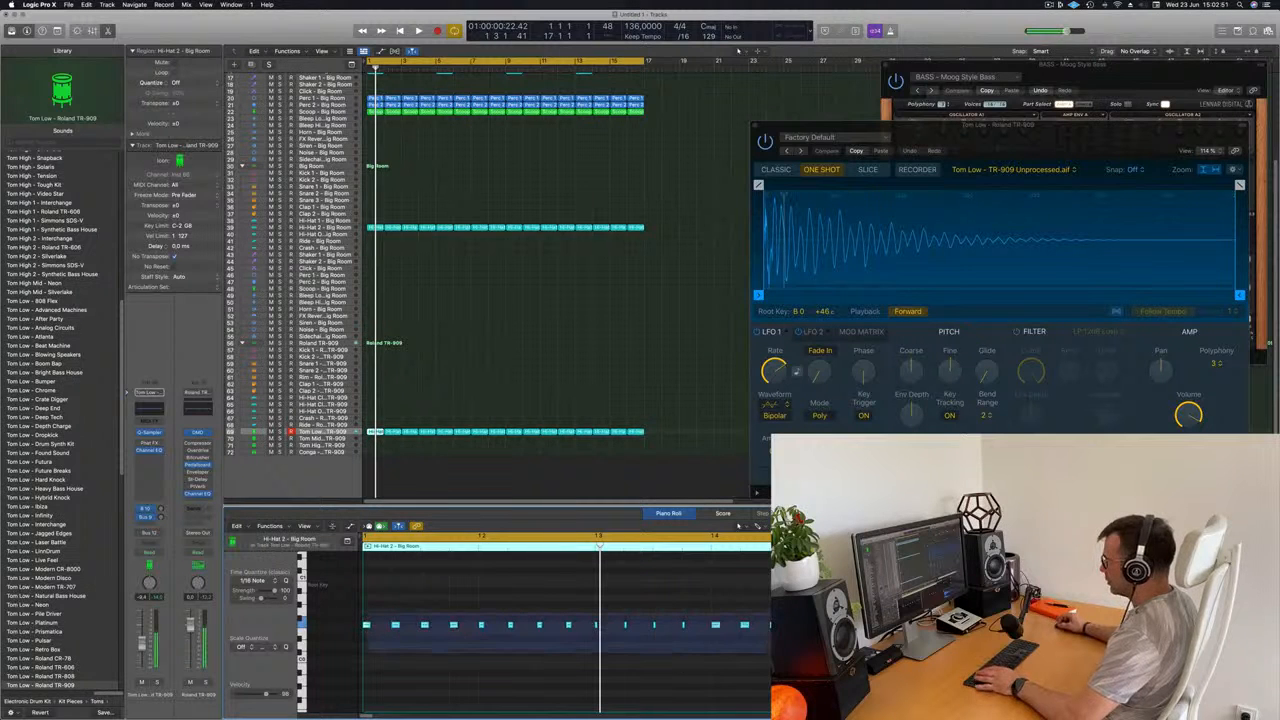
drag(710, 632, 690, 631)
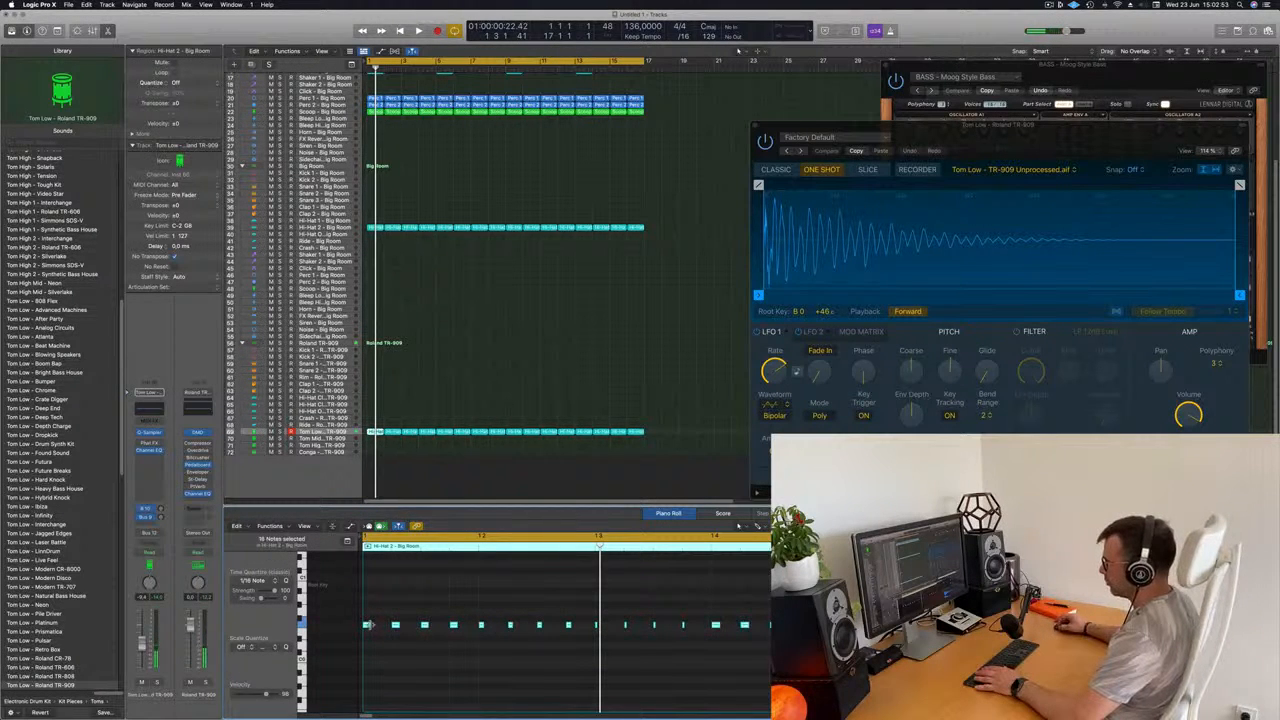
drag(370, 625, 380, 628)
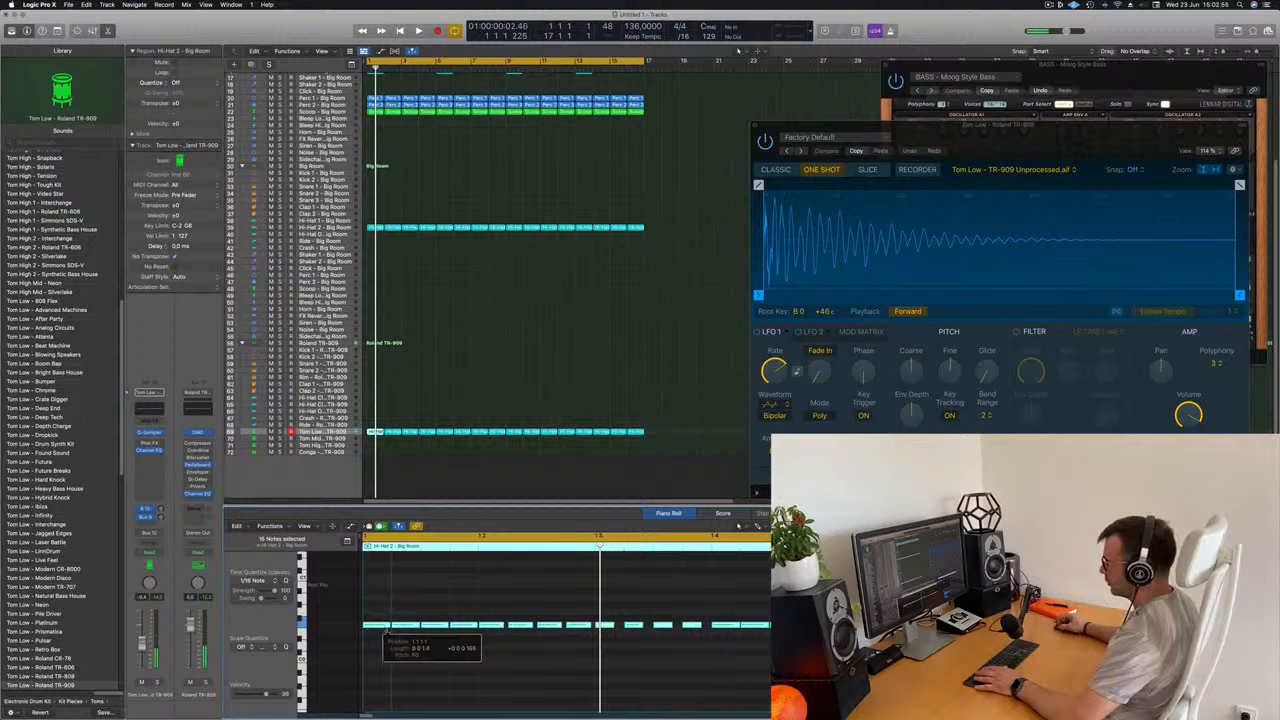
key(space)
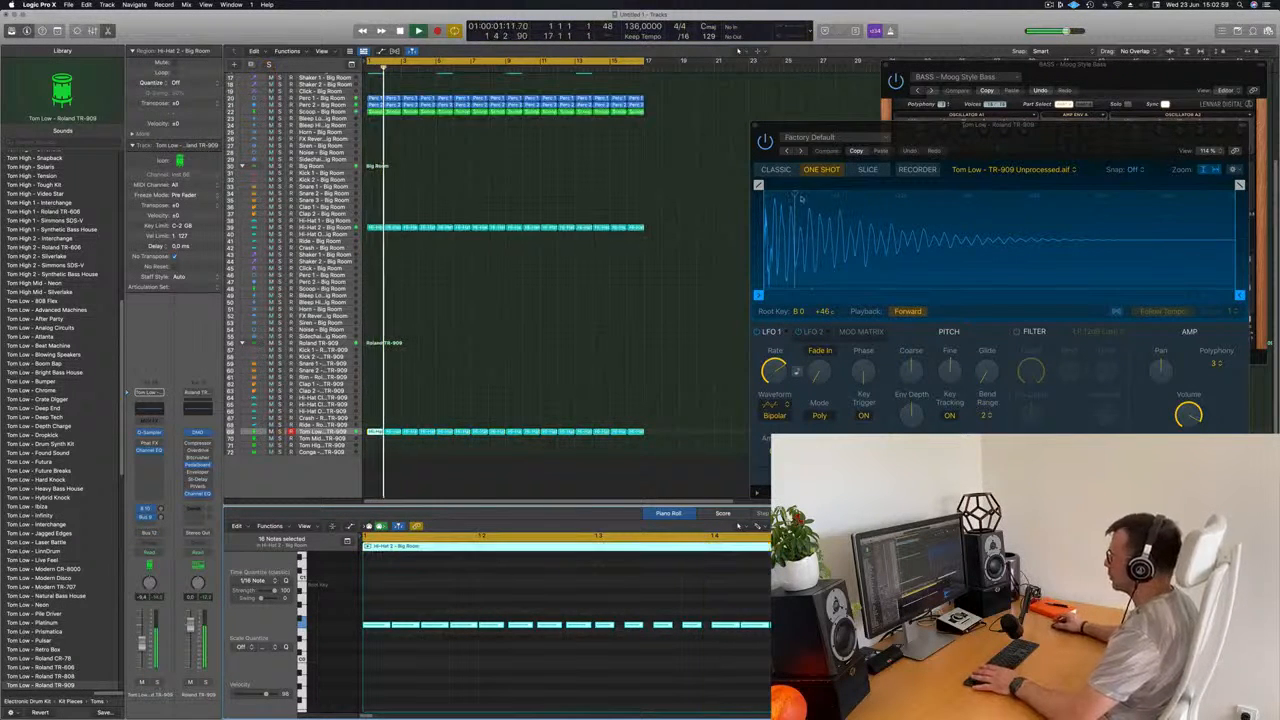
Close the Quick Sampler and audition the lengthened Tom Low notes in solo and back in the mix
click(756, 124)
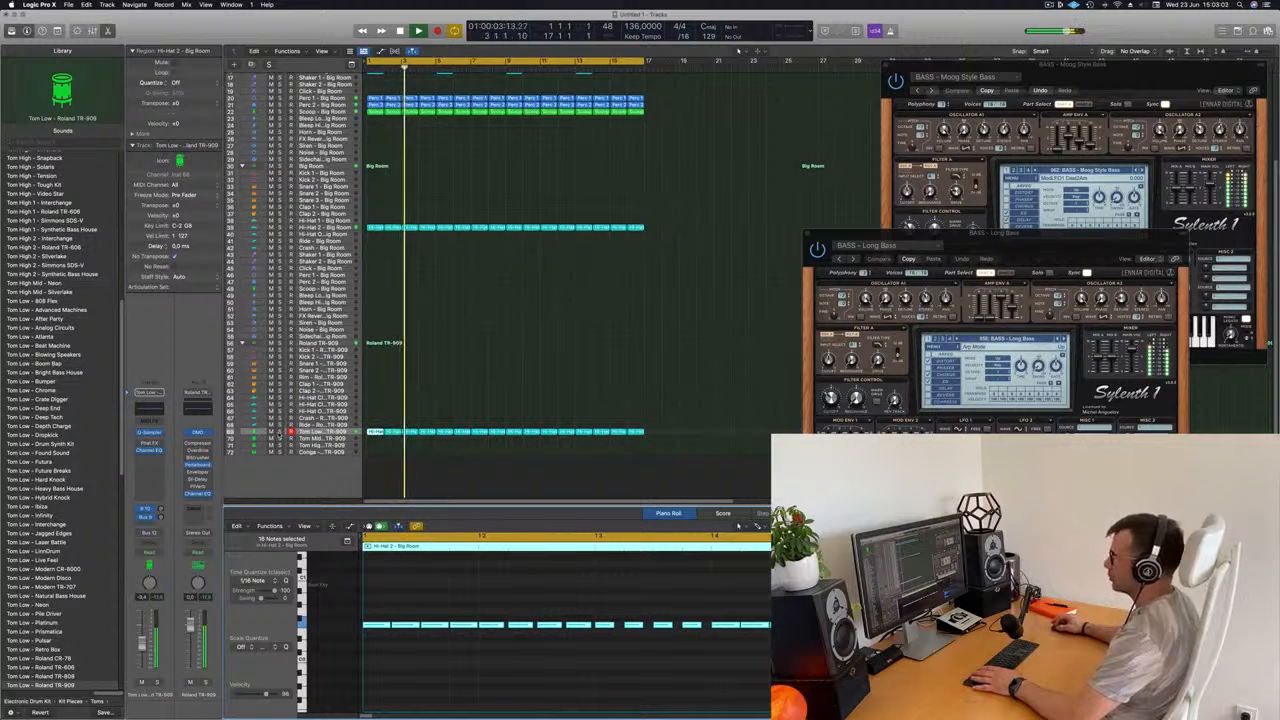
click(280, 432)
key(s)
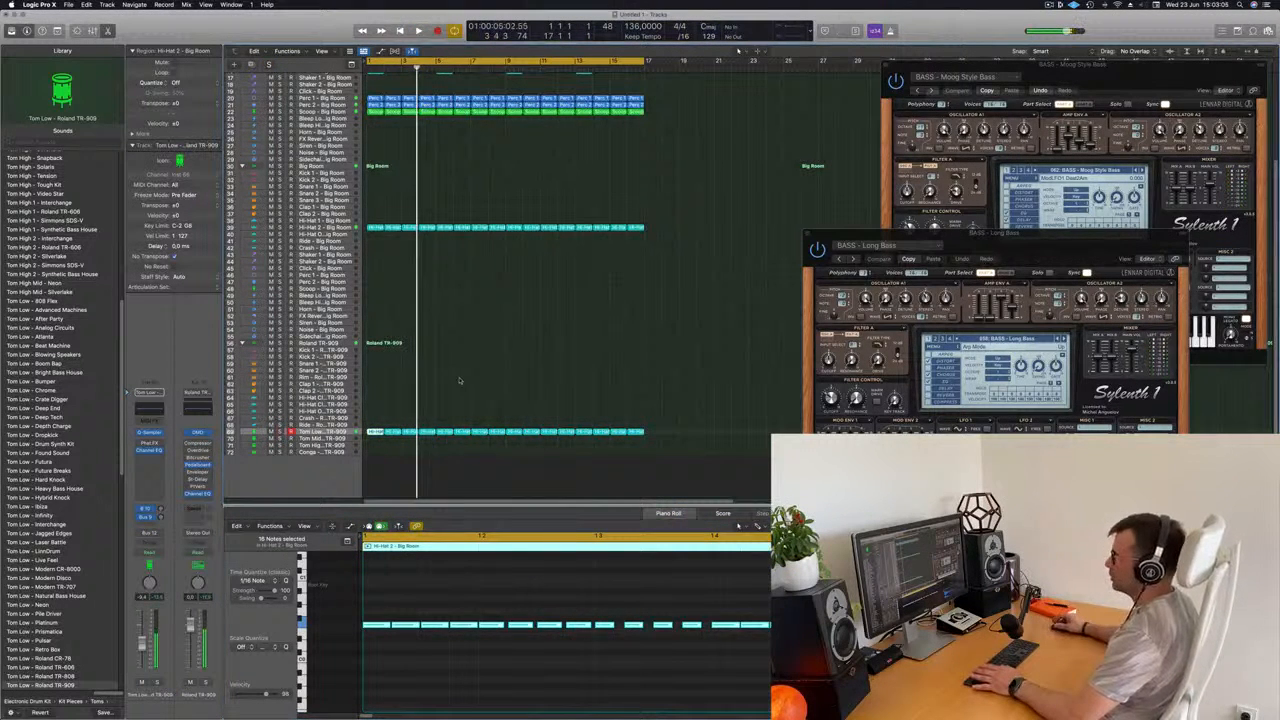
key(space)
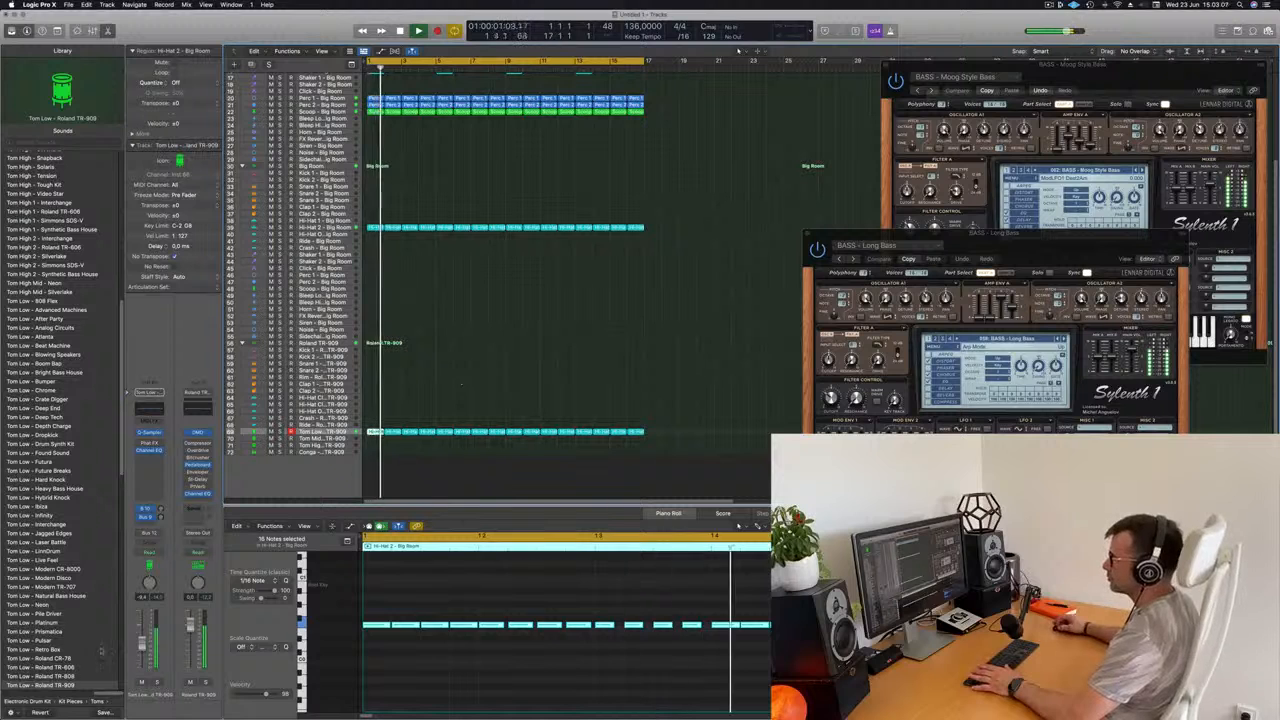
Insert a Compressor on the Tom Low track, side-chained to Kick 1 - Big Room (Inst 3), with automatic release off
click(148, 458)
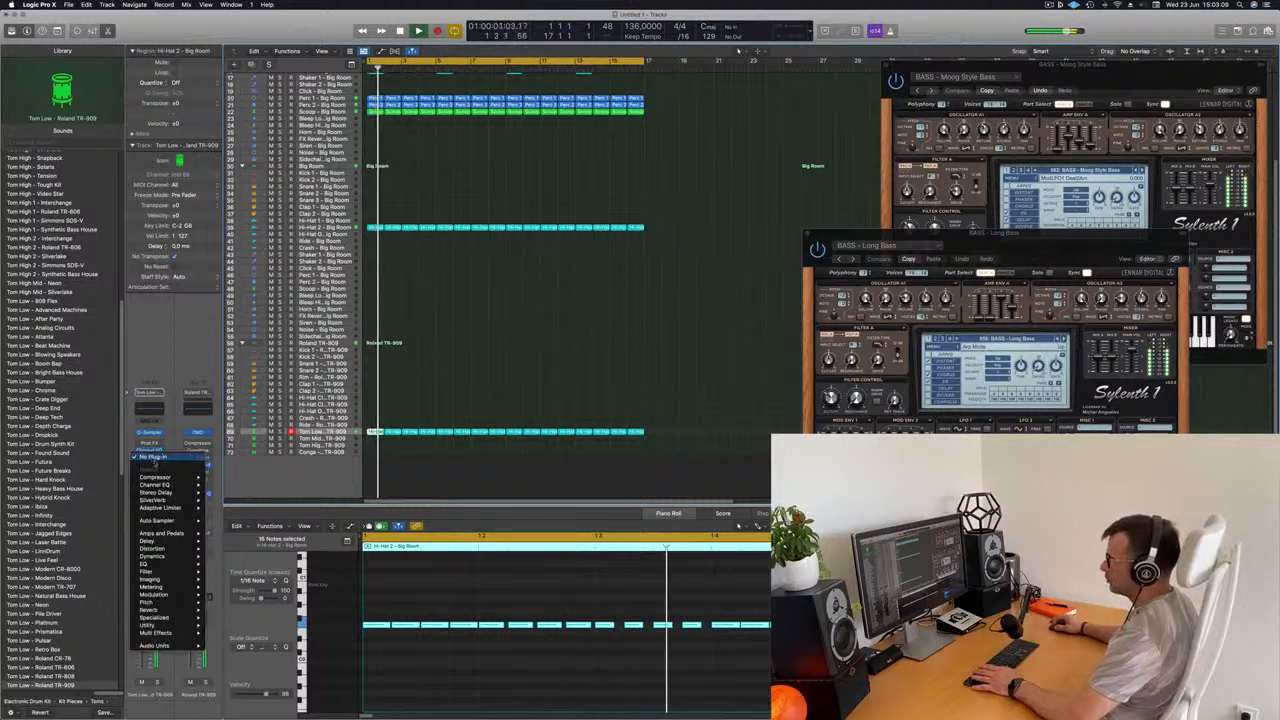
mouse_move(160, 484)
click(223, 478)
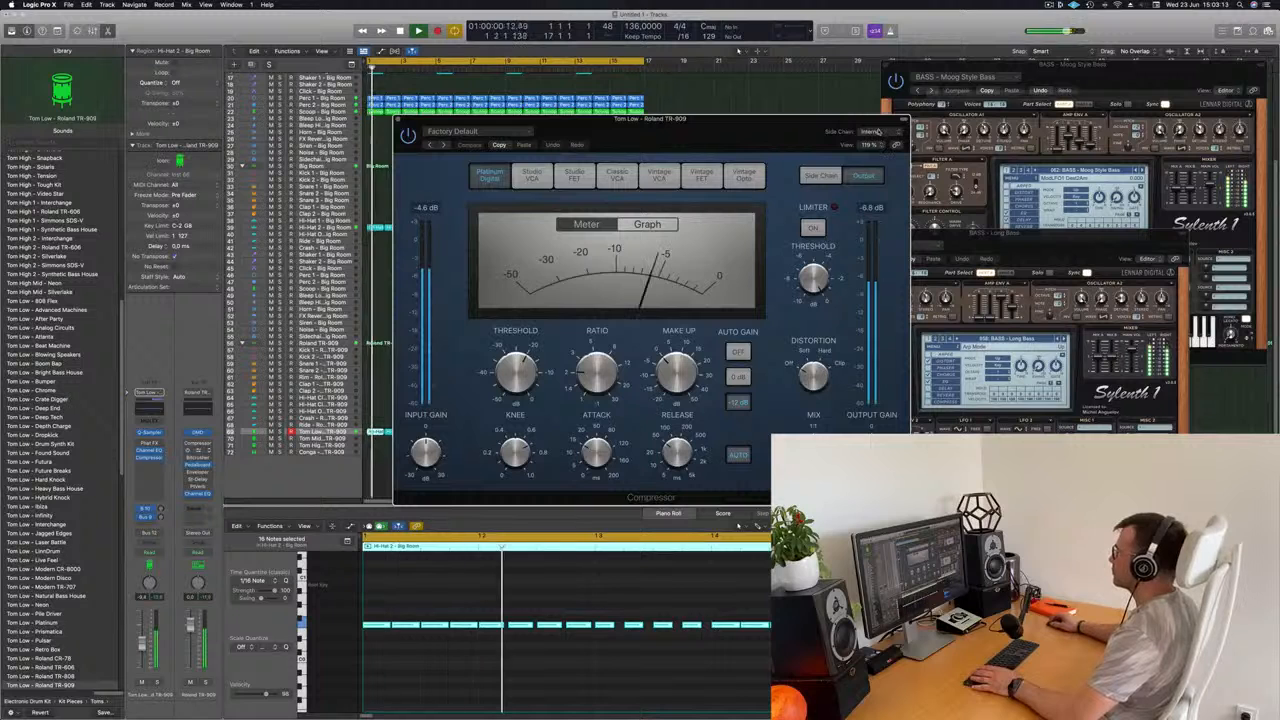
click(870, 131)
mouse_move(866, 152)
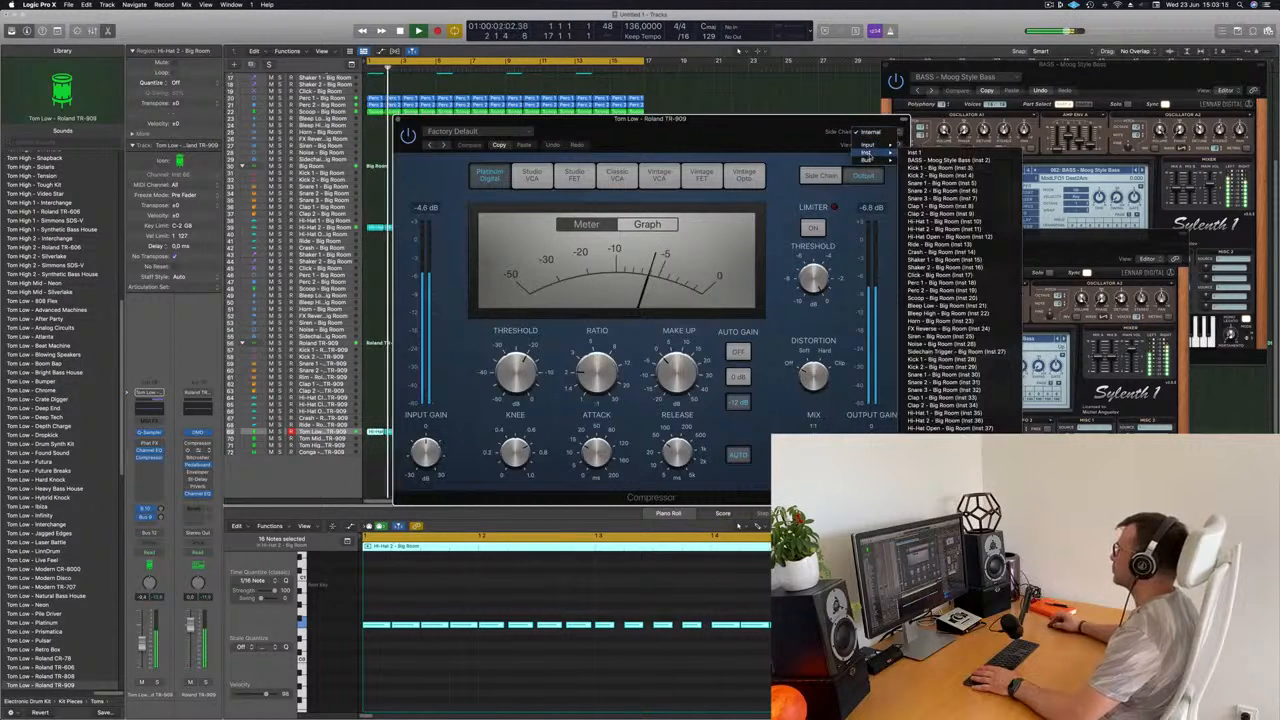
click(940, 168)
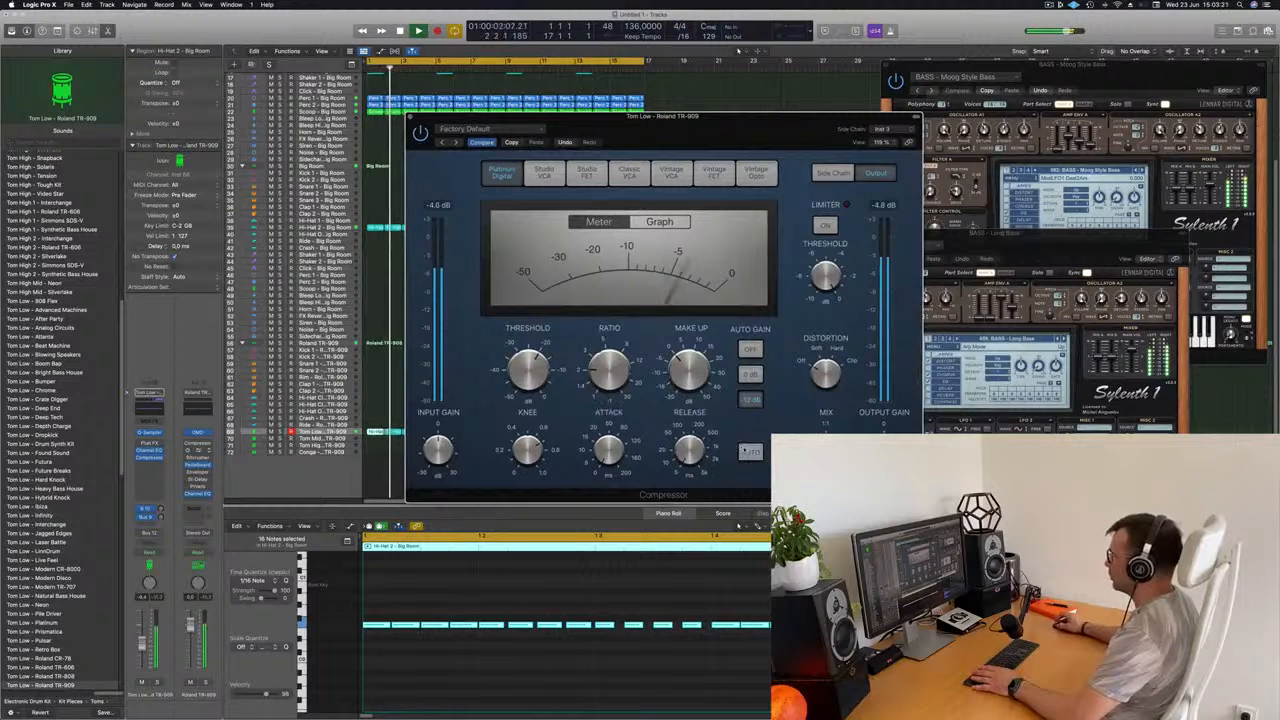
Set the Tom Low compressor's ratio to about 4:1 and audition the track in solo with the window moved lower
mouse_move(621, 374)
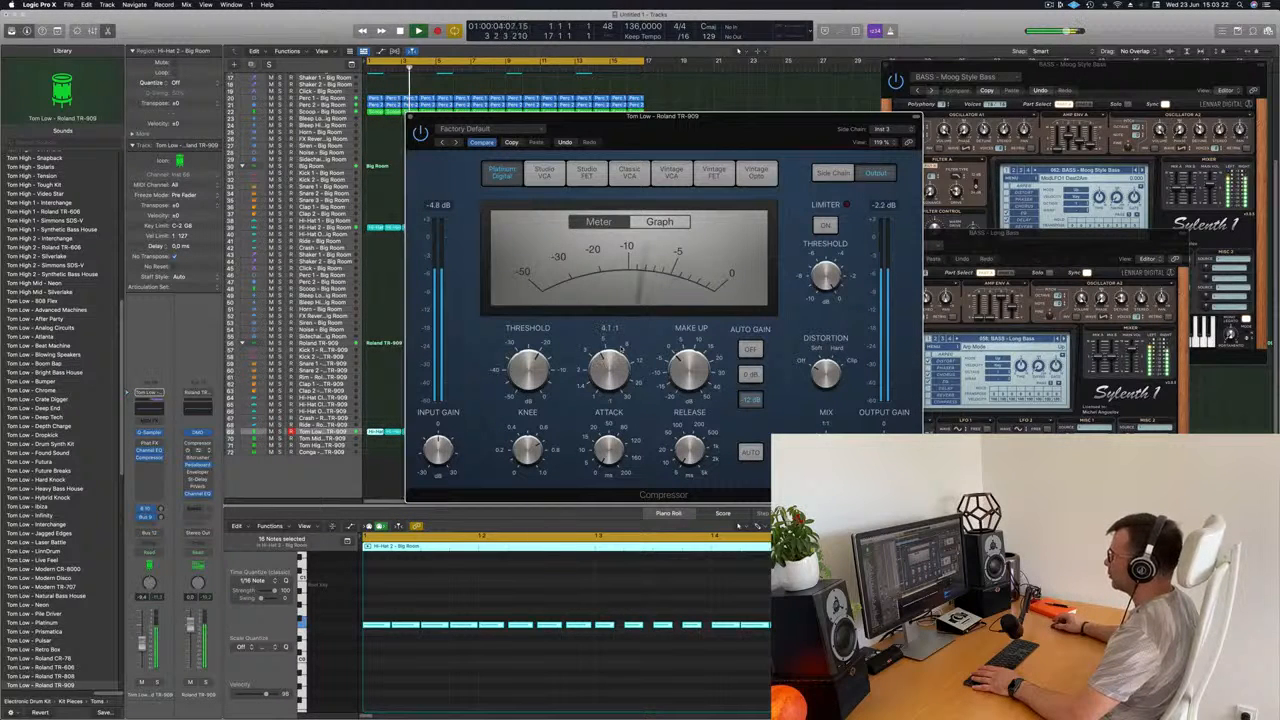
drag(759, 125, 741, 169)
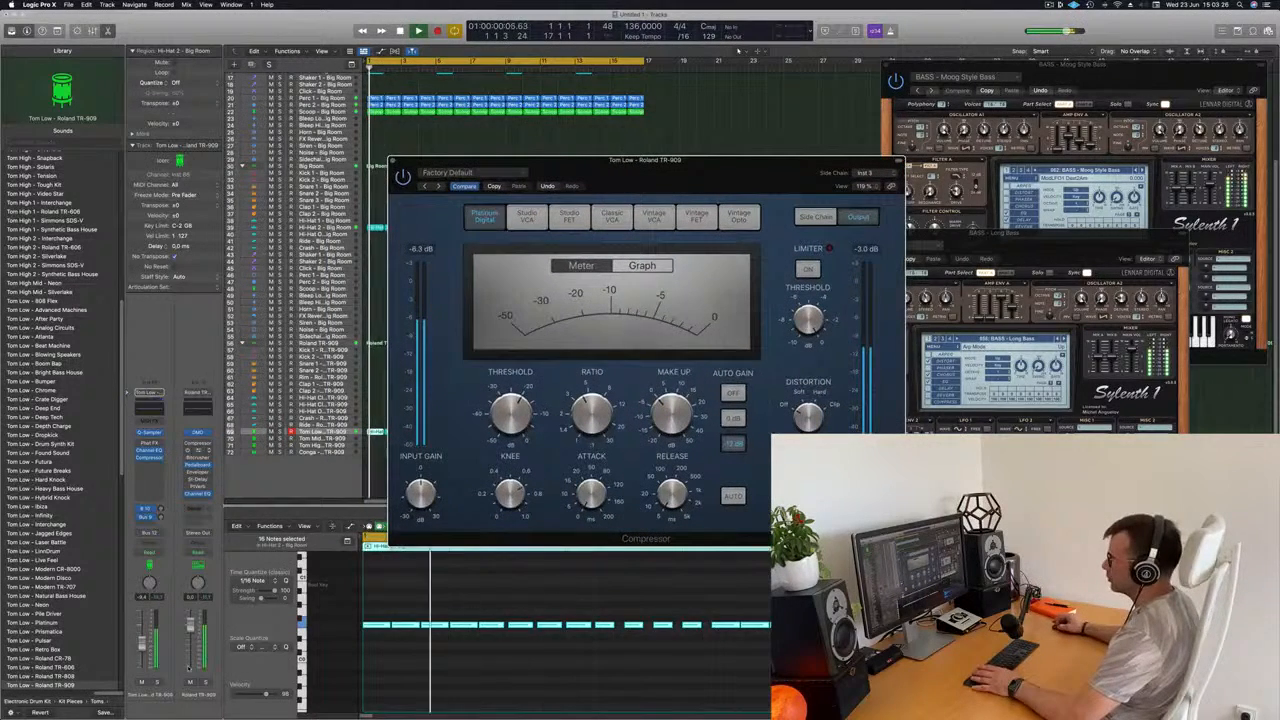
click(157, 682)
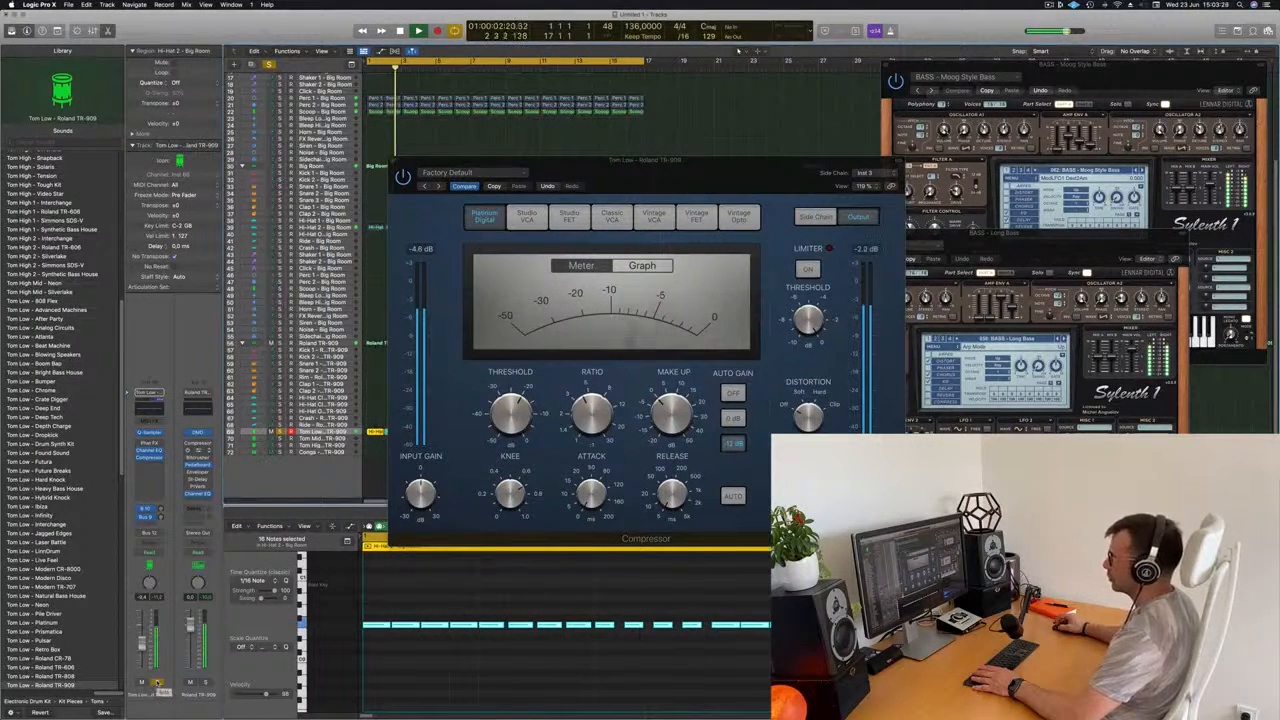
Set the Tom Low compressor's ratio to 3.7:1, replay the soloed loop, and close the compressor window
drag(588, 404, 593, 388)
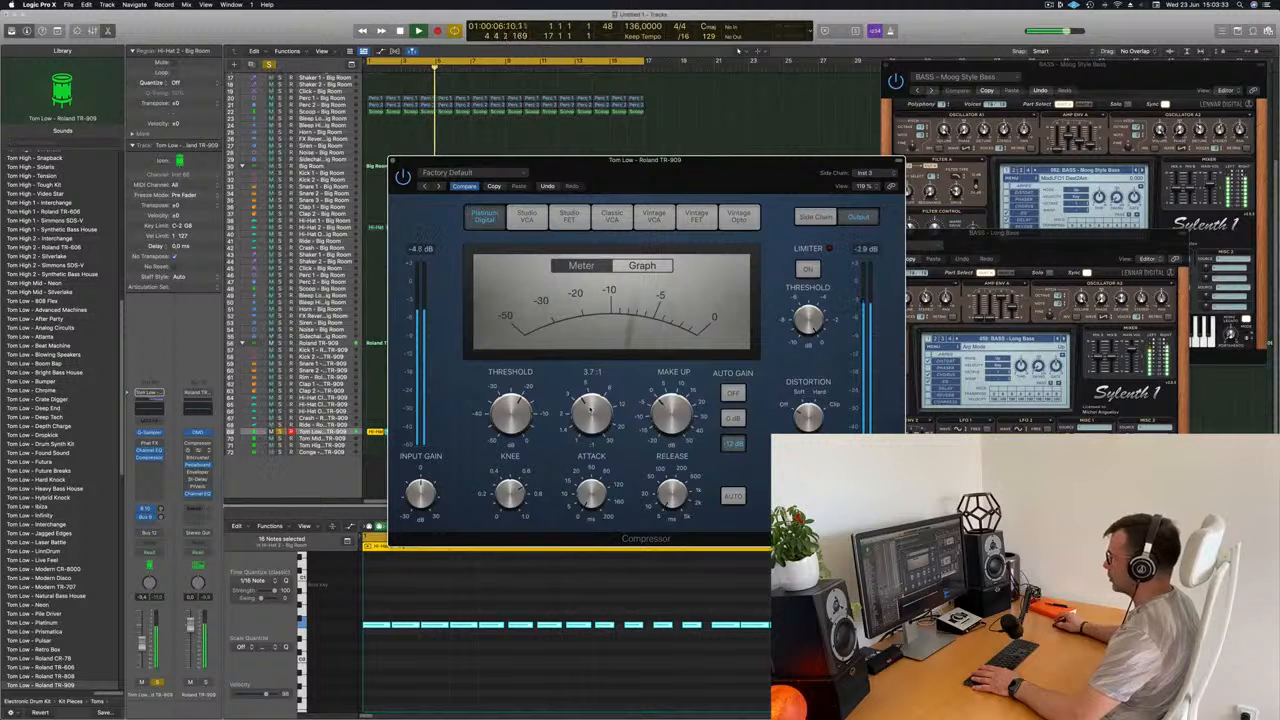
key(space)
key(space)
click(686, 150)
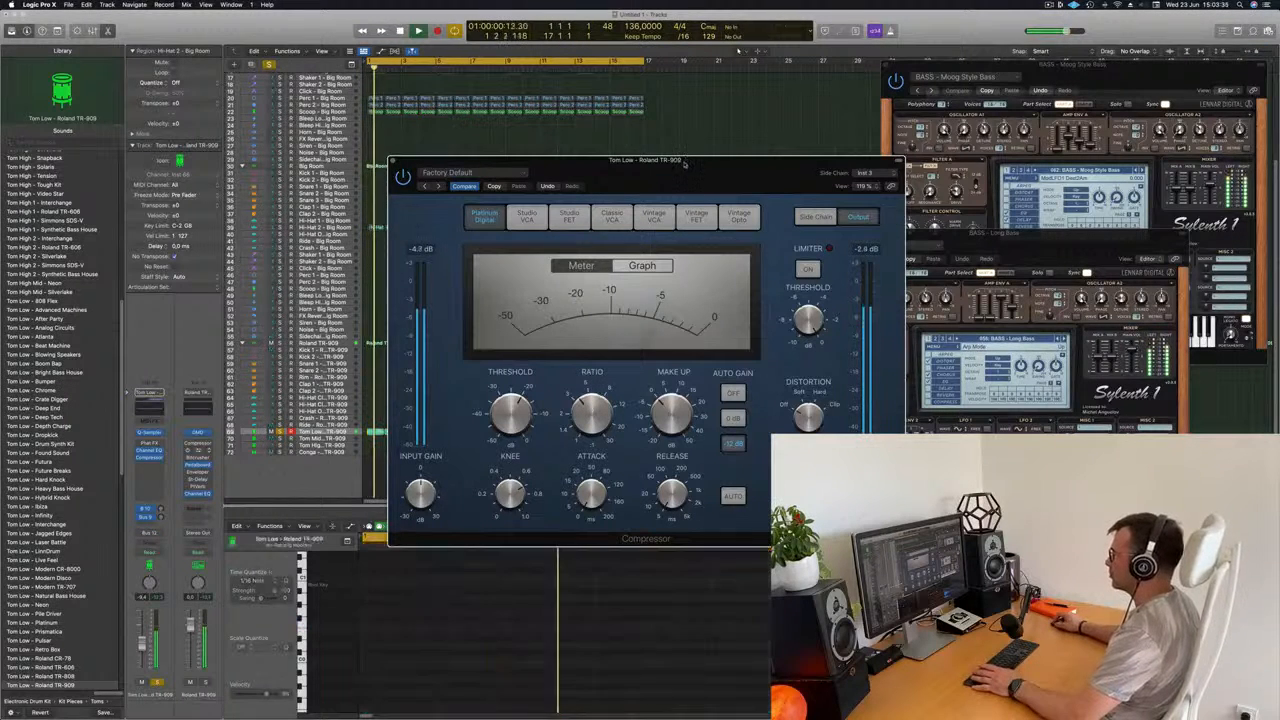
drag(686, 161, 709, 143)
click(420, 146)
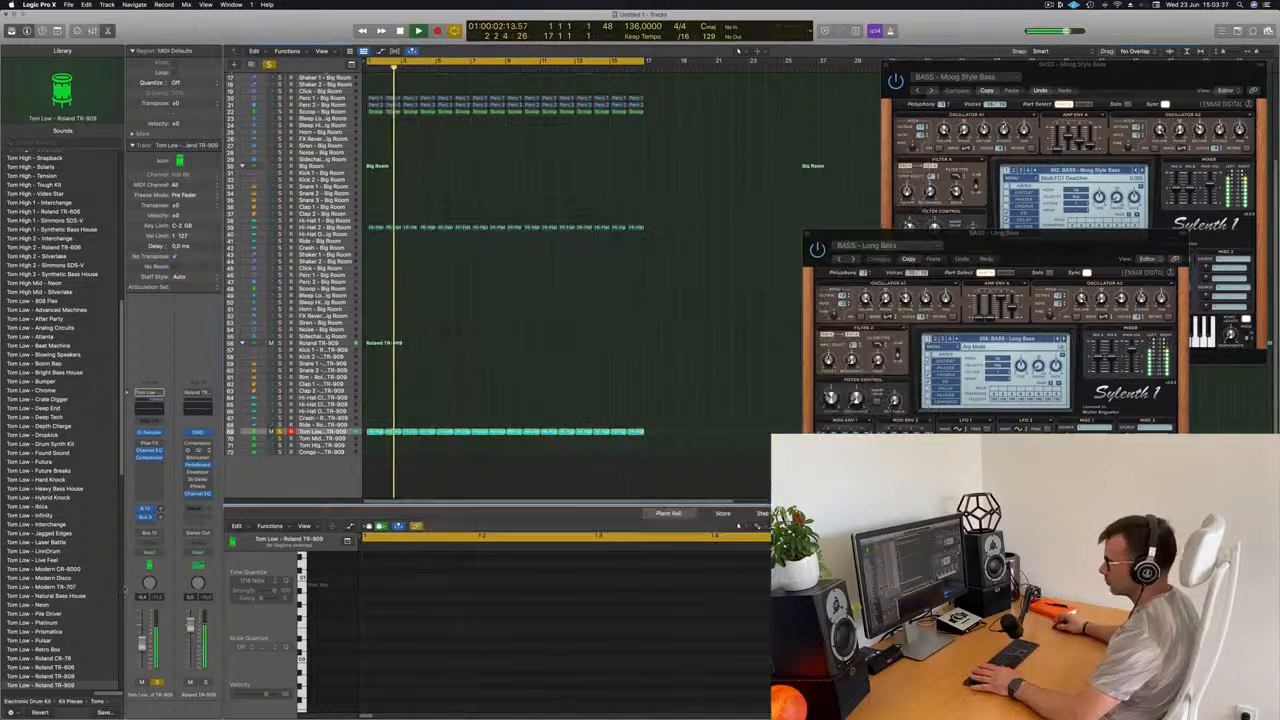
key(space)
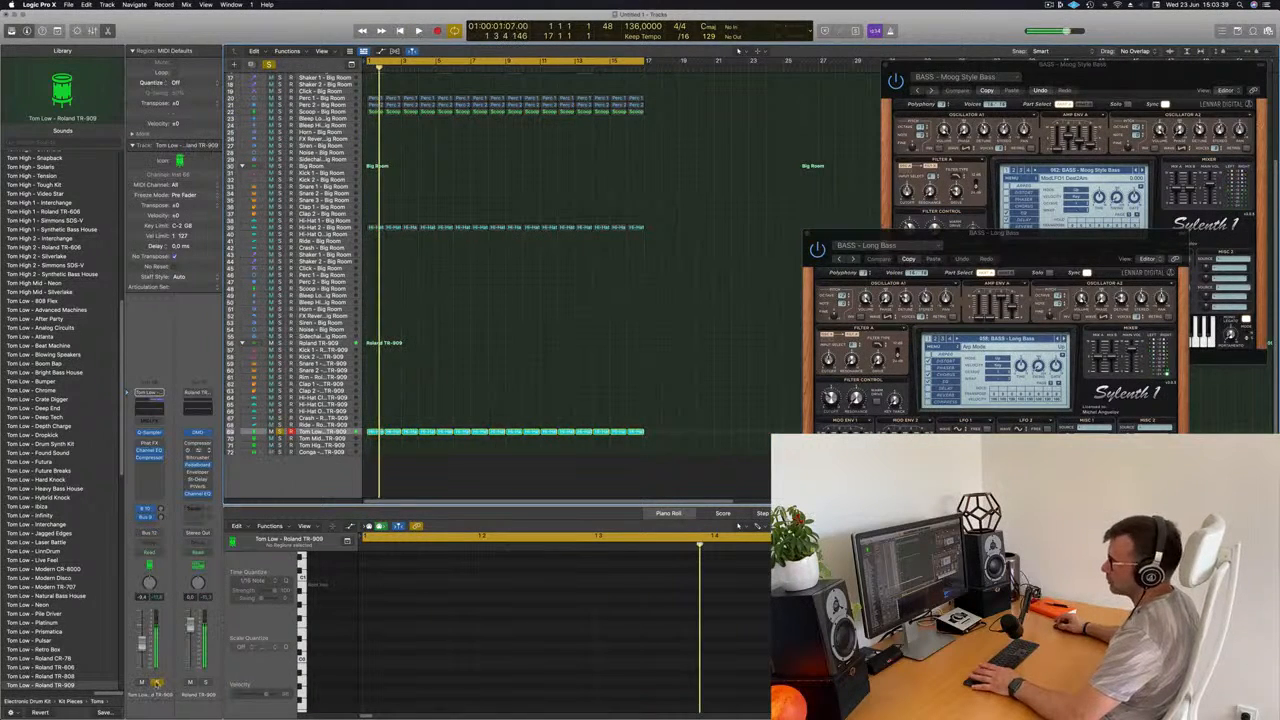
Play the full loop and compare the mix with the Tom Low track soloed, muted and unmuted
key(super+a)
key(space)
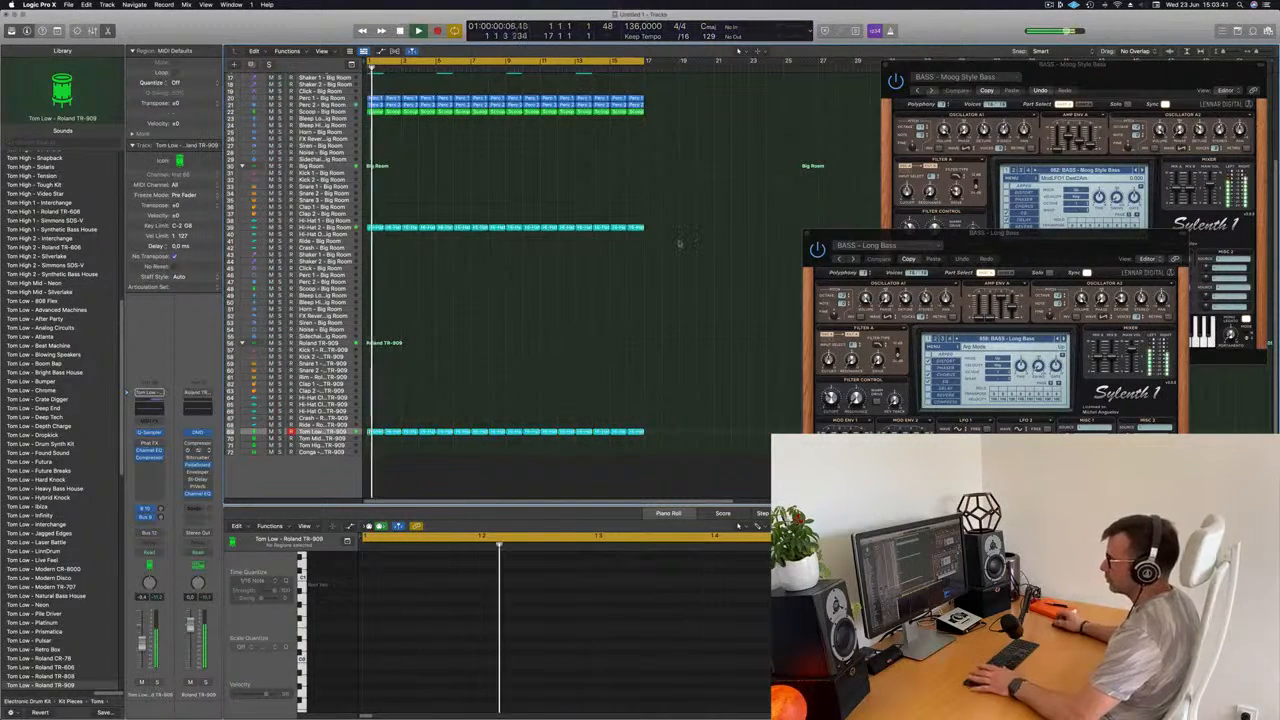
click(155, 682)
click(155, 682)
click(142, 682)
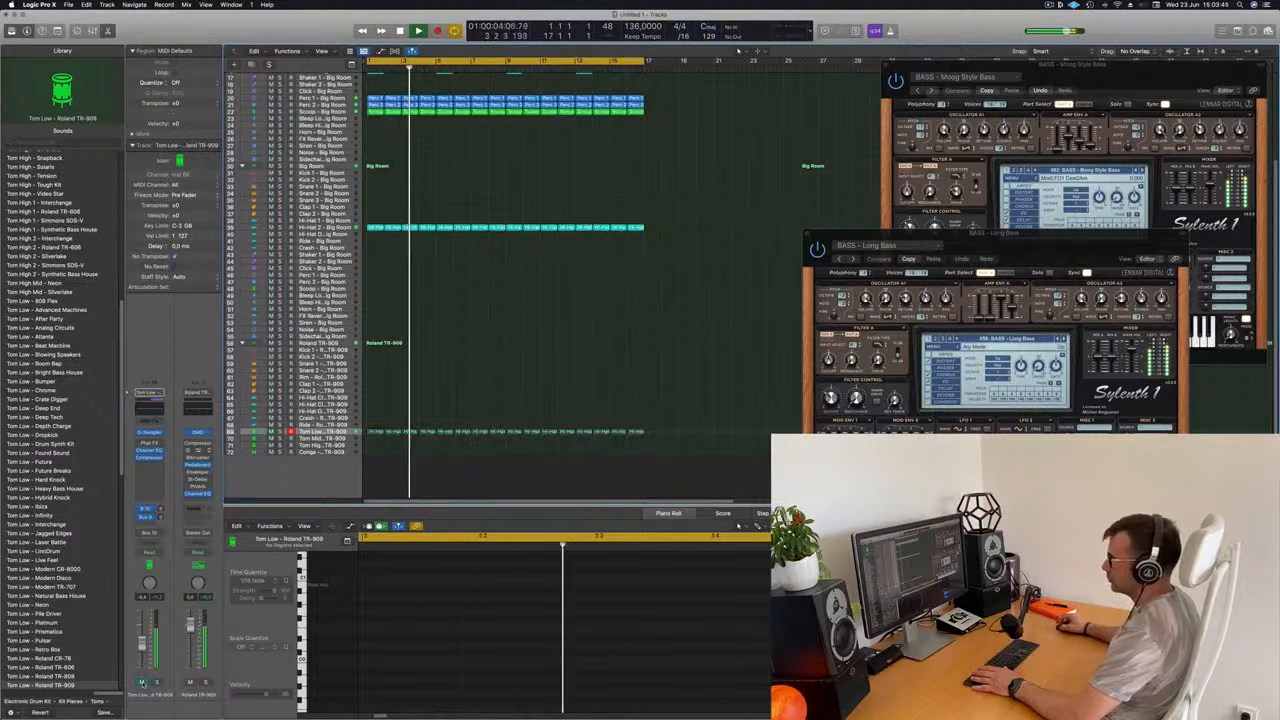
click(142, 682)
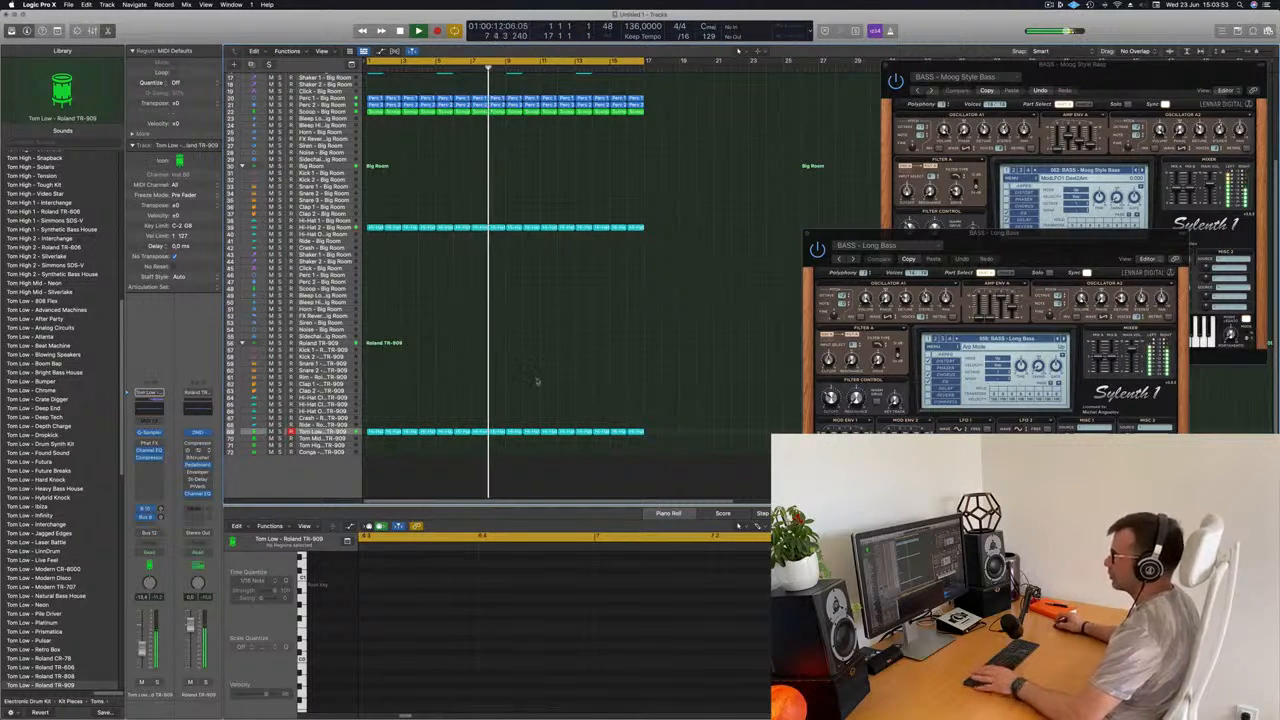
Copy the first Scoop - Big Room region to bar 1 of the Tom Mid - Roland TR-909 track
scroll(536, 381, up, 6)
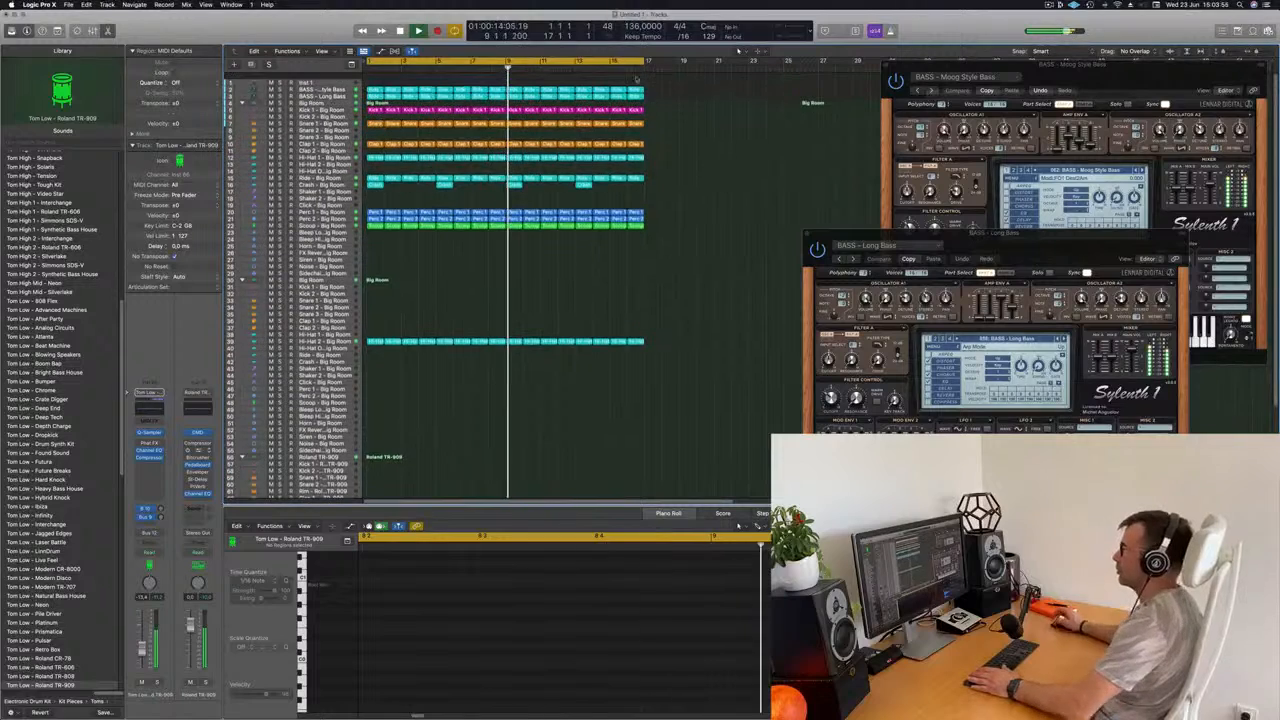
click(328, 91)
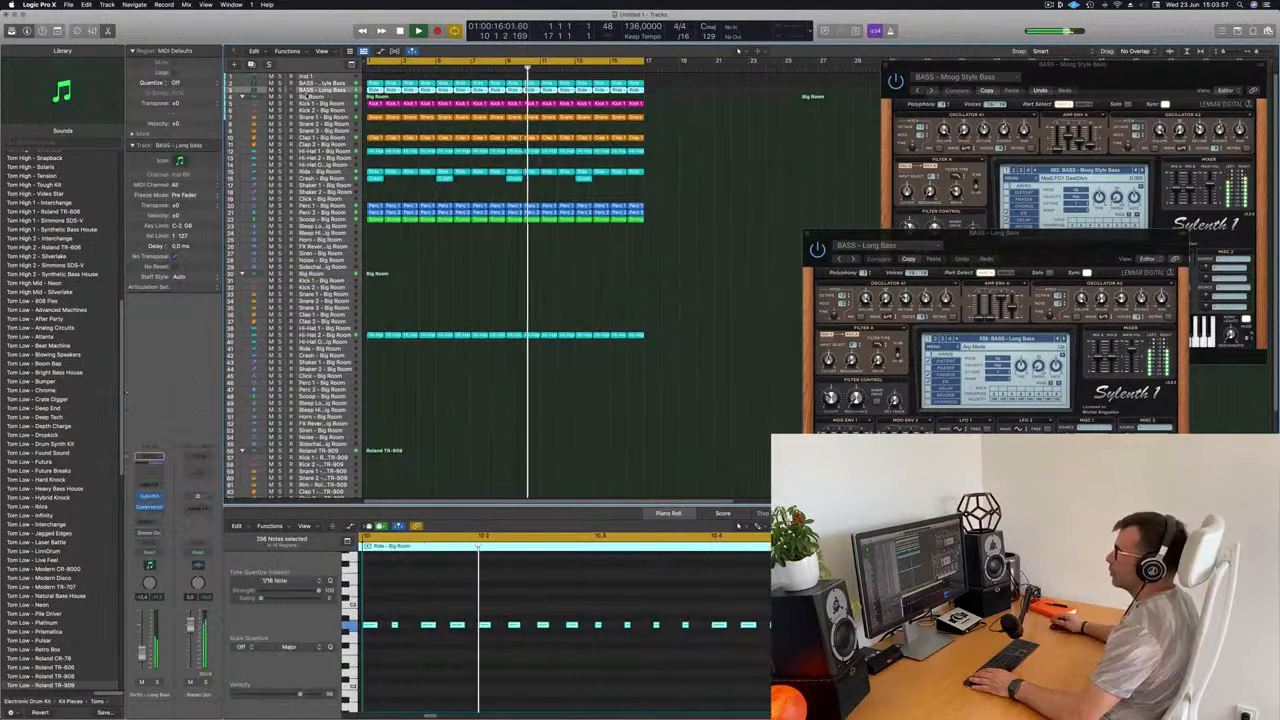
scroll(443, 421, down, 2)
scroll(443, 420, up, 2)
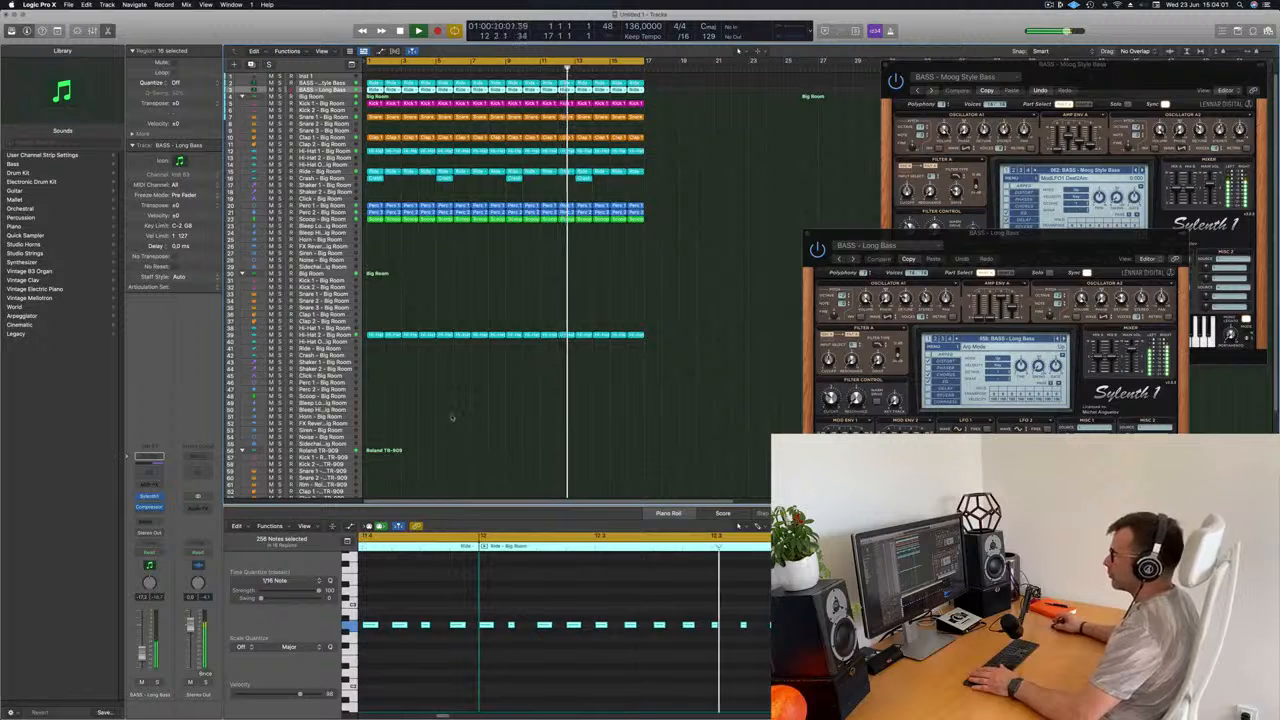
scroll(458, 408, down, 5)
scroll(458, 408, down, 3)
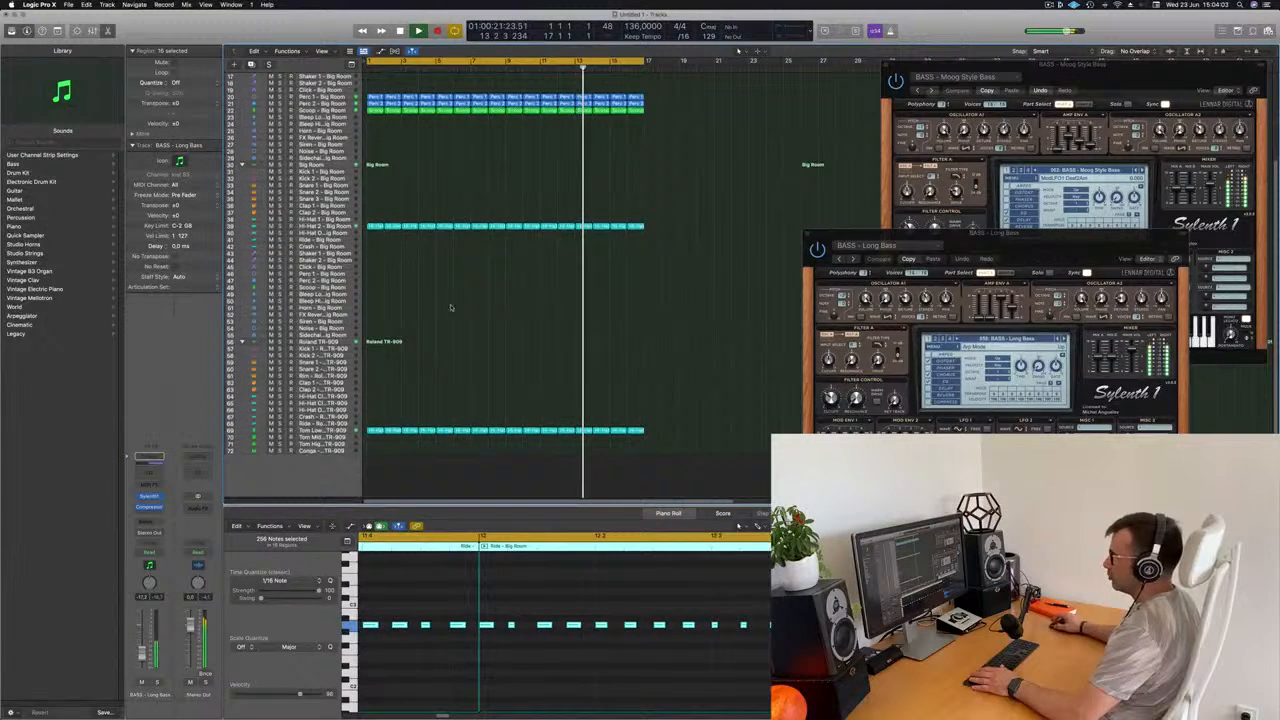
click(373, 228)
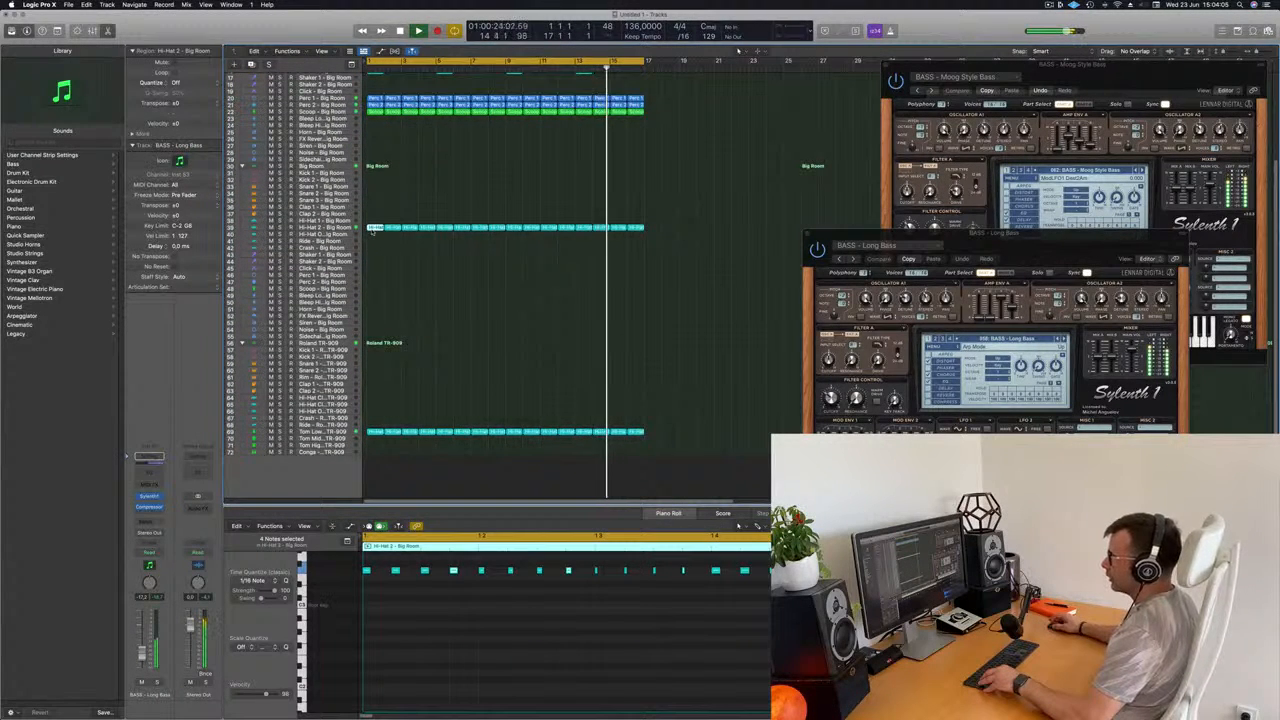
click(376, 112)
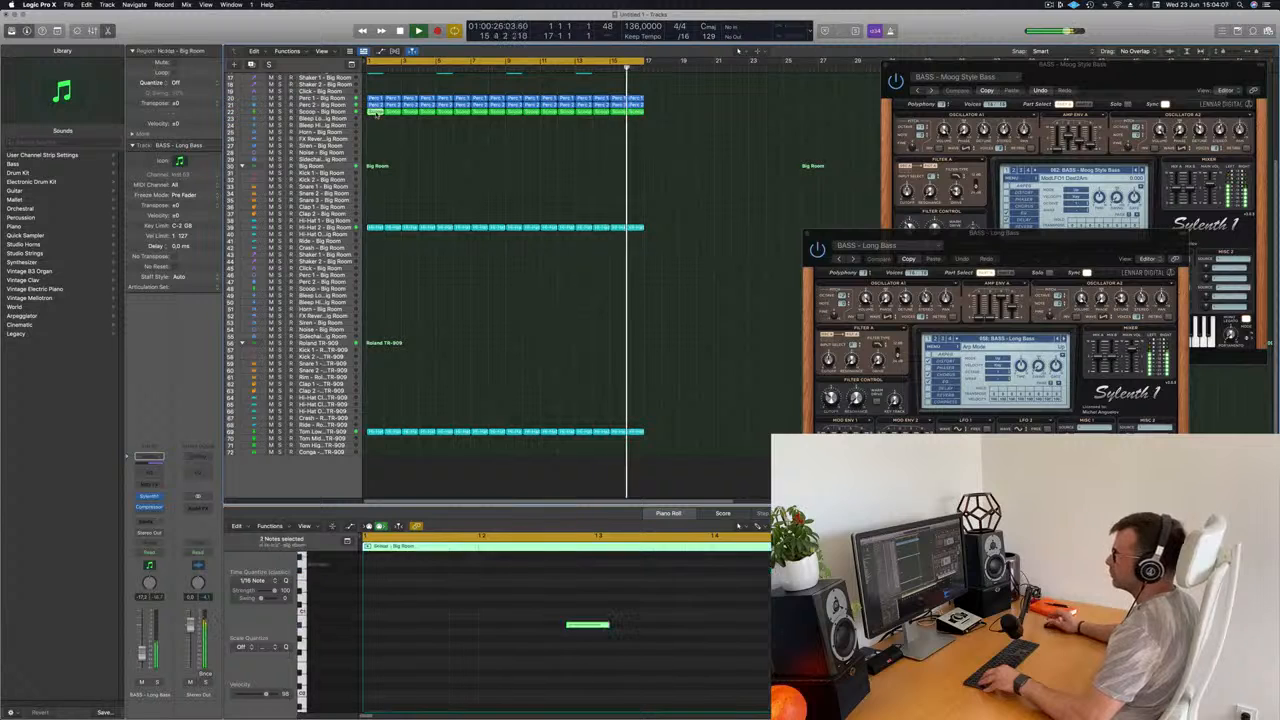
drag(376, 112, 378, 486)
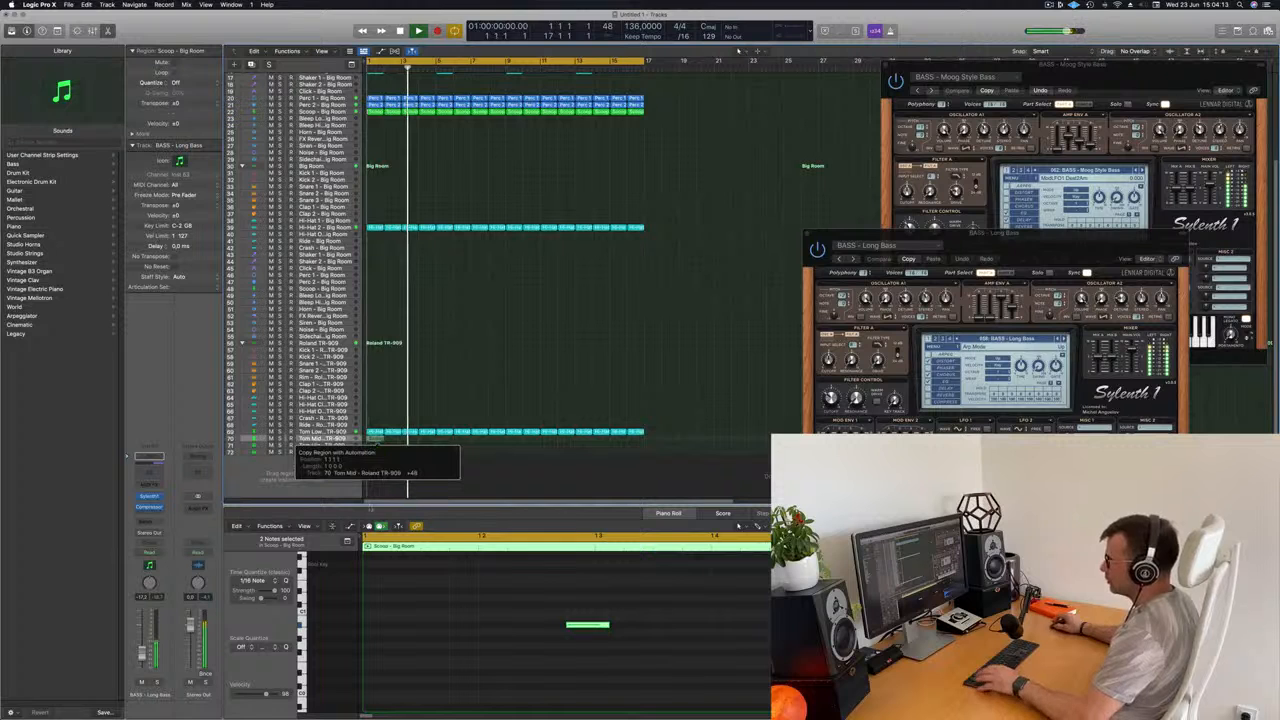
drag(375, 440, 375, 440)
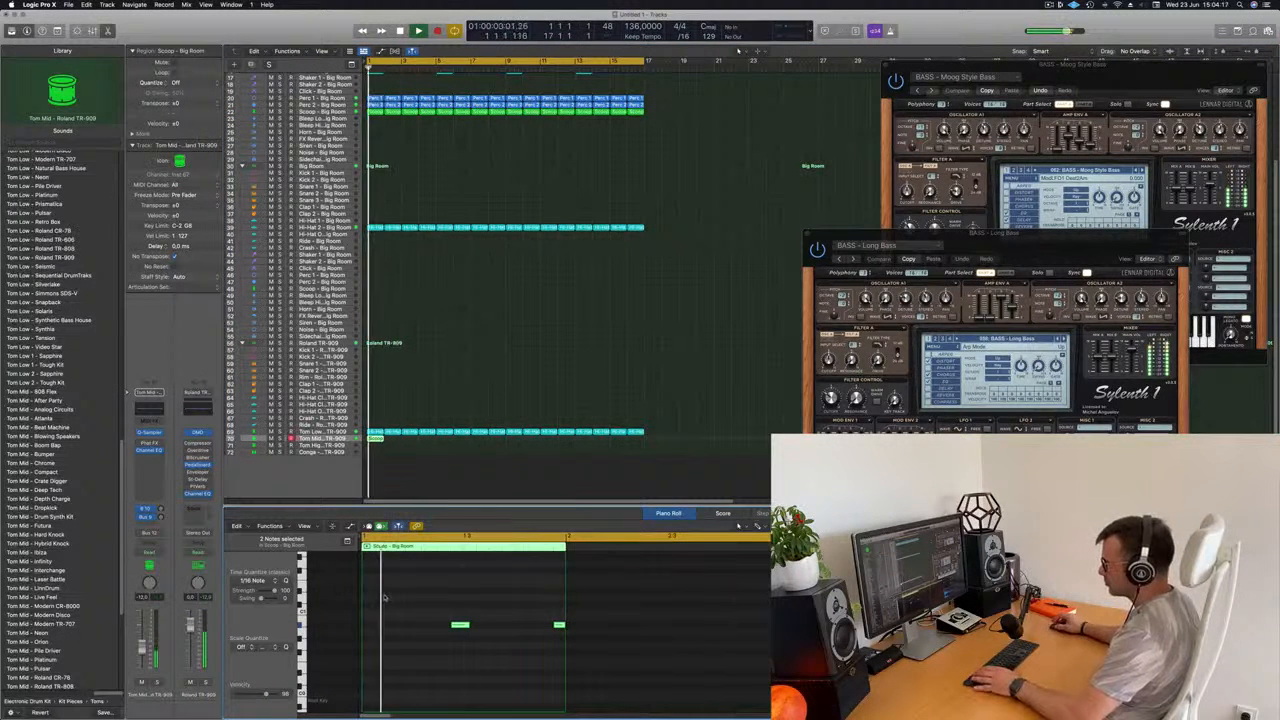
drag(383, 595, 545, 655)
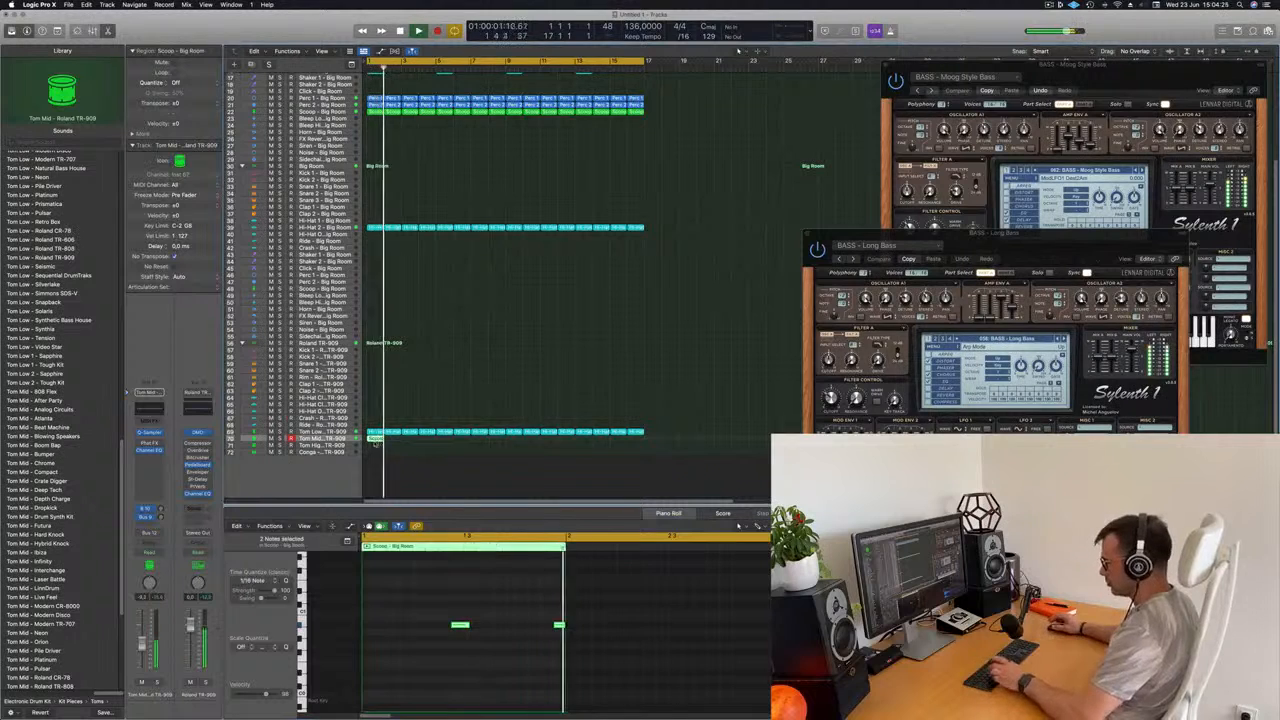
Repeat the Scoop region along the Tom Mid - Roland TR-909 track until it fills all 16 bars
key(super+r)
key(super+r)
key(super+r)
key(super+r)
key(super+r)
key(super+r)
key(super+r)
key(super+r)
key(super+r)
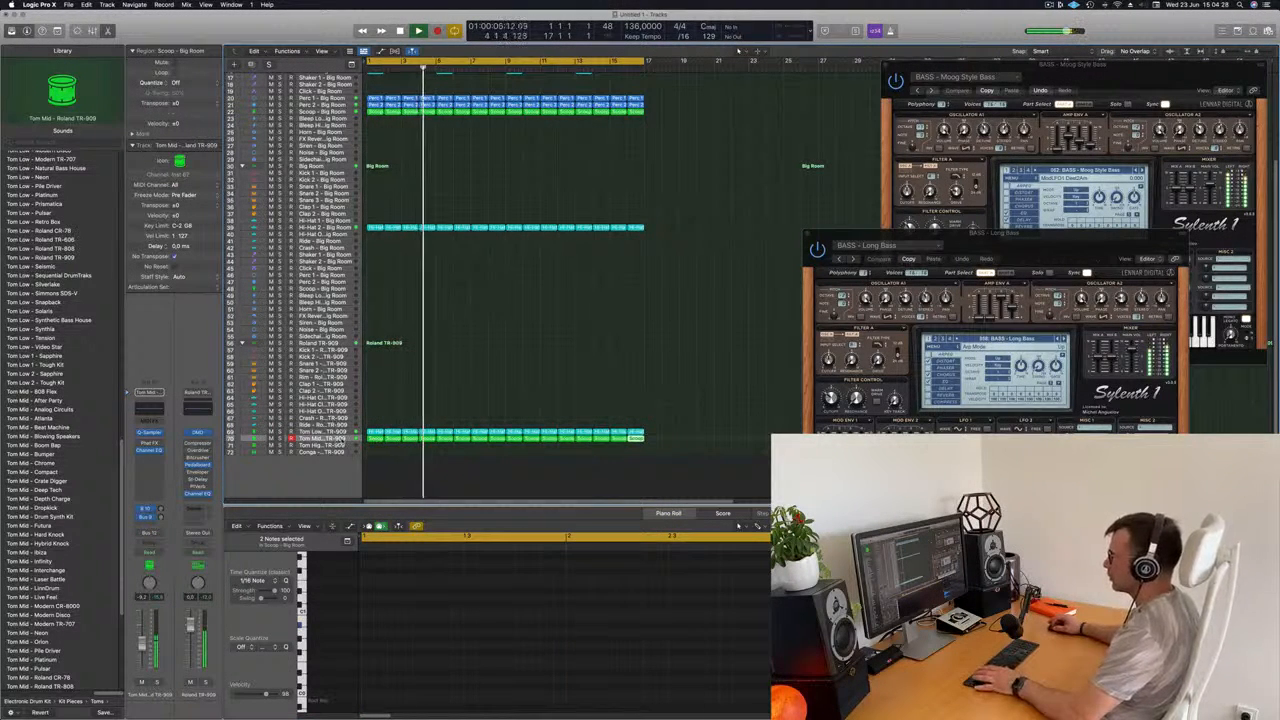
Transpose all notes in the Tom Mid regions down one octave and audition them in solo and in the mix
click(342, 440)
click(426, 613)
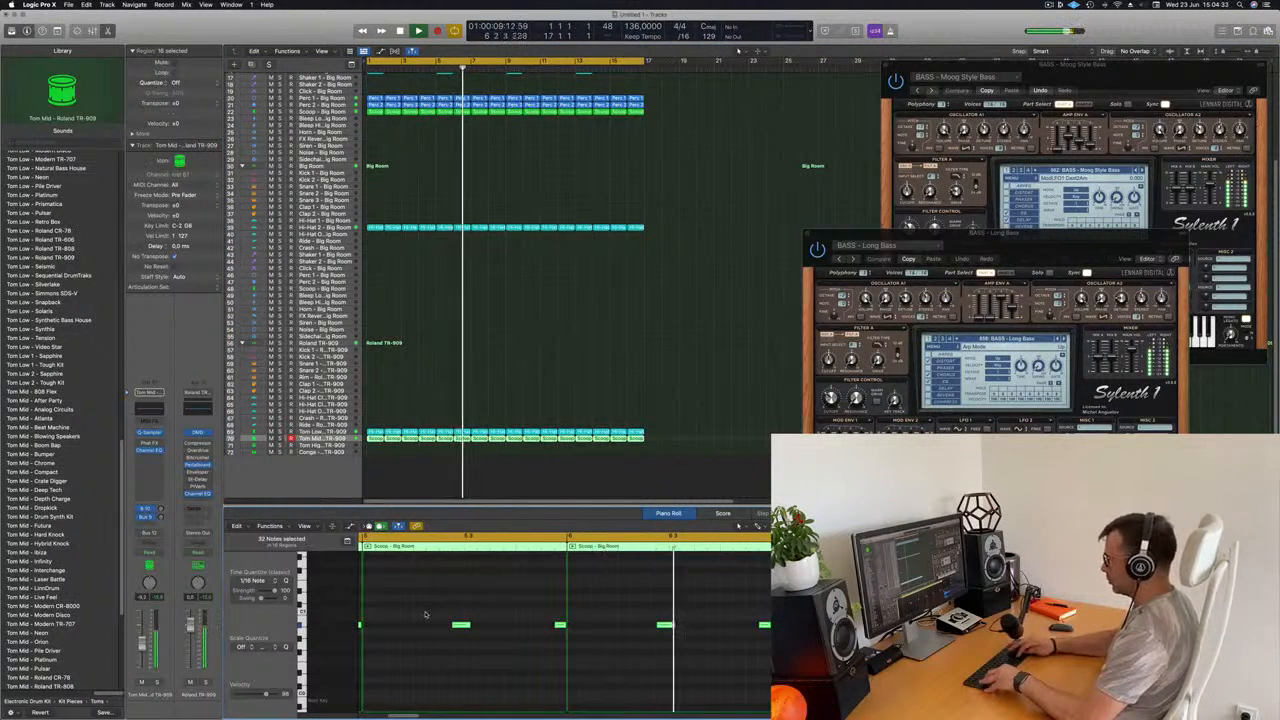
key(alt+shift+Down)
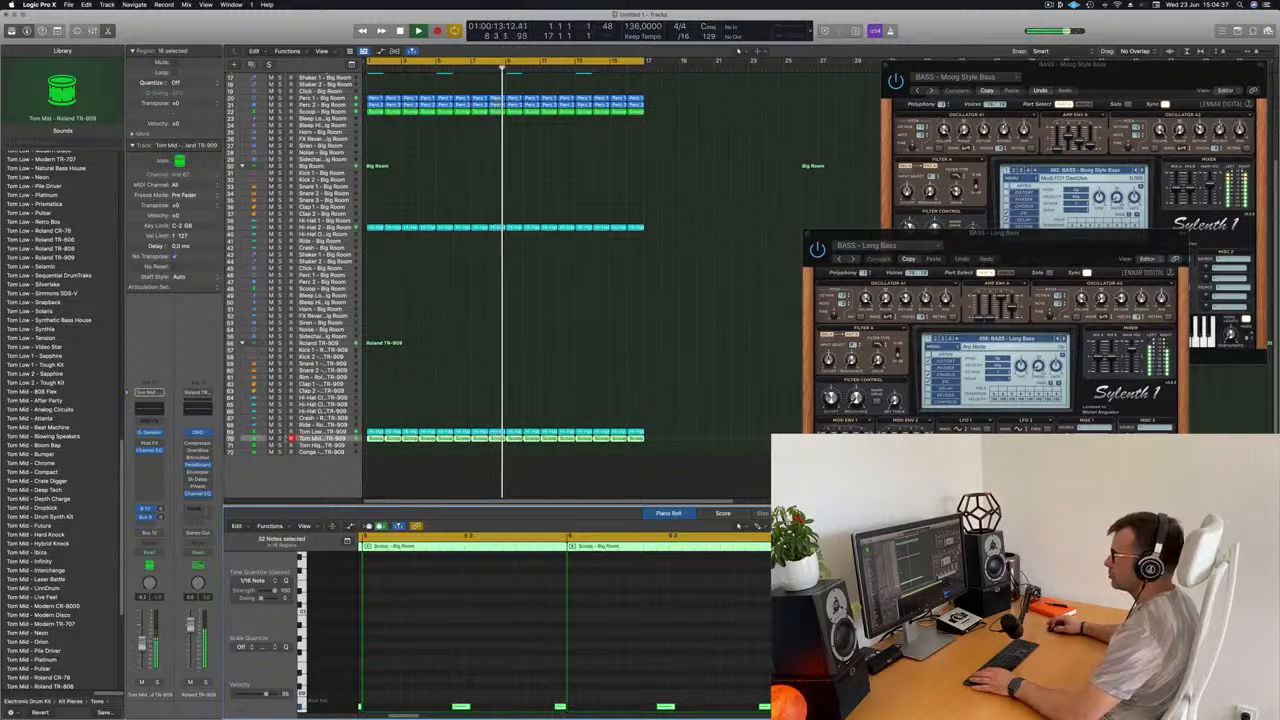
key(s)
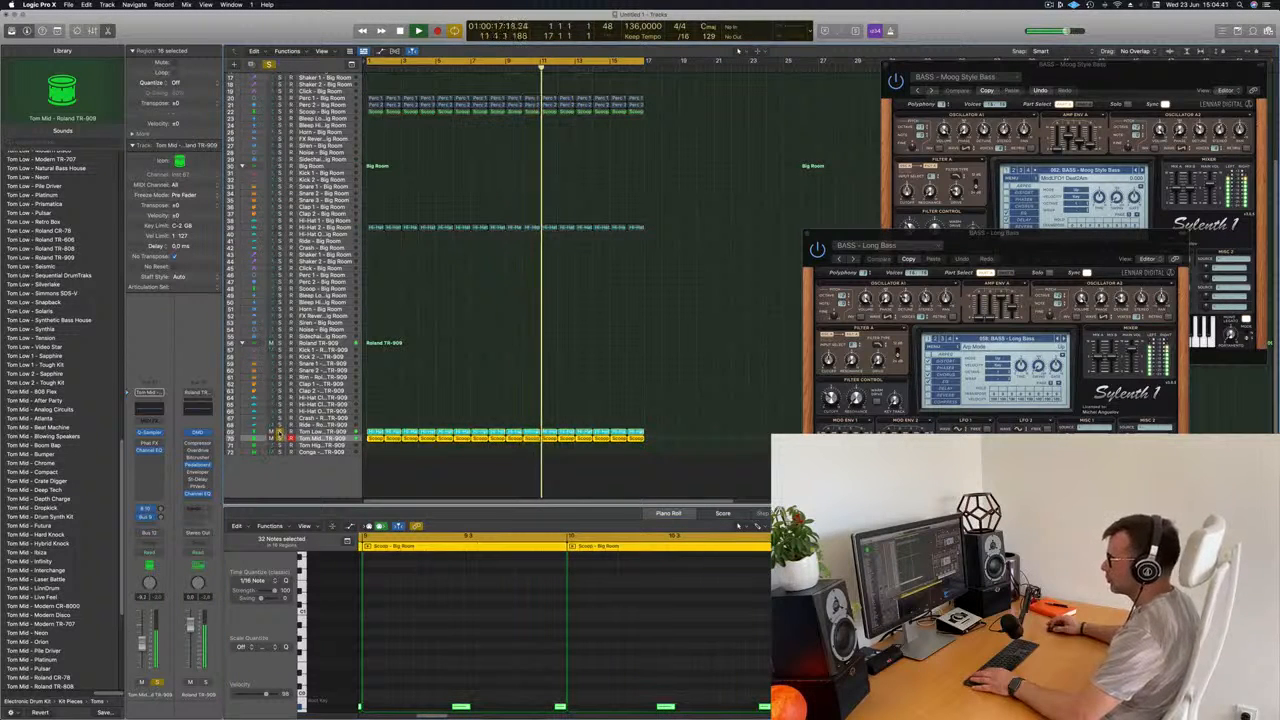
key(s)
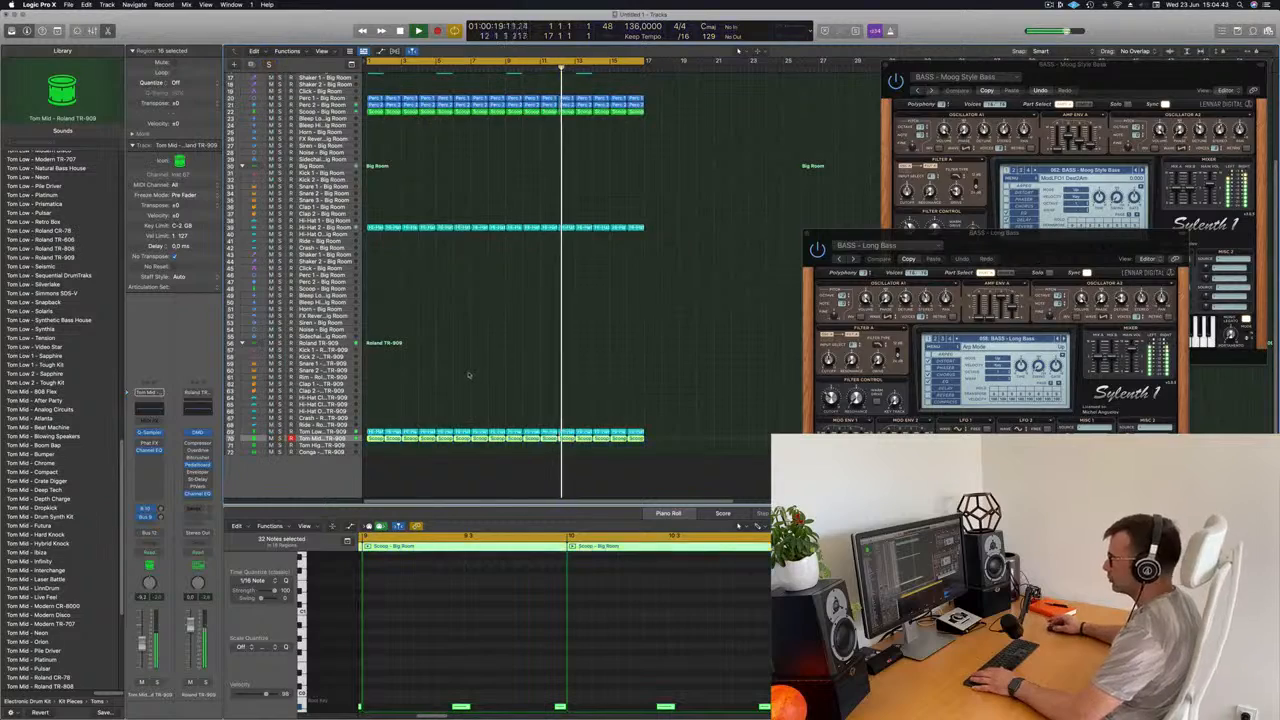
Place a copy of the first Kick 1 - Big Room region at bar 1 of the Kick 1 - Roland TR-909 track, keeping the original
click(524, 378)
scroll(502, 369, down, 2)
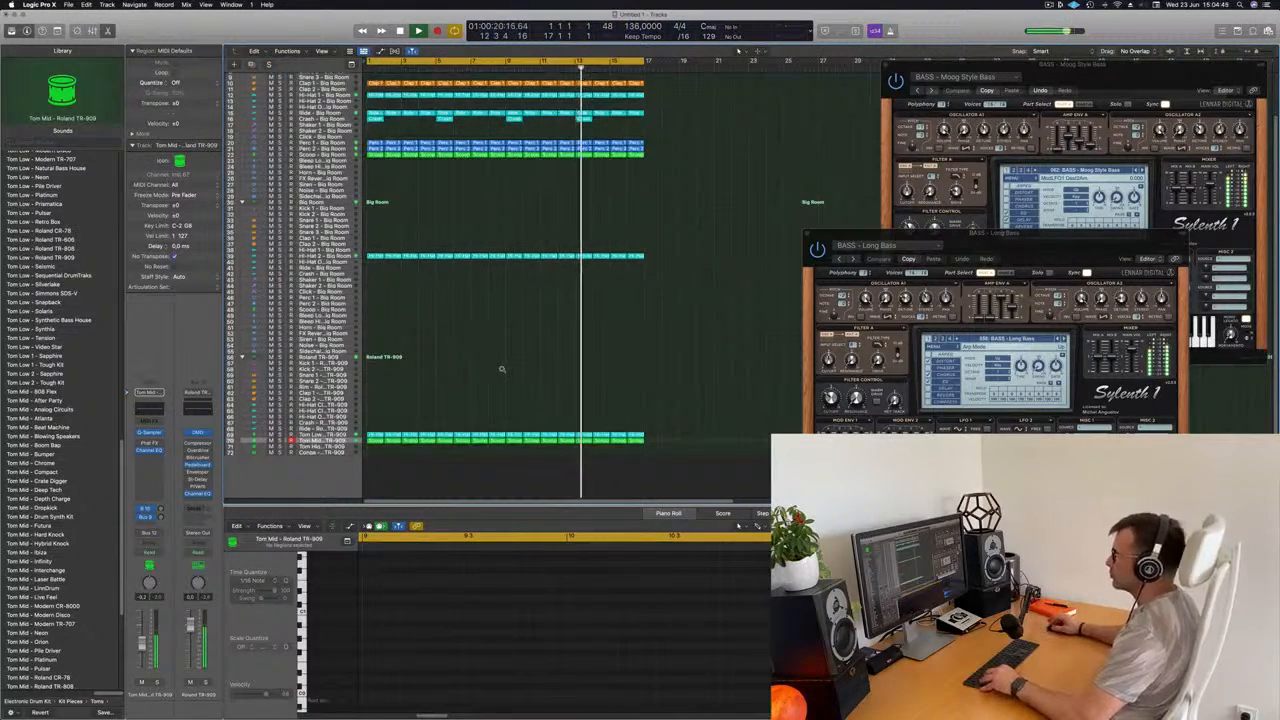
scroll(502, 369, up, 3)
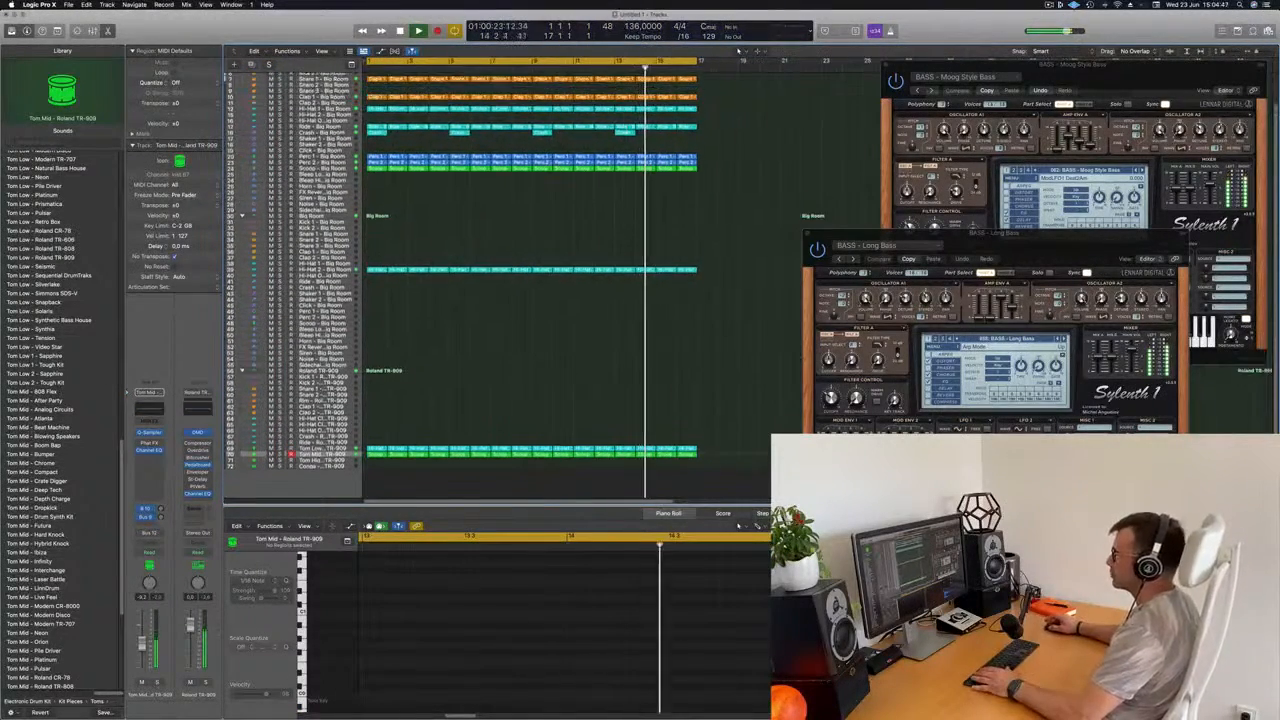
scroll(481, 232, up, 3)
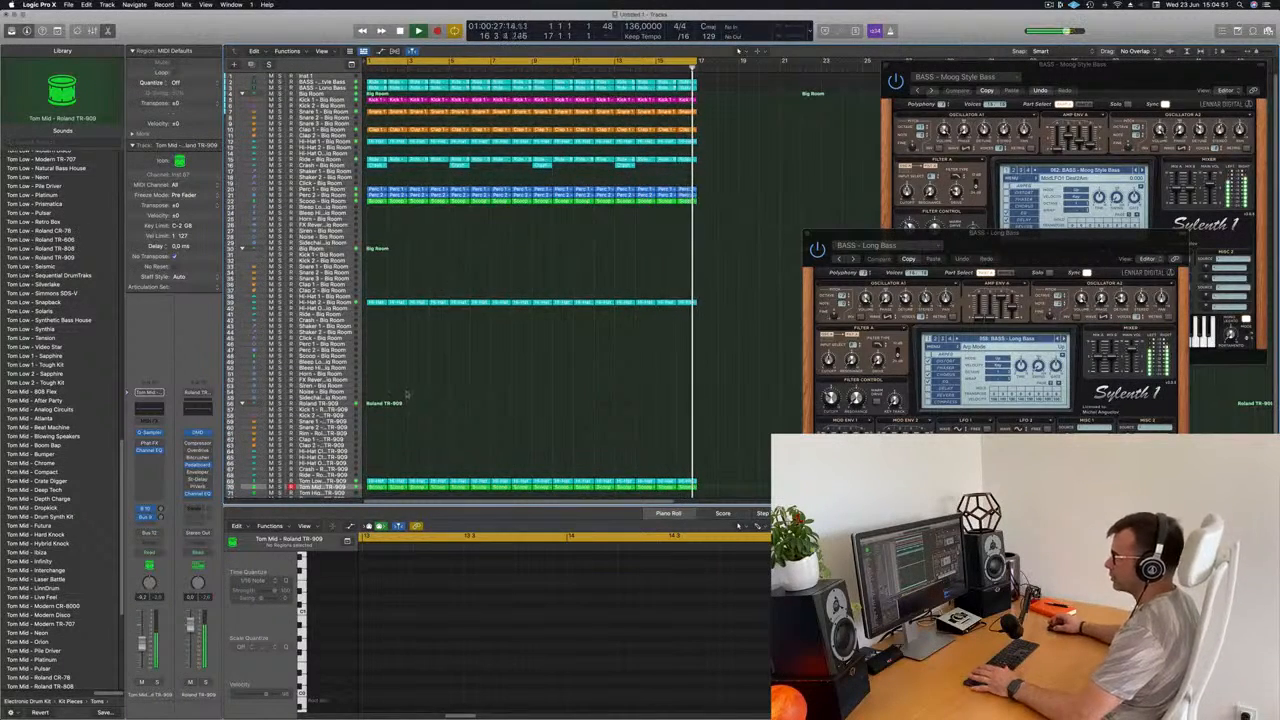
scroll(470, 300, down, 1)
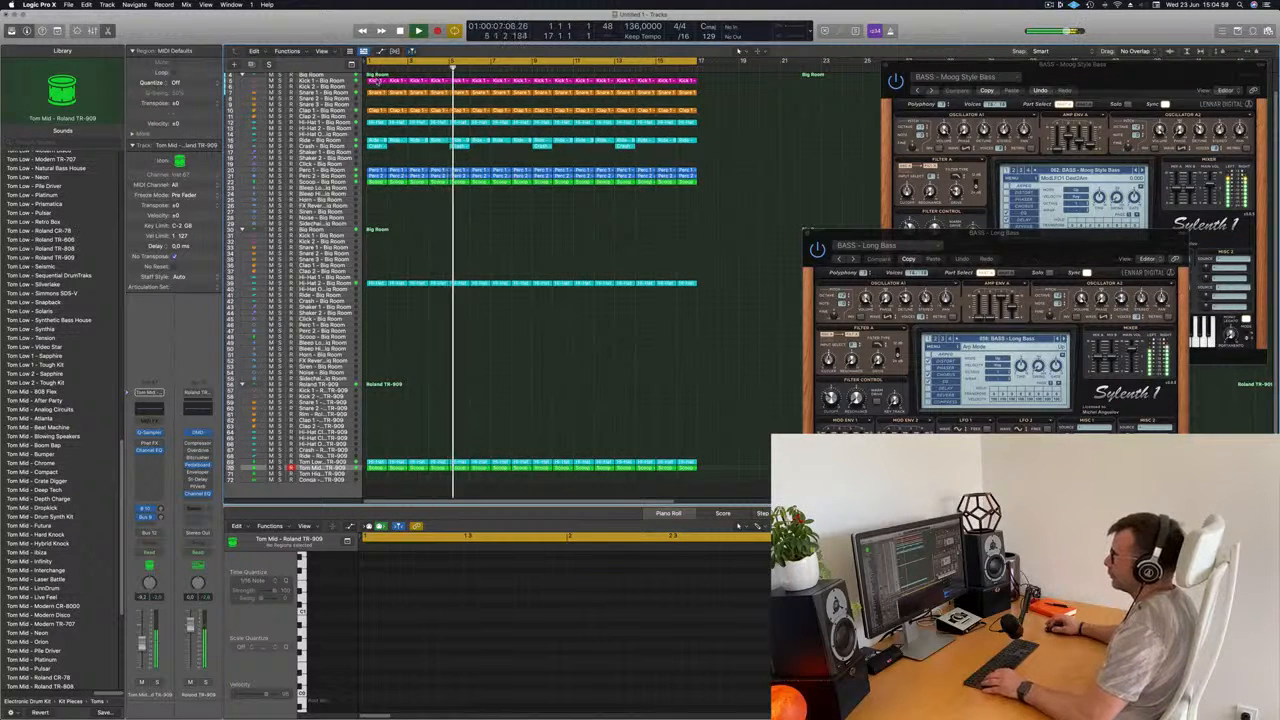
click(375, 80)
drag(376, 82, 378, 391)
key(space)
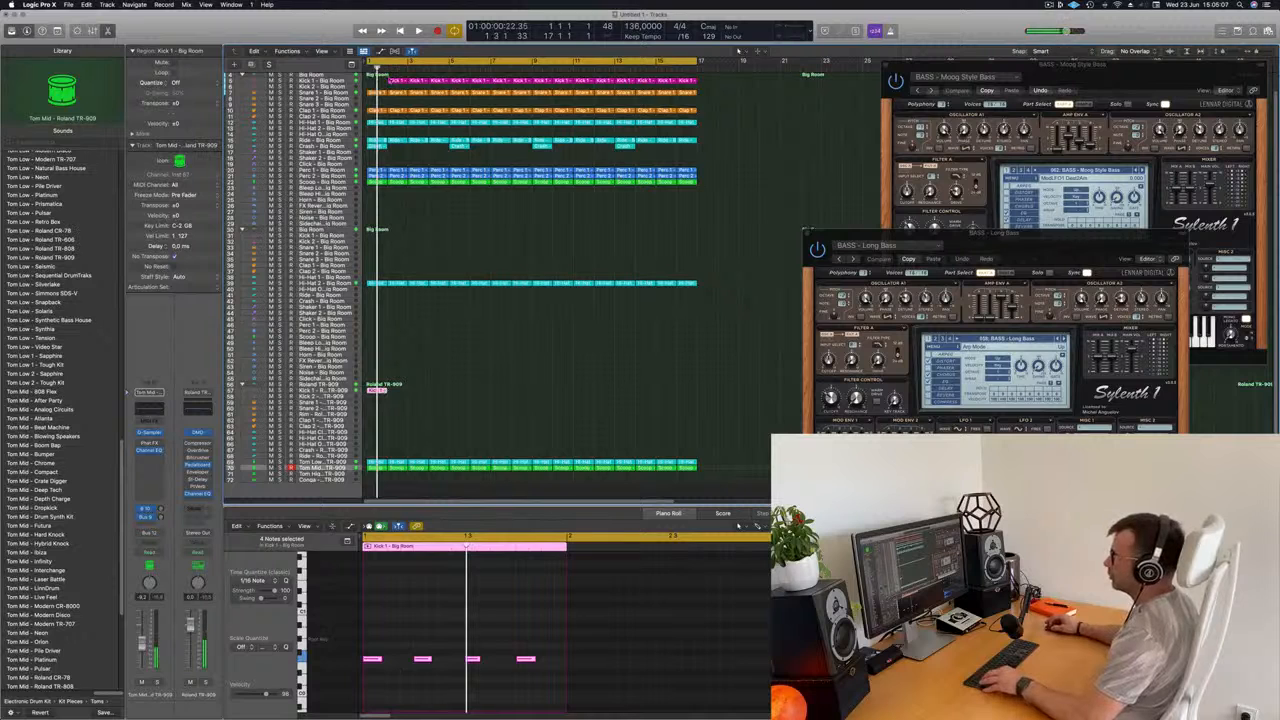
click(398, 80)
key(super+v)
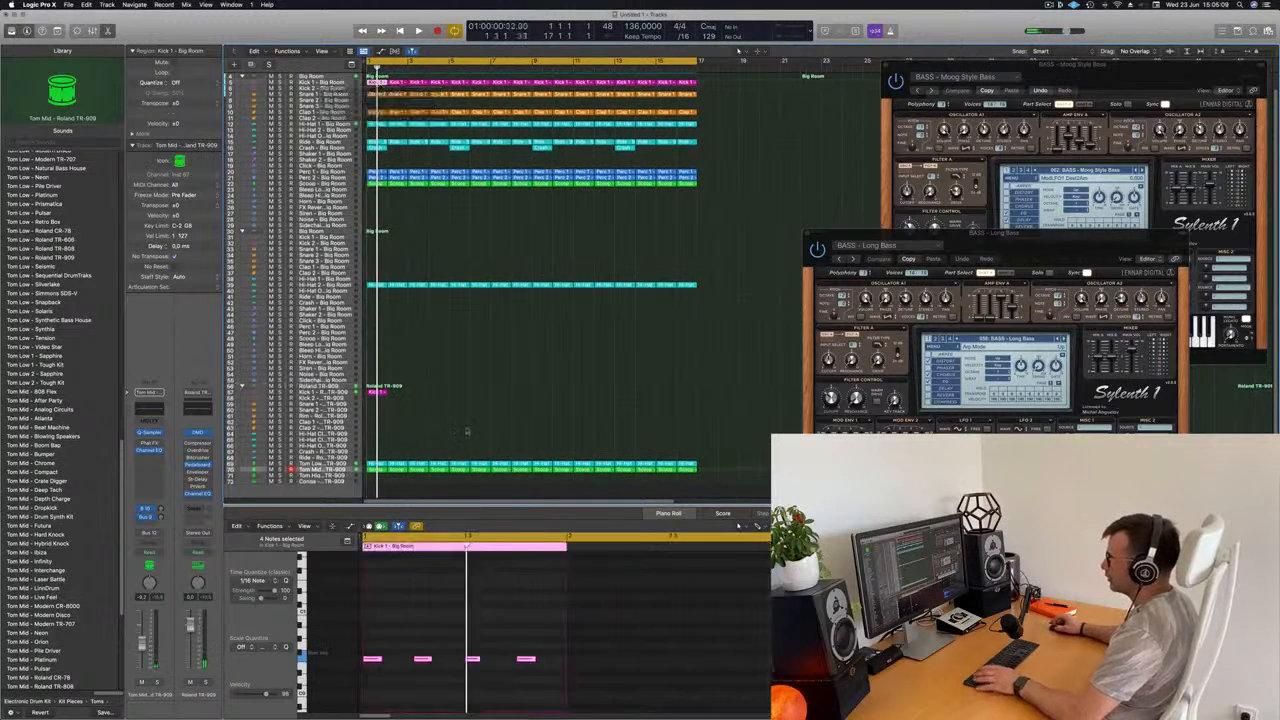
Repeat the copied kick region along the Kick 1 - Roland TR-909 track through bar 16 and replay from the start
key(space)
click(337, 394)
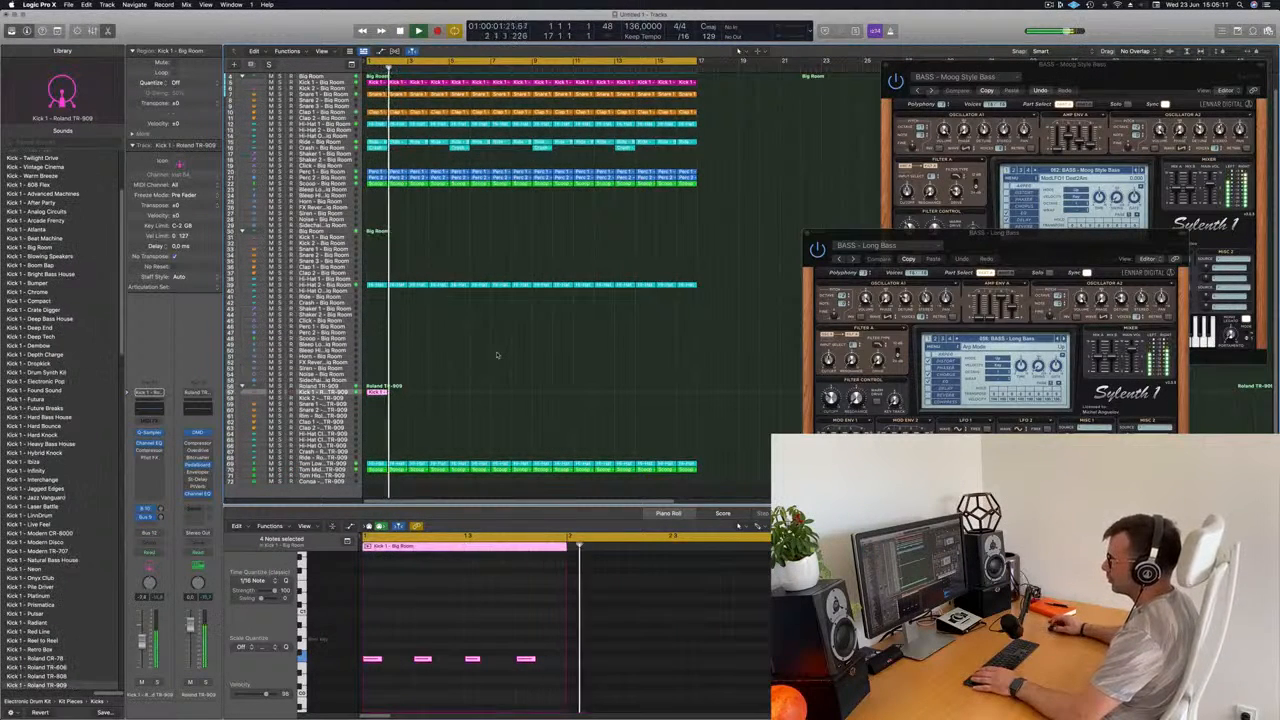
drag(448, 388, 374, 411)
key(Return)
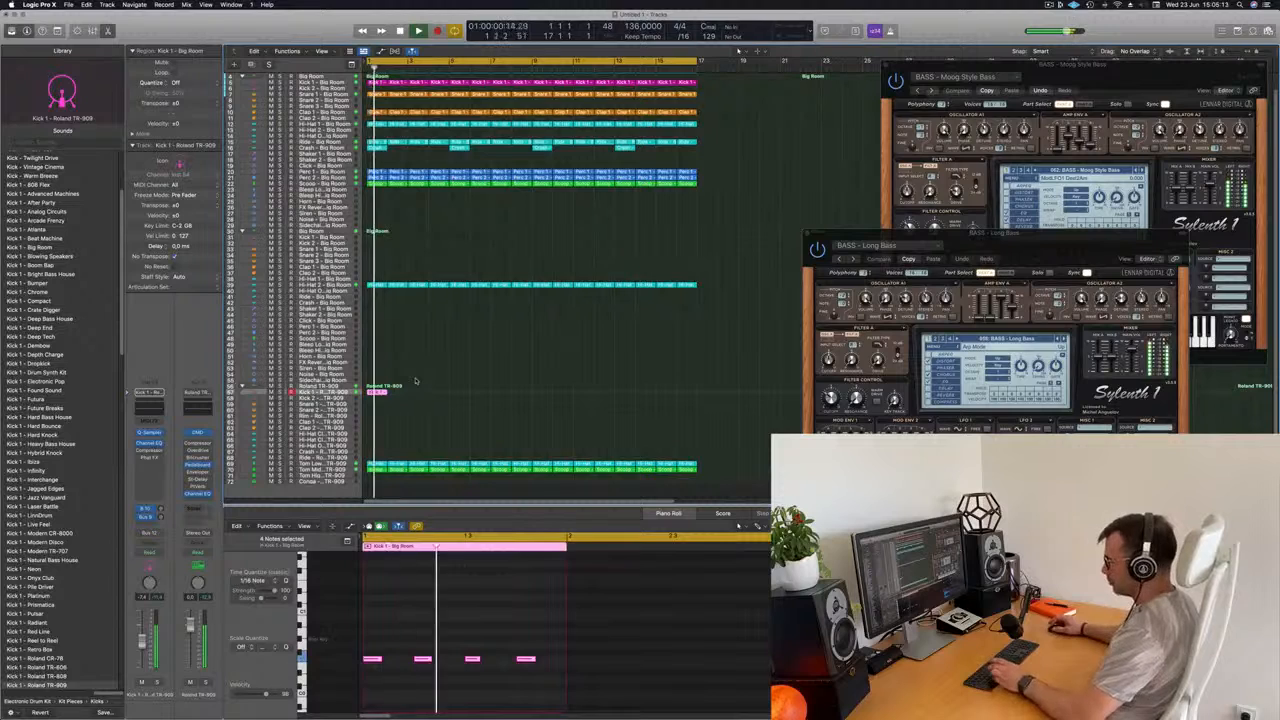
key(super+r)
key(super+r)
key(super+r)
key(super+r)
key(super+r)
key(super+r)
key(super+r)
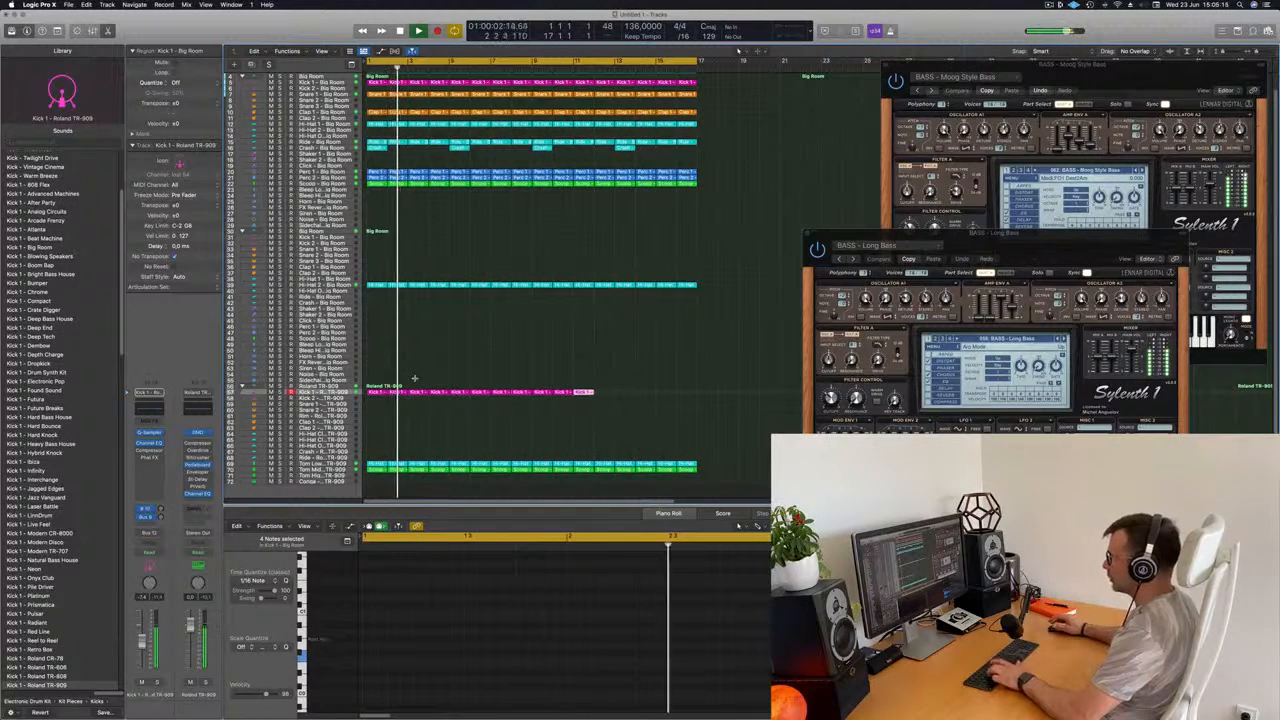
key(super+r)
key(super+r)
key(super+r)
key(super+r)
key(Return)
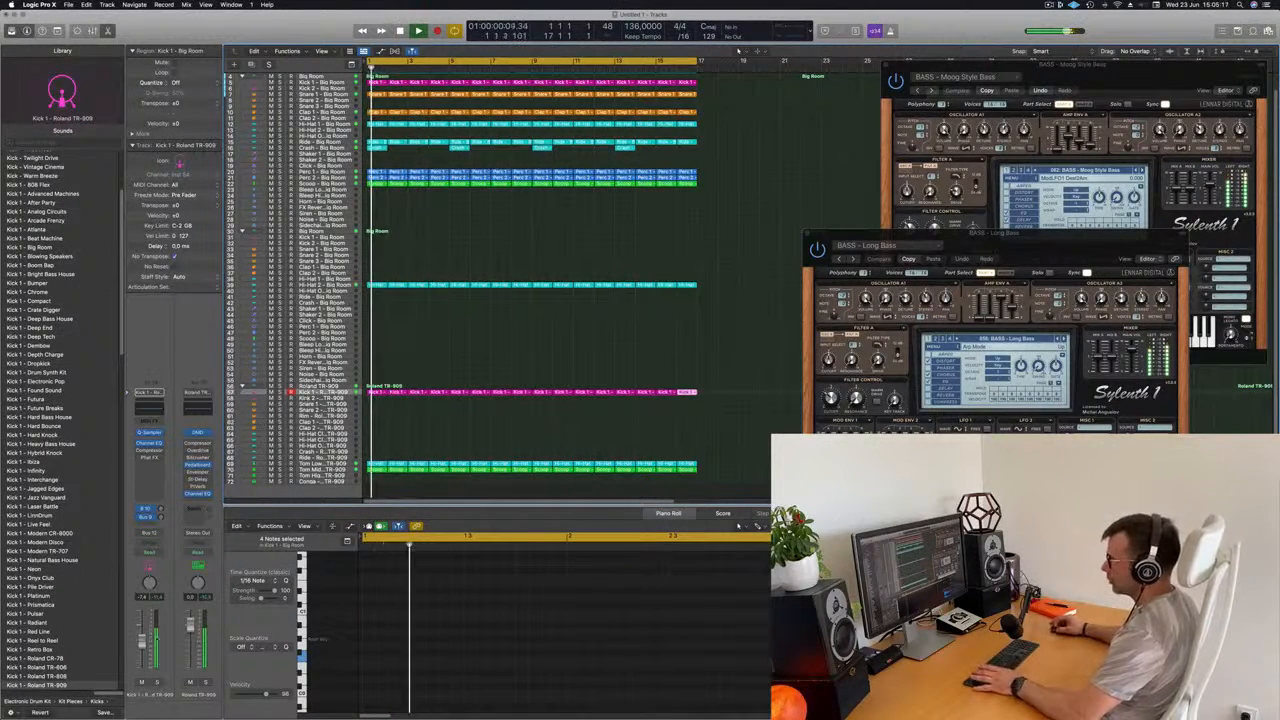
Audition the Roland TR-909 kick in solo and in the mix, raise its volume, and mute it for comparison
key(s)
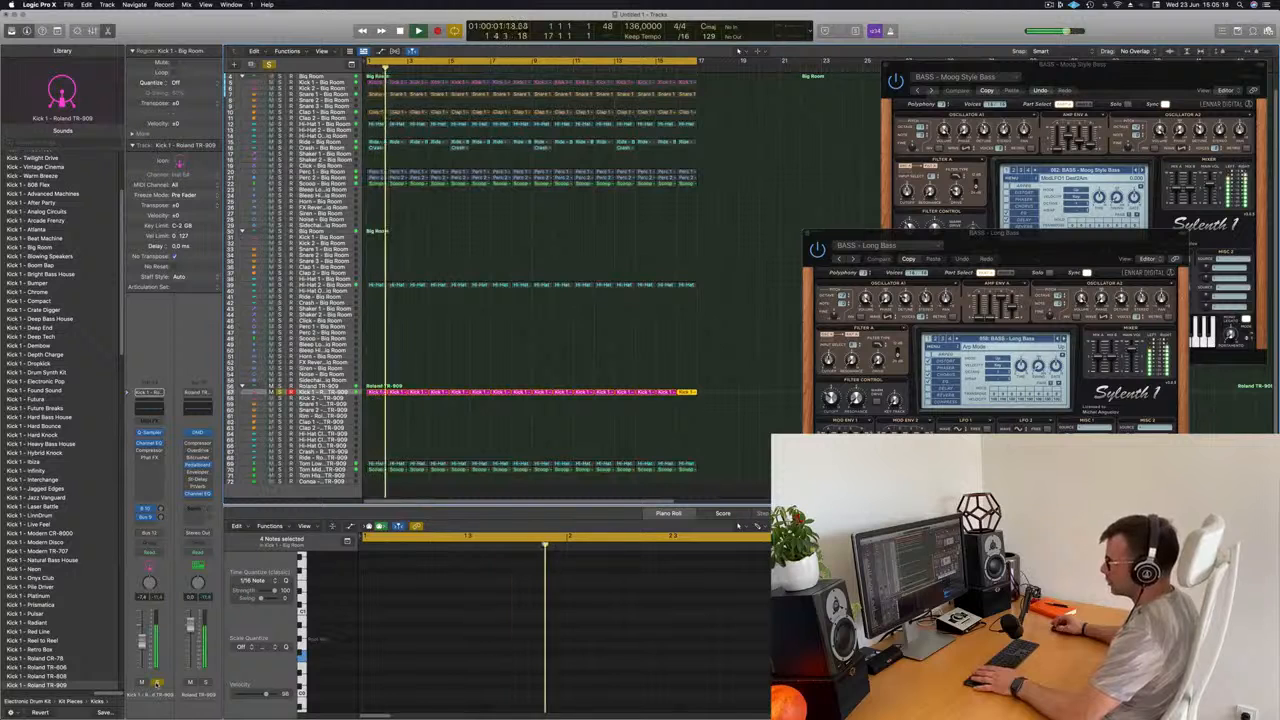
key(s)
key(Return)
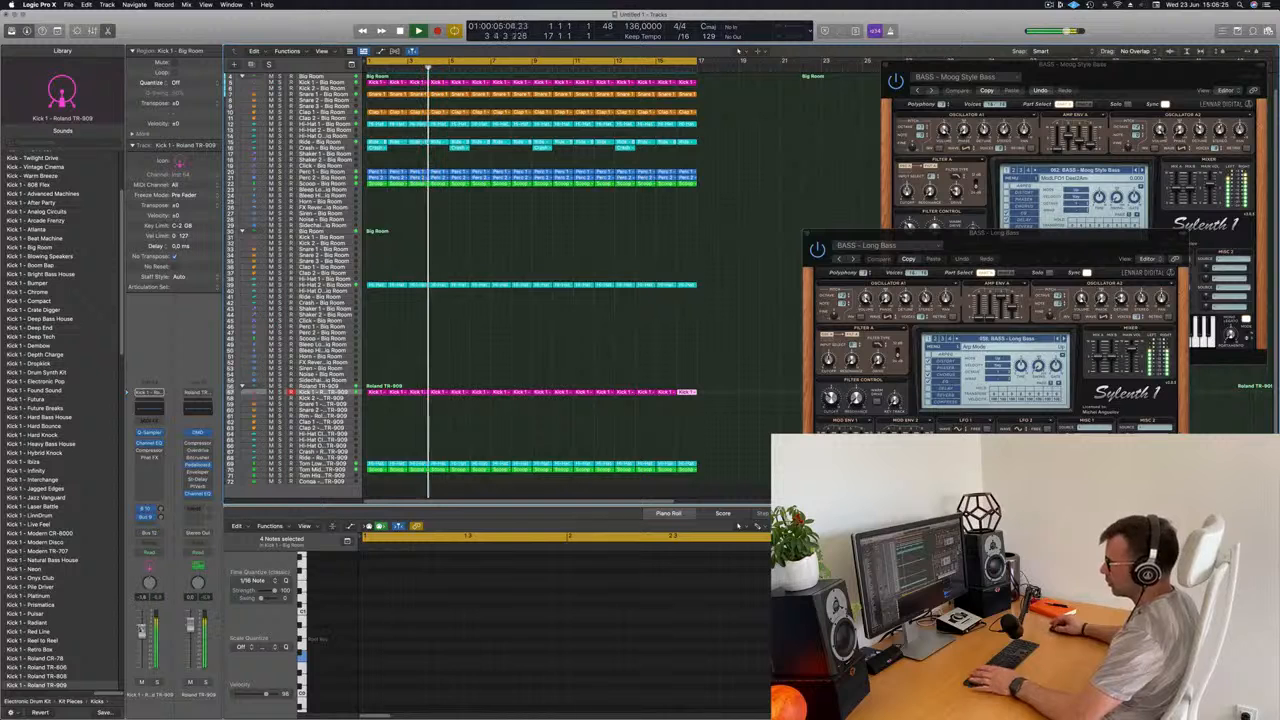
key(Return)
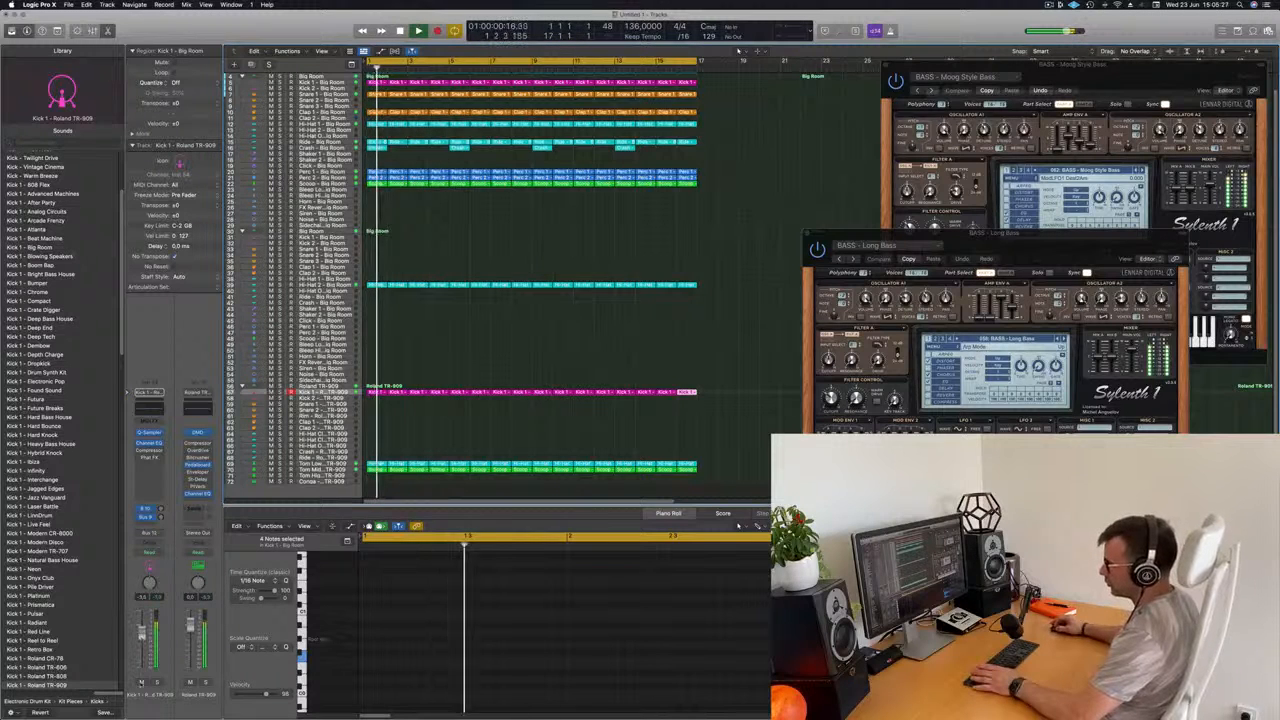
click(141, 681)
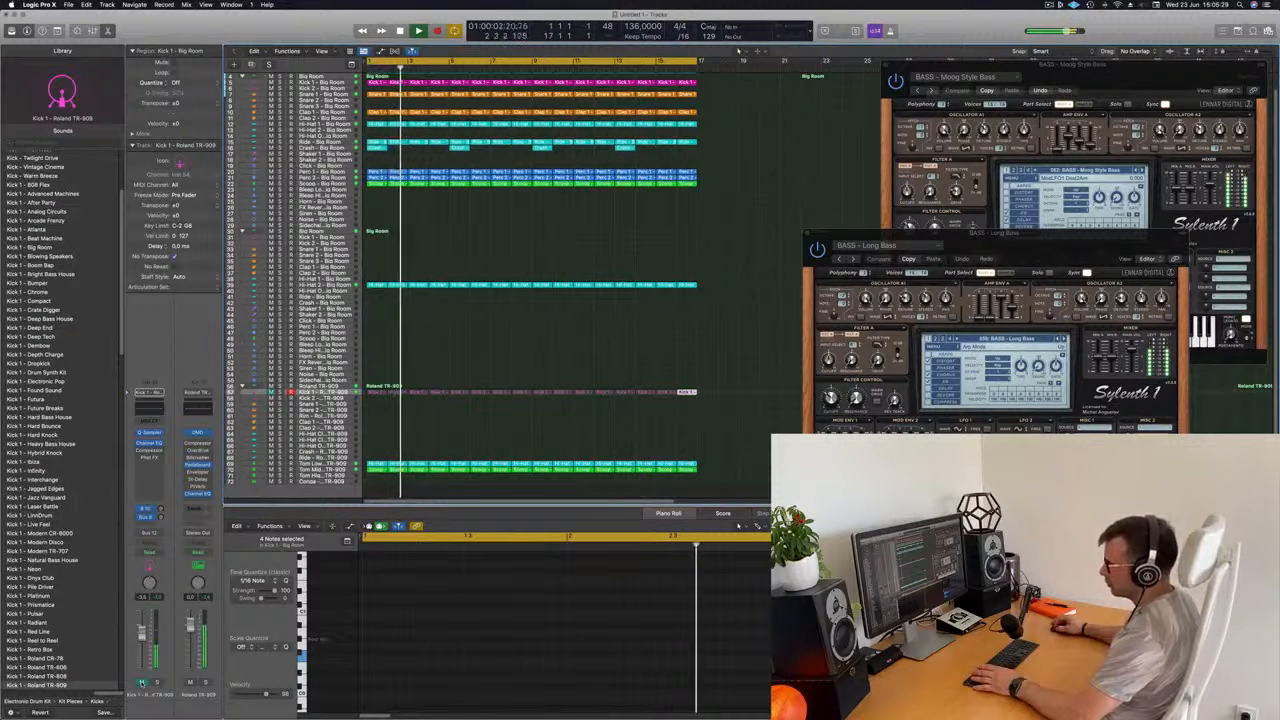
Unmute the Kick 1 - Roland TR-909 track and boost its Channel EQ low shelf at 75 Hz to +3.4 dB
click(141, 681)
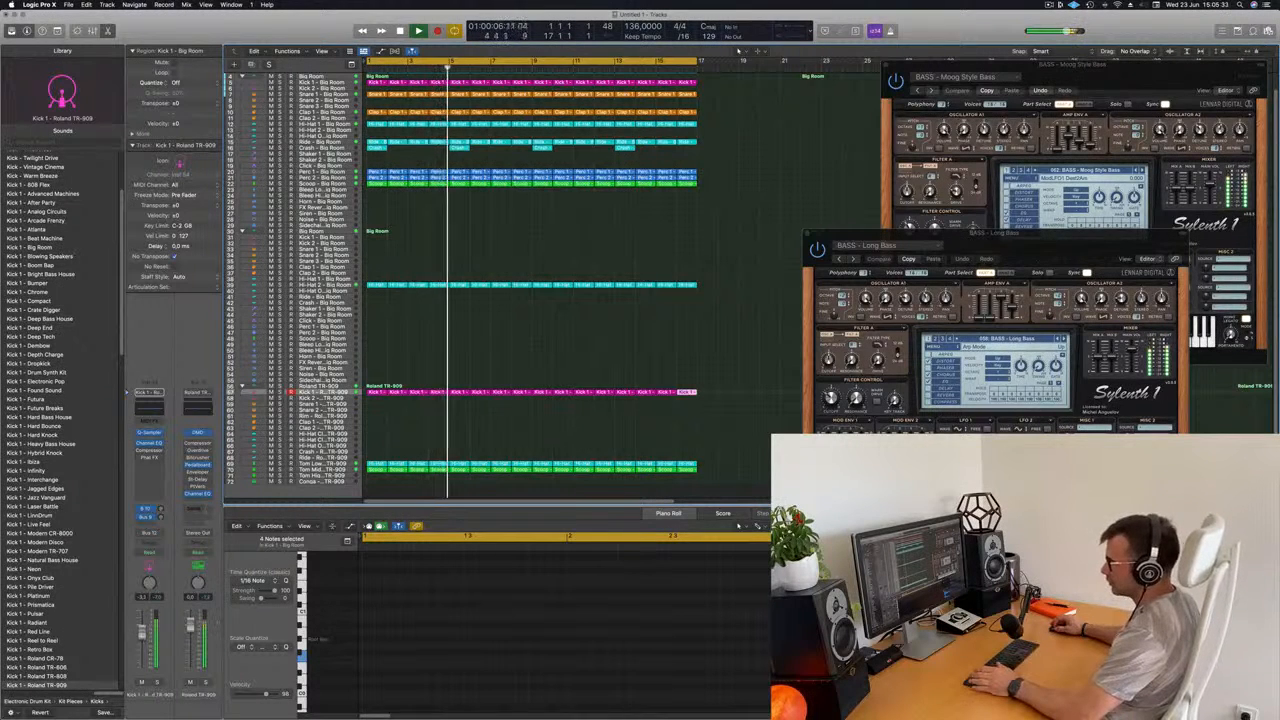
click(150, 407)
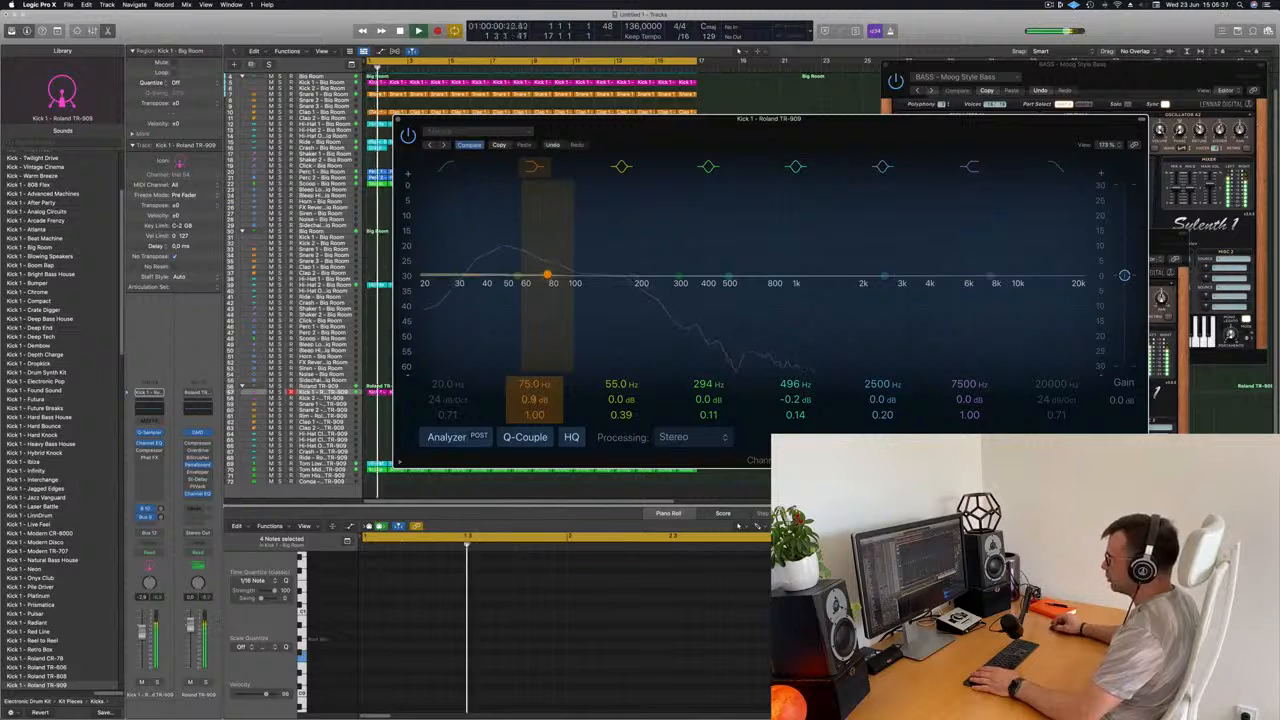
drag(534, 399, 534, 385)
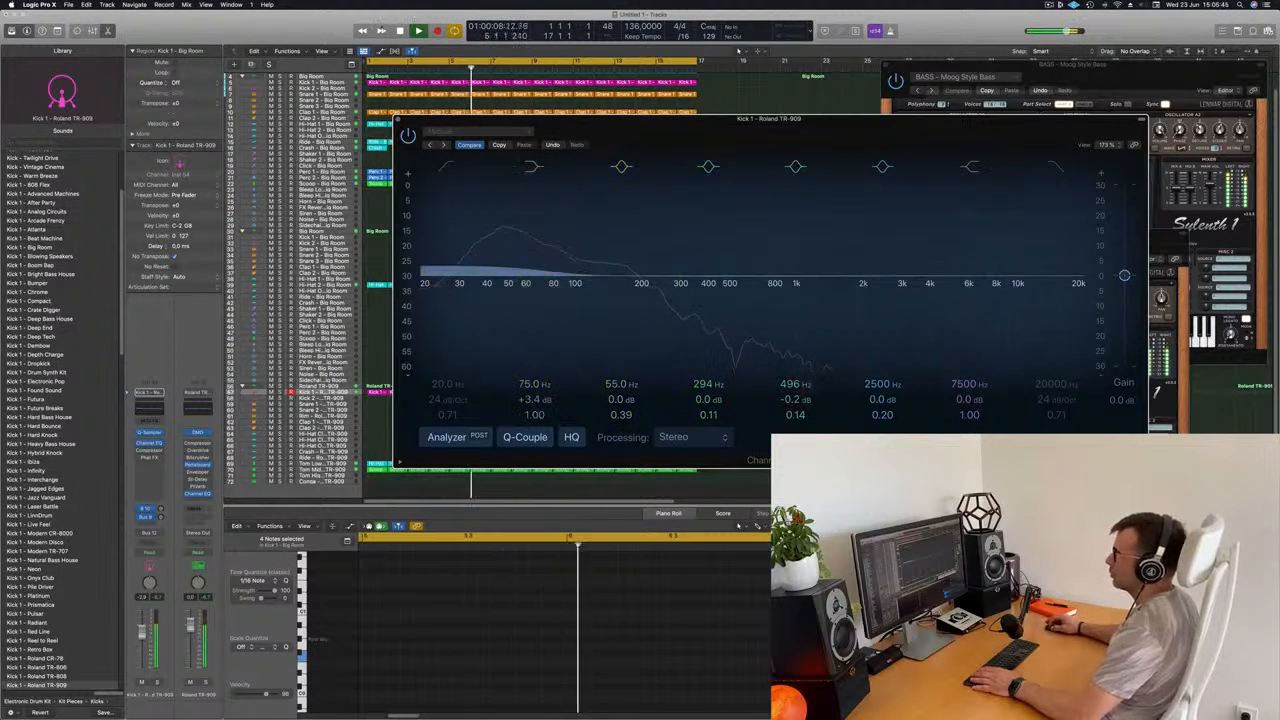
click(398, 120)
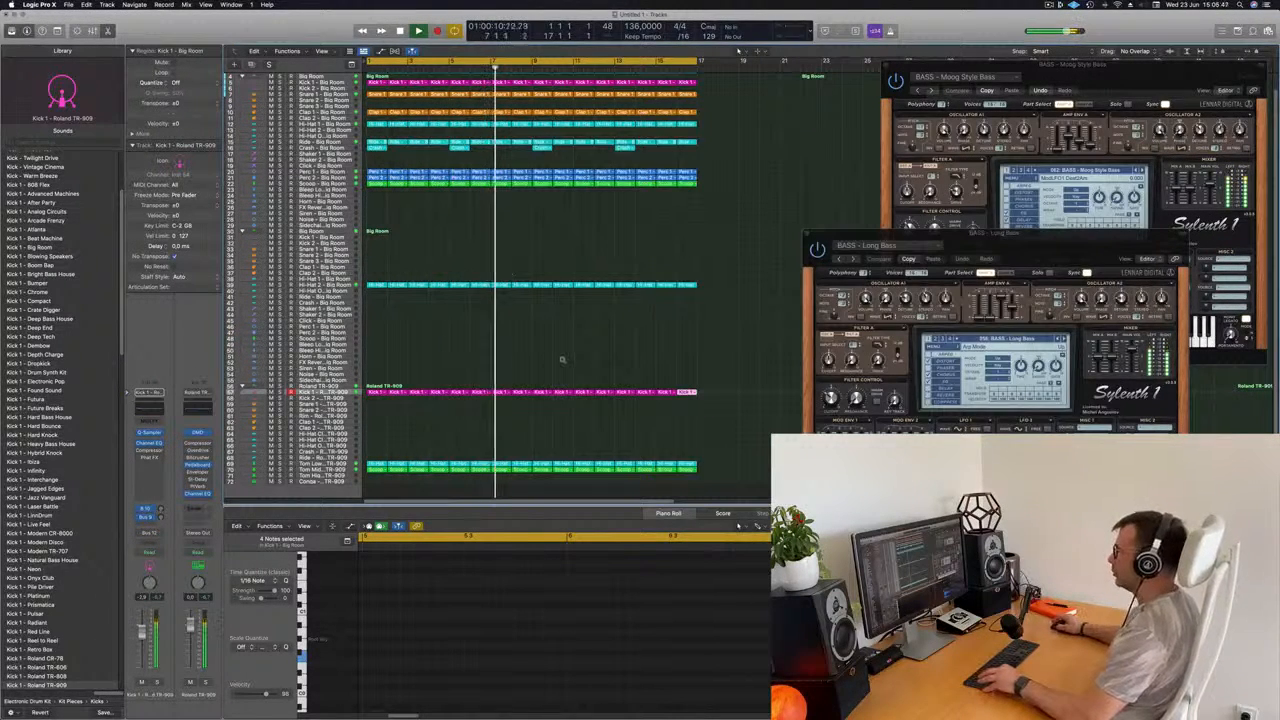
Place a copy of the first BASS - Moog Style Bass region at bar 1 of the empty Inst 1 track, keeping the original
scroll(606, 341, up, 5)
scroll(606, 341, down, 10)
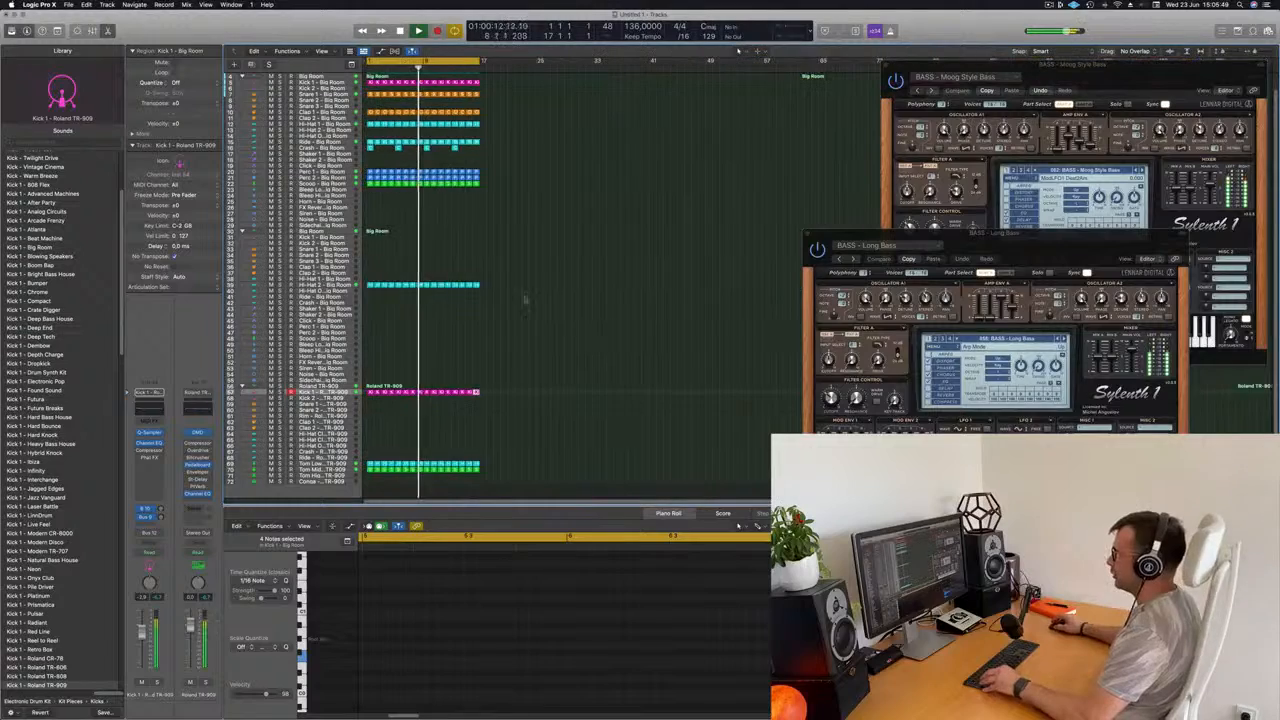
scroll(505, 263, up, 5)
scroll(506, 263, up, 2)
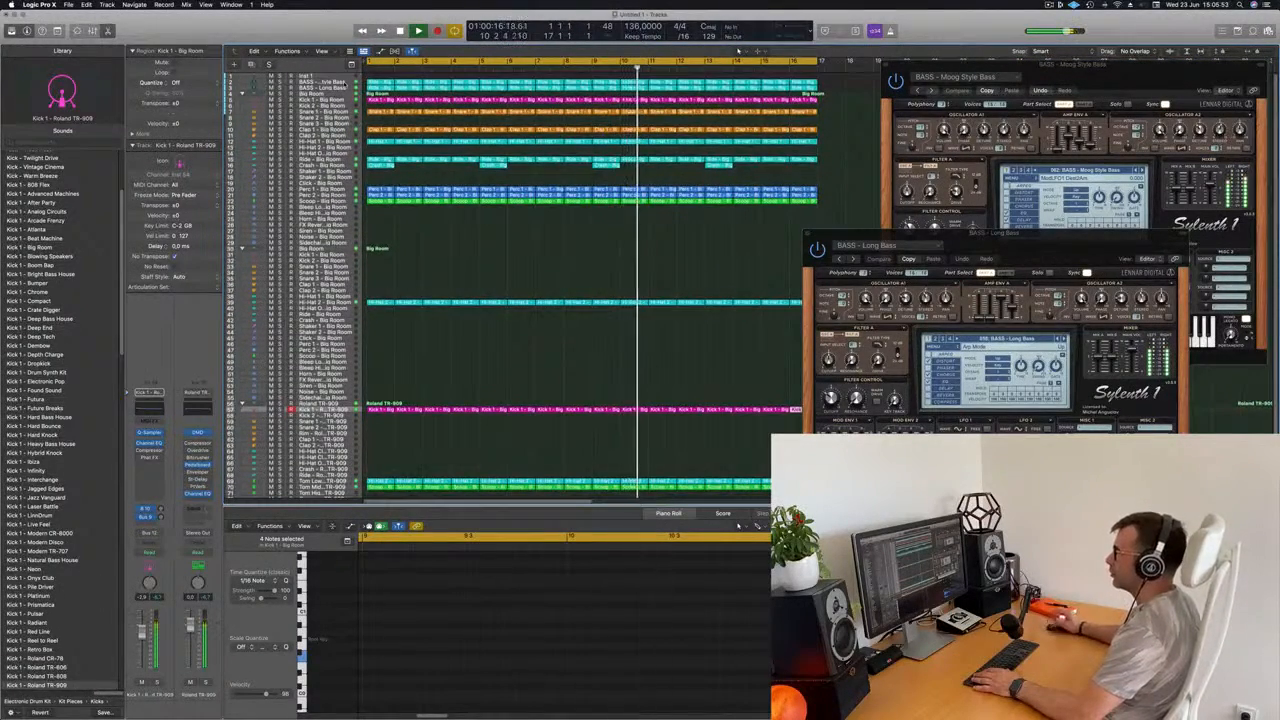
click(330, 82)
click(386, 76)
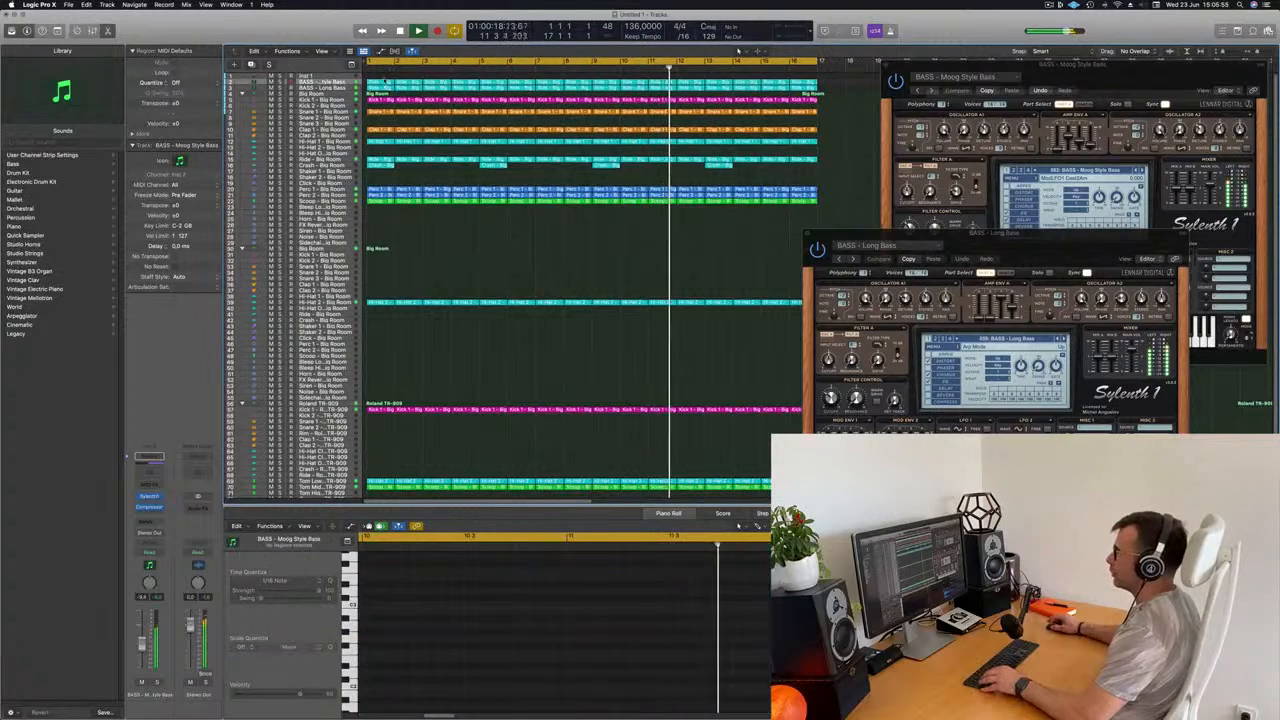
click(385, 80)
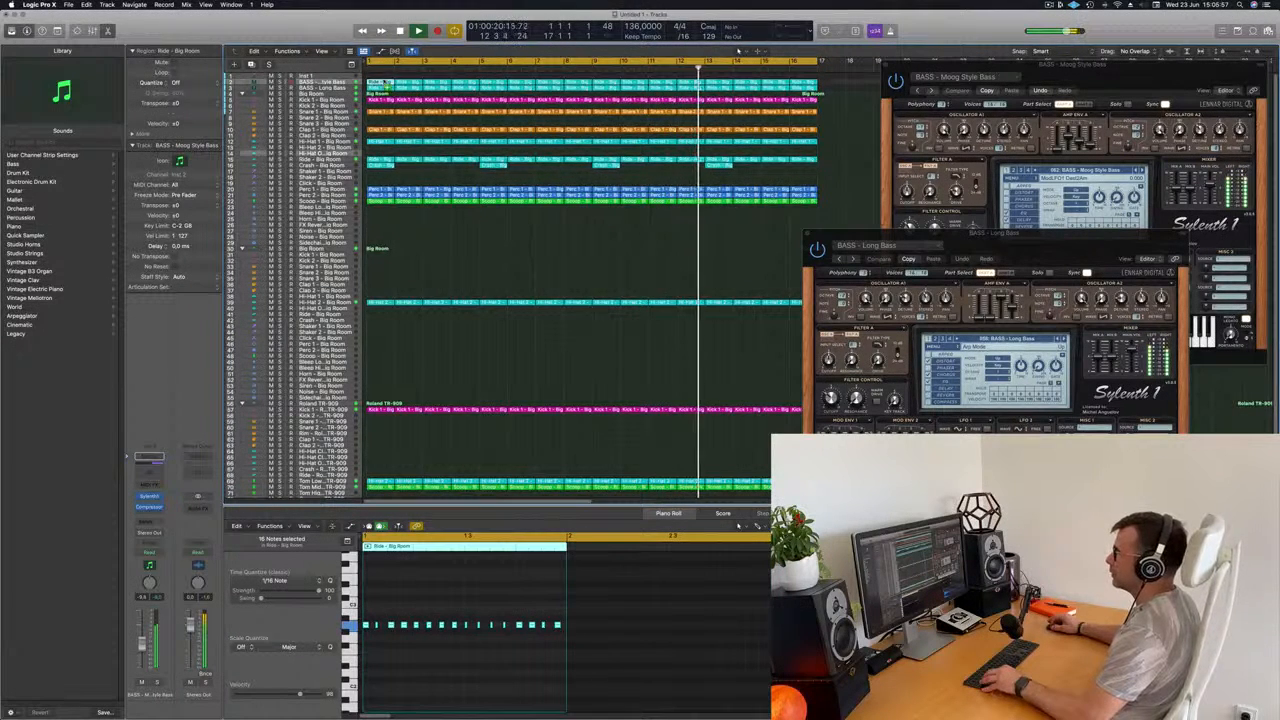
drag(385, 80, 382, 74)
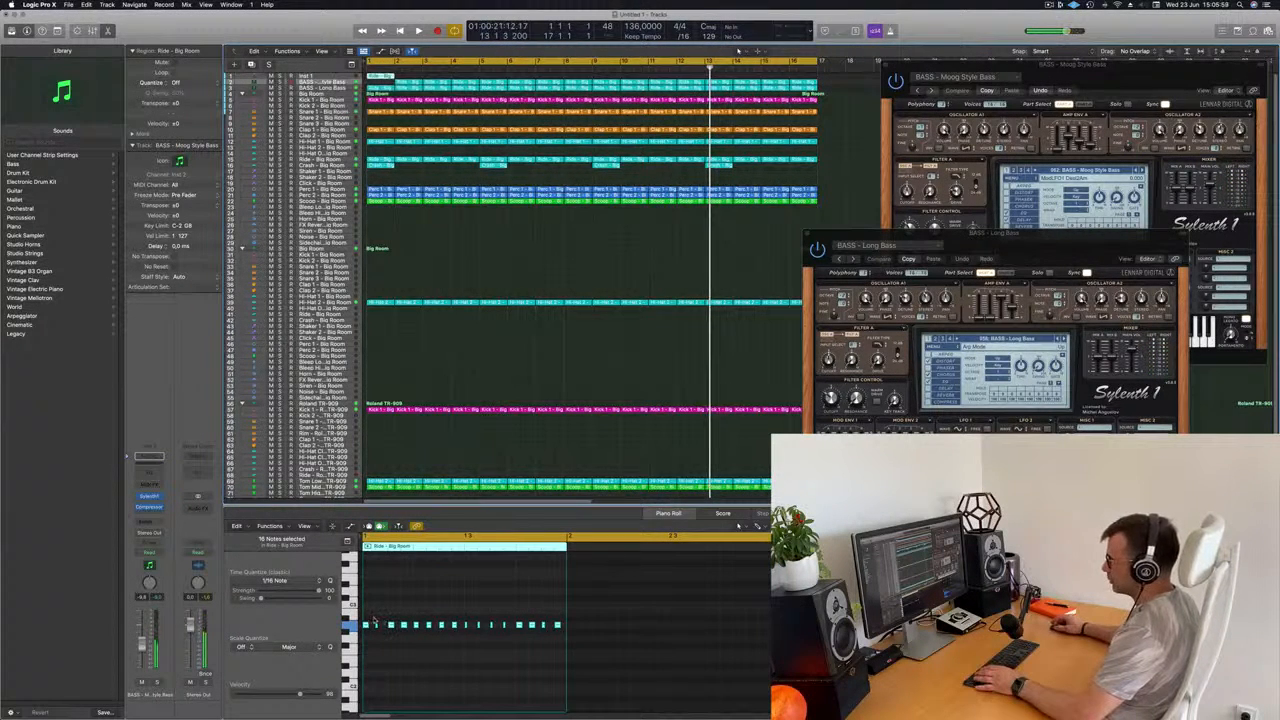
Delete all notes except the first in the region copied to Inst 1 and stretch that note across the full bar
drag(372, 621, 568, 654)
key(Delete)
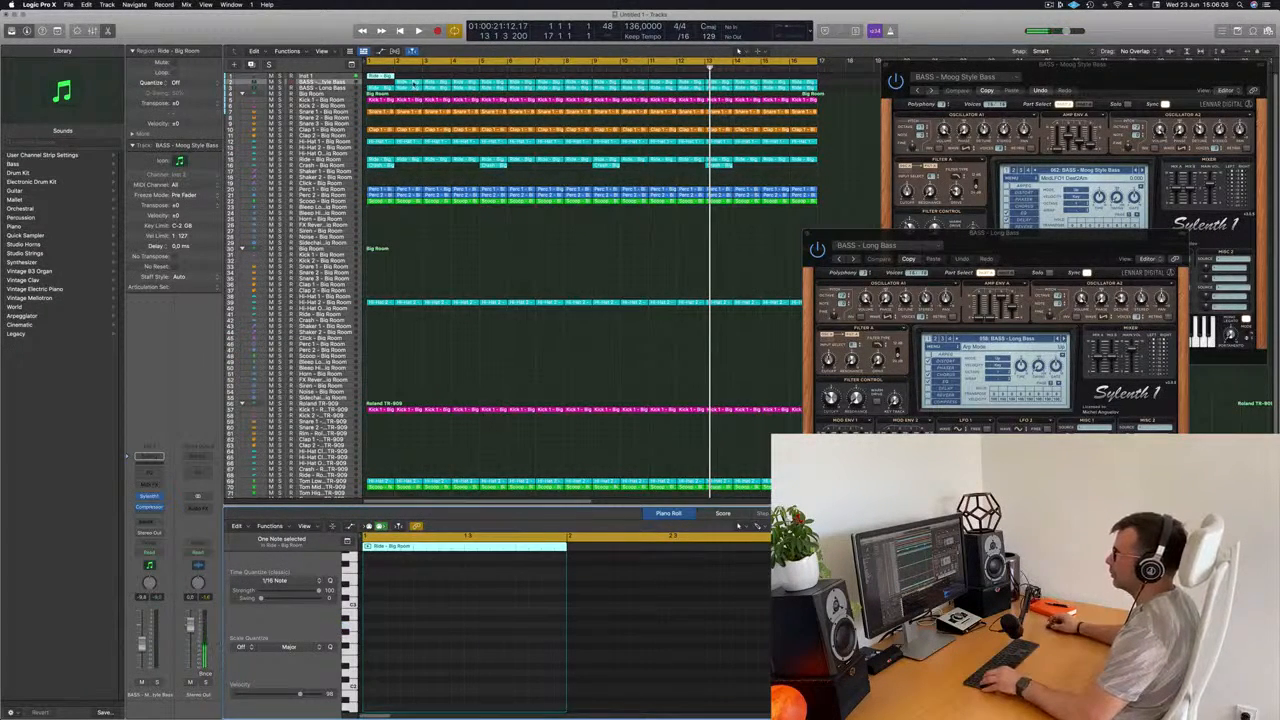
drag(414, 85, 385, 81)
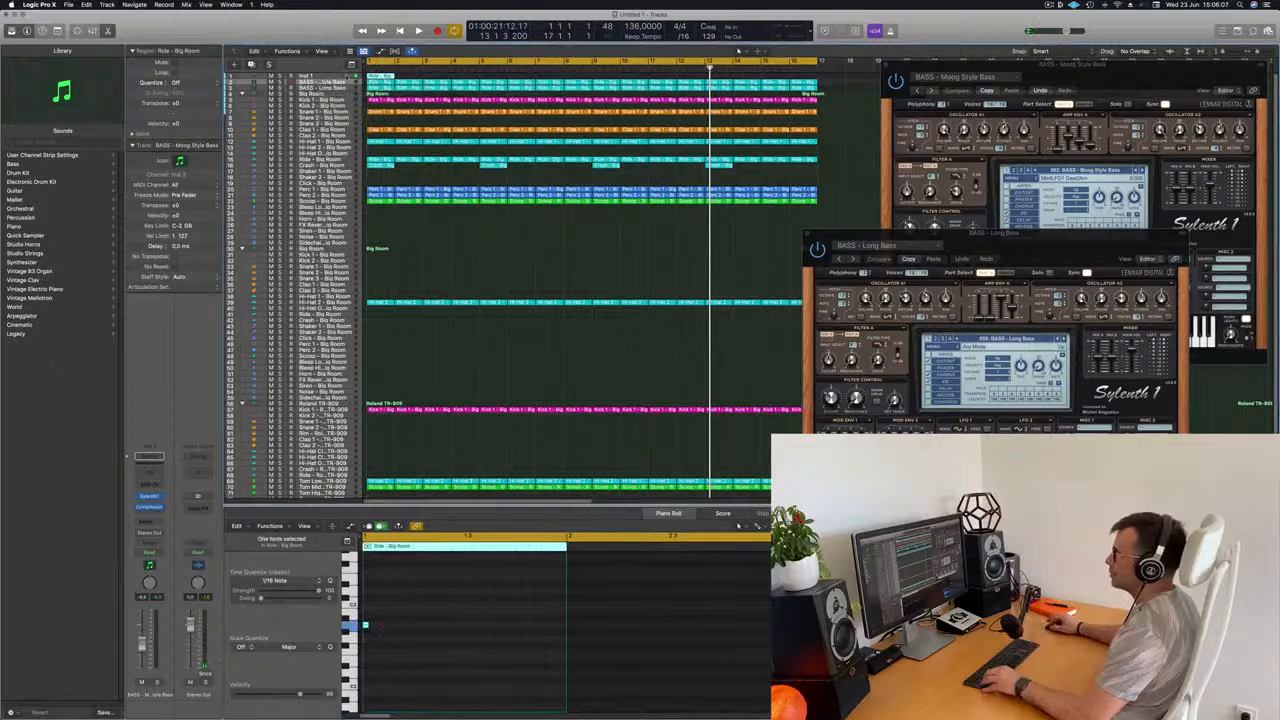
click(347, 77)
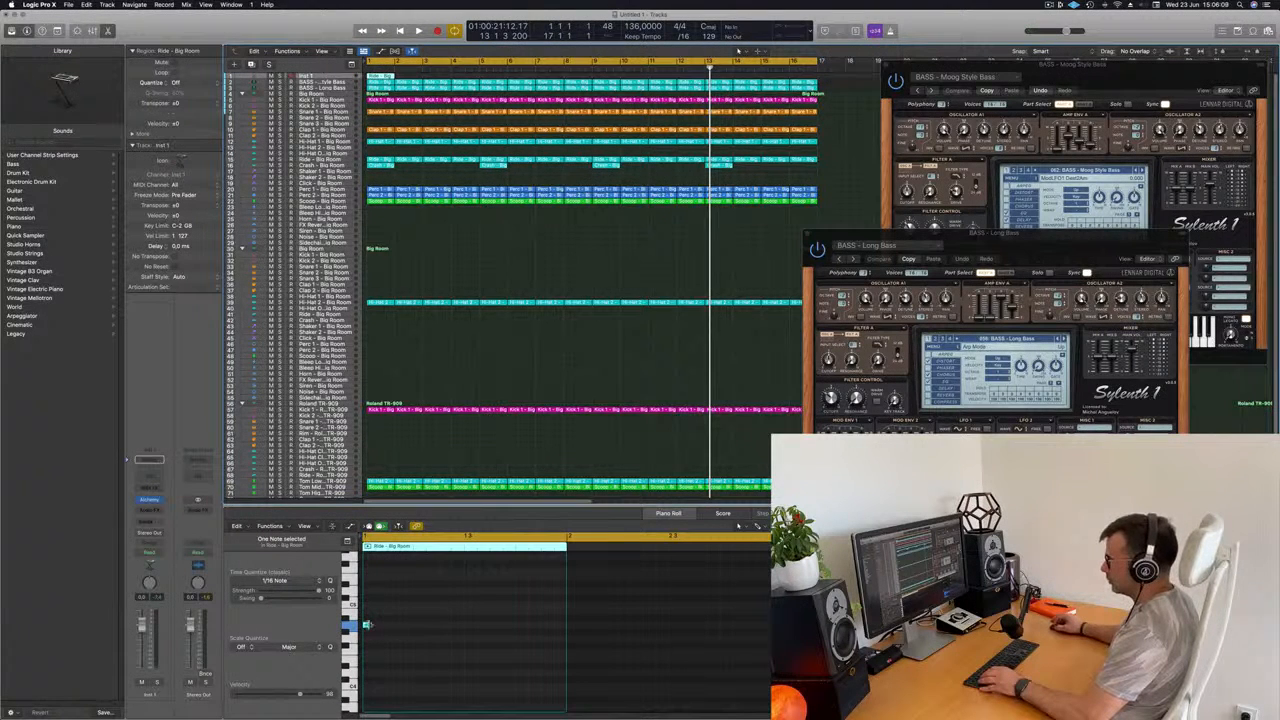
drag(367, 625, 567, 636)
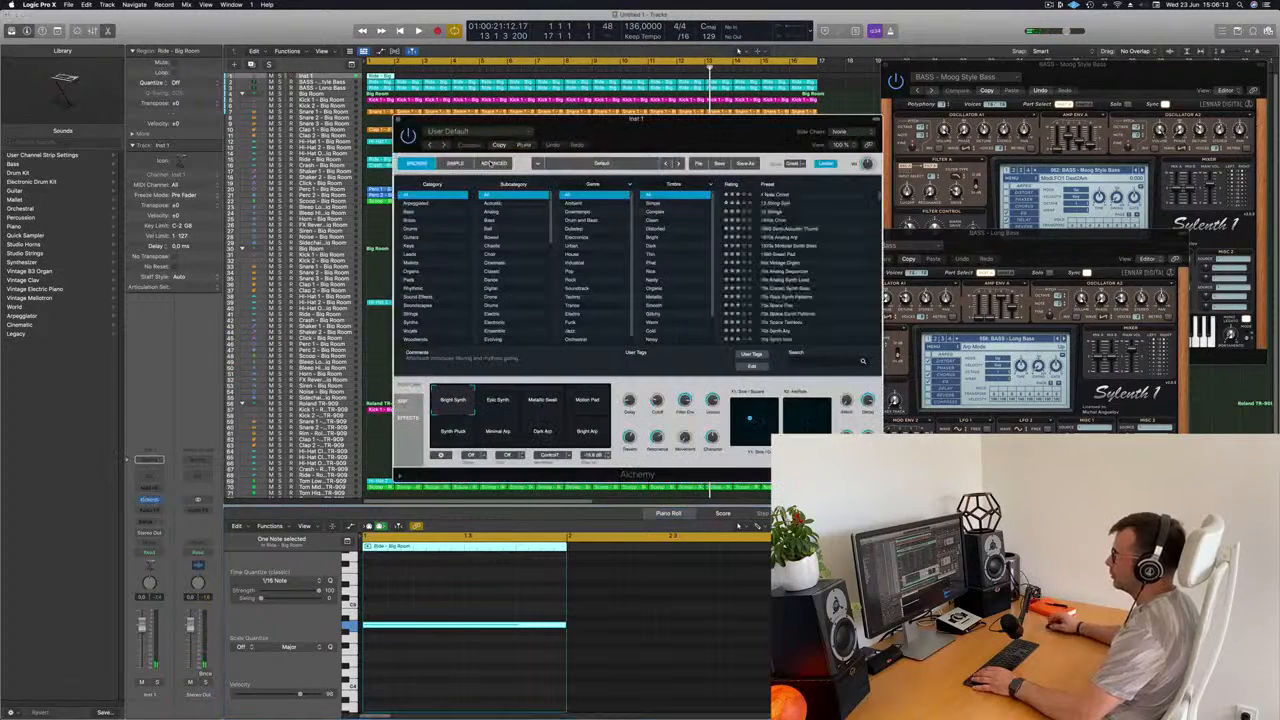
Load the 70s Synth Strings preset from Alchemy's Strings category on the Inst 1 track and play it from the start
click(410, 314)
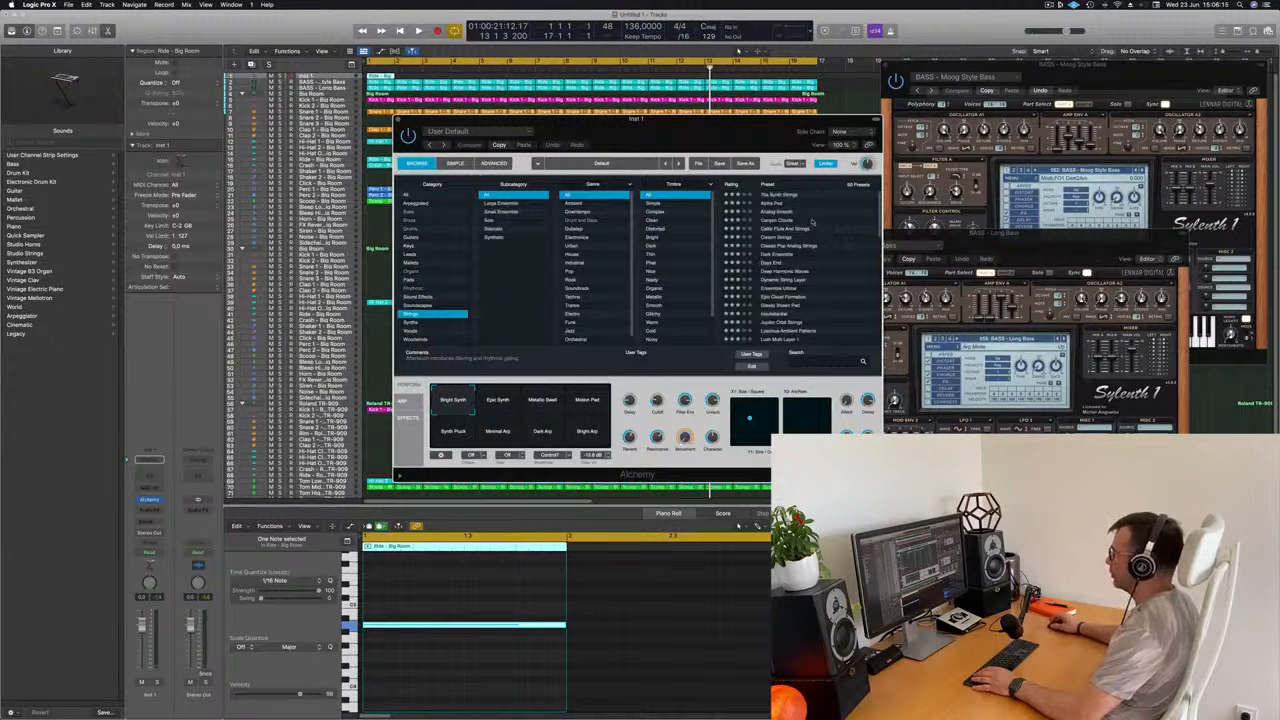
drag(749, 129, 1087, 122)
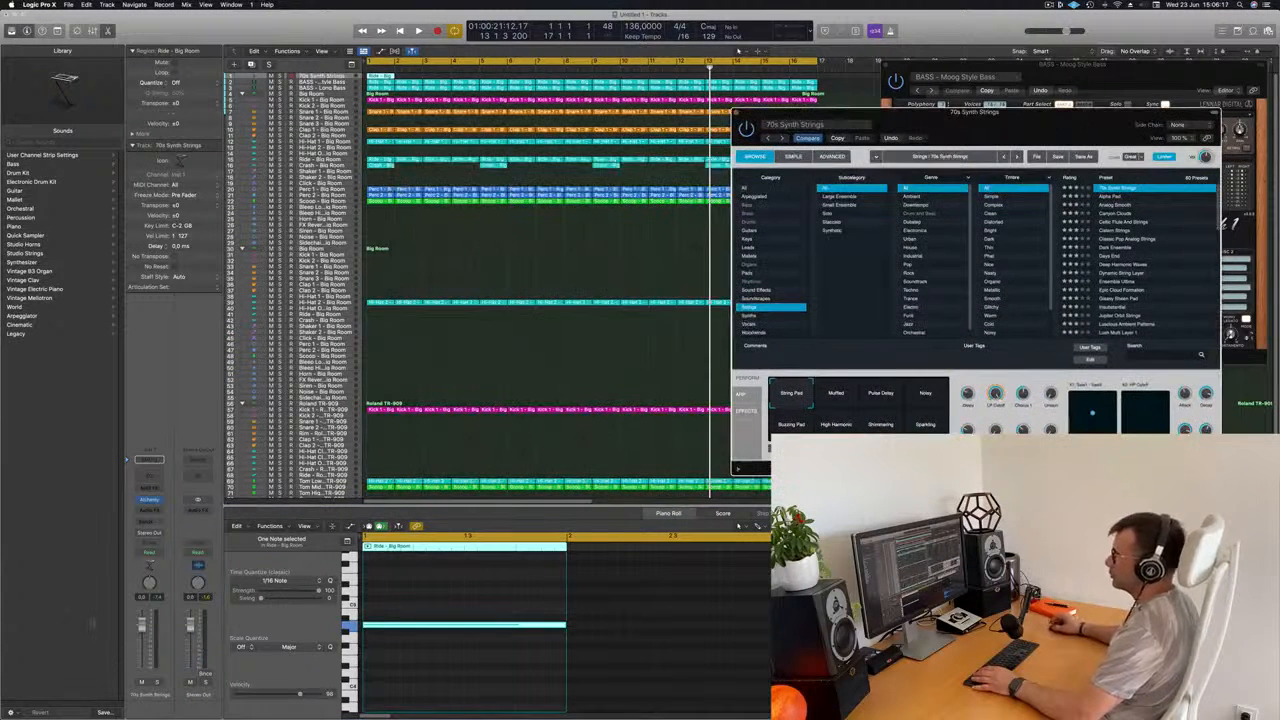
key(space)
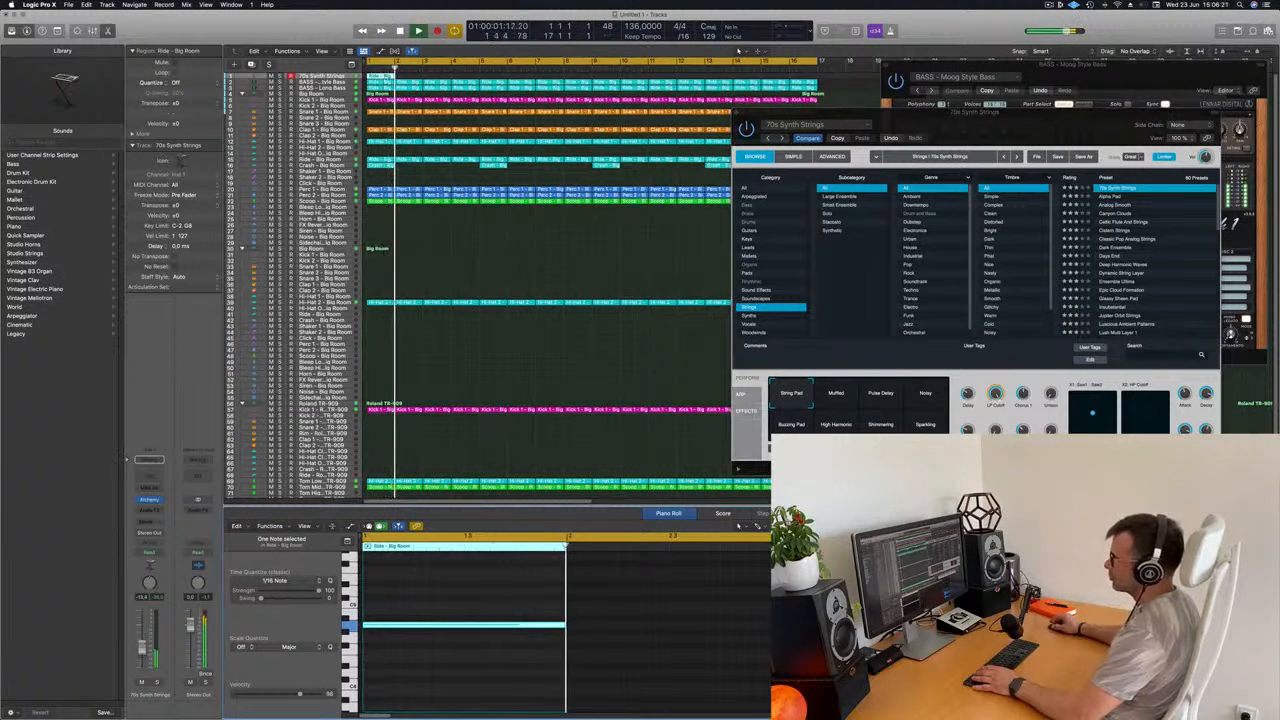
Undo the repeats of the strings region and the lengthening of its note while replaying the groove
key(space)
key(space)
key(super+z)
key(super+z)
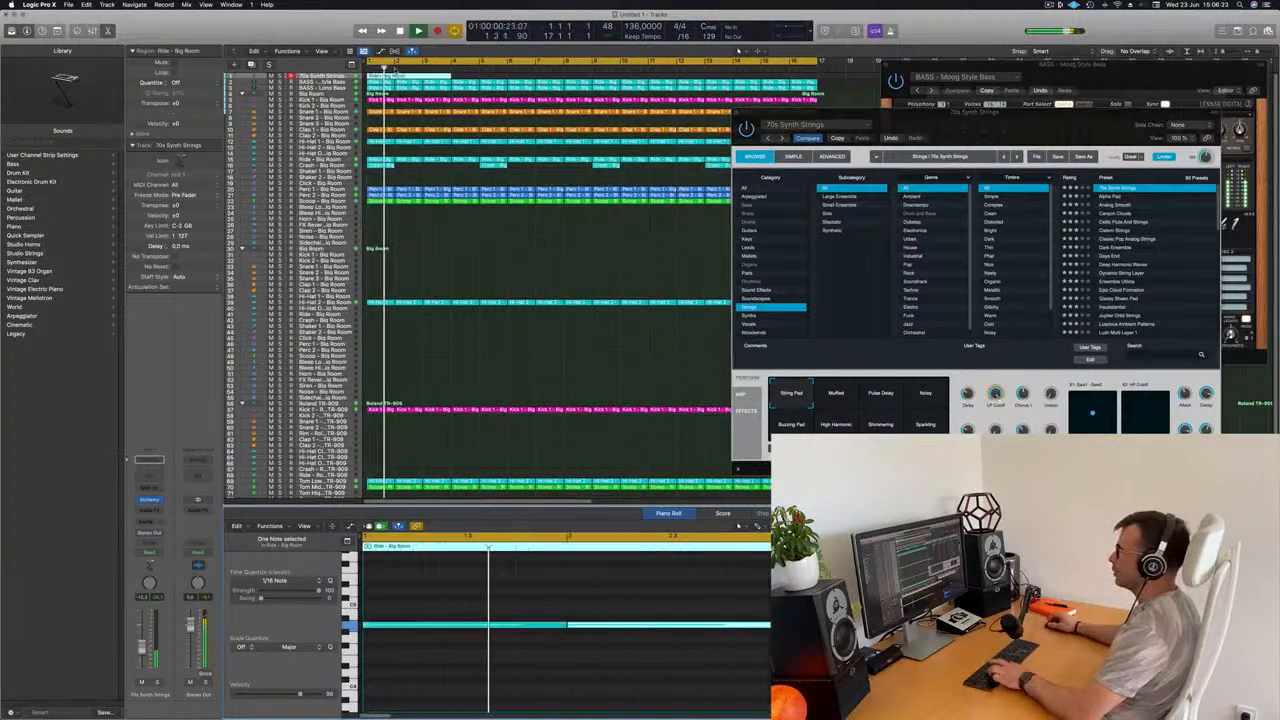
key(super+z)
key(super+z)
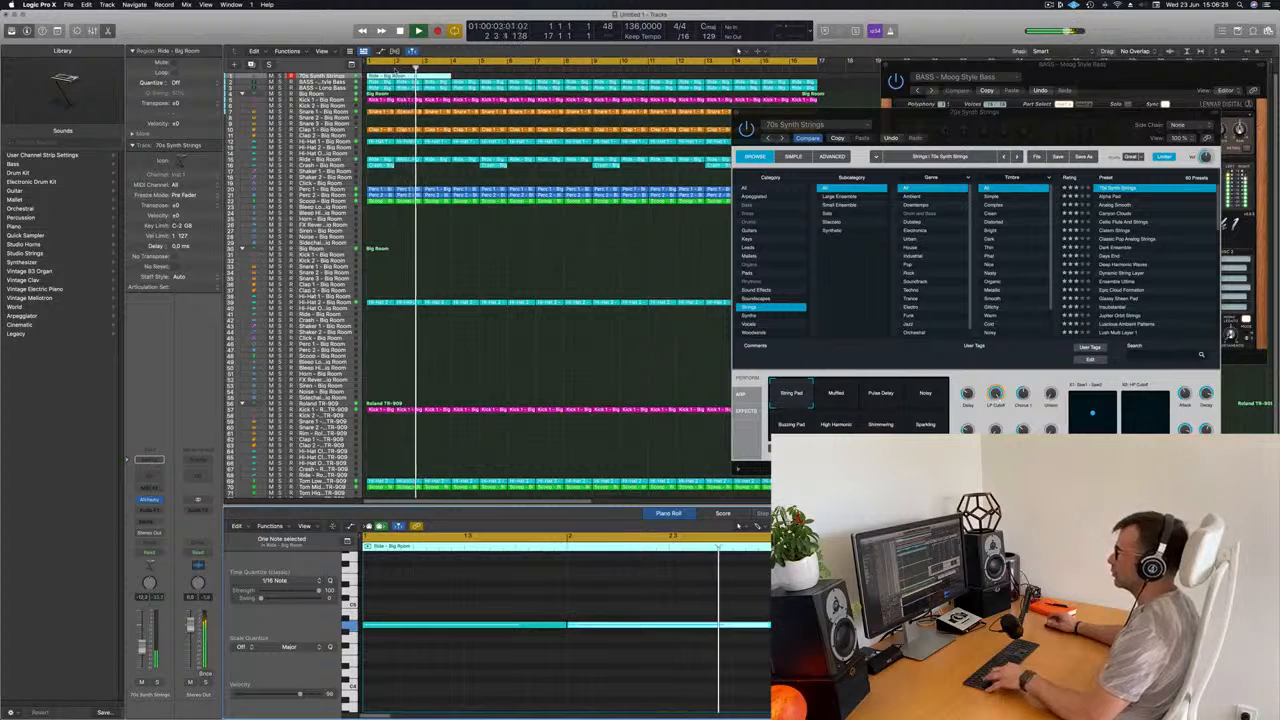
key(space)
key(space)
Repeat the one-bar strings region with its short note along the 70s Synth Strings track through bar 16
click(386, 76)
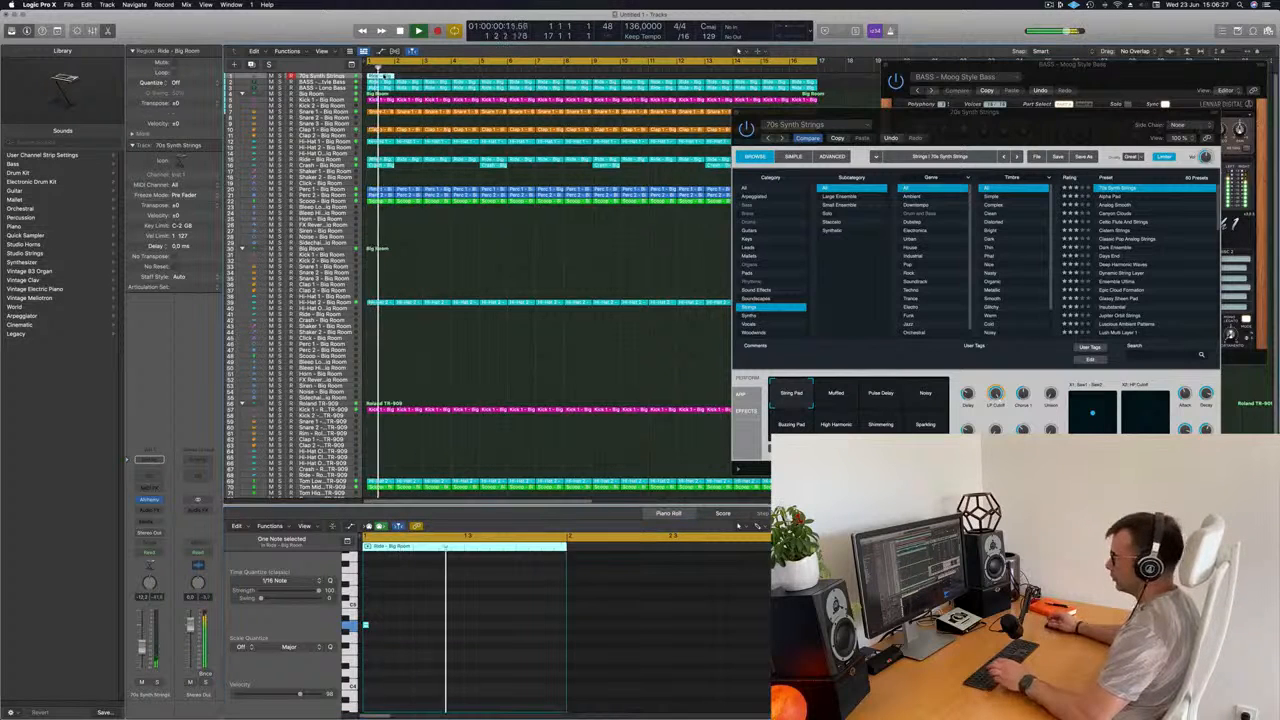
key(super+r)
key(super+r)
key(super+r)
key(super+r)
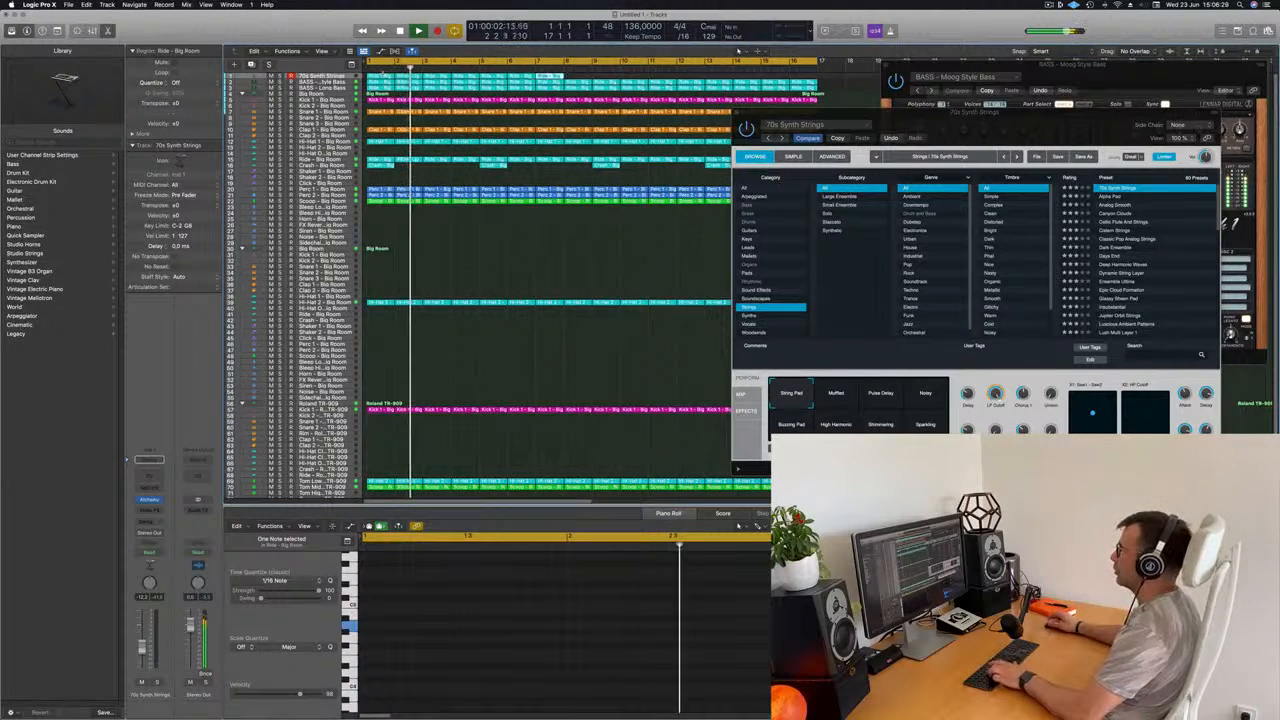
key(super+r)
key(super+r)
key(super+r)
key(super+r)
key(super+r)
key(super+r)
key(super+r)
key(super+r)
key(super+r)
key(super+r)
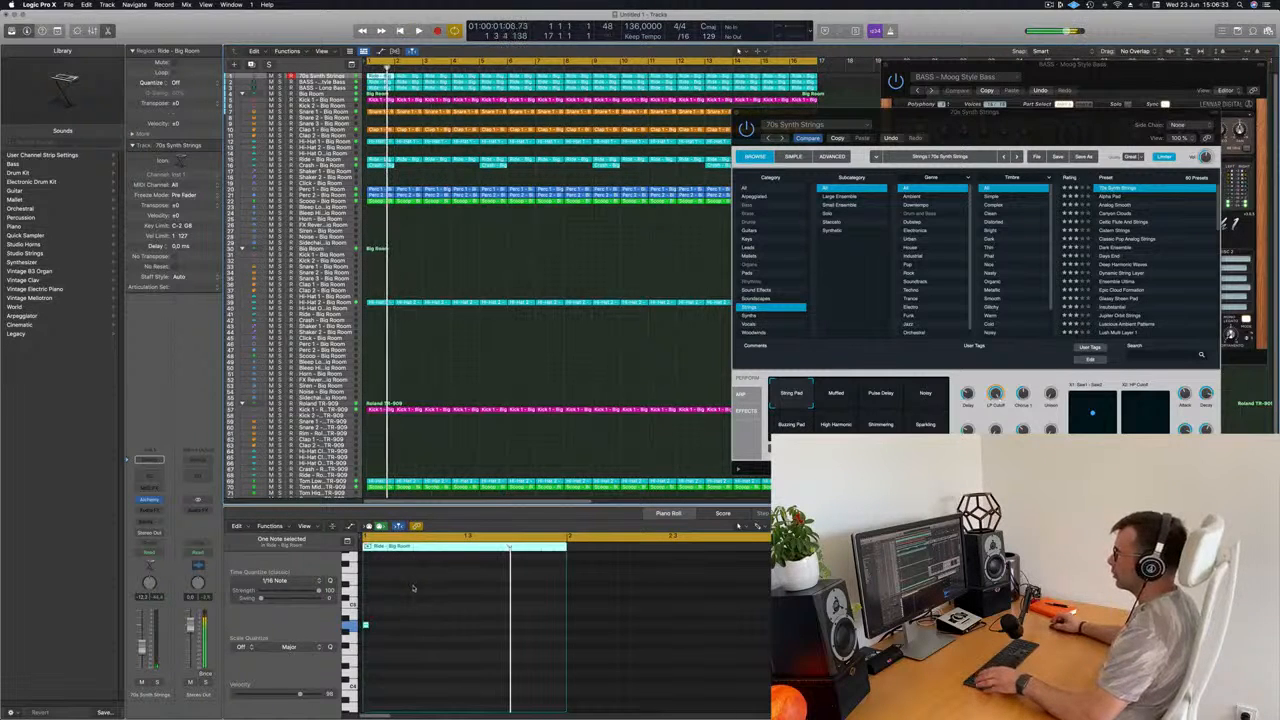
Lengthen the notes in all 70s Synth Strings regions together so each one fills nearly its whole bar
click(349, 77)
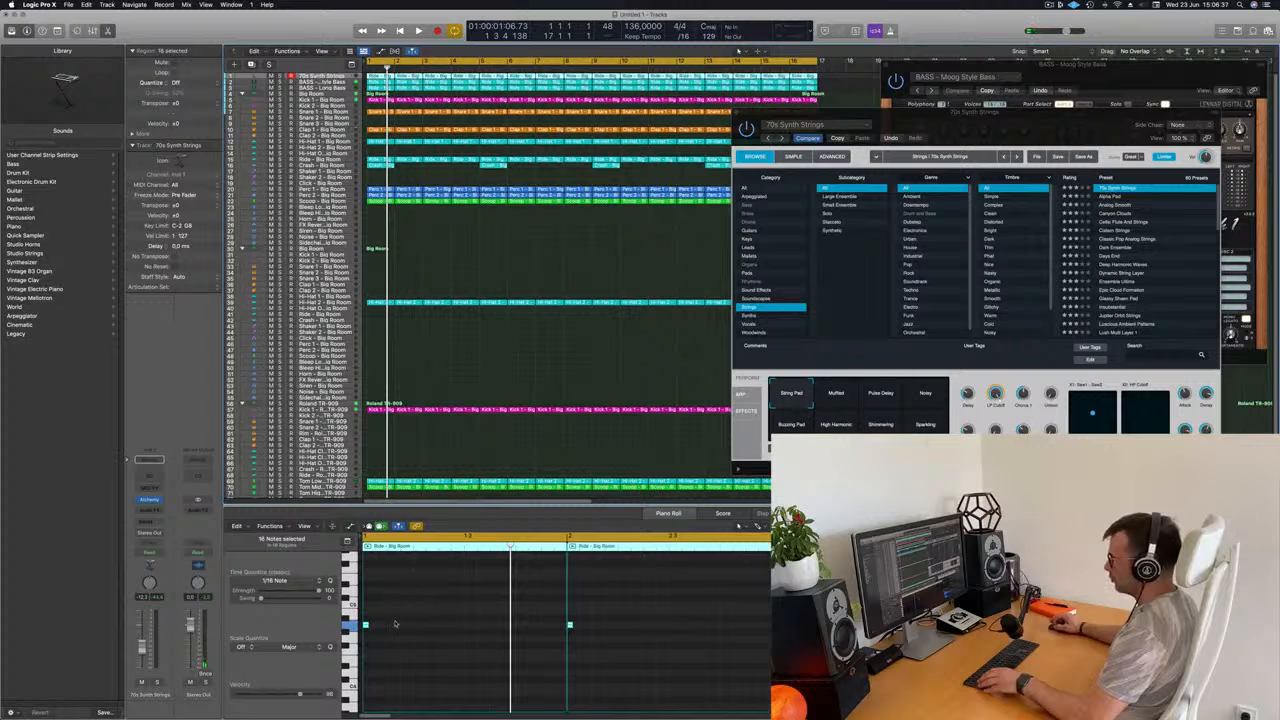
drag(368, 625, 555, 630)
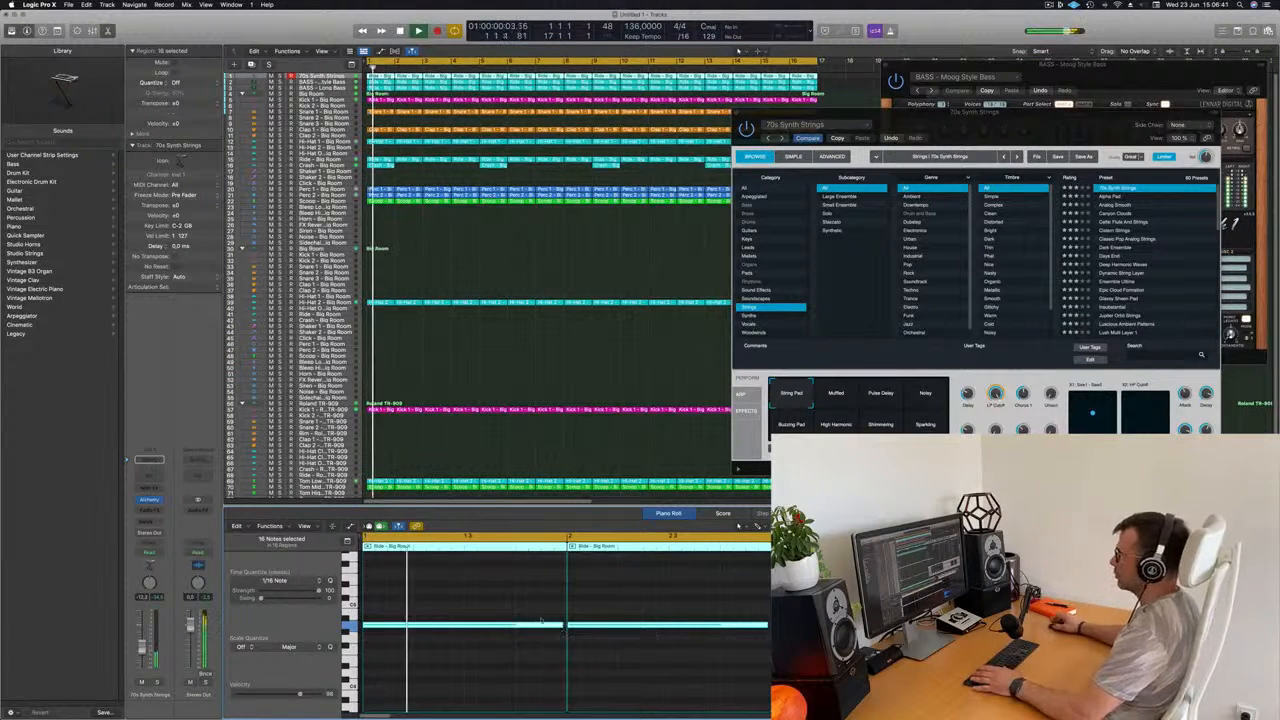
Audition Alchemy's Alpha Pad and Analog Smooth presets, and load Canyon Clouds in place of 70s Synth Strings
drag(1024, 121, 753, 146)
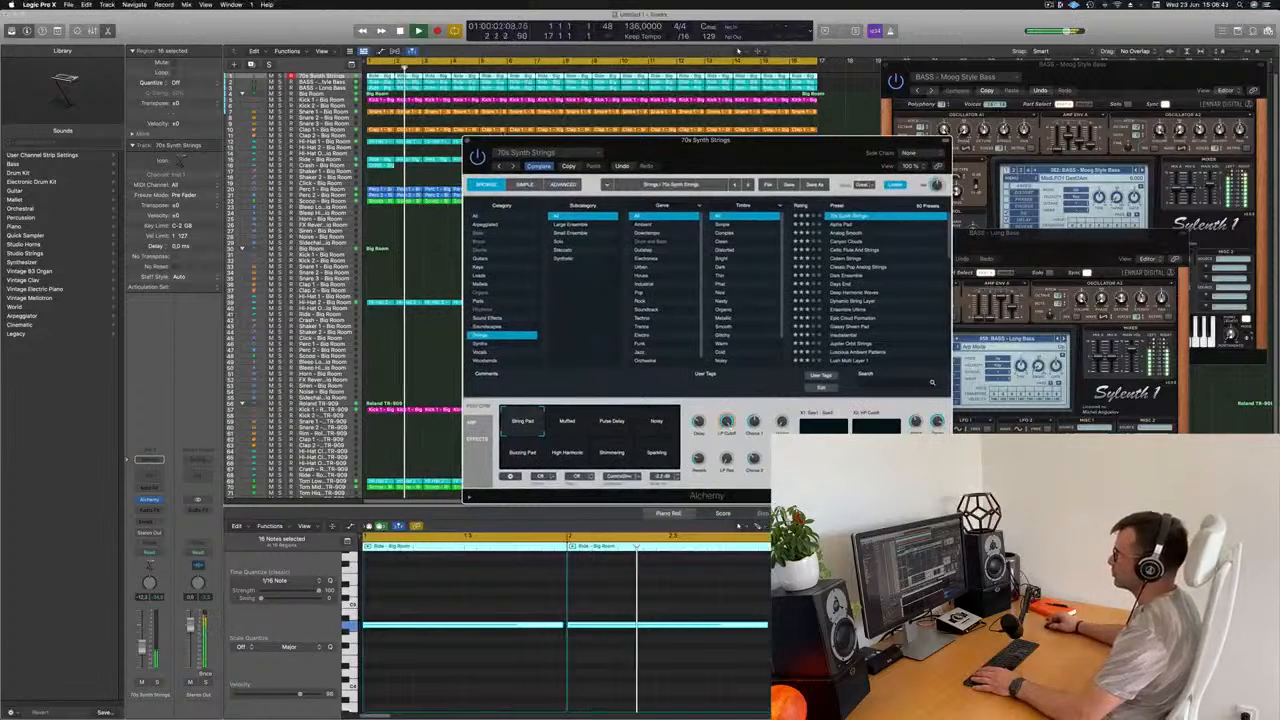
click(842, 224)
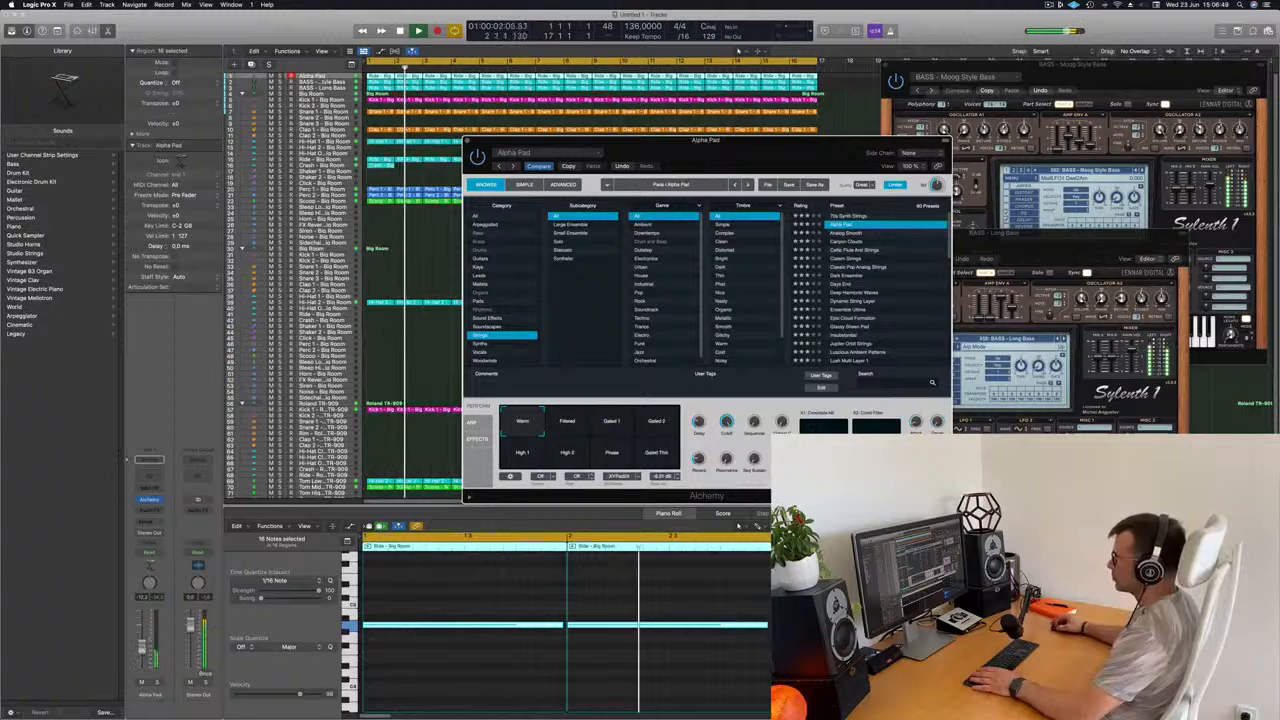
click(845, 233)
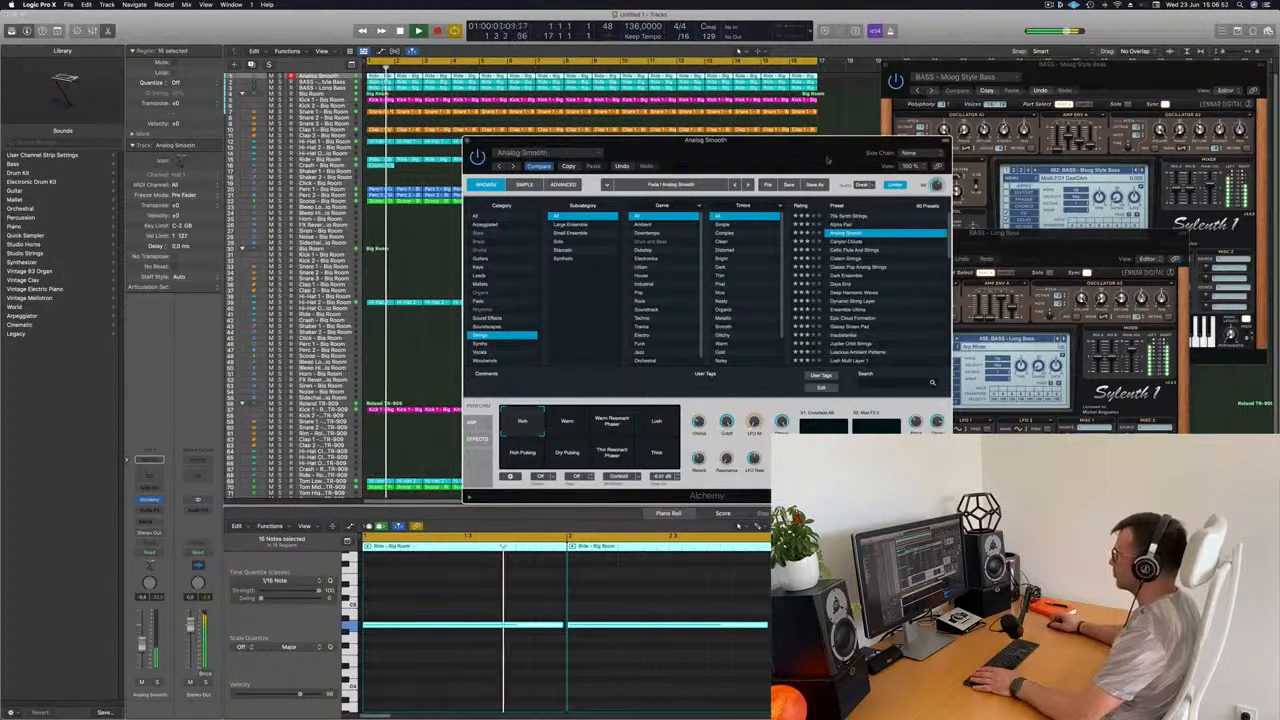
drag(781, 155, 870, 105)
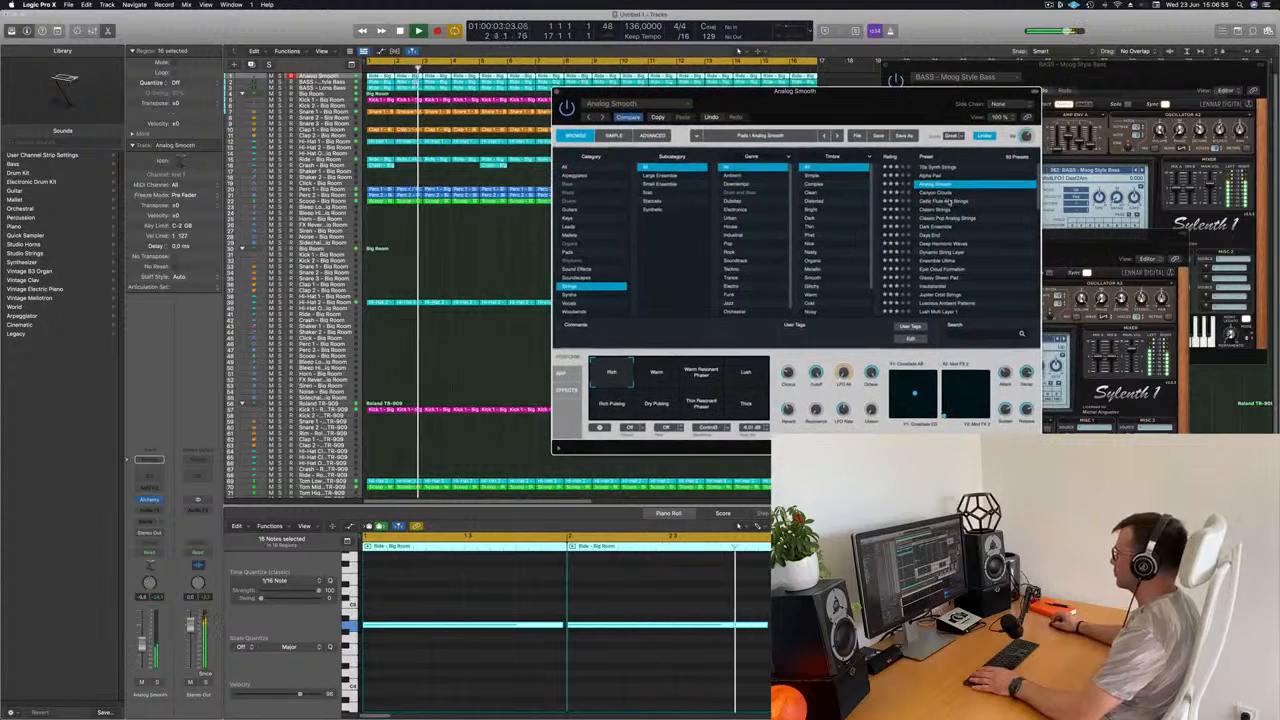
click(928, 193)
key(space)
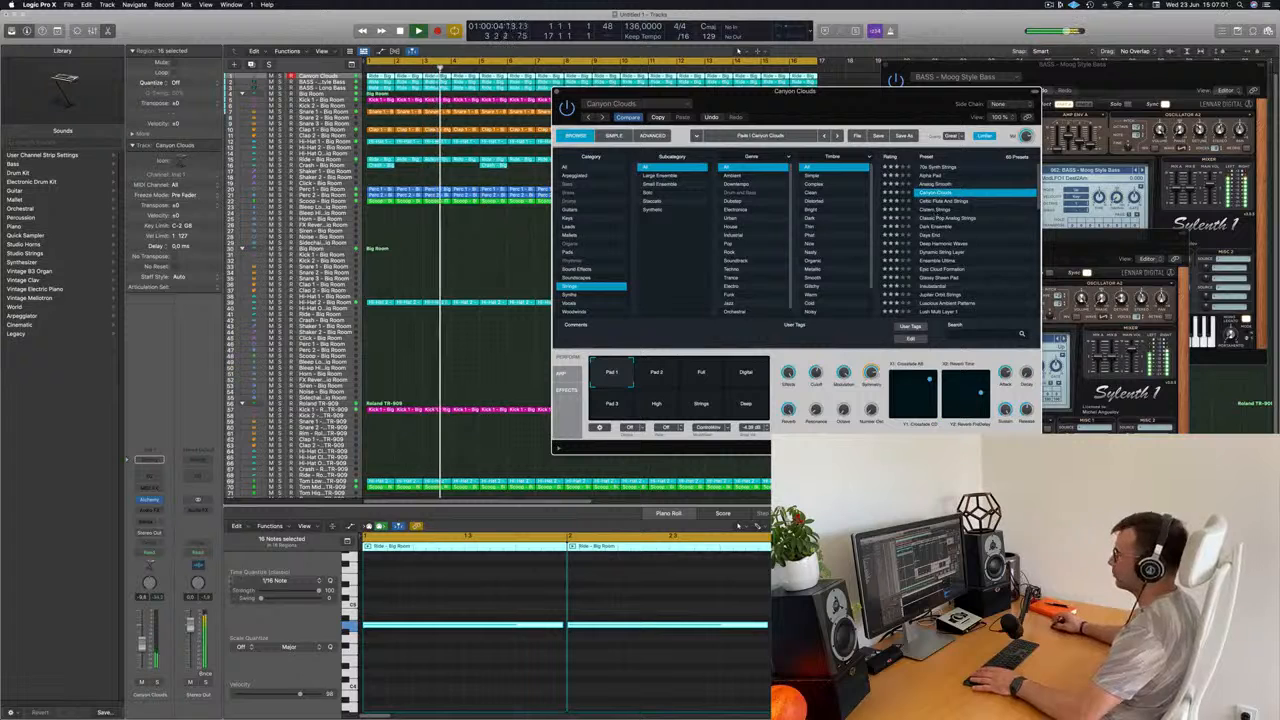
Raise the Canyon Clouds track's volume slightly and close the Alchemy window
drag(142, 646, 142, 643)
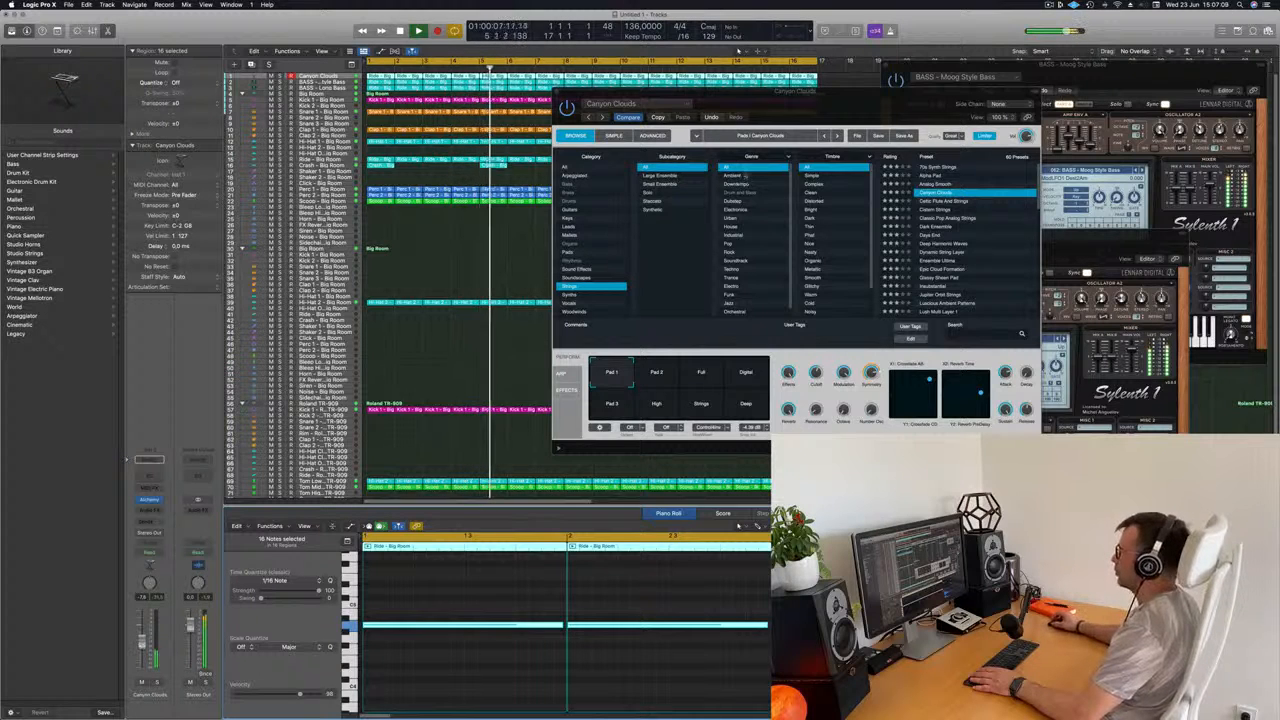
drag(895, 92, 819, 105)
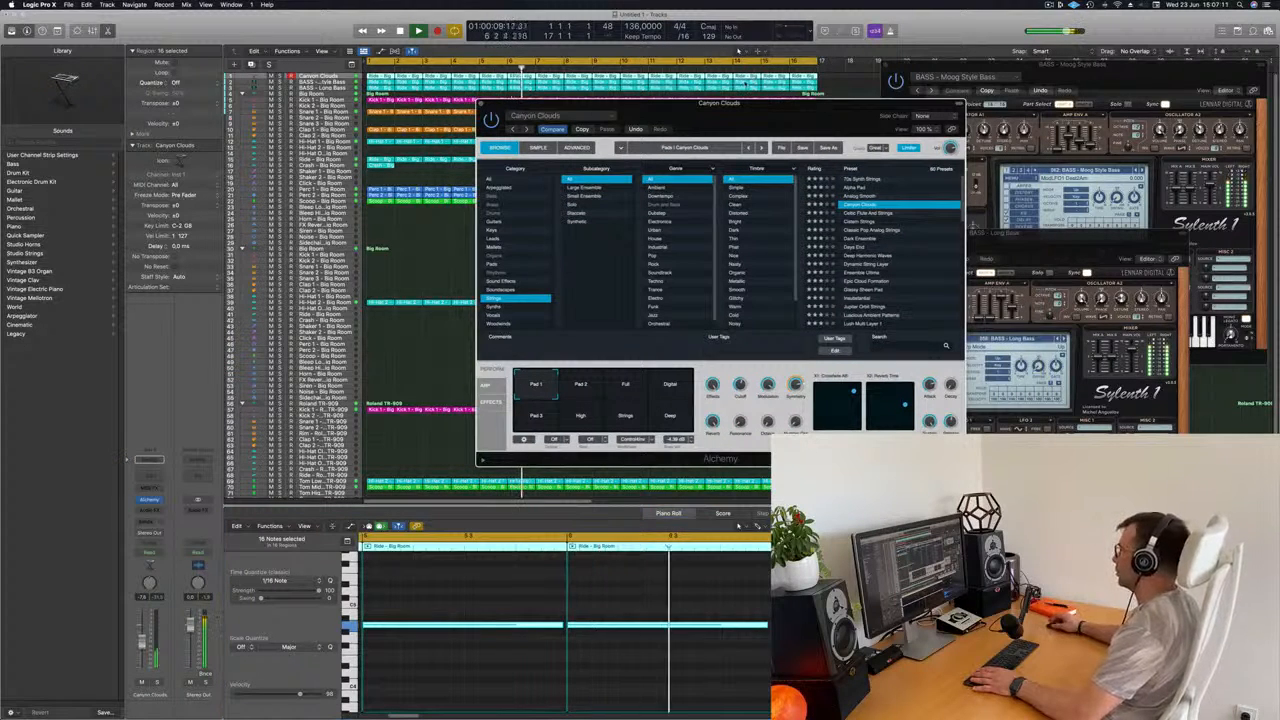
key(super+w)
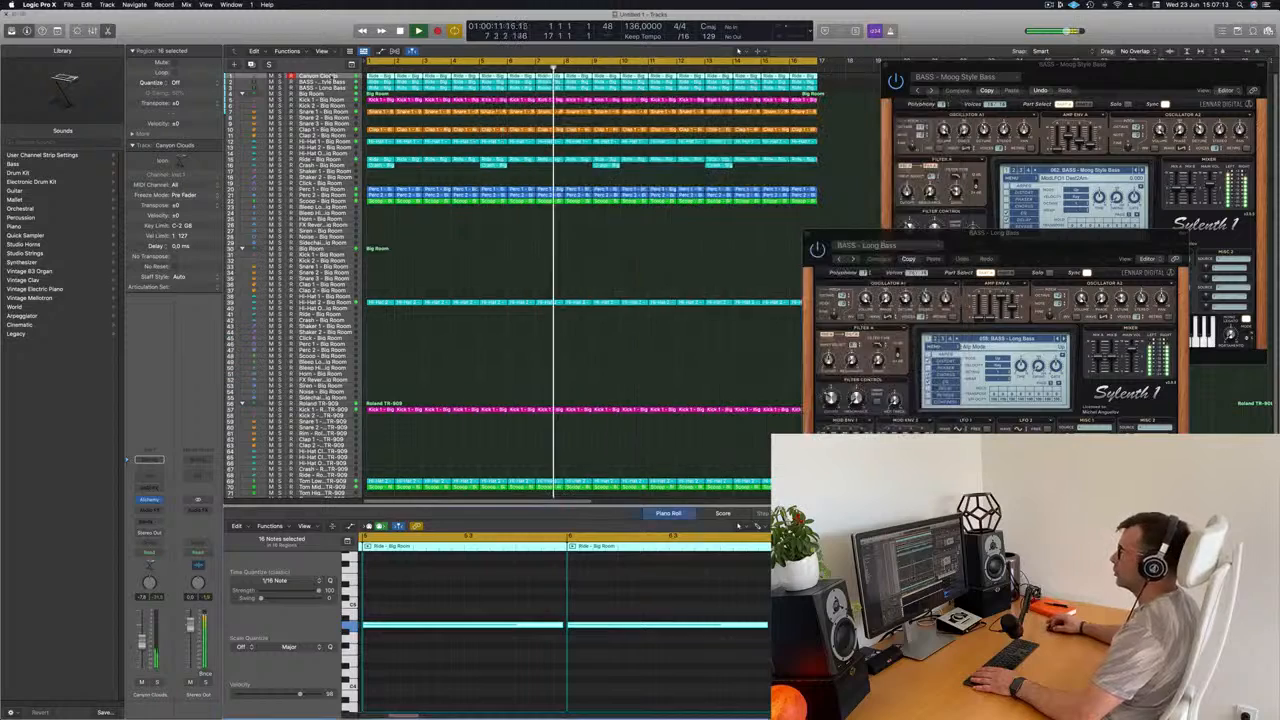
Duplicate the Canyon Clouds track, copy its first region to bar 1 of the duplicate, and replay from the start
click(251, 65)
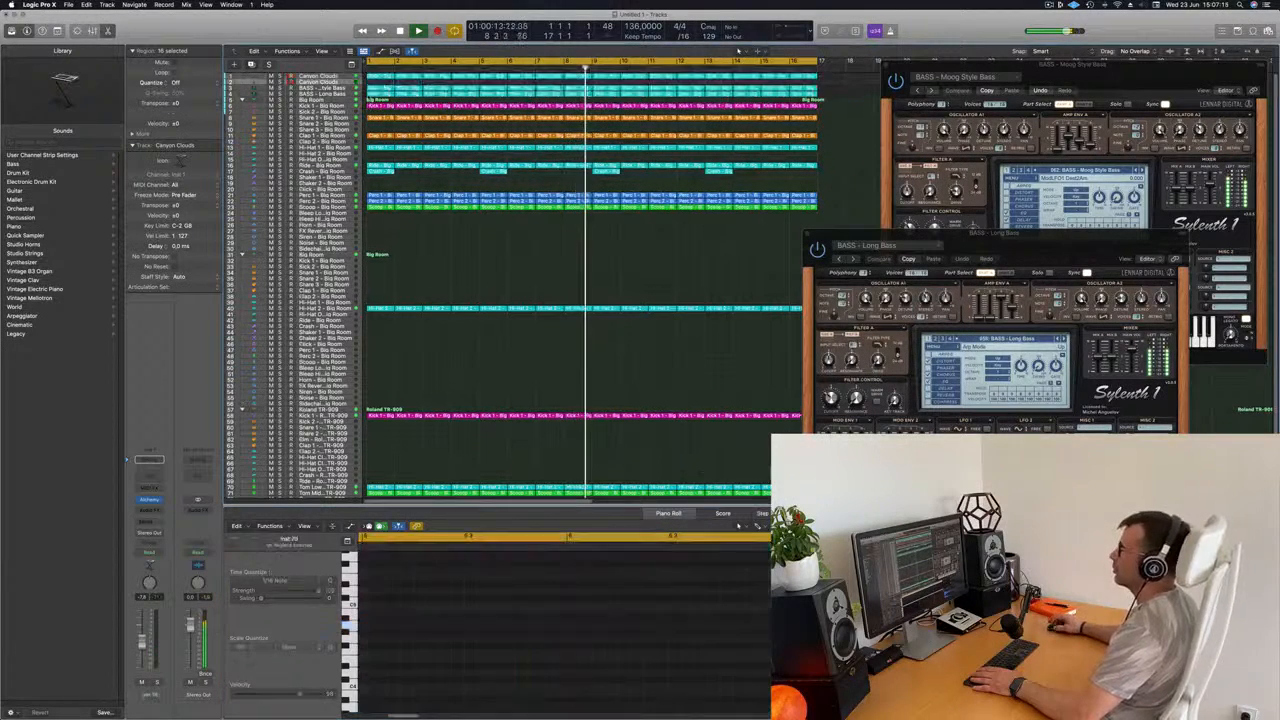
click(380, 77)
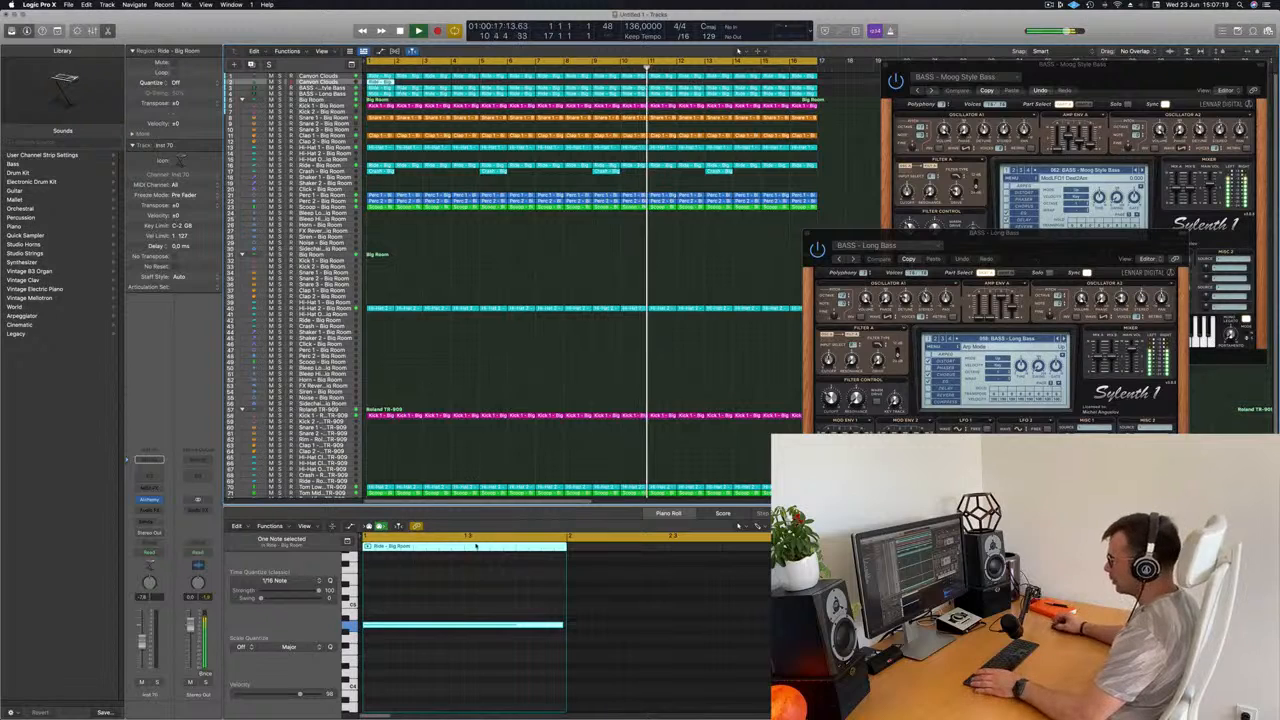
key(Return)
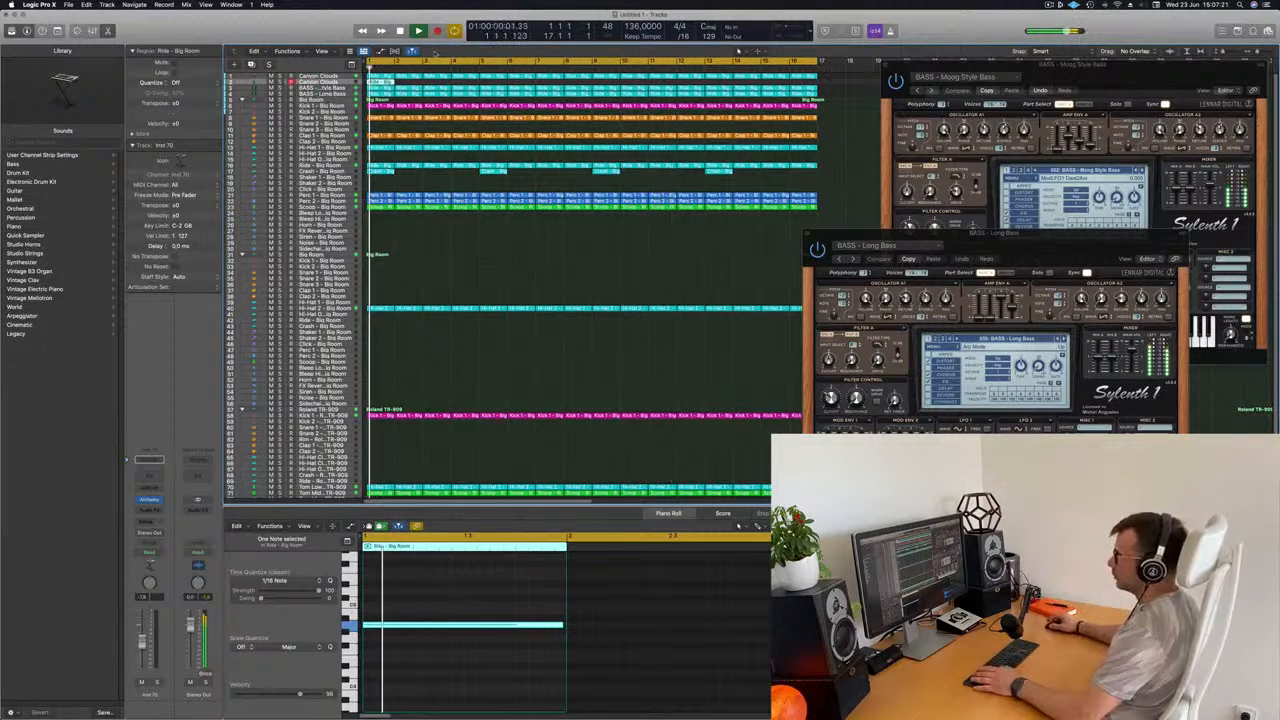
Copy the duplicate Canyon Clouds track's region to bar 2 and repeat the pair of regions through bar 16
drag(411, 86, 414, 87)
shift+click(375, 83)
key(Delete)
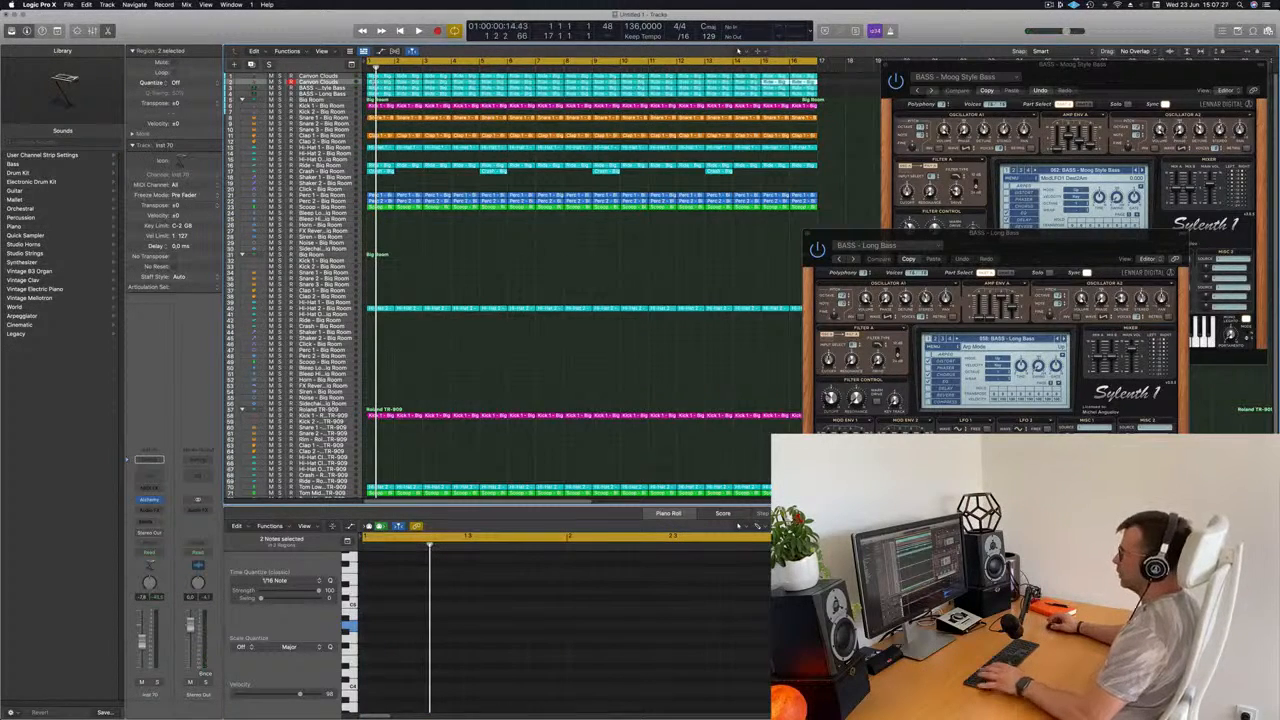
Select all regions in the arrangement and color them by their tracks
key(super+a)
right_click(527, 78)
click(555, 79)
right_click(519, 84)
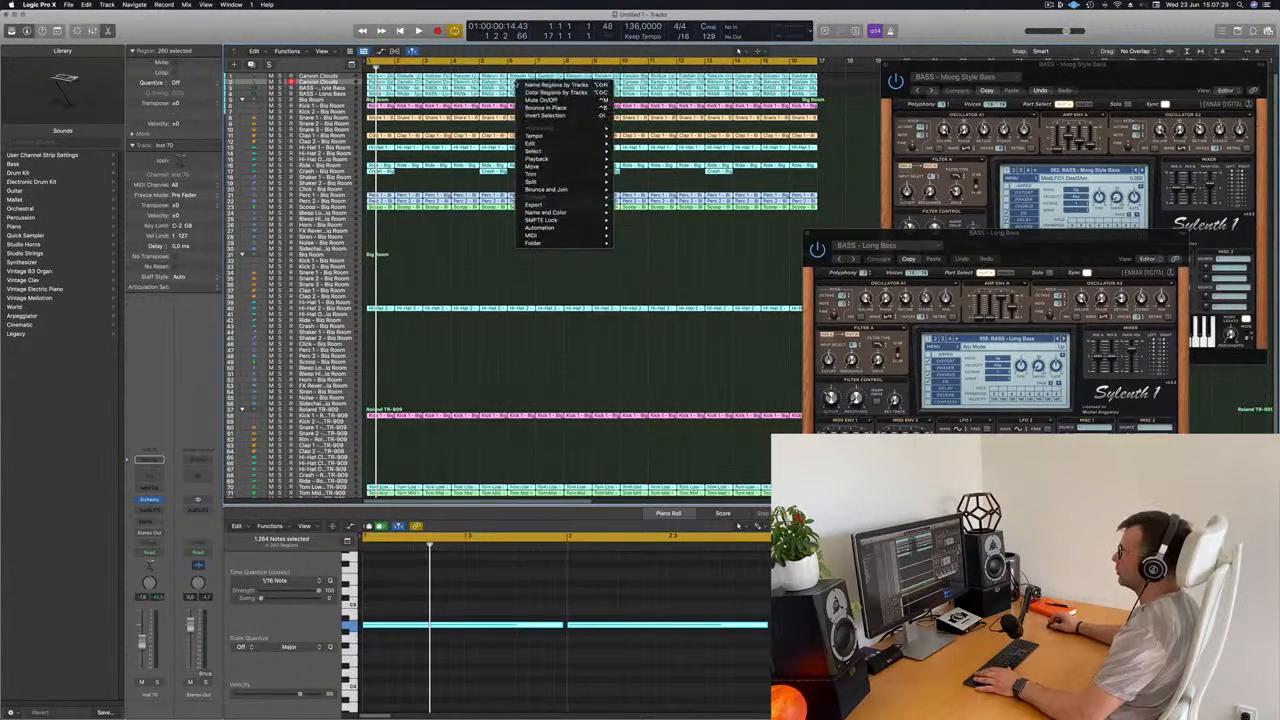
click(540, 92)
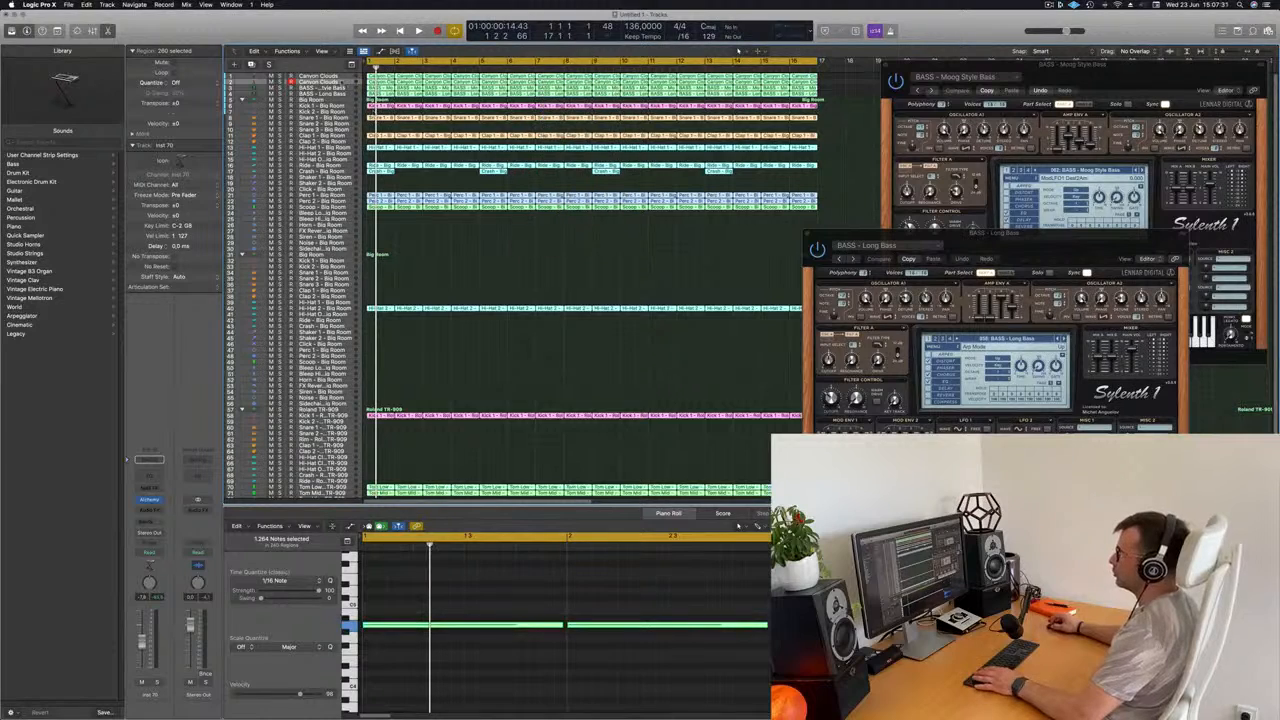
Start playback, open Alchemy on the duplicate Canyon Clouds track and load the Arpeggiated preset 70s Rock Synth Patterns
click(336, 84)
key(space)
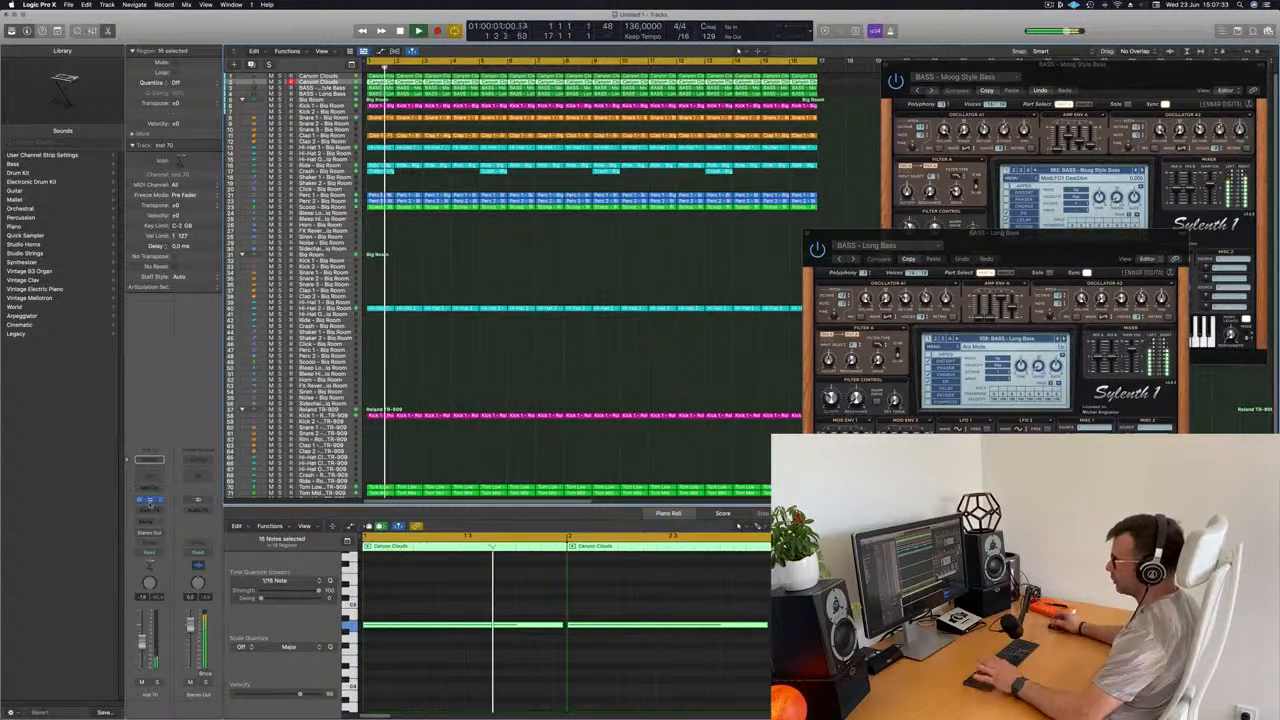
click(149, 500)
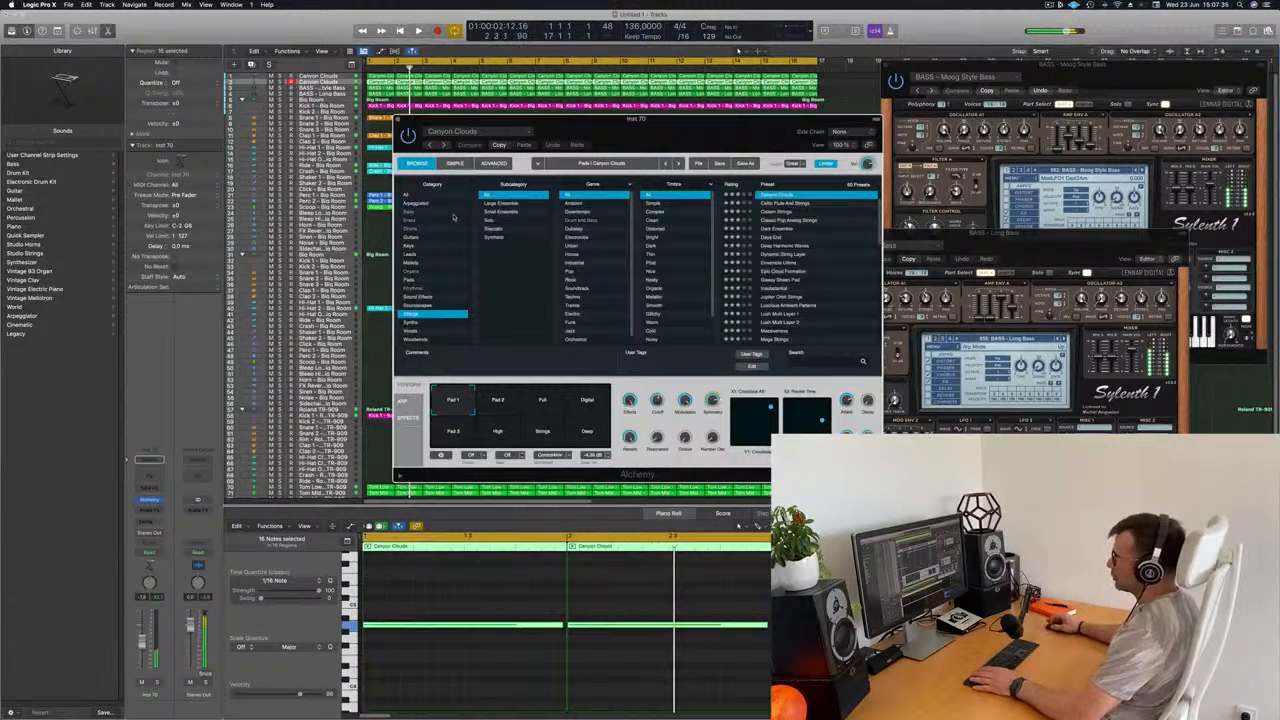
click(412, 204)
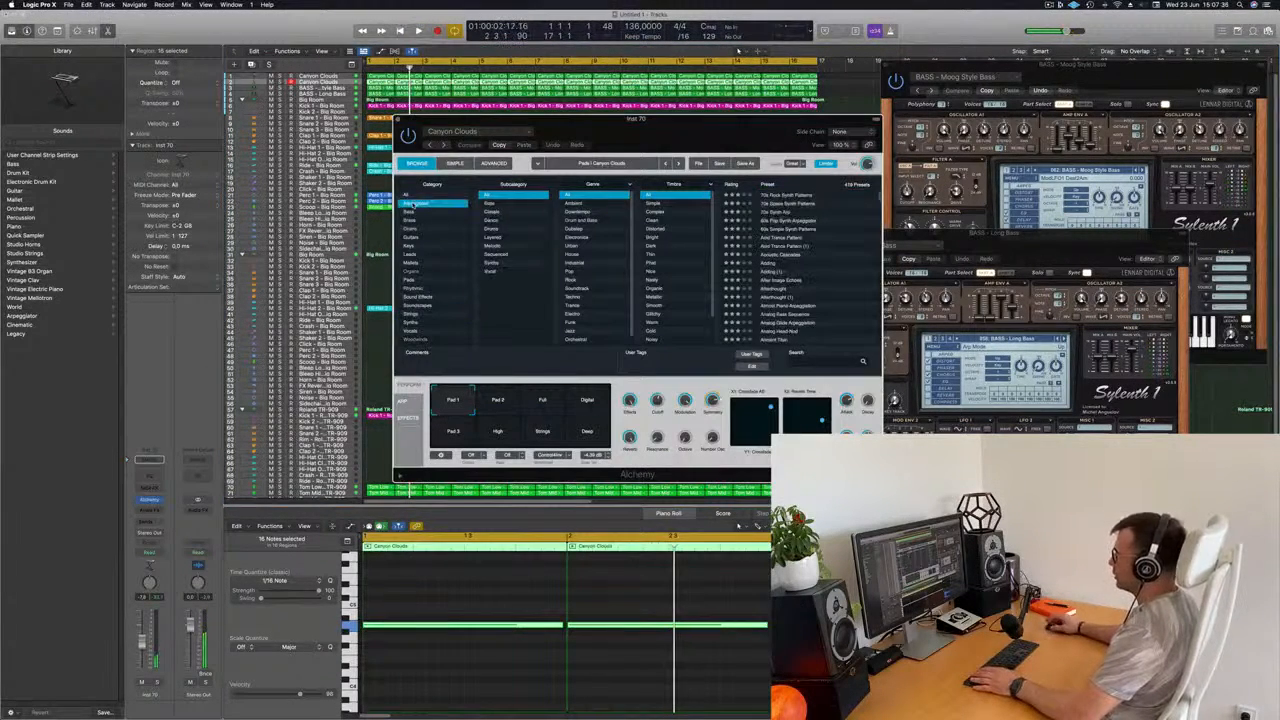
click(803, 196)
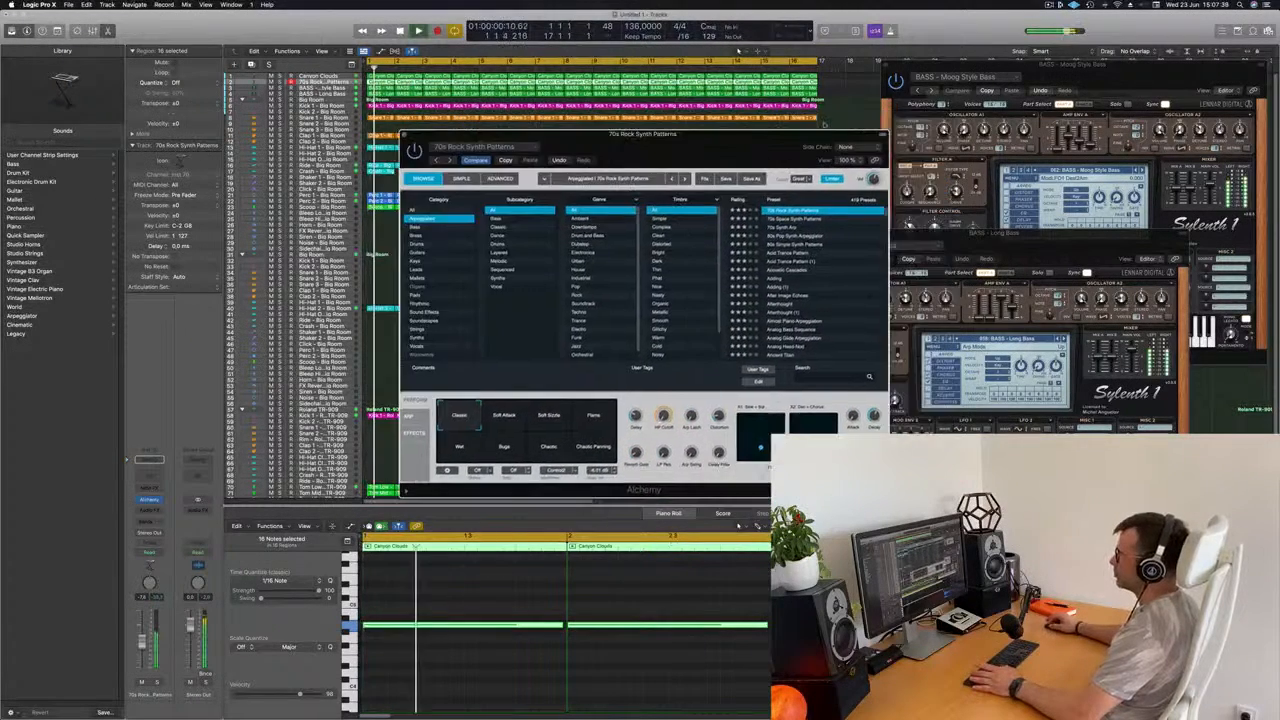
Move the Alchemy window aside, lower the arpeggio track's volume and restart playback
drag(825, 125, 892, 104)
drag(144, 648, 144, 662)
key(space)
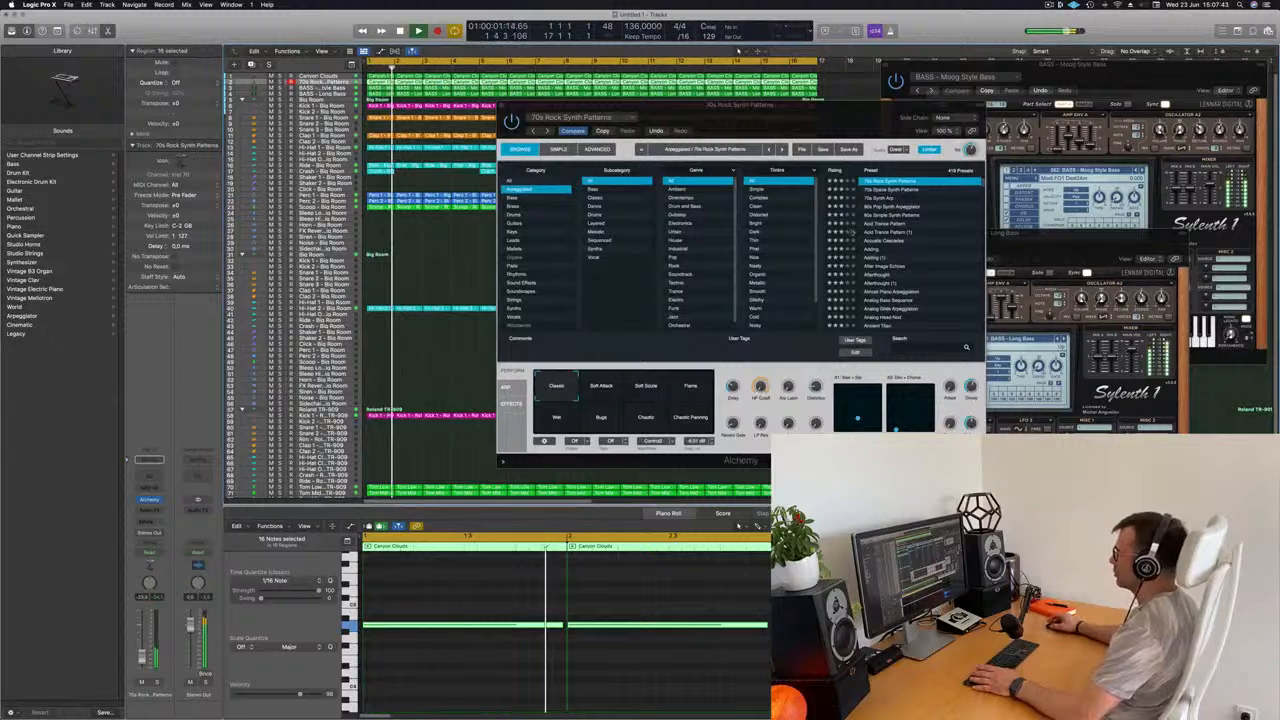
Audition 70s Space Synth Patterns, 70s Synth Arp, 80s Pop Synth Arpeggiator, 80s Simple Synth Patterns and Acid Trance Pattern
click(903, 190)
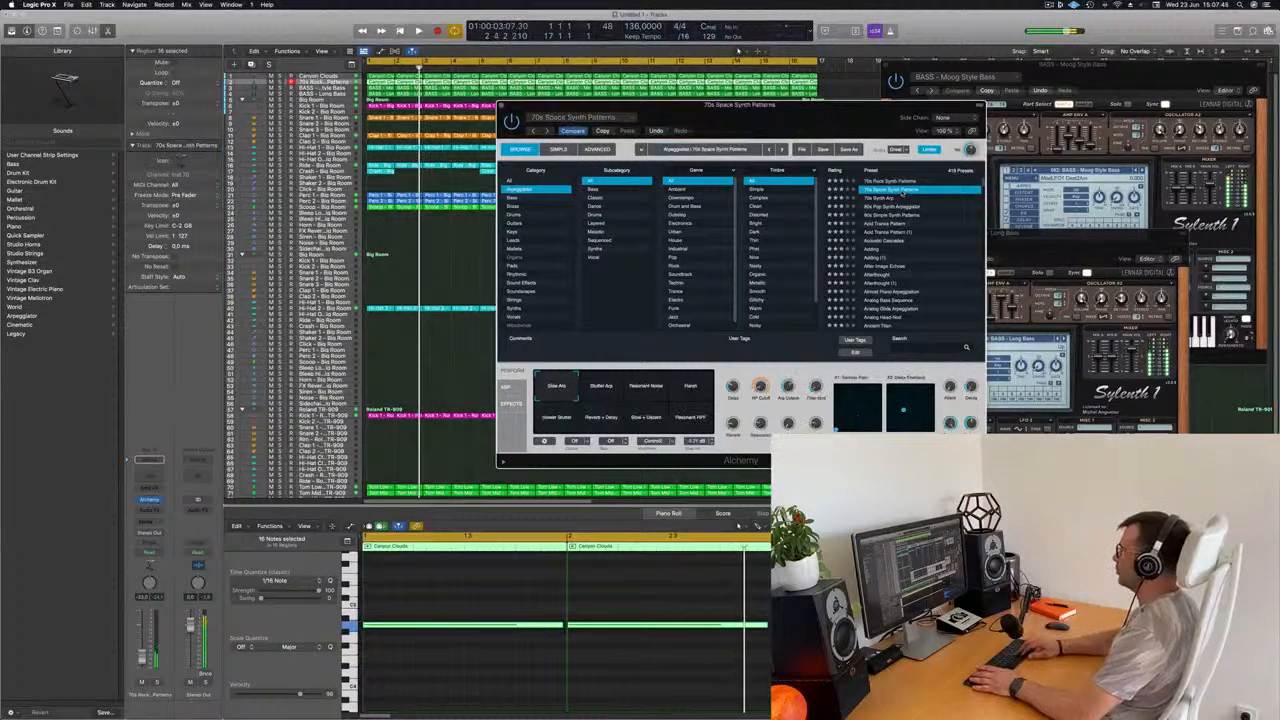
click(903, 197)
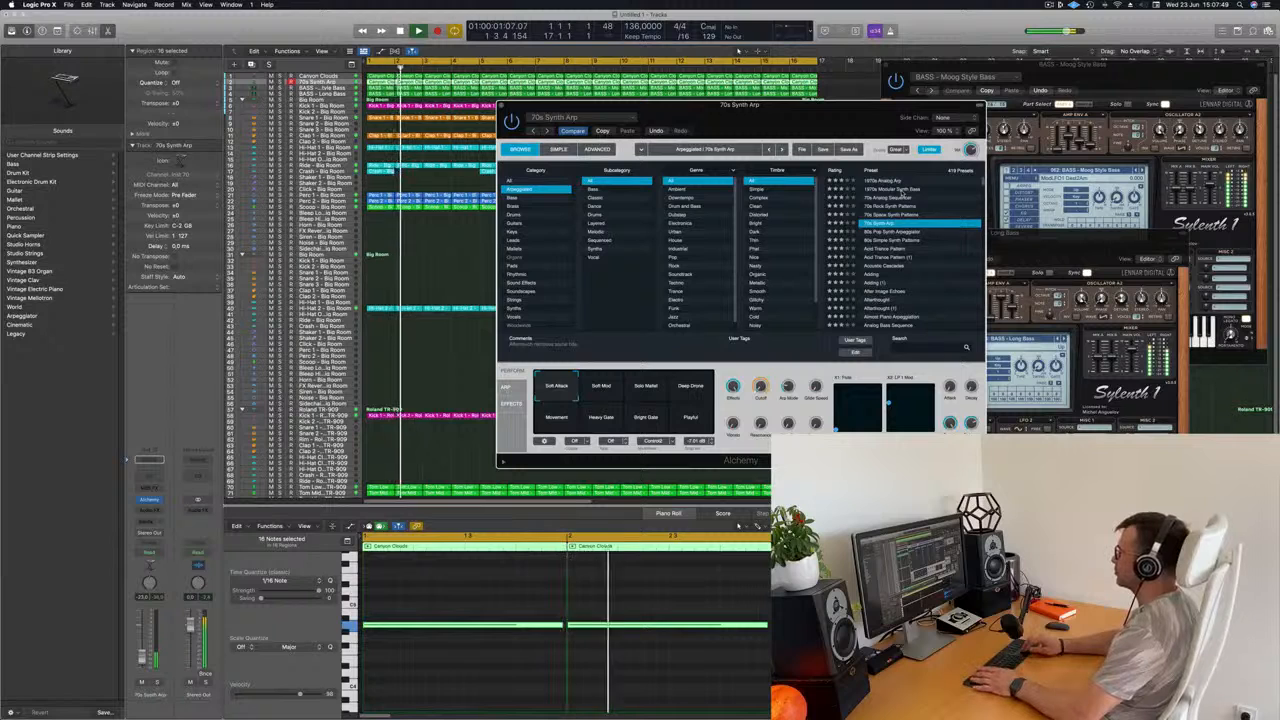
key(Down)
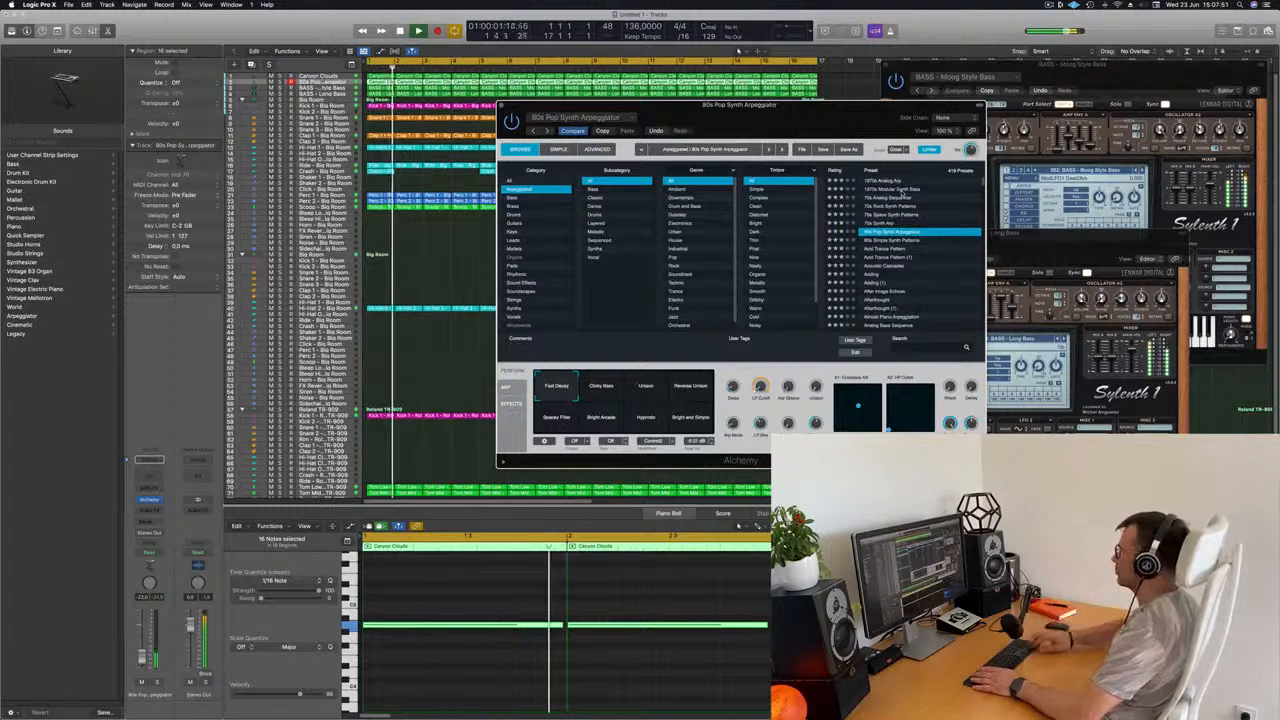
key(Down)
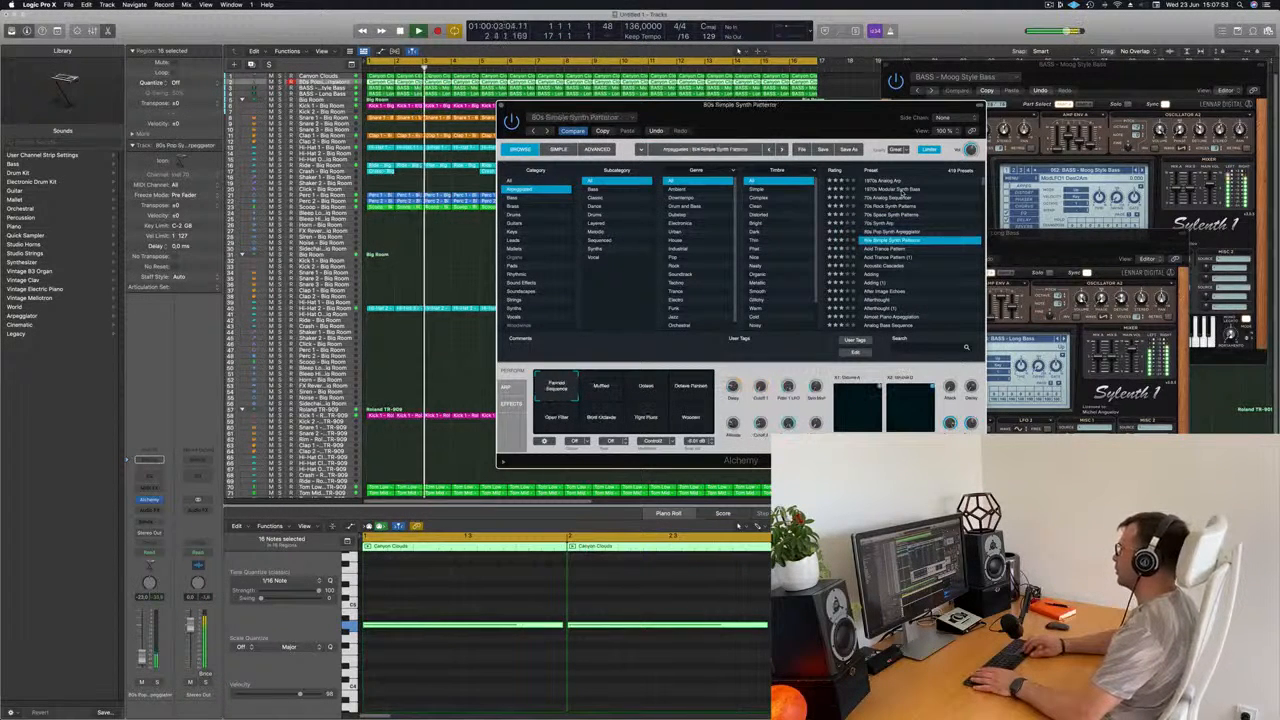
key(Down)
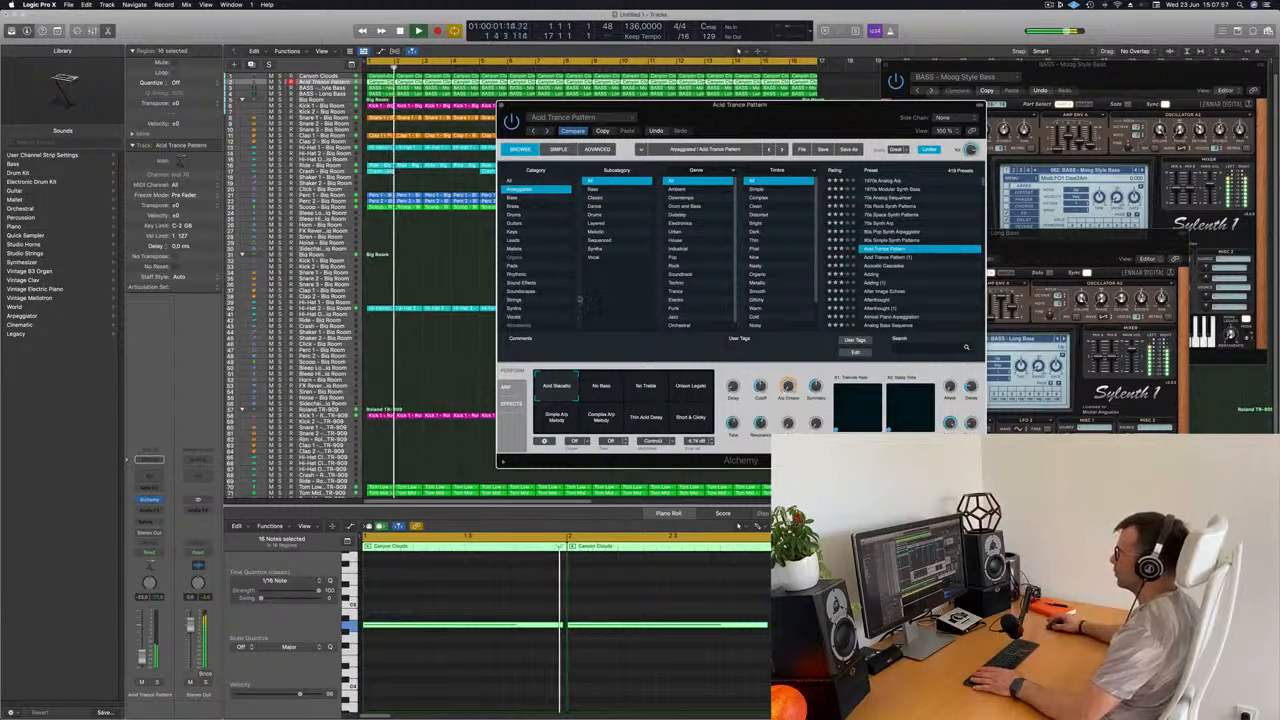
Load the arpeggiated preset After Image Echoes and raise the track's volume slightly
scroll(884, 260, down, 1)
click(884, 267)
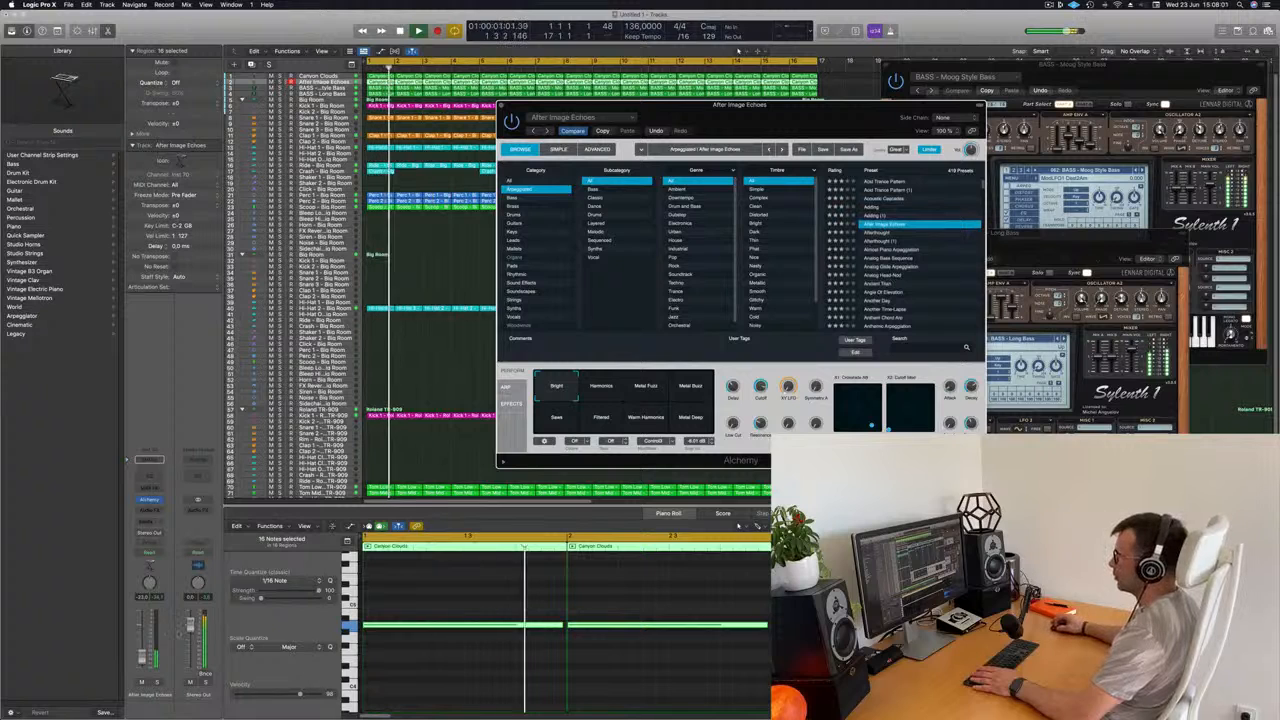
drag(142, 657, 142, 651)
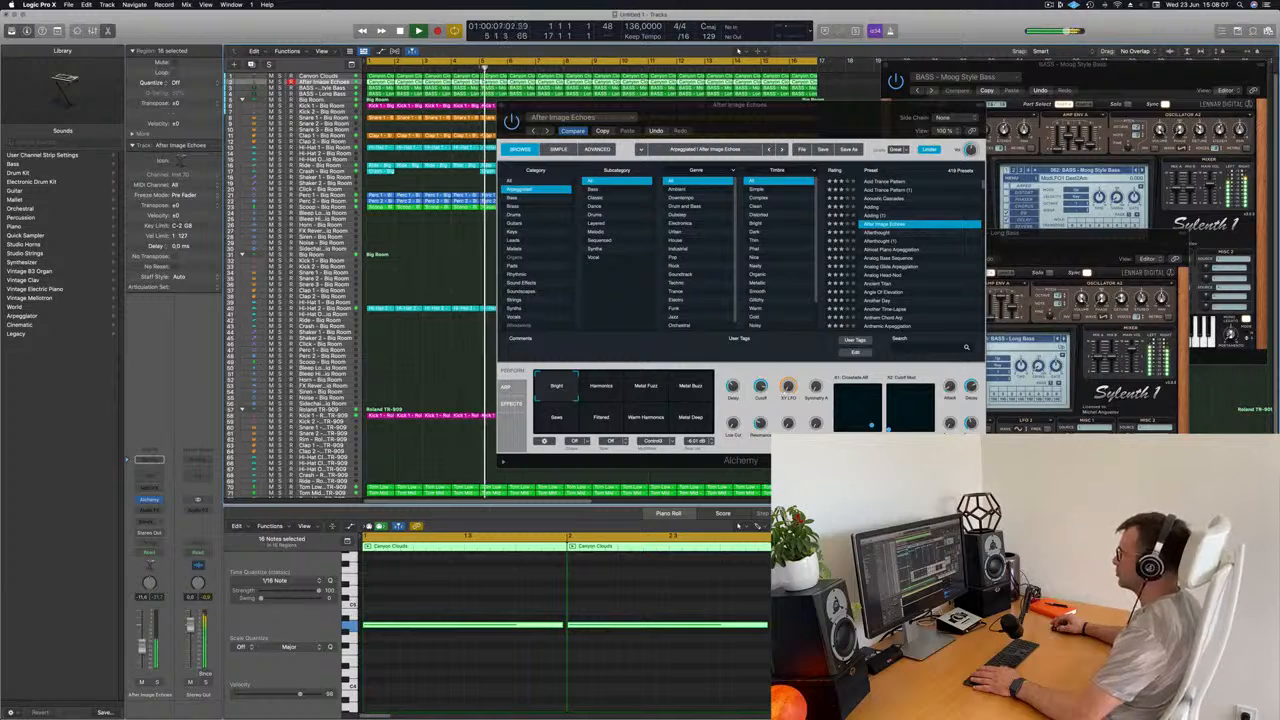
Audition After Image Echoes' Harmonics and Warm Harmonics variations, return to Bright, and close the Alchemy window
click(602, 392)
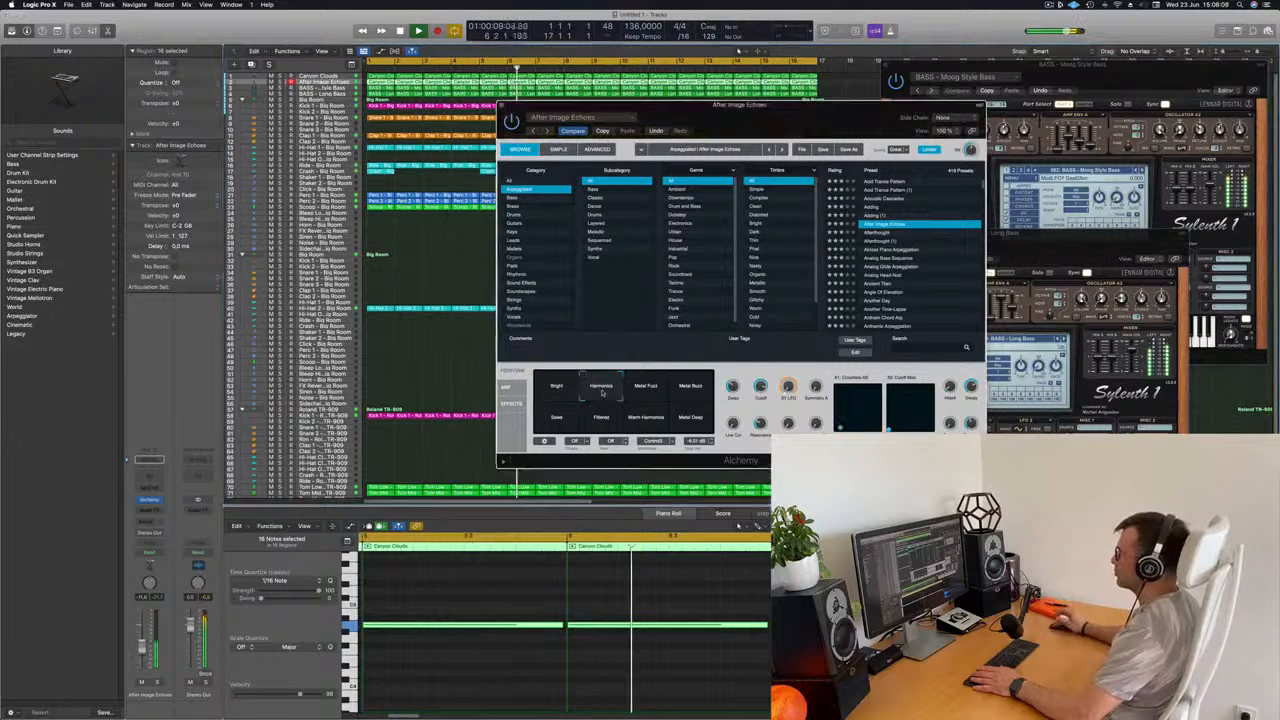
click(645, 394)
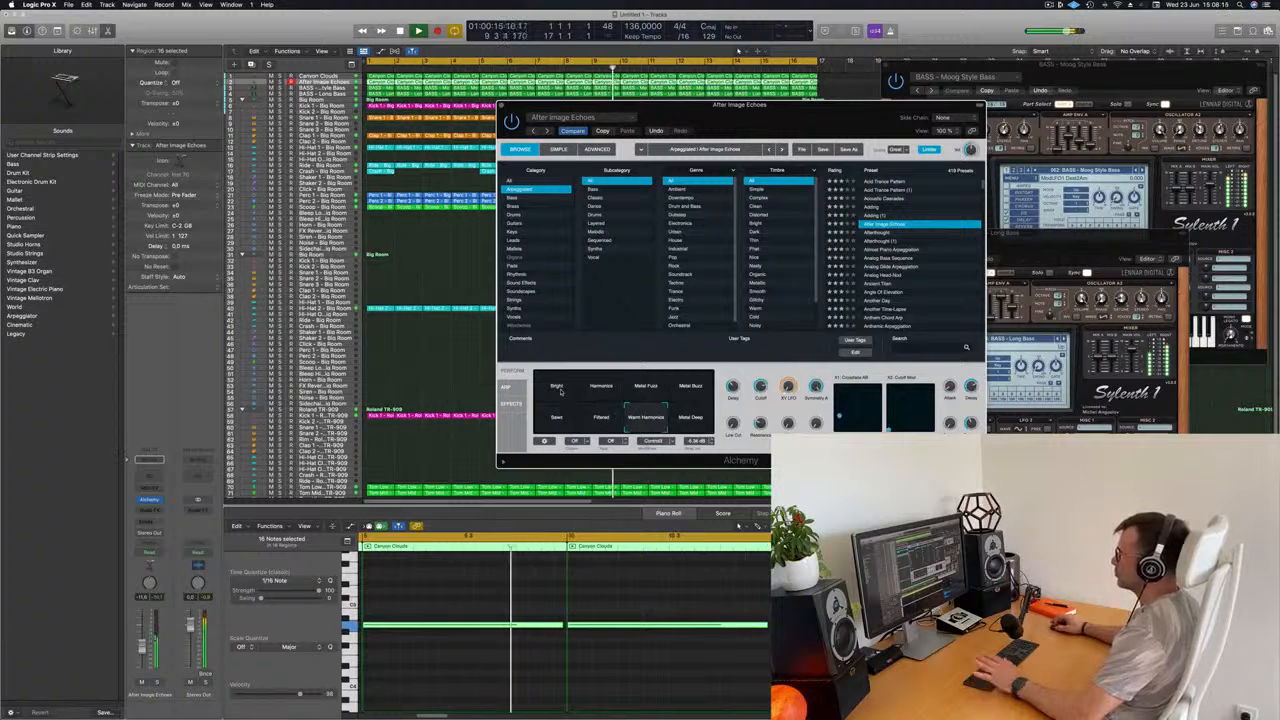
drag(790, 114, 758, 115)
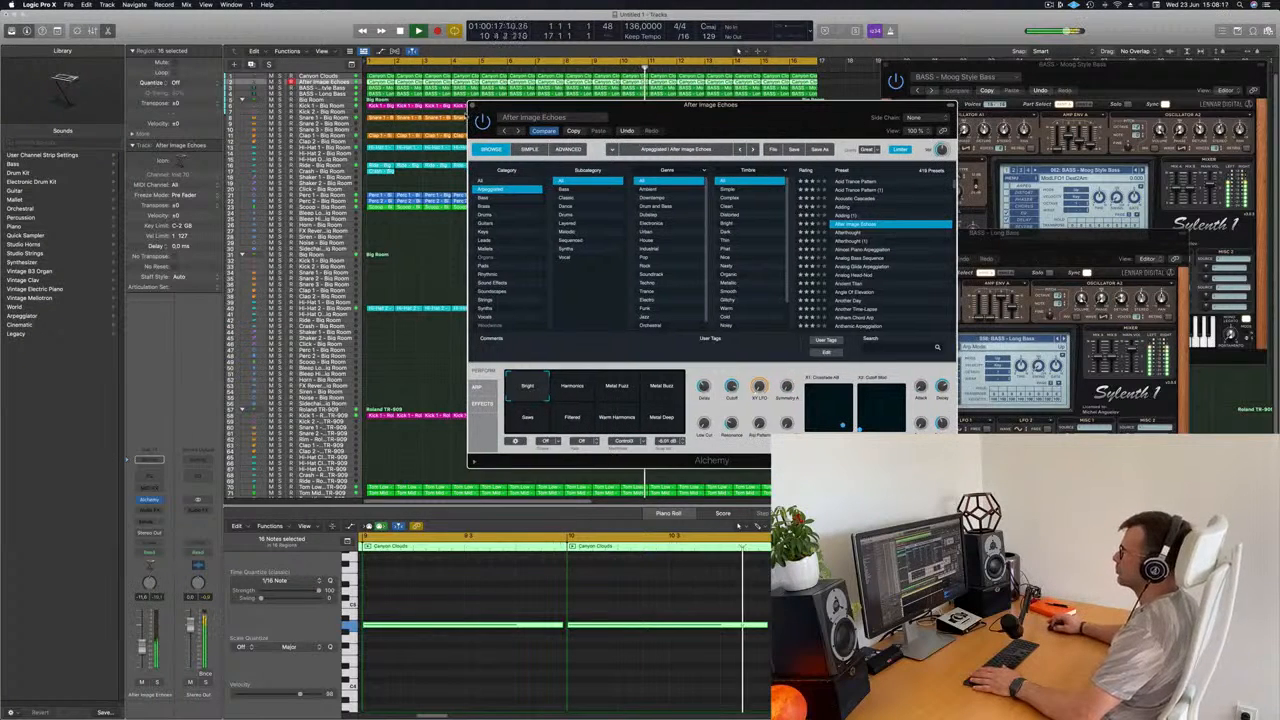
click(470, 106)
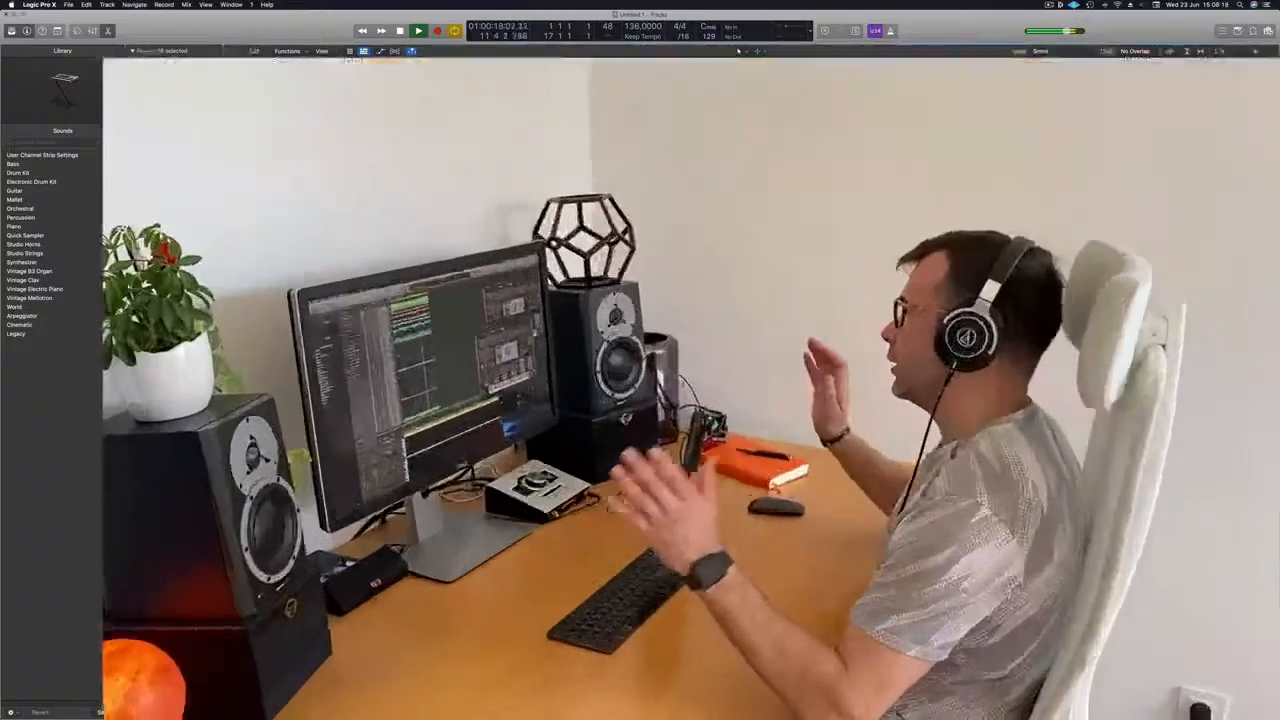